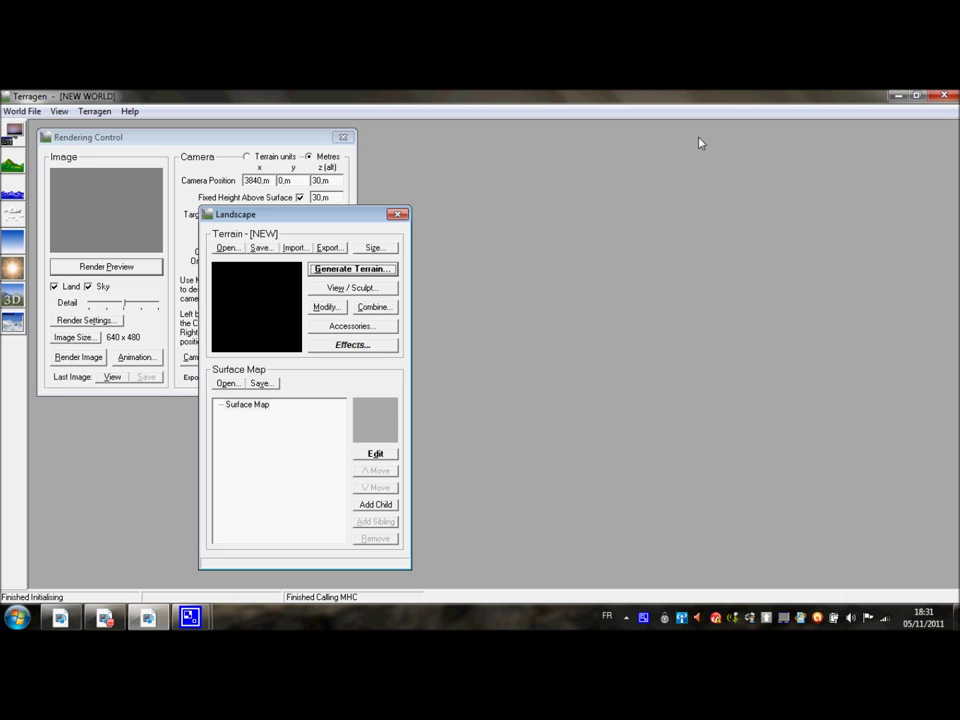
- Bring Rendering Control and Landscape forward, then open the Water dialog with its wave settings
left_click(19, 141)
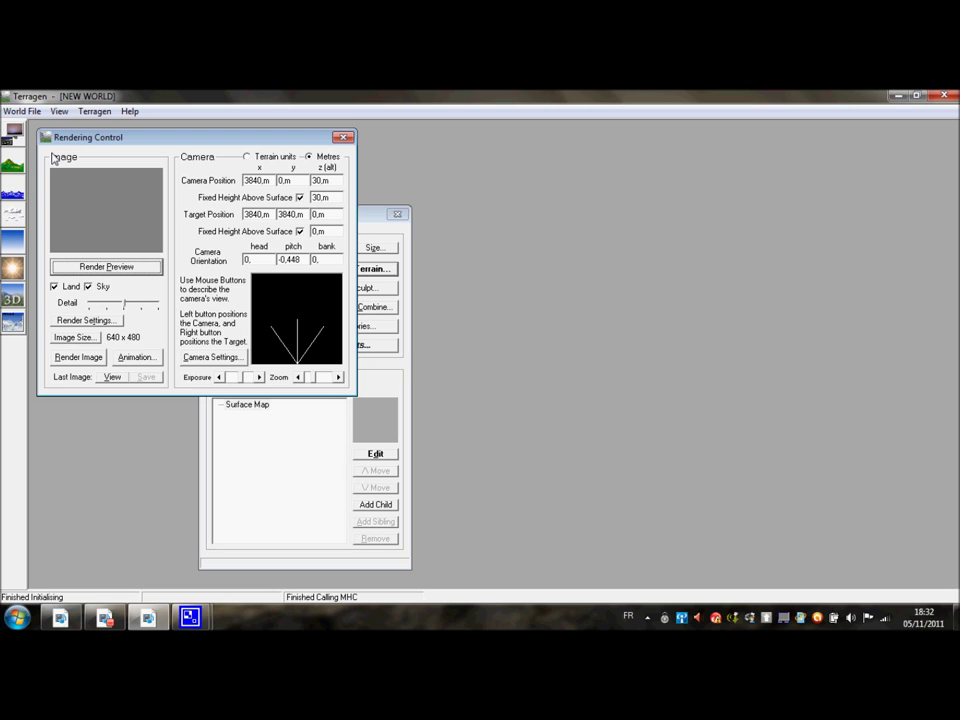
left_click(20, 168)
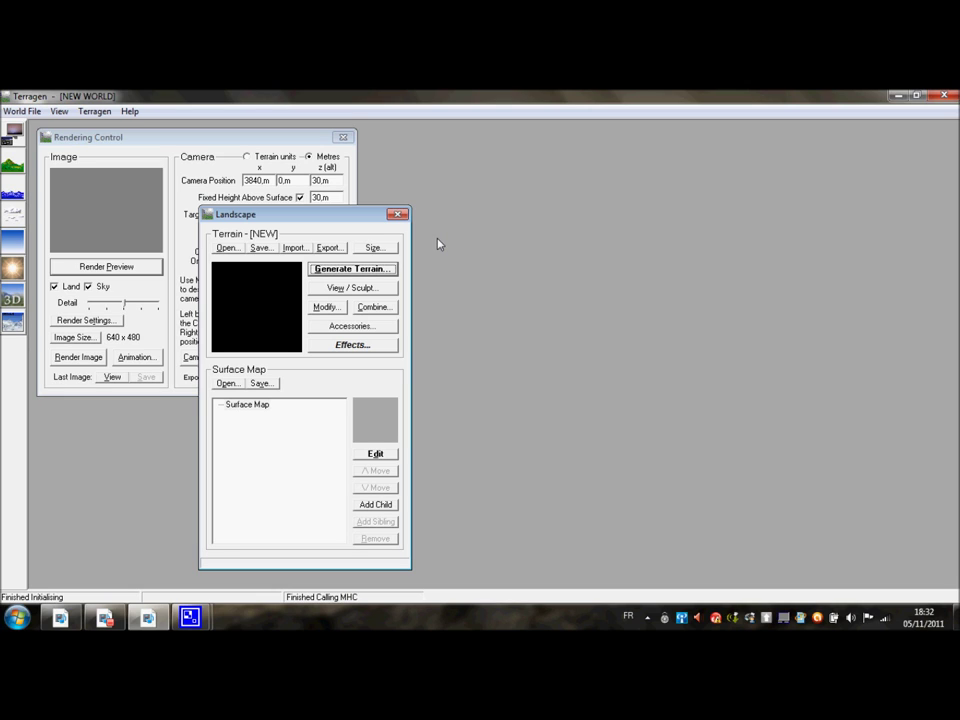
left_click(12, 192)
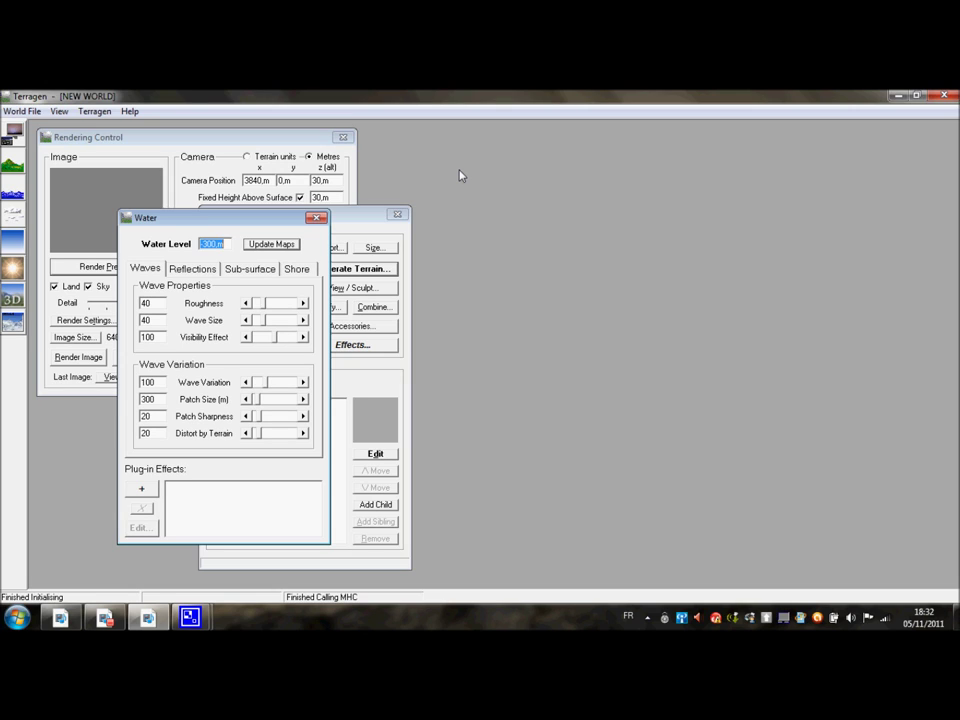
- Open the Cloudscape, Atmosphere and Lighting Conditions settings, then a 3D preview of the flat terrain
left_click(10, 216)
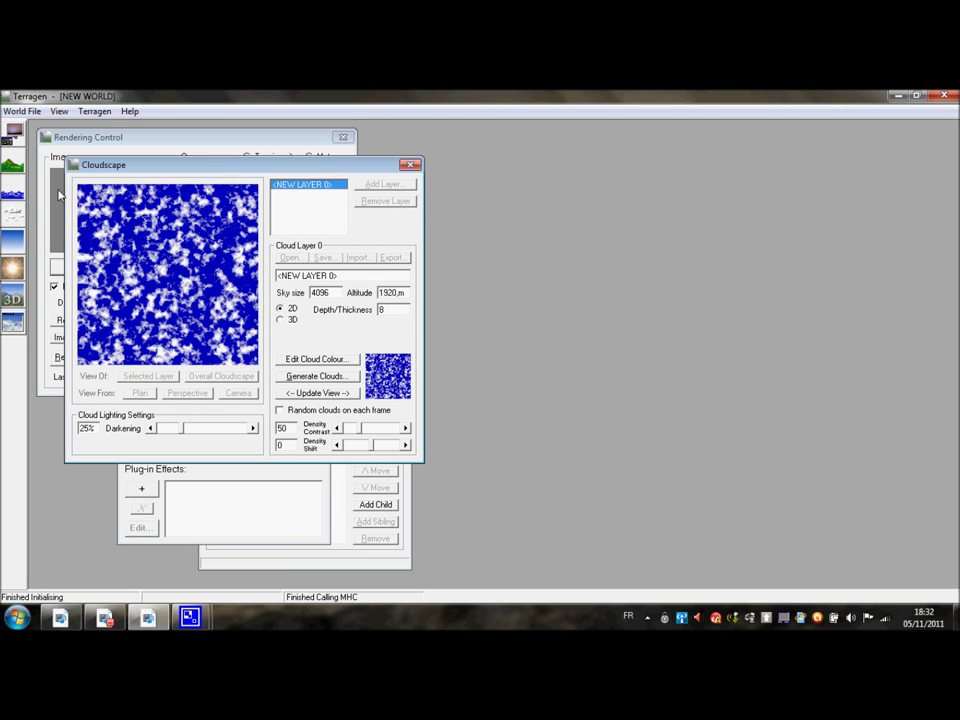
left_click(12, 241)
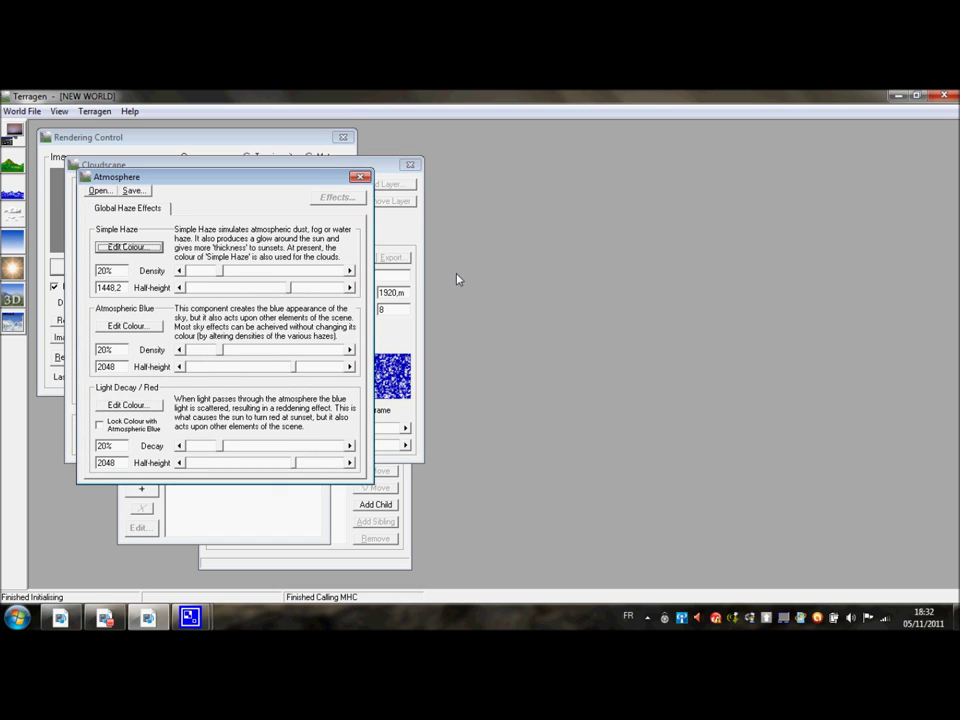
left_click(14, 271)
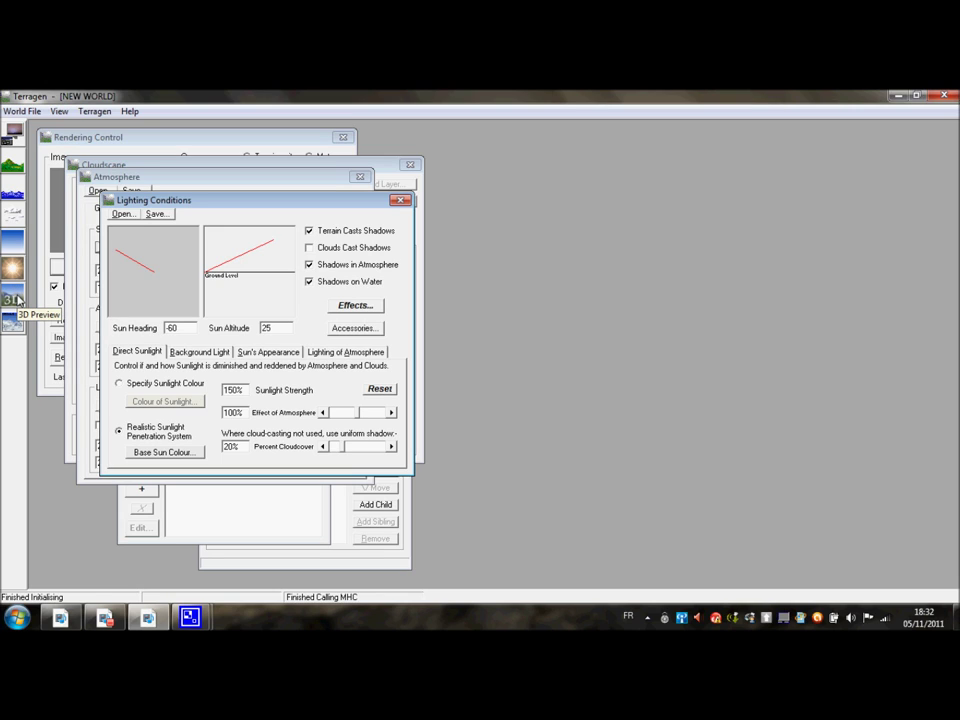
left_click(15, 299)
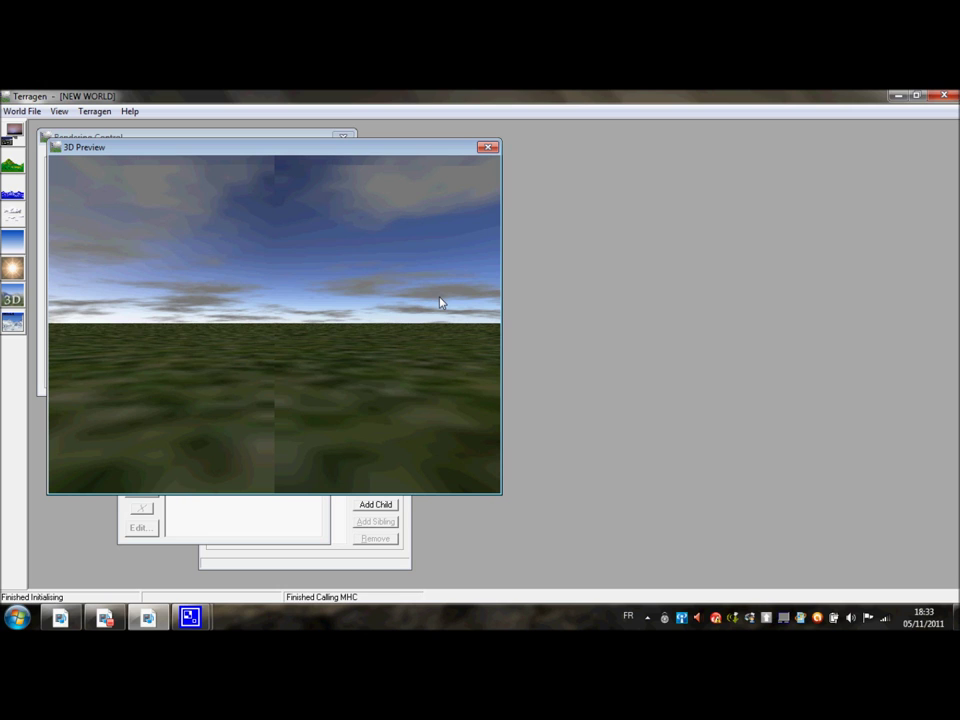
- Close the 3D preview and dismiss a briefly started image render window
left_click(488, 147)
left_click(15, 324)
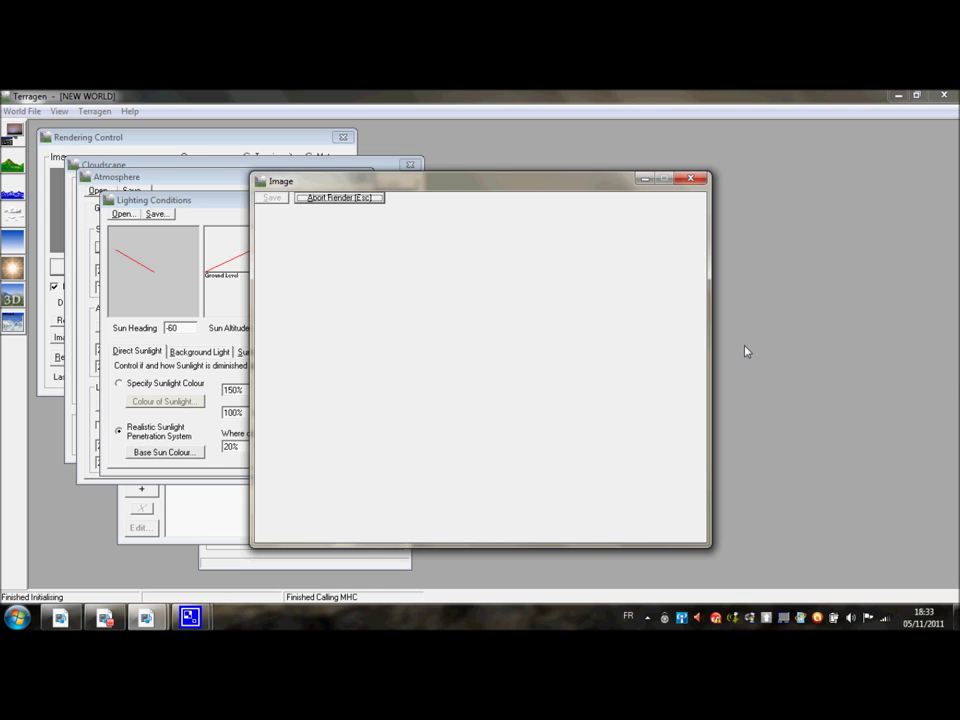
left_click(690, 178)
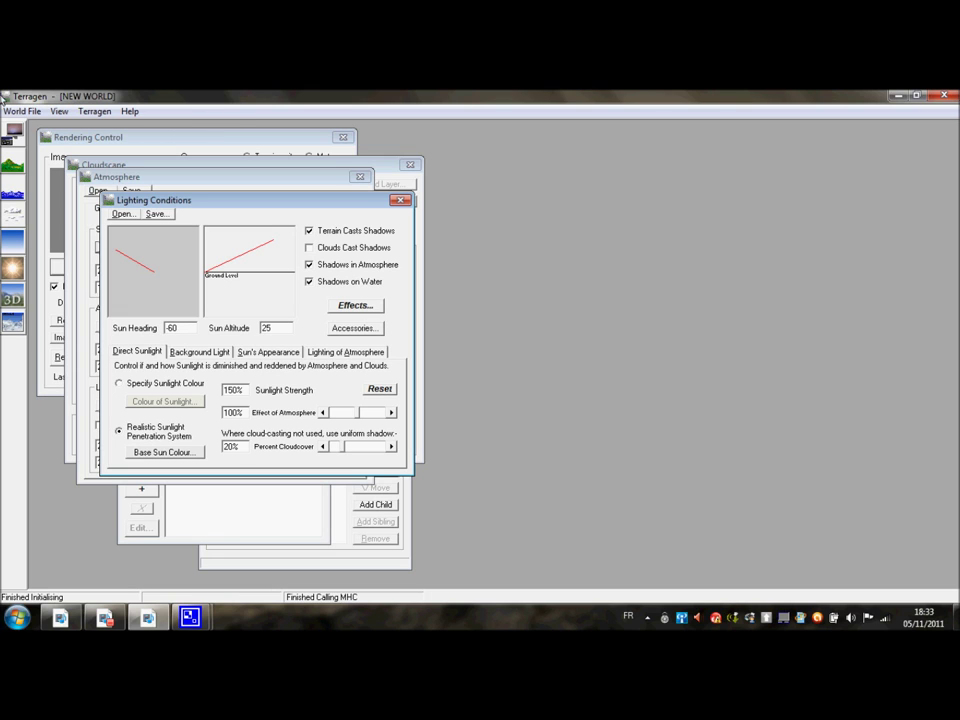
left_click(28, 113)
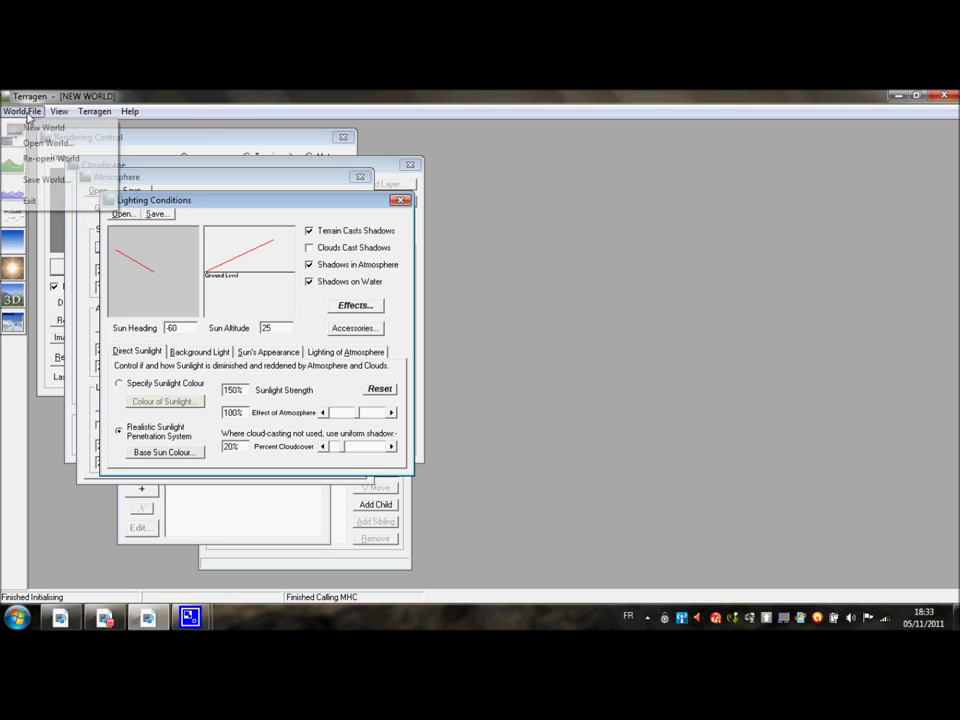
- Save the world as tuto.tgw through World File > Save World
left_click(84, 180)
left_click(435, 414)
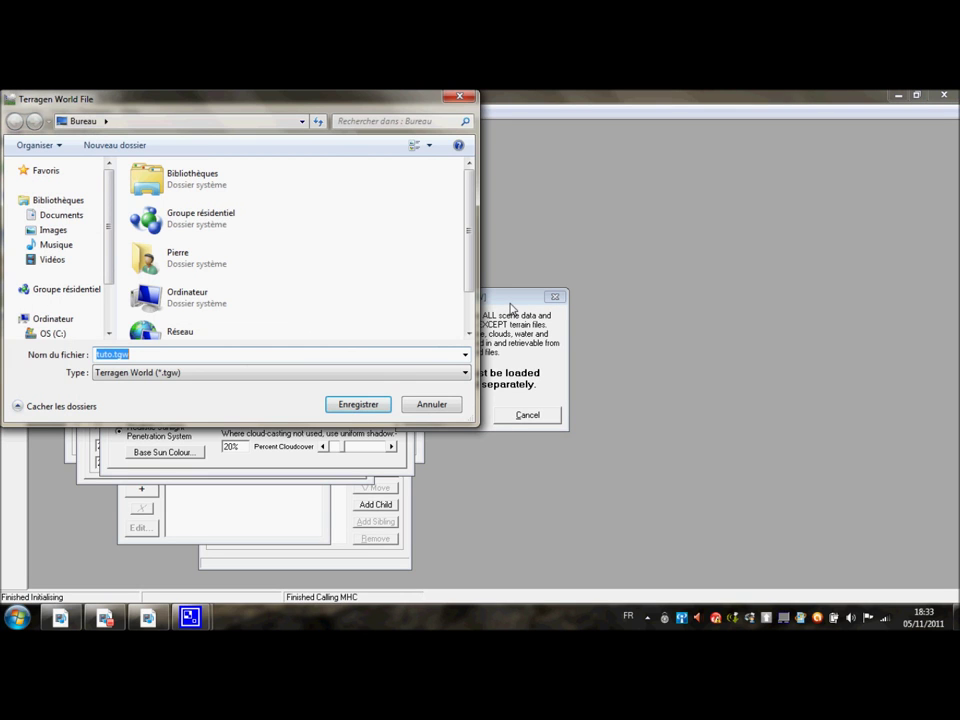
left_click(155, 355)
left_click(344, 405)
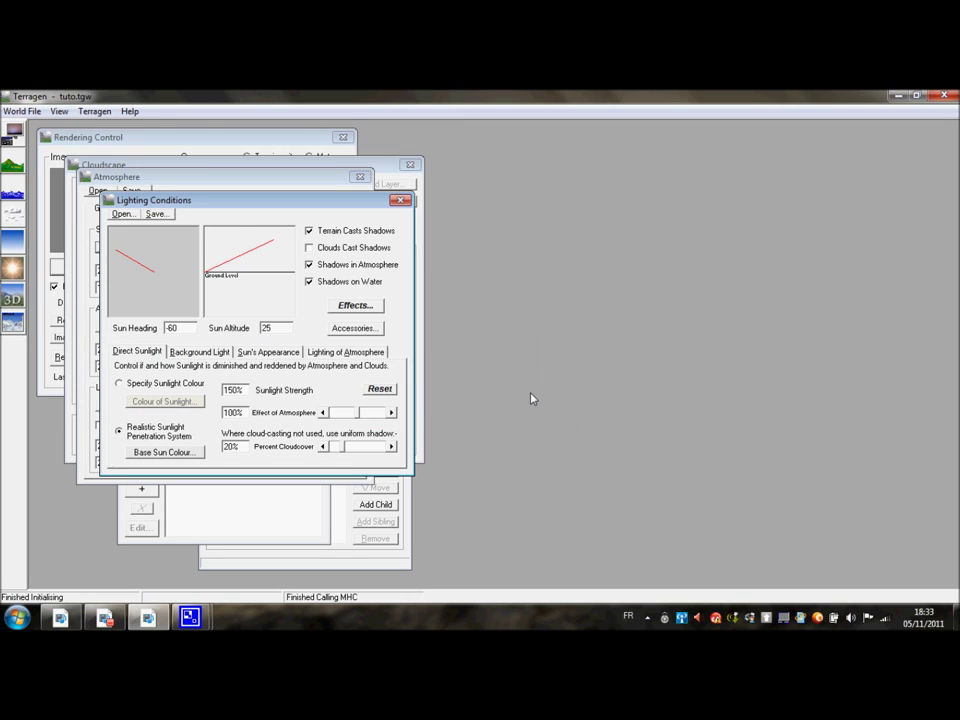
left_click(20, 112)
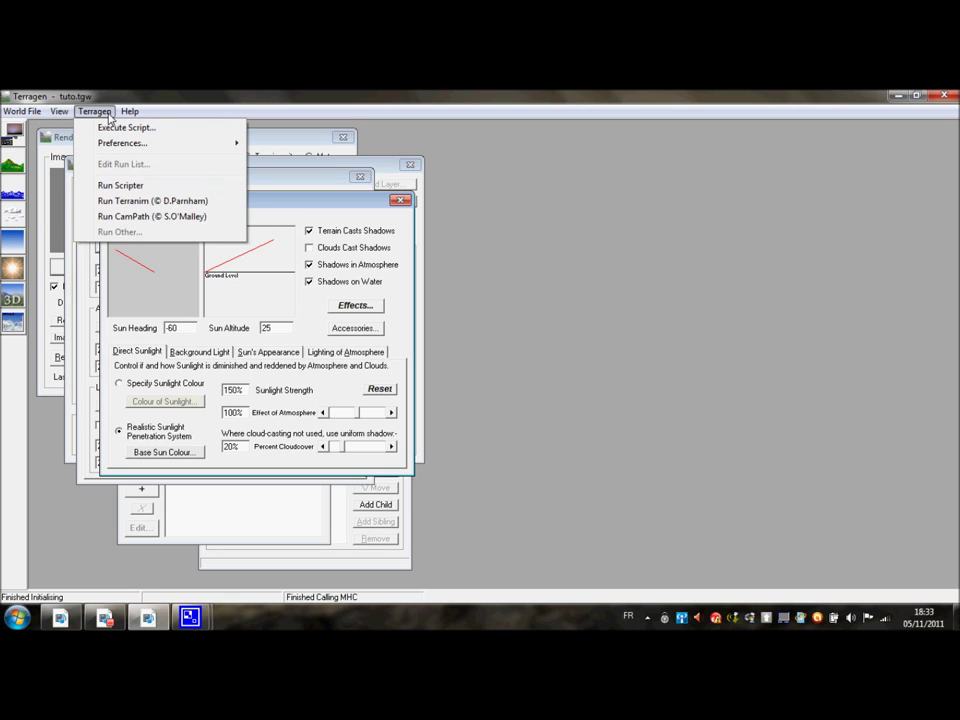
- Dismiss the briefly opened Help menu options
left_click(555, 222)
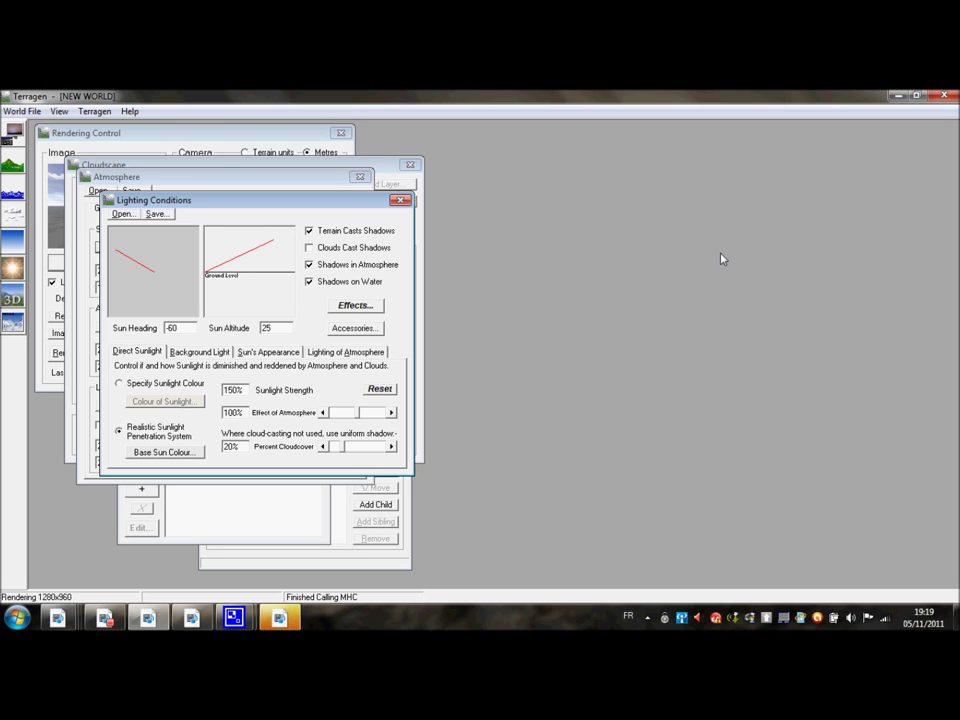
- Close the Lighting Conditions, Atmosphere, Cloudscape, Water and Landscape windows in turn
left_click(400, 200)
left_click(359, 177)
left_click(410, 165)
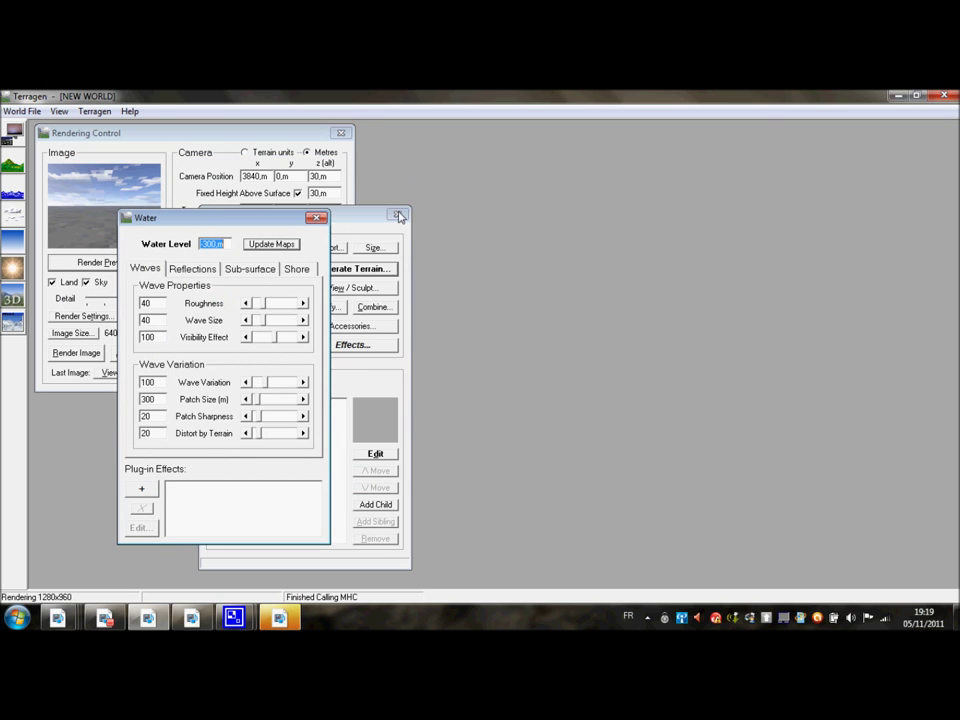
left_click(315, 216)
left_click(397, 214)
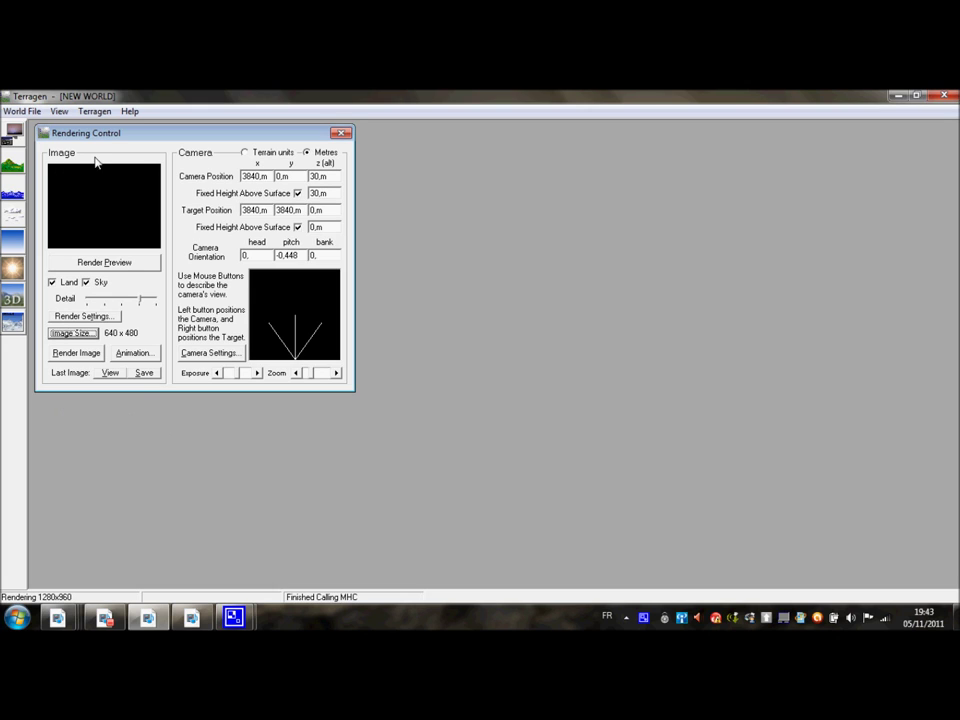
- Render a preview, raise its Detail slider to maximum and re-render it
left_click(106, 262)
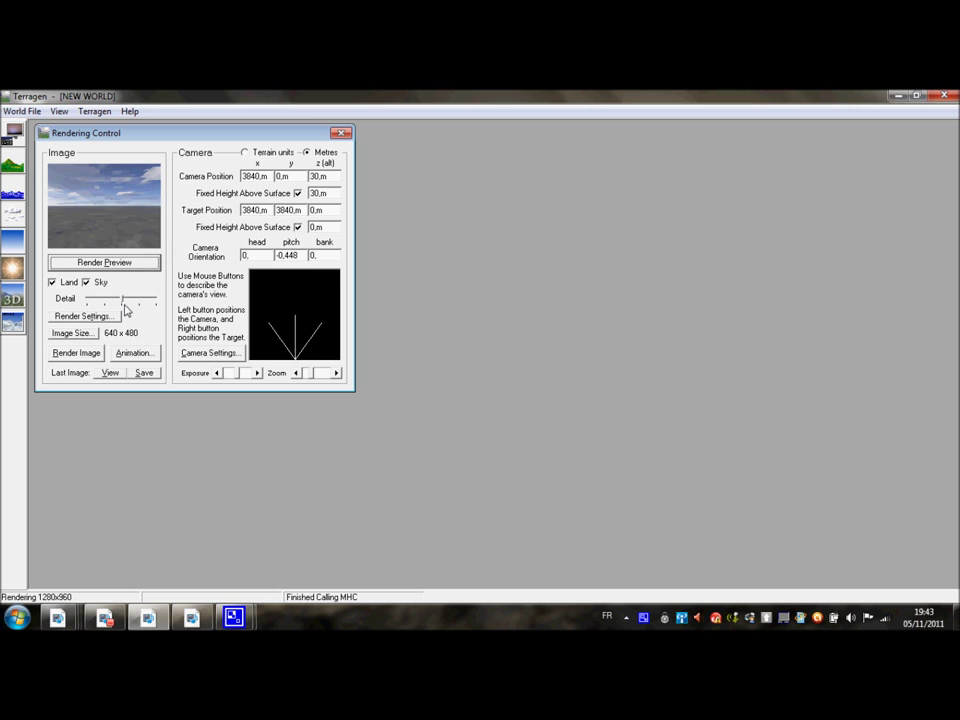
left_click(137, 311)
left_click(154, 305)
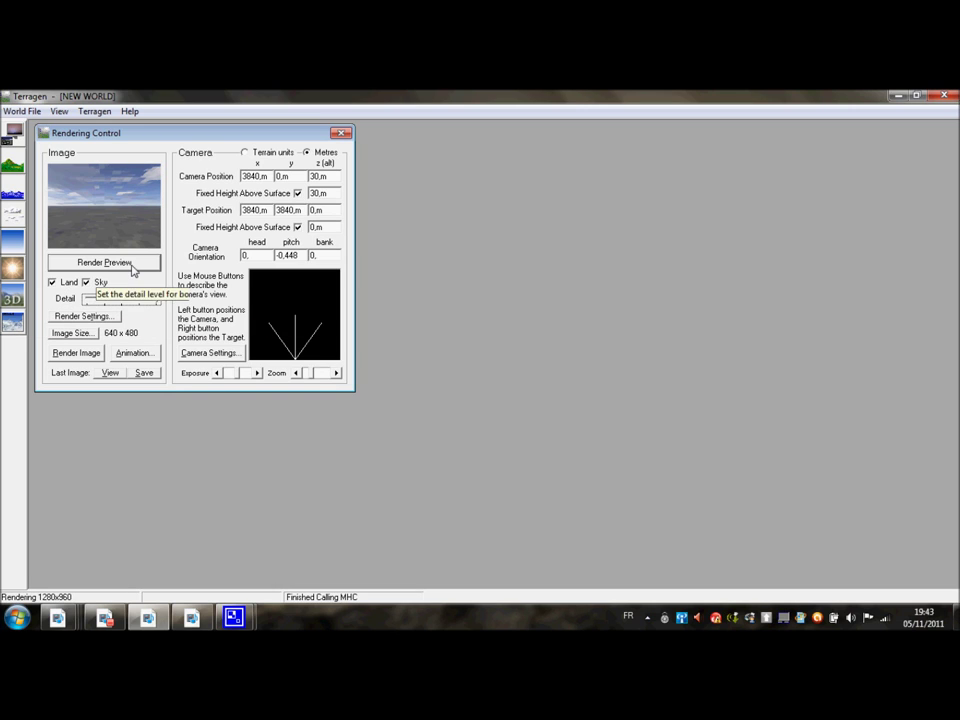
left_click(131, 263)
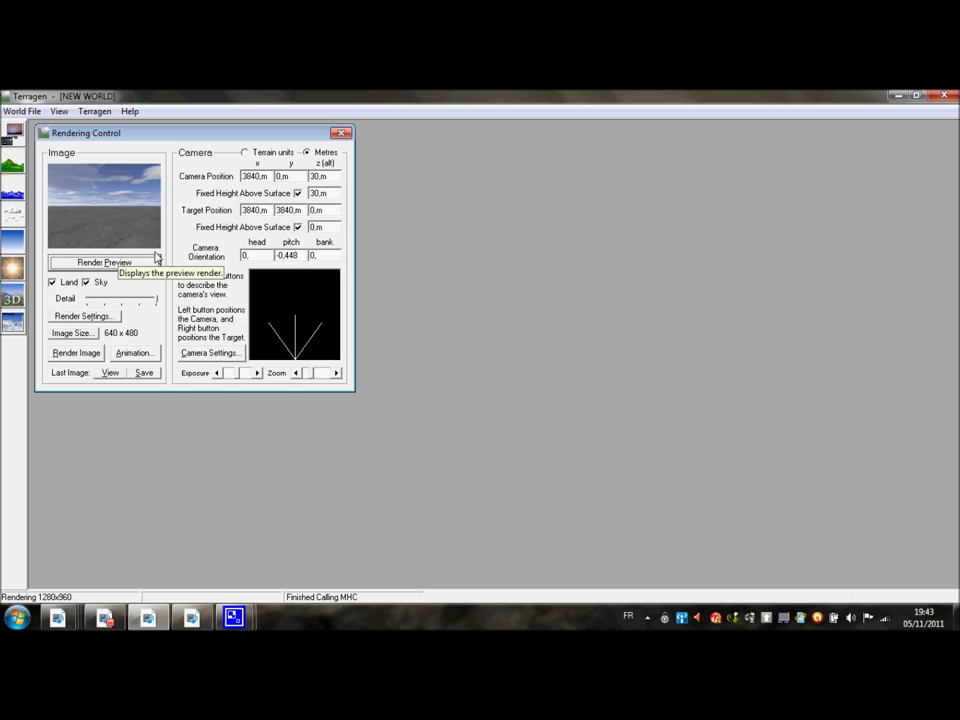
- Toggle Land off and back on in the preview, then bring up Render Settings
left_click(51, 283)
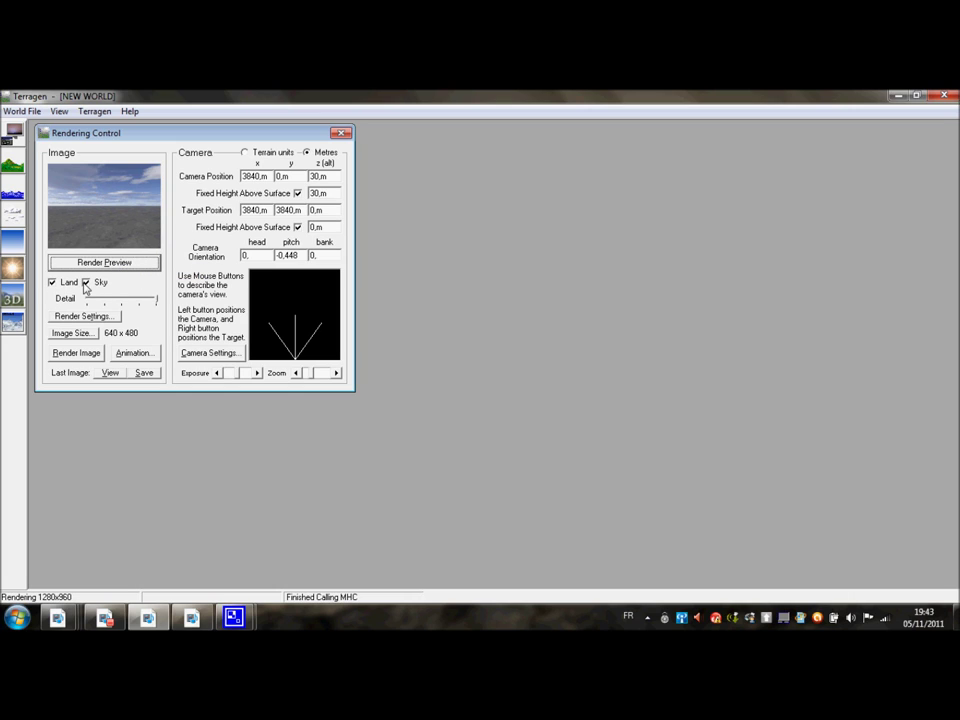
left_click(51, 283)
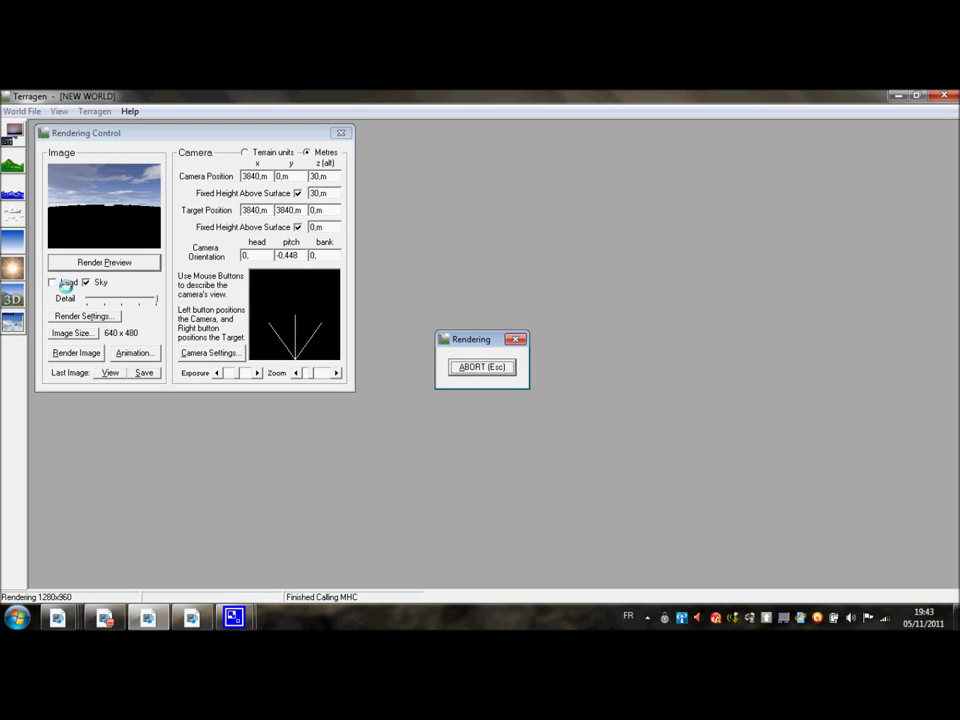
left_click(52, 283)
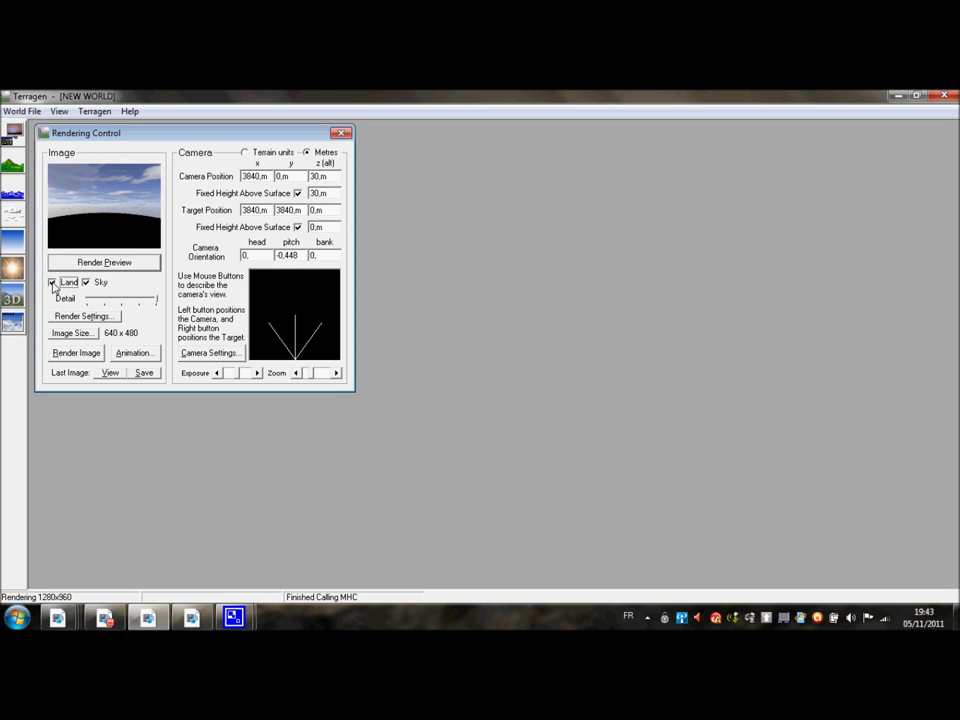
left_click(84, 316)
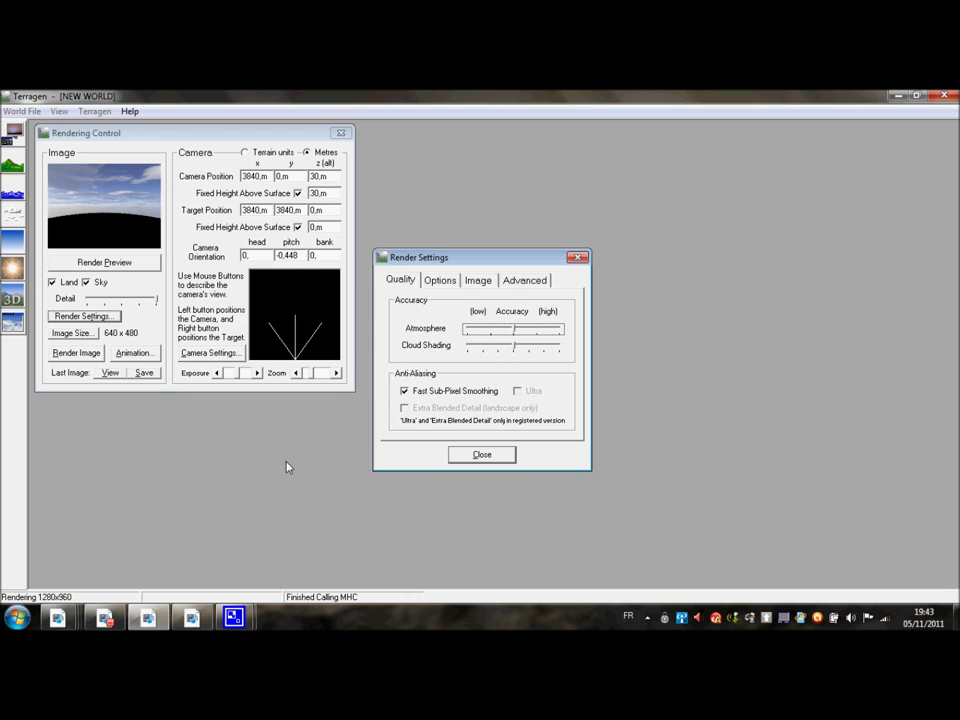
- Set the image size to 1280 x 960 with aspect ratio locked, then close Render Settings
left_click(440, 281)
left_click(492, 284)
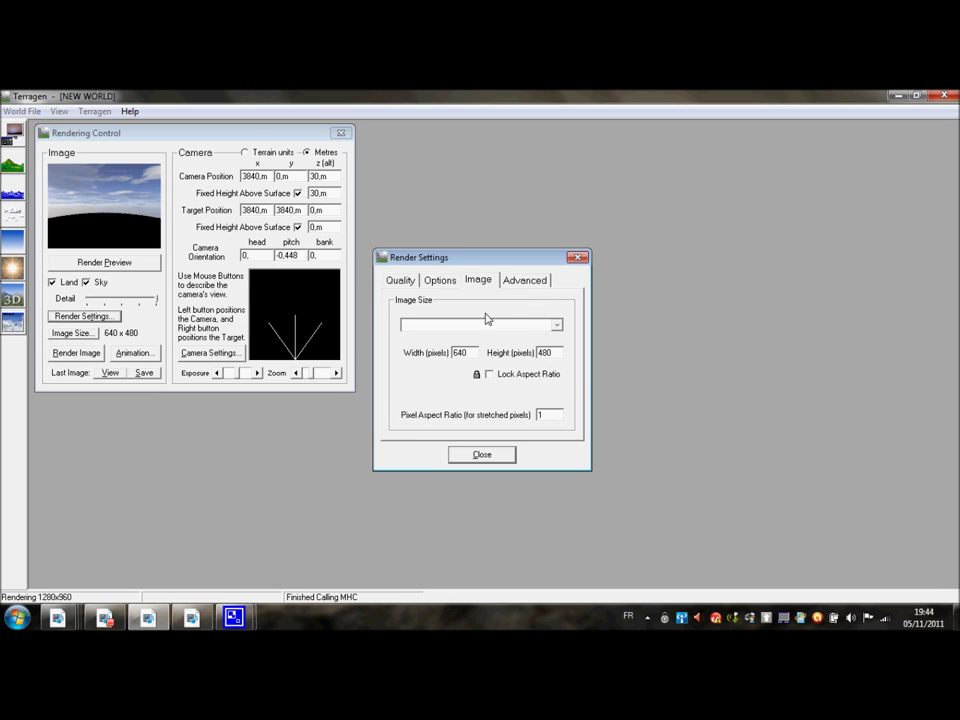
double_click(453, 358)
type("1280")
left_click(489, 375)
type("640")
left_click(489, 374)
double_click(548, 353)
type("480")
left_click(489, 374)
double_click(459, 353)
type("1280")
left_click(506, 457)
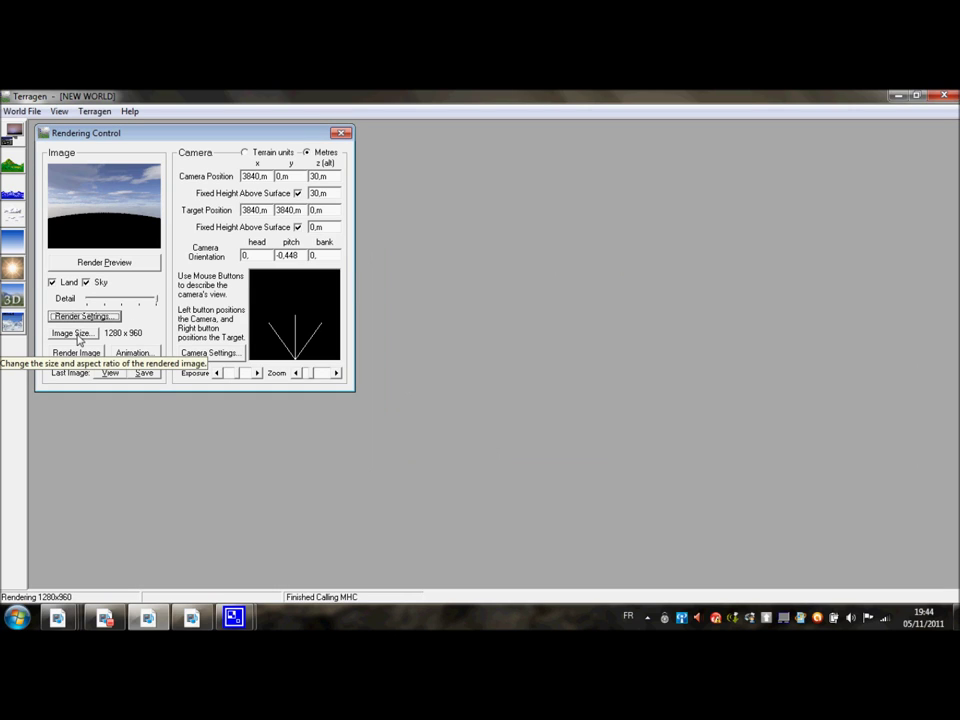
- Re-render the preview and start the full 1280 x 960 image render
left_click(108, 261)
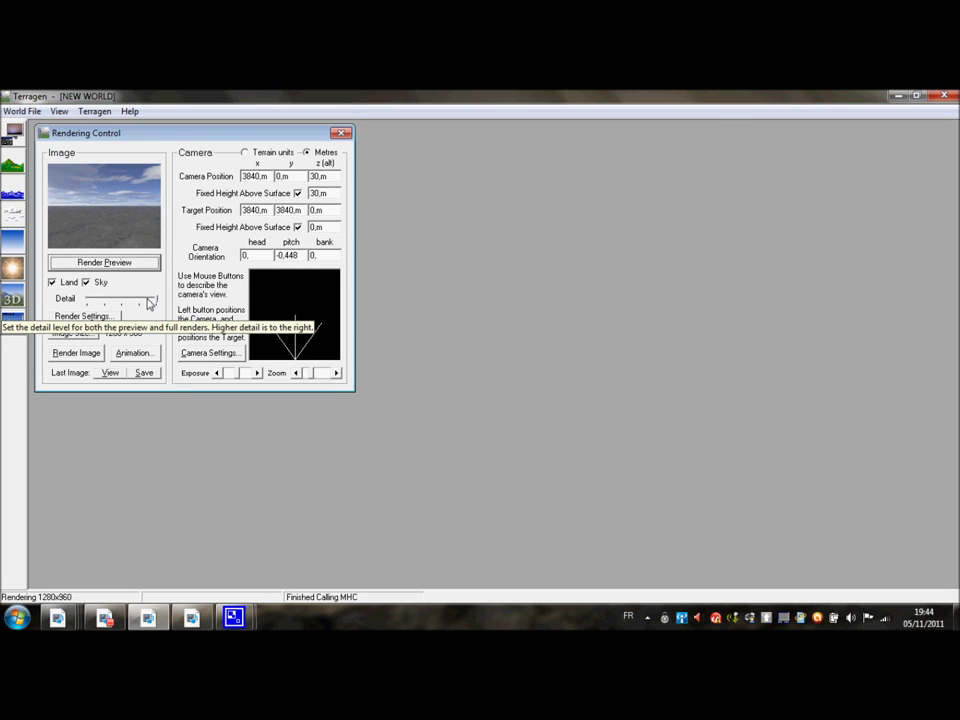
left_click(89, 358)
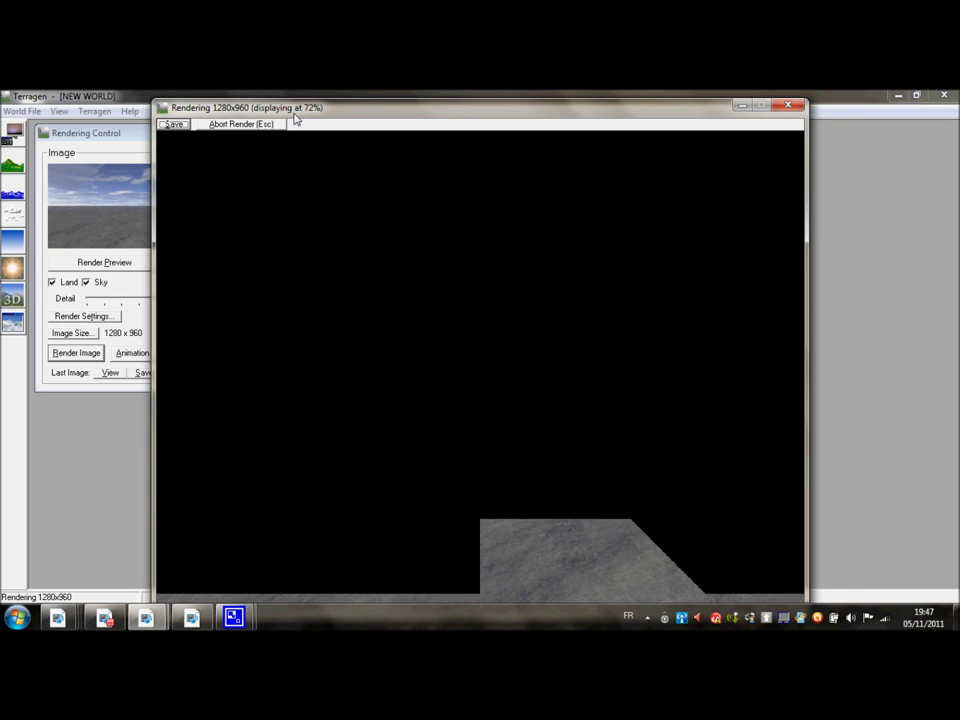
- Let the 1280 x 960 render finish in 0:01:47 and dismiss the completion notice
left_click_drag(326, 109, 356, 106)
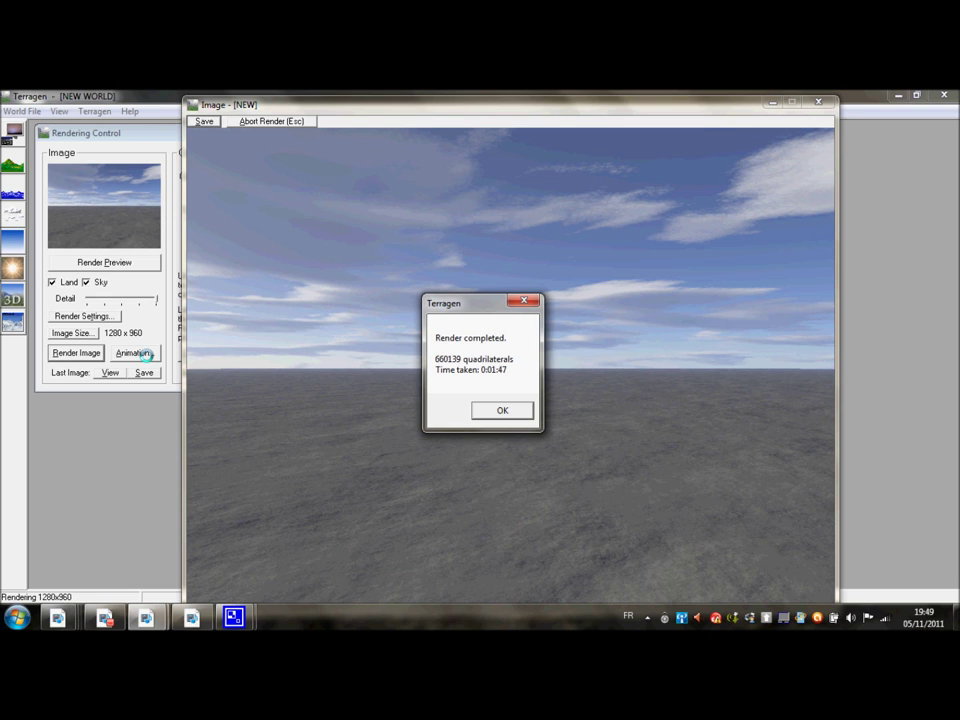
left_click(529, 413)
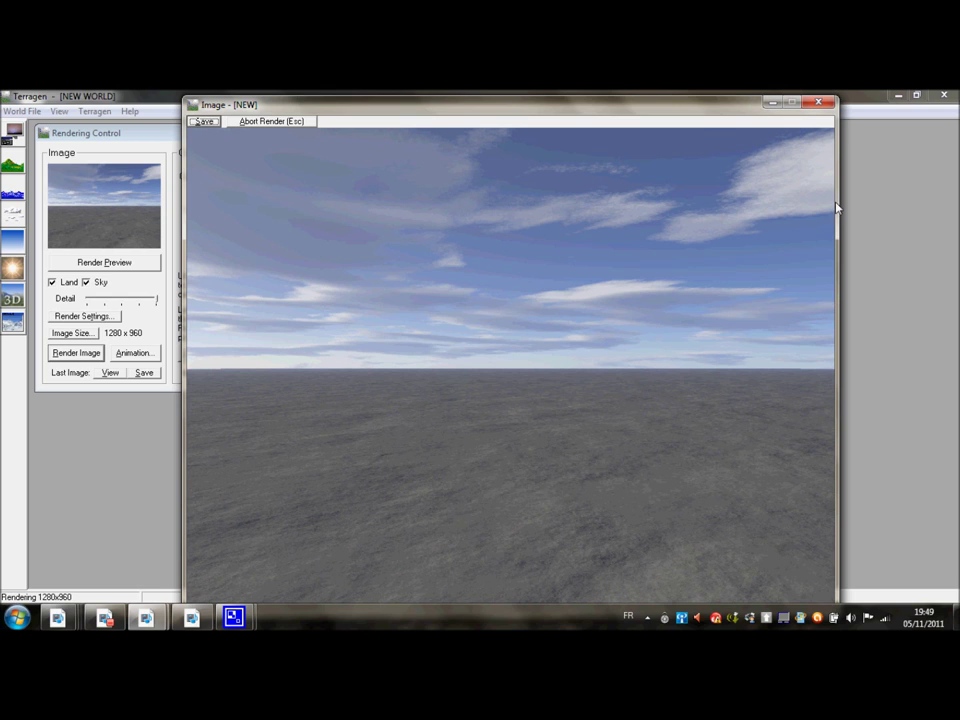
- Re-render the final 1280x960 image, save it as image.bmp on the desktop, then close its window
left_click(825, 103)
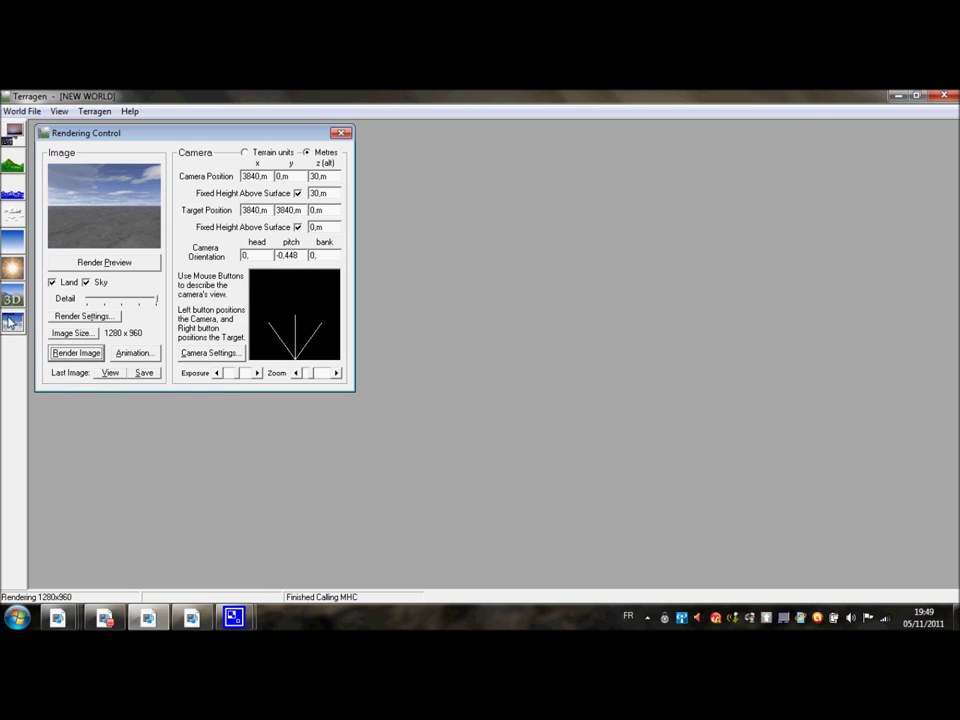
left_click(14, 326)
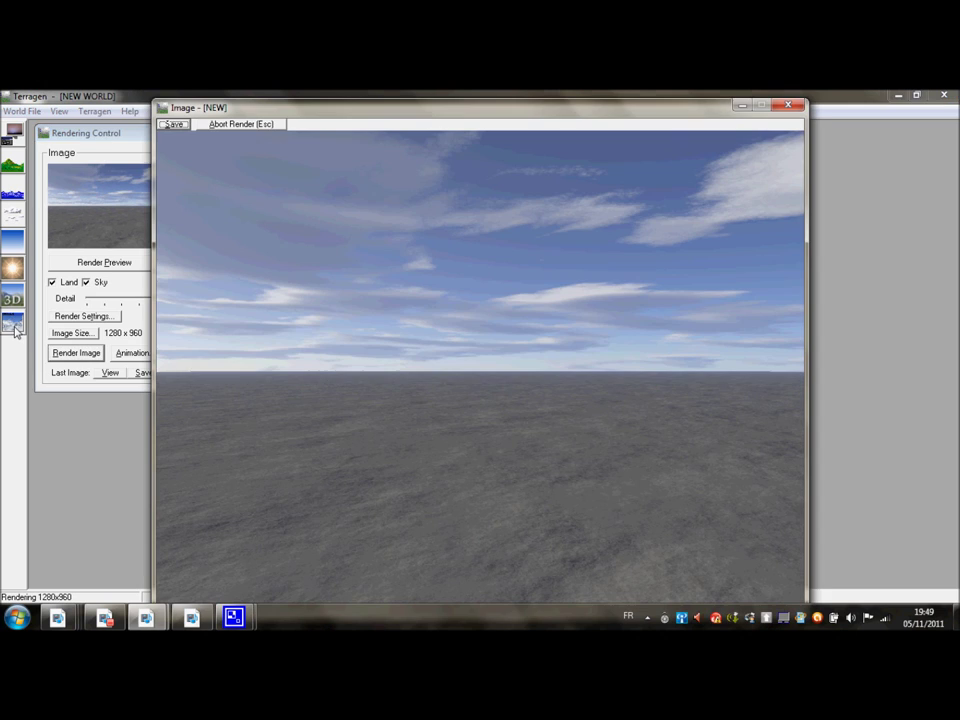
left_click(174, 125)
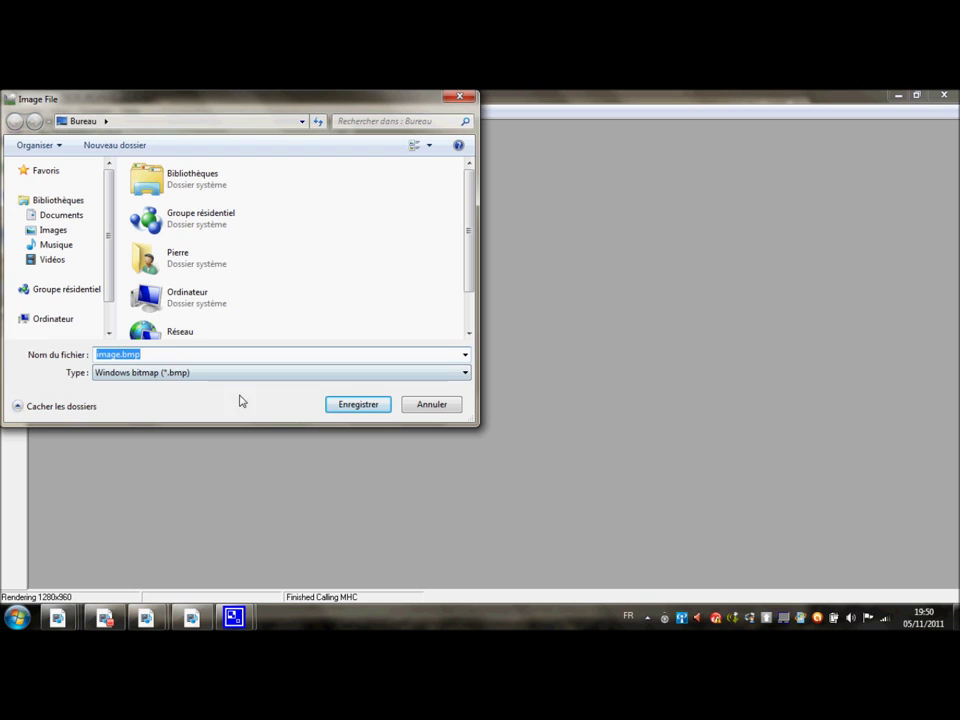
left_click(344, 408)
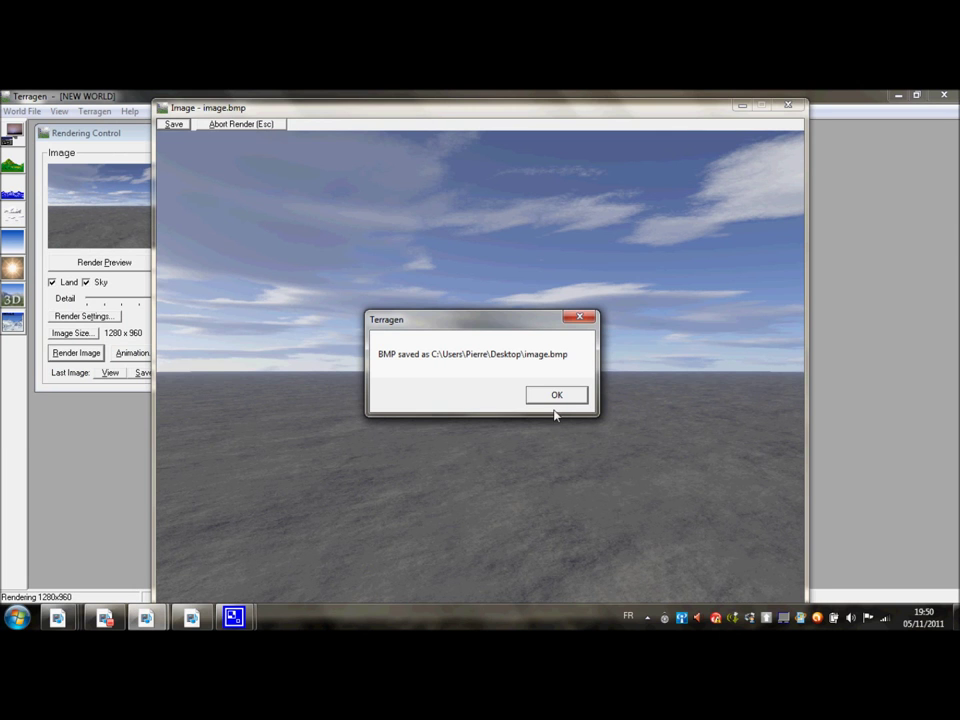
left_click(557, 396)
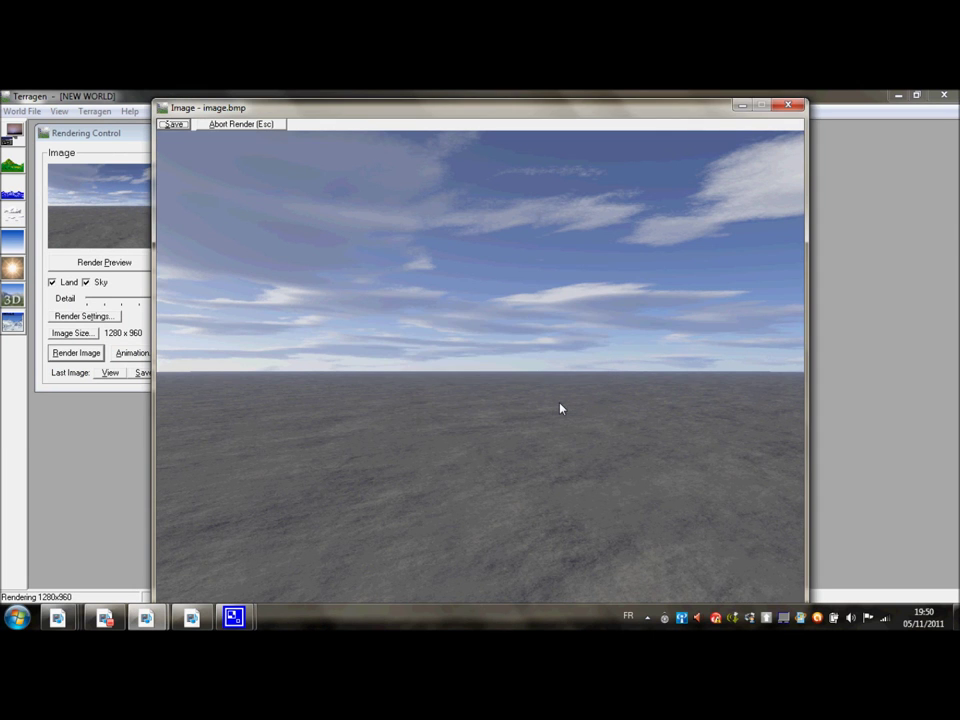
left_click(789, 105)
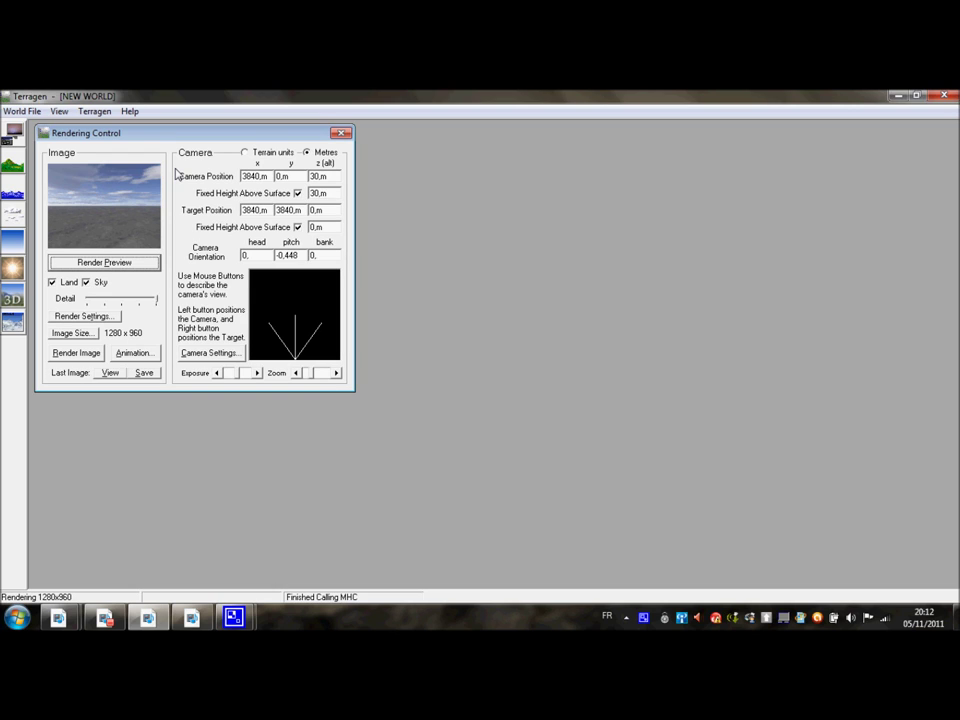
- Fly the camera in 3D Preview to 5793.8, 2704.3 m, tilt it skyward, then close the preview
left_click(17, 300)
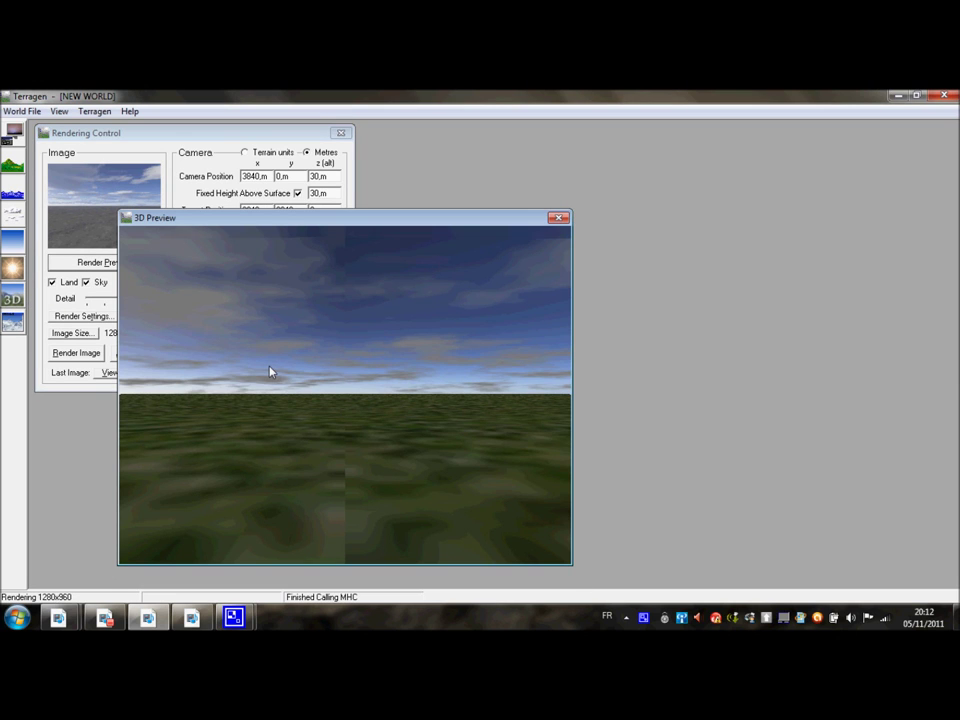
left_click_drag(269, 372, 307, 283)
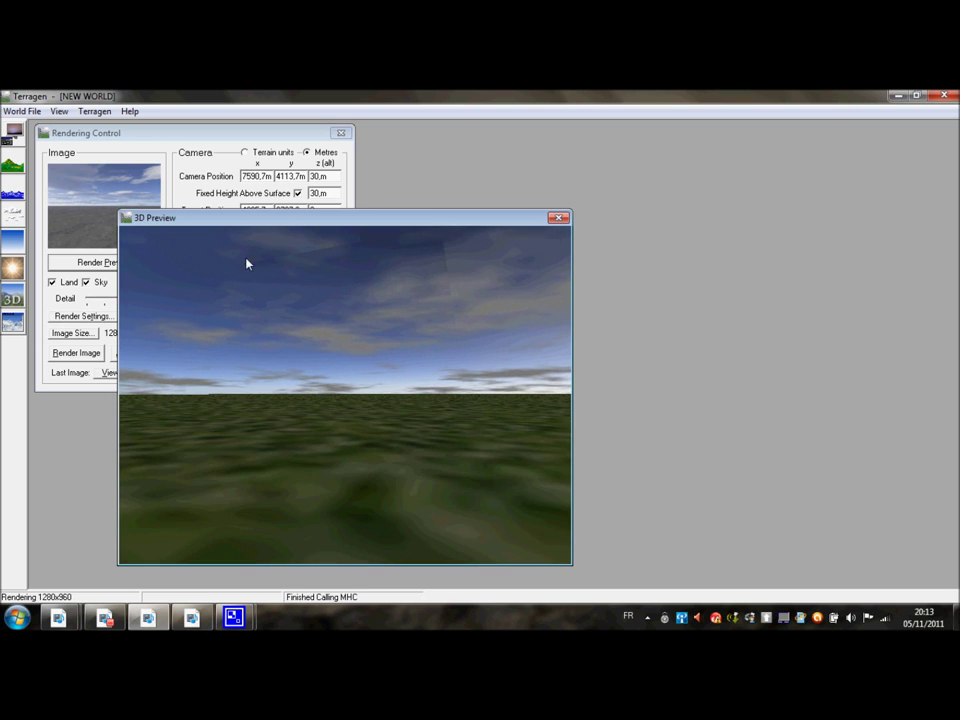
mouse_move(420, 328)
left_mouse_down()
mouse_move(411, 369)
mouse_move(317, 330)
mouse_move(285, 360)
mouse_move(311, 384)
mouse_move(362, 375)
mouse_move(463, 298)
mouse_move(499, 292)
mouse_move(559, 334)
mouse_move(594, 388)
mouse_move(506, 377)
mouse_move(430, 306)
mouse_move(420, 388)
mouse_move(455, 396)
left_mouse_up()
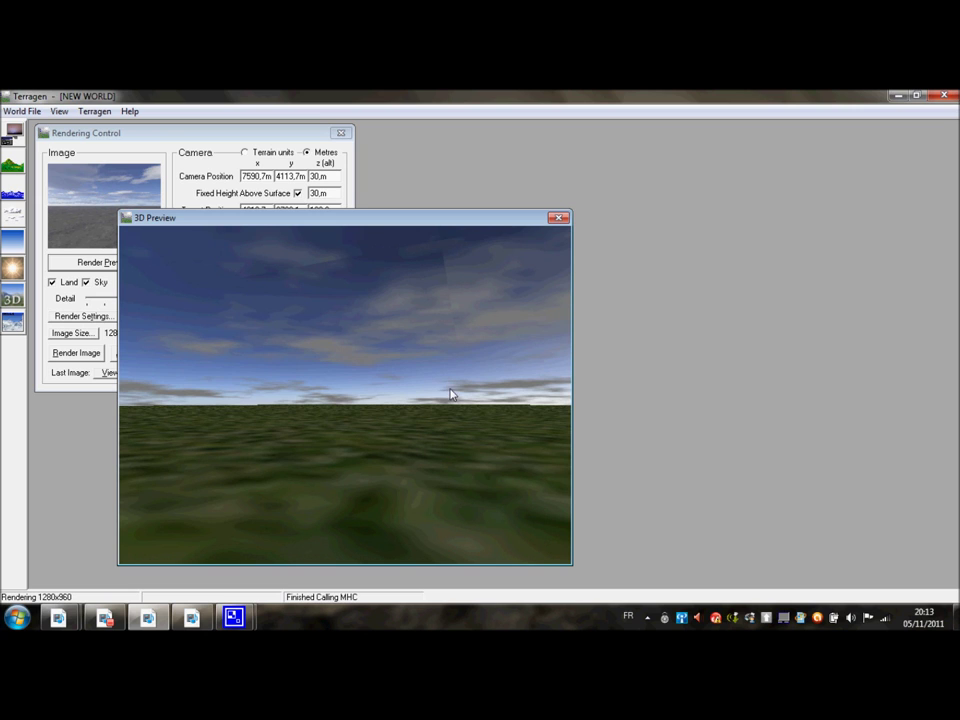
key("Up")
key("Up")
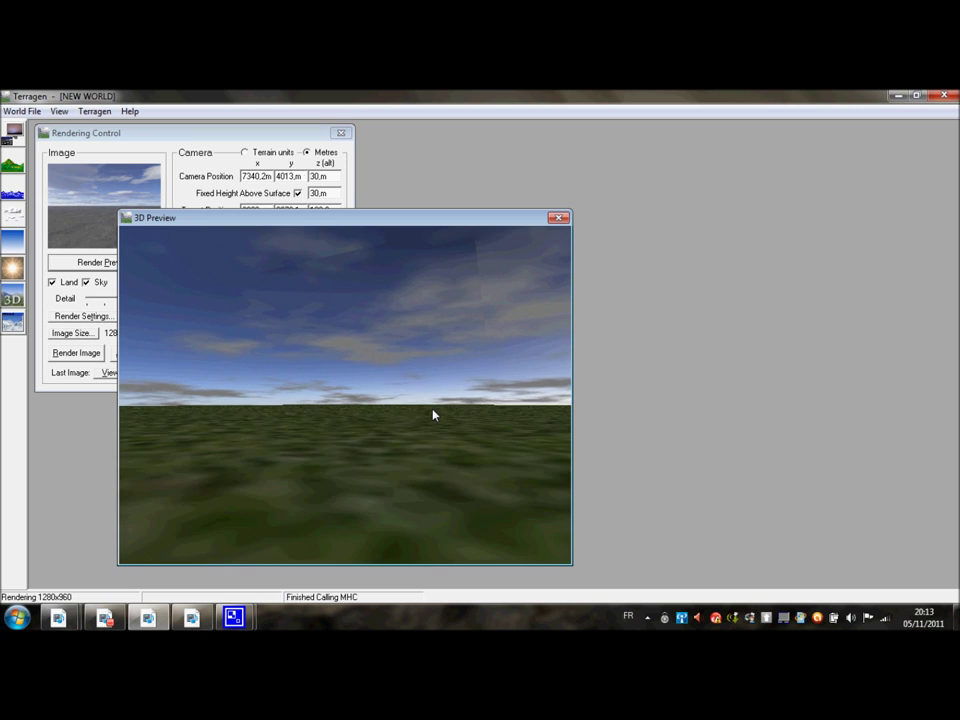
key("Up")
key("Up")
key("Up")
key("Up")
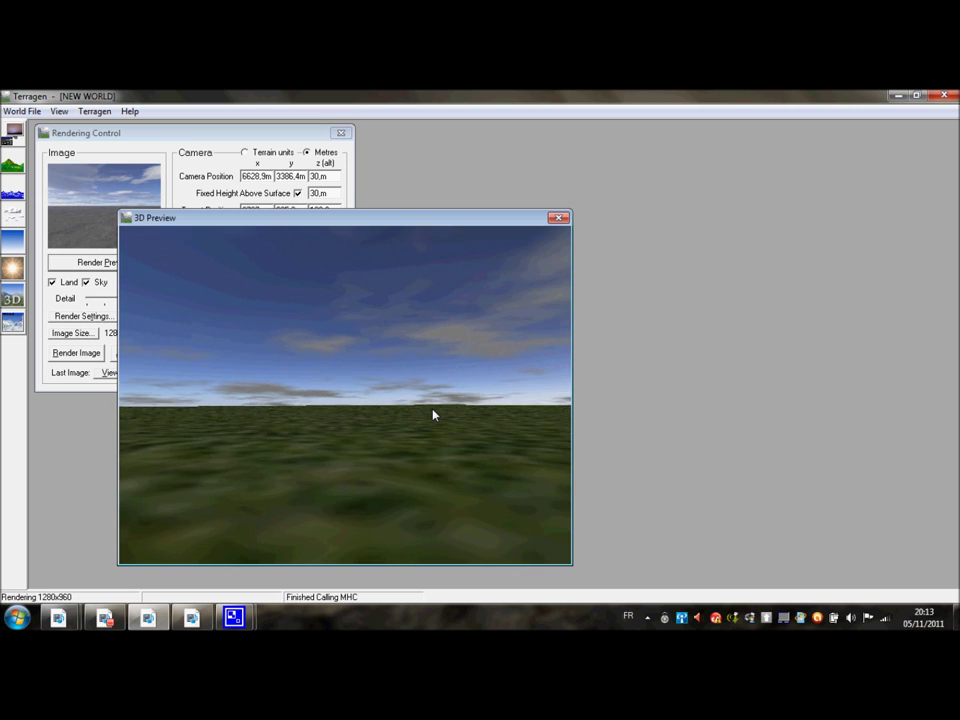
key("Up")
key("Up")
key("Up")
key("Up")
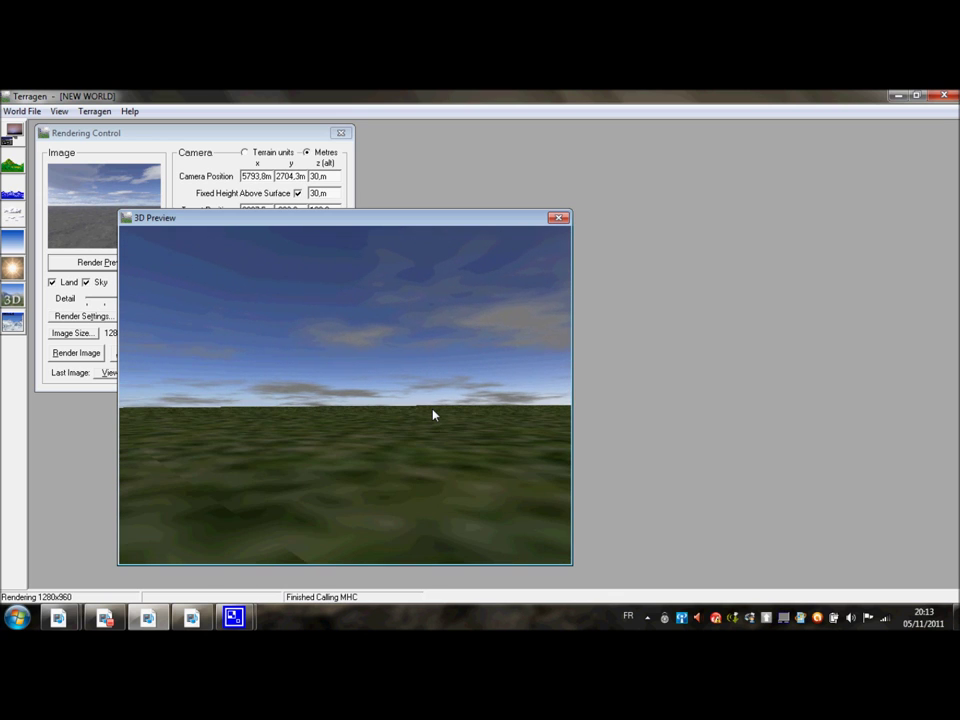
mouse_move(406, 372)
left_mouse_down()
mouse_move(429, 349)
mouse_move(489, 349)
left_mouse_up()
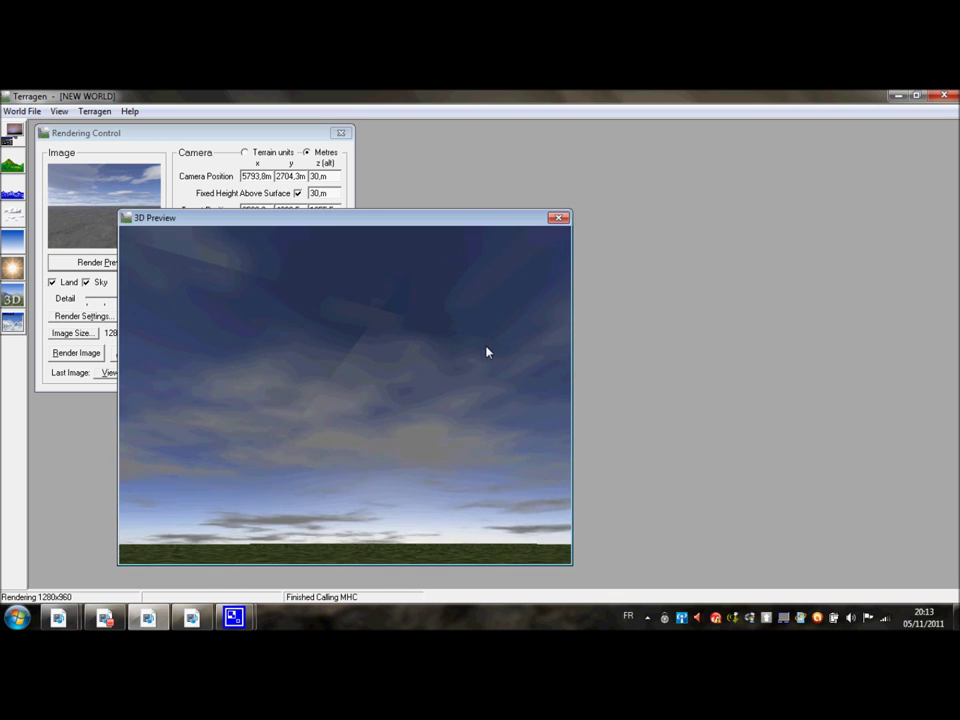
left_click(560, 219)
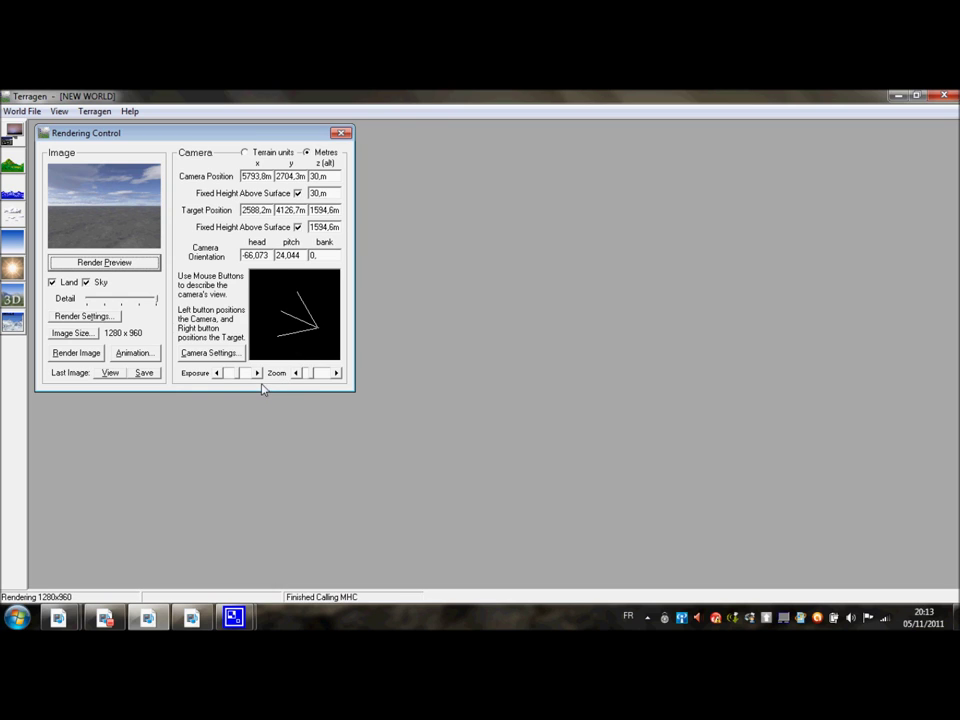
- Preview the upward view, widen the camera zoom, and lower the exposure for a darker re-render
left_click(155, 264)
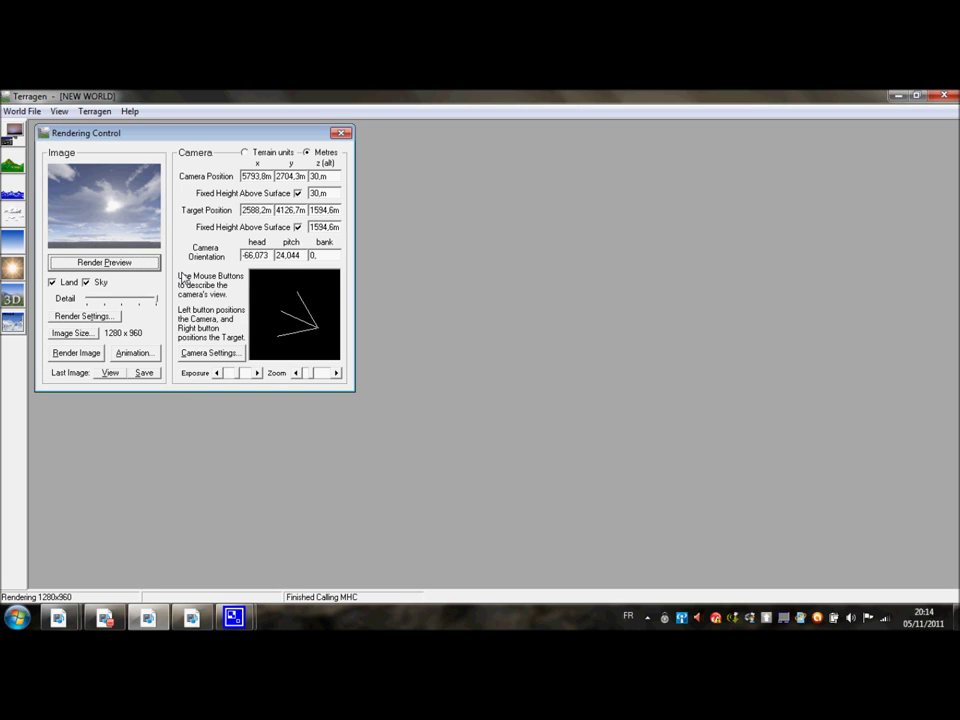
left_click(296, 373)
left_click(91, 264)
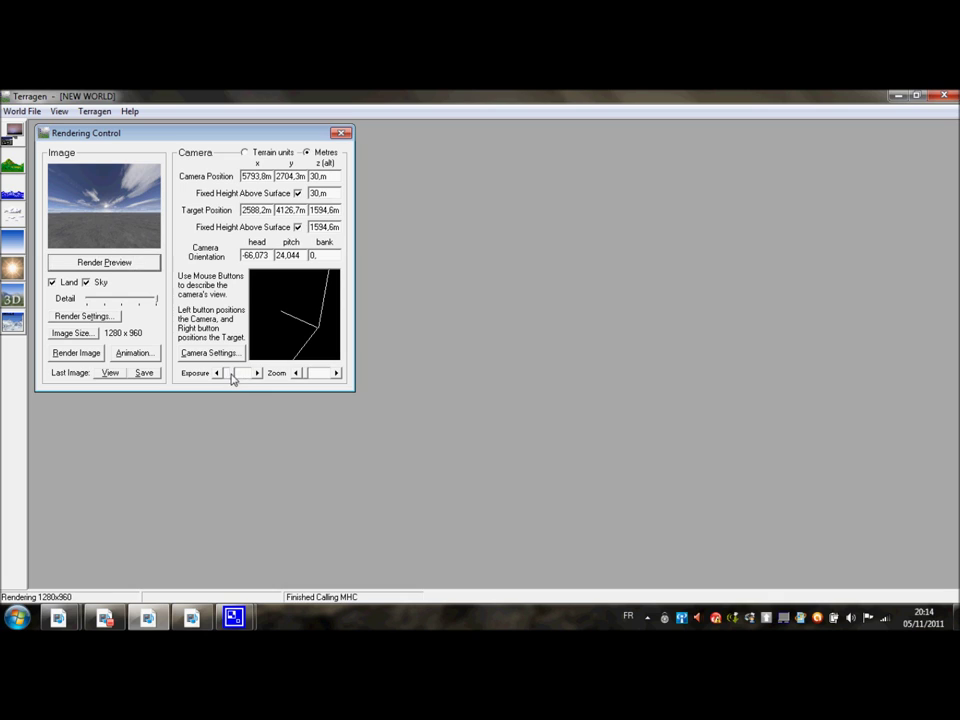
left_click(125, 263)
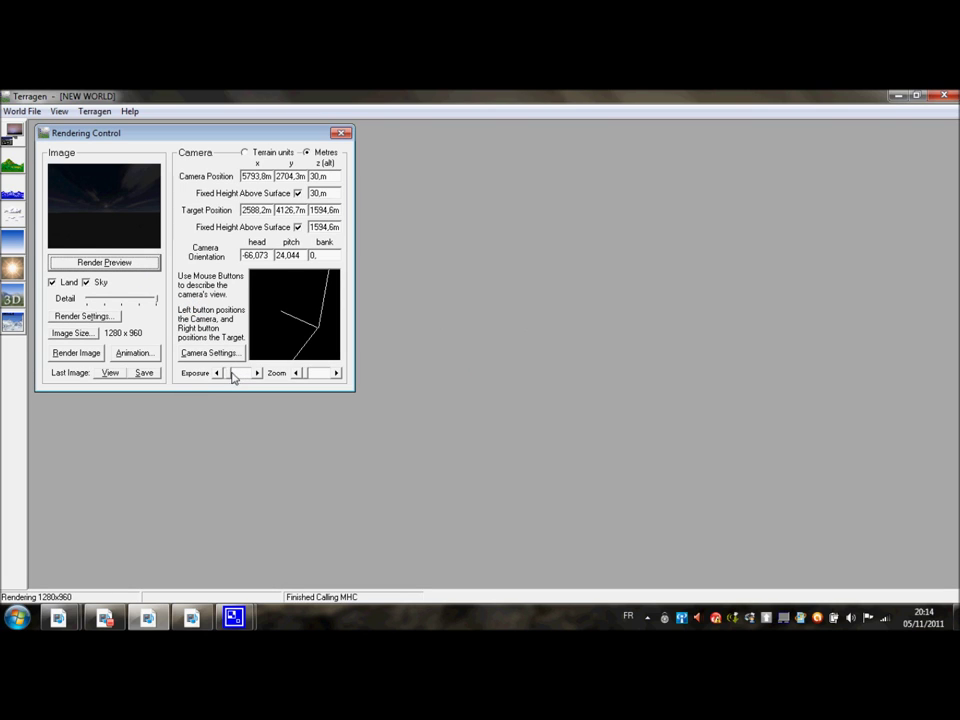
left_click(145, 262)
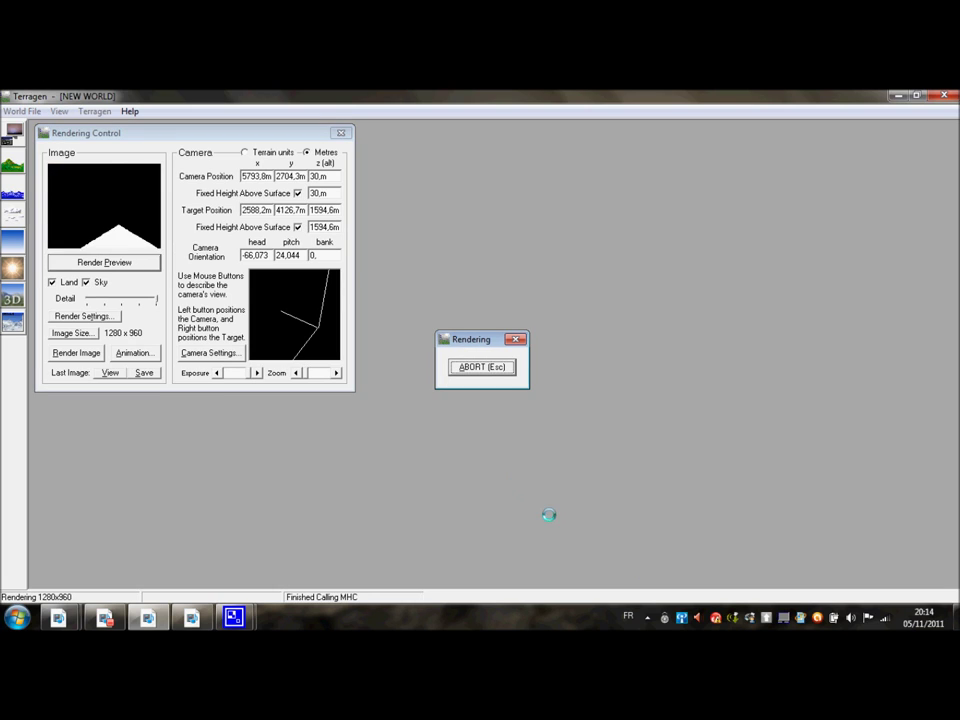
- Abort the in-progress preview render with Esc, leaving zoom and exposure unchanged
key("Escape")
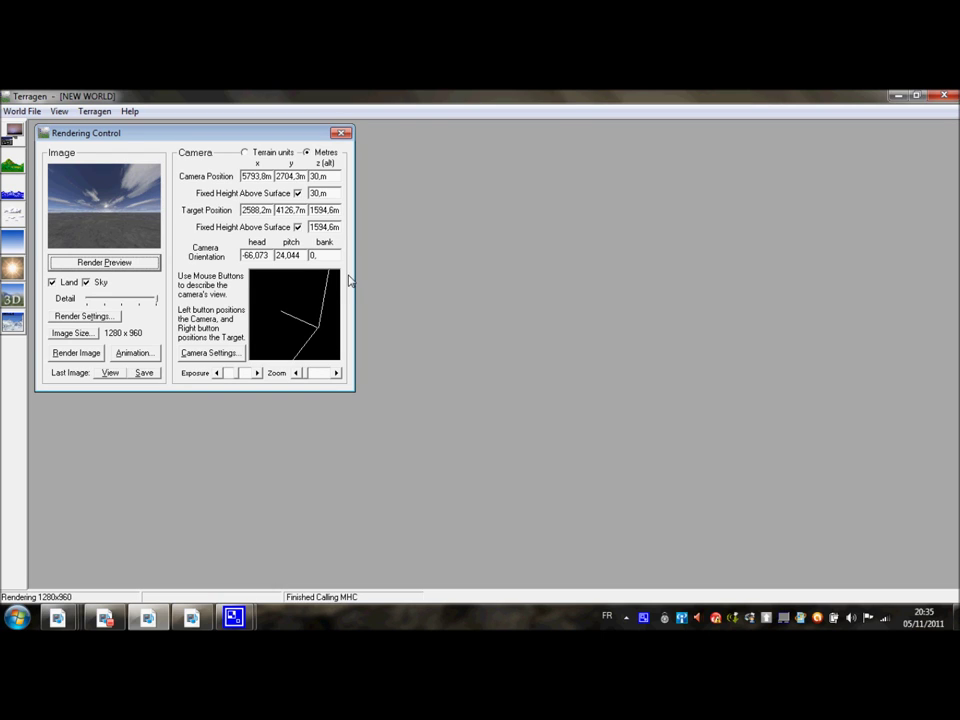
- Discard the current world for a New World, preview it, and close Rendering Control
left_click(21, 111)
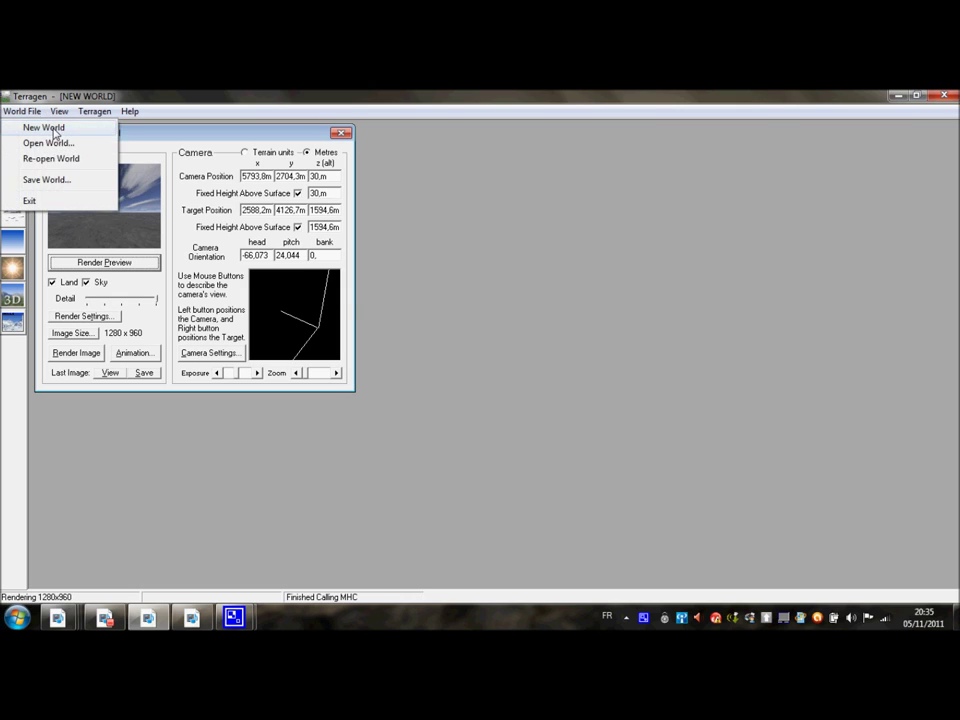
left_click(54, 129)
left_click(530, 401)
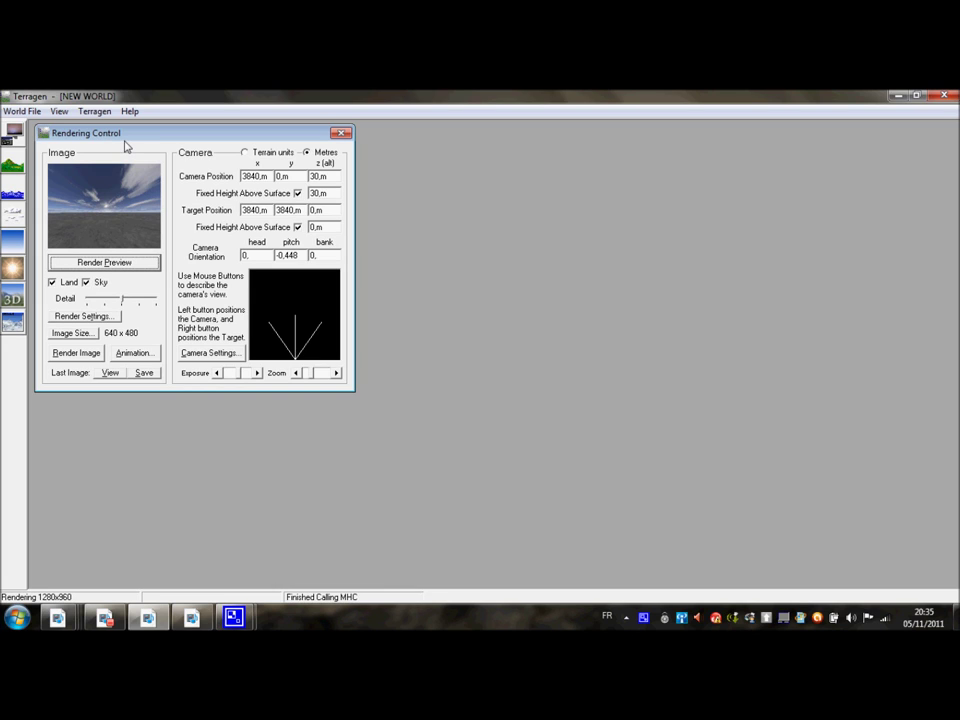
left_click(114, 263)
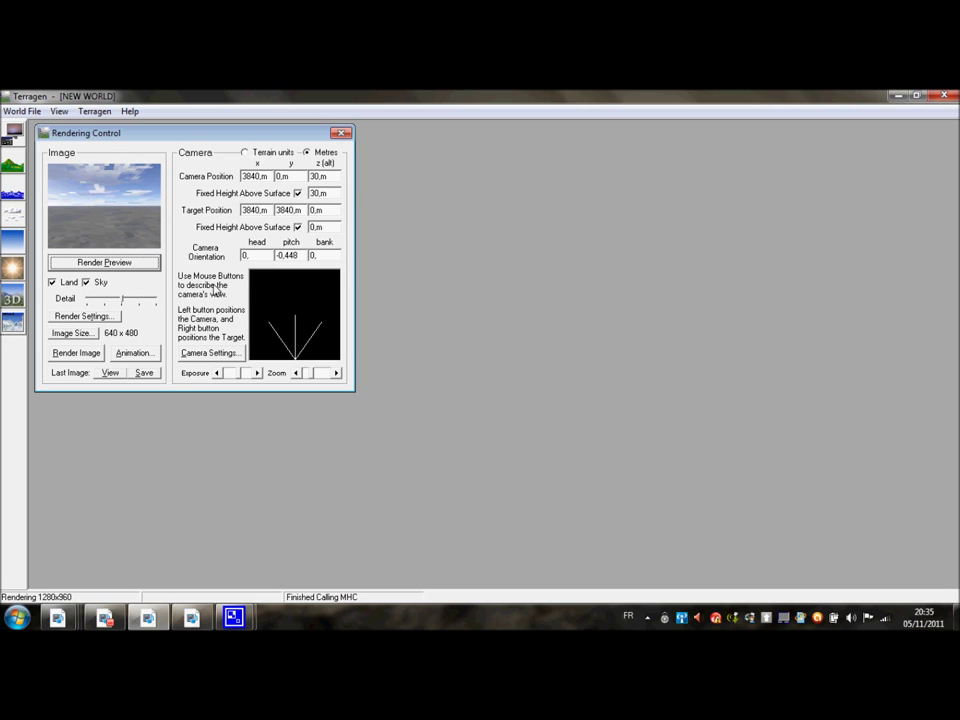
left_click(341, 133)
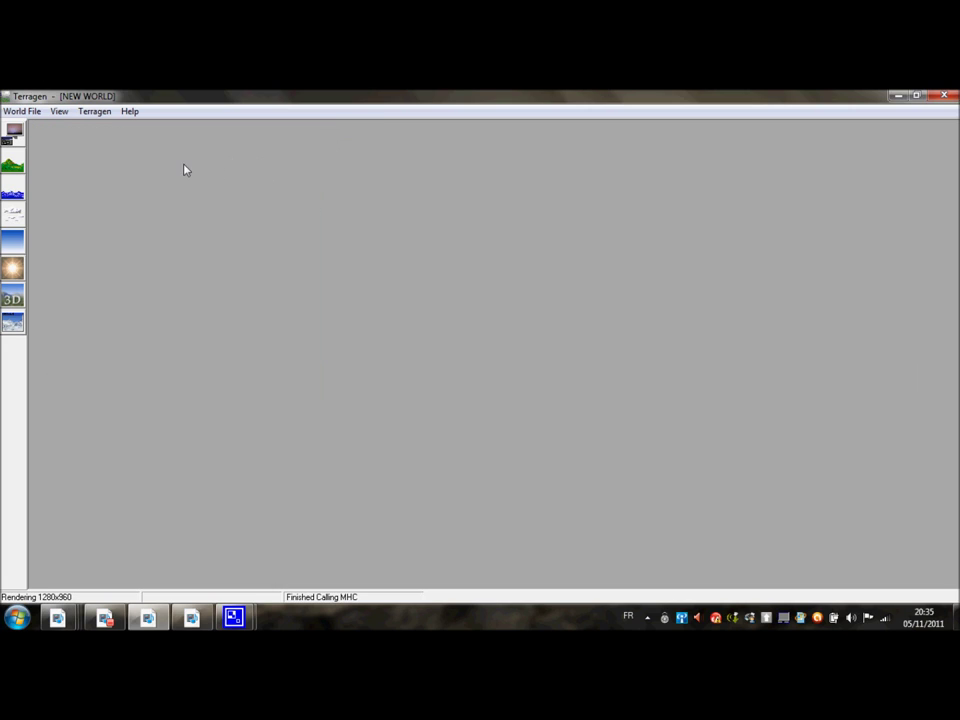
- Generate terrain with Realism 0, Smoothing 9, Glaciation 0 and Canyonism 100, then view it in 3D
left_click(9, 165)
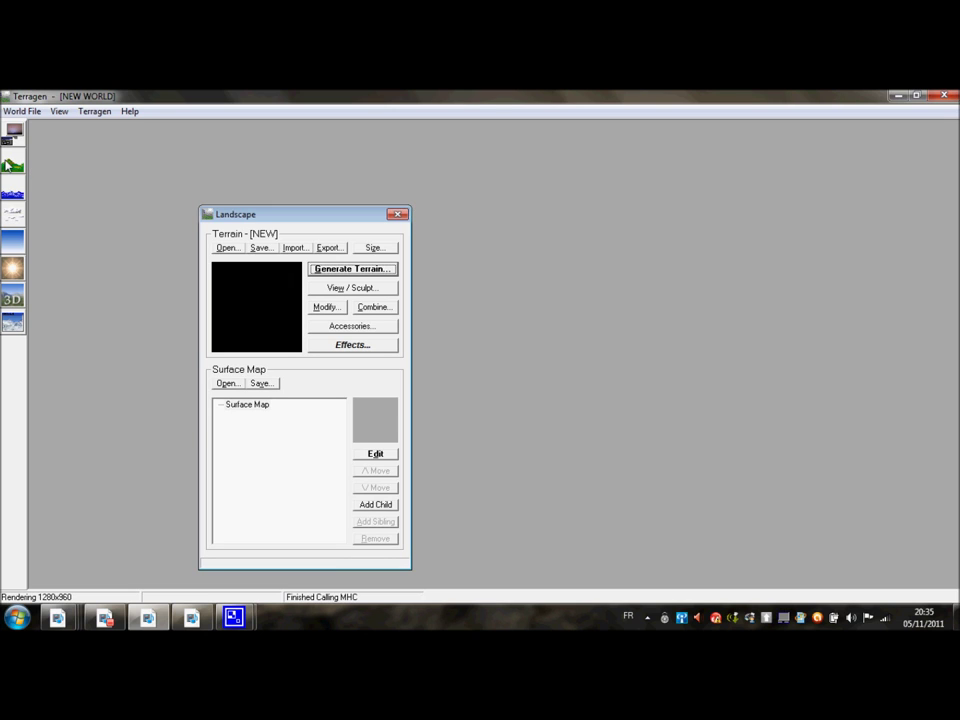
left_click_drag(242, 214, 272, 177)
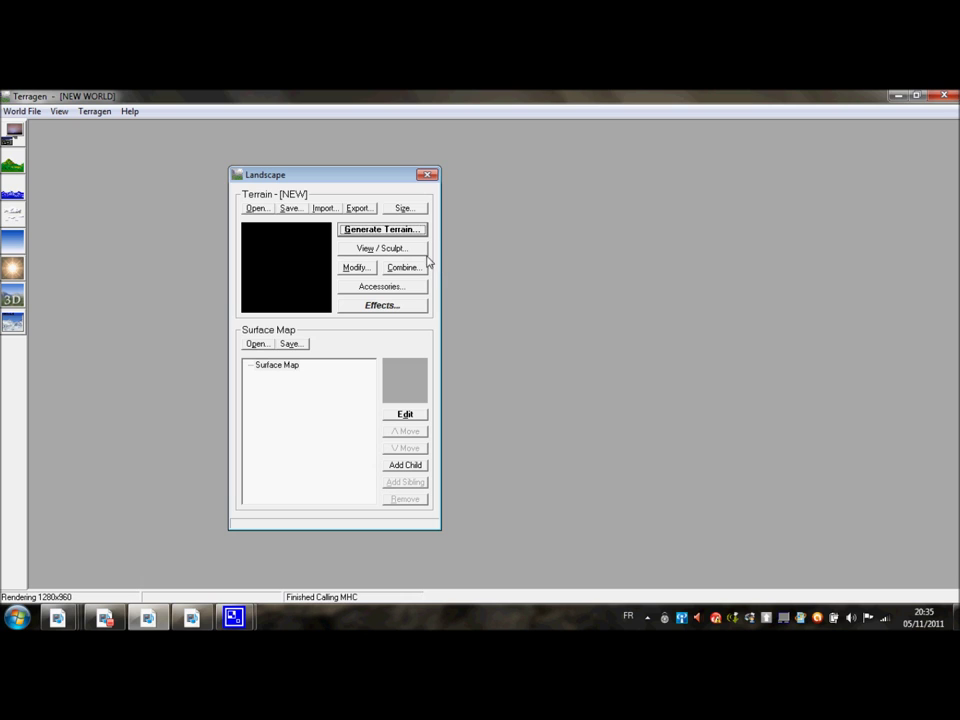
left_click(401, 236)
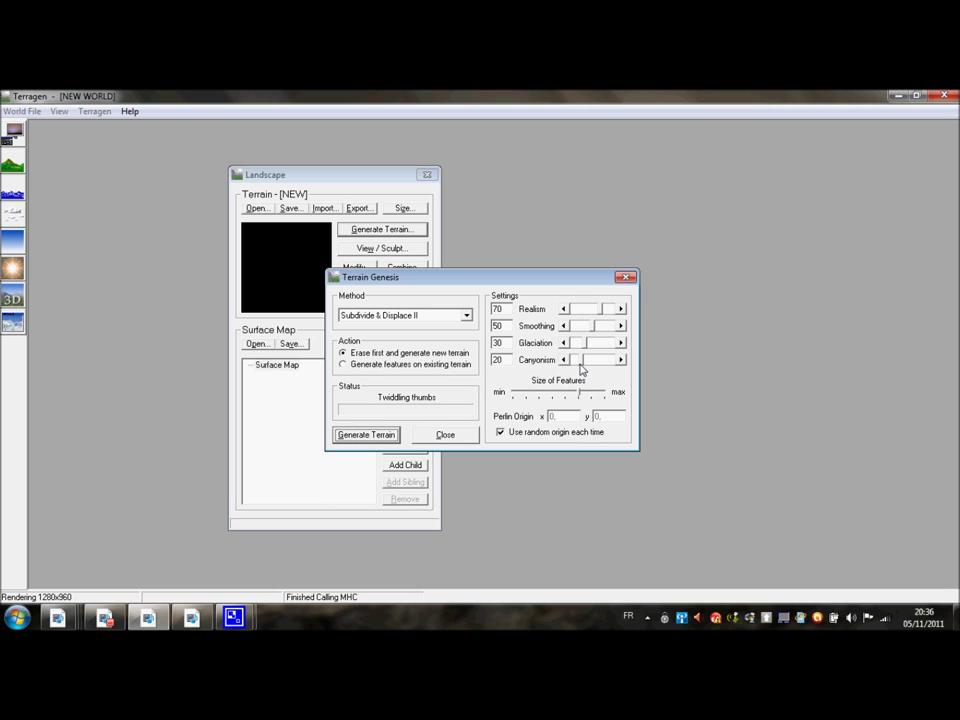
left_click_drag(580, 364, 617, 359)
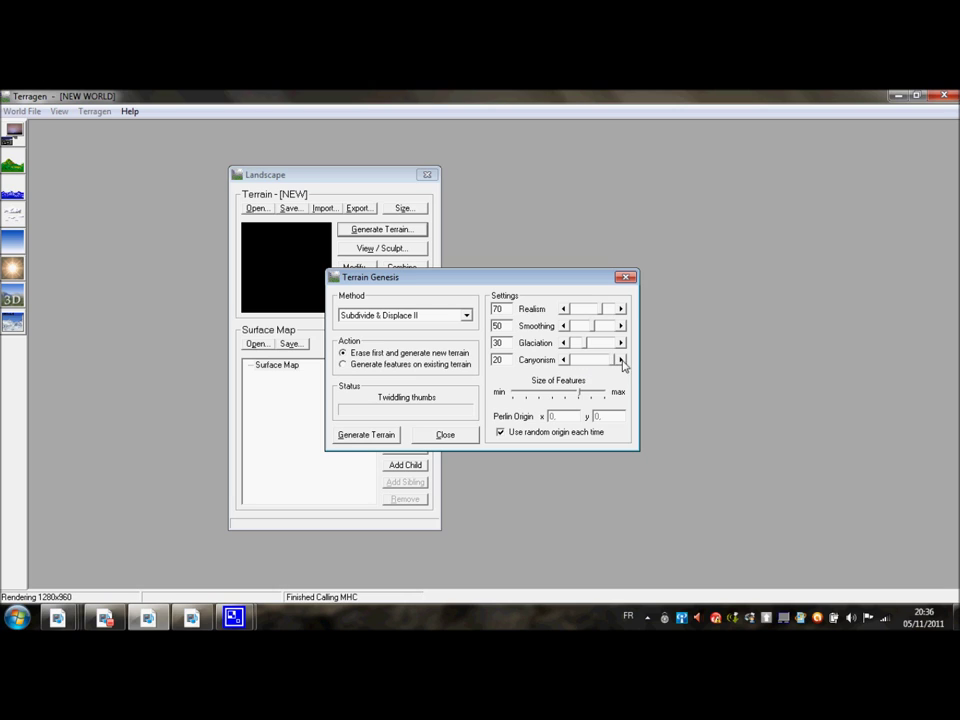
mouse_move(580, 343)
left_mouse_down()
mouse_move(571, 343)
mouse_move(577, 326)
left_mouse_up()
left_click_drag(580, 309, 568, 308)
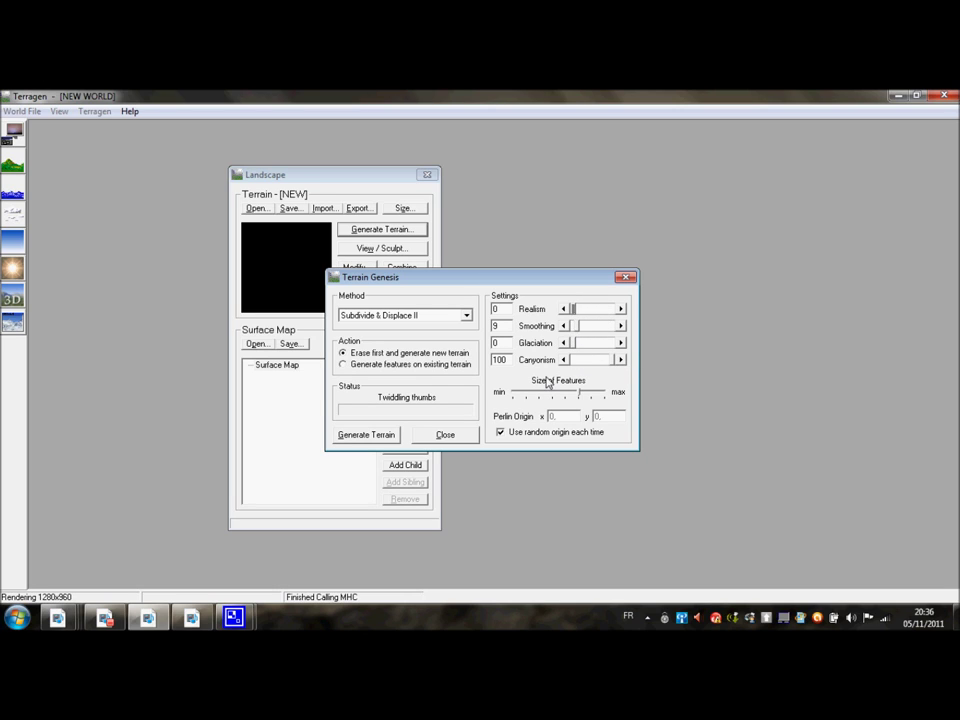
left_click(393, 436)
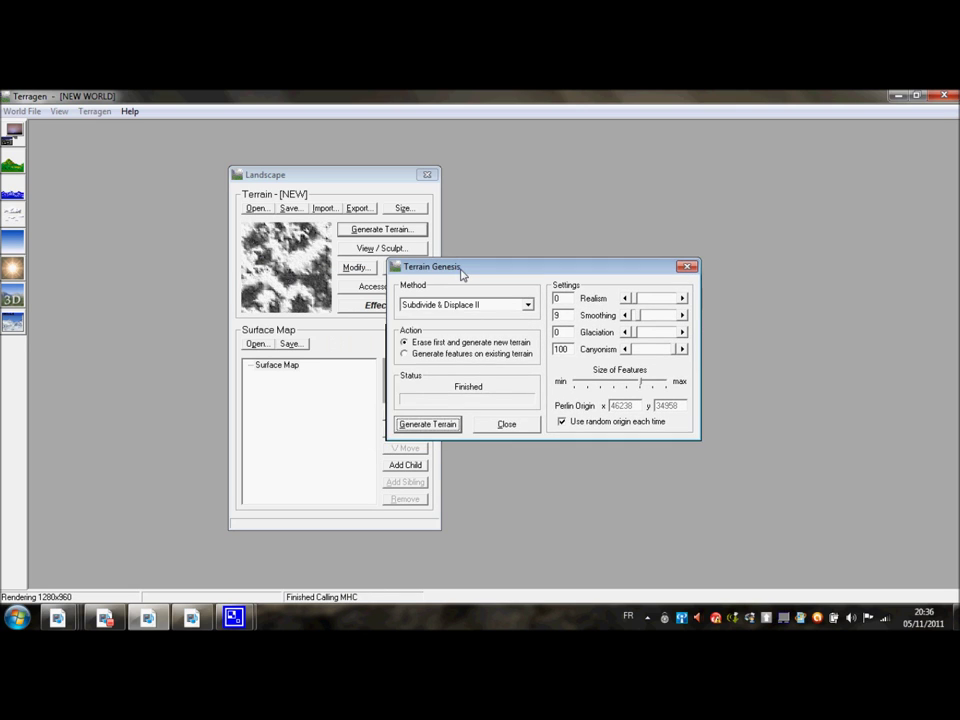
left_click_drag(390, 287, 466, 276)
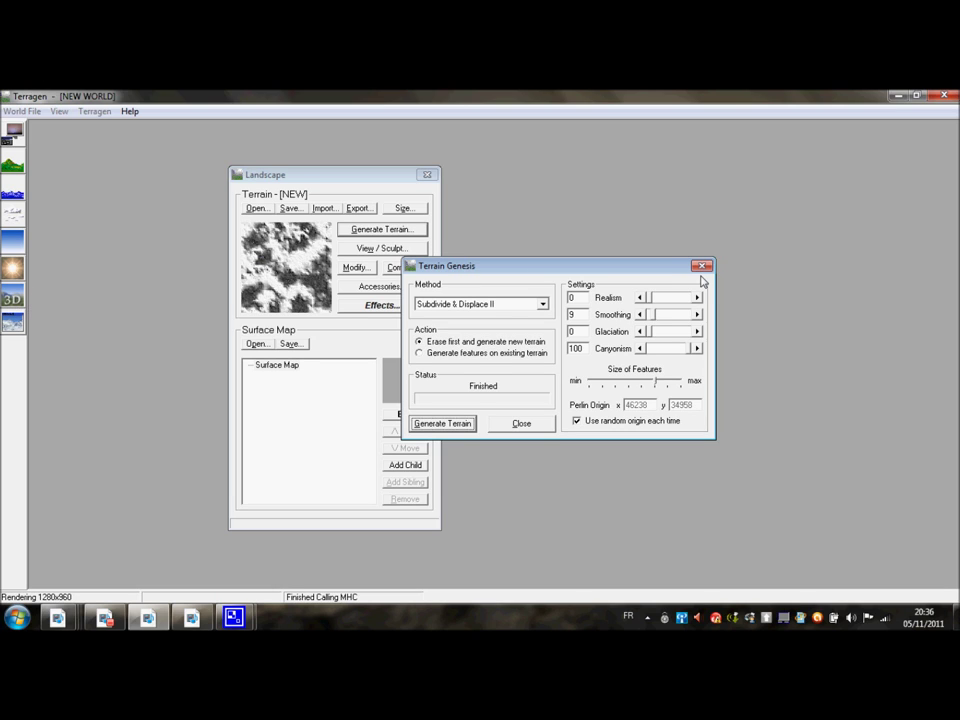
left_click(701, 267)
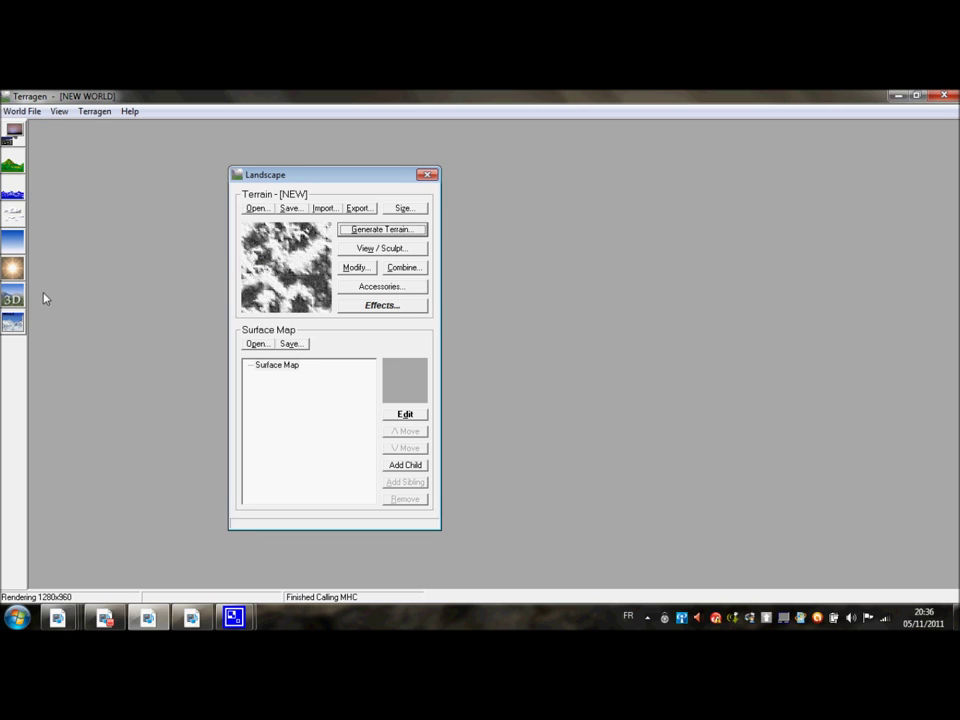
left_click(15, 298)
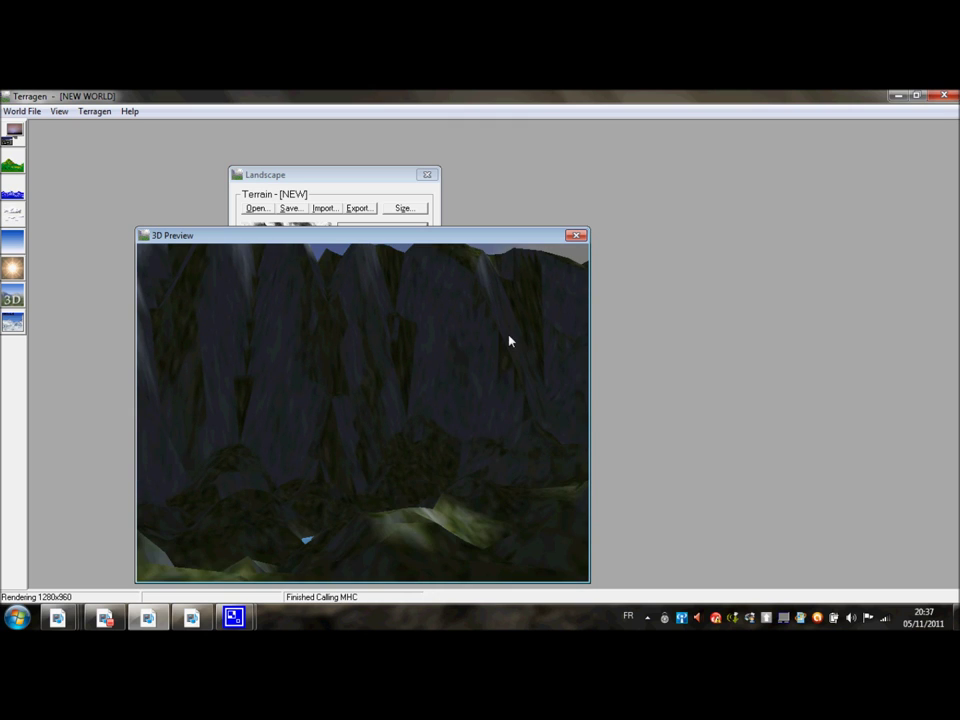
- Close the 3D preview and open the terrain Size settings in the Landscape panel
left_click(576, 237)
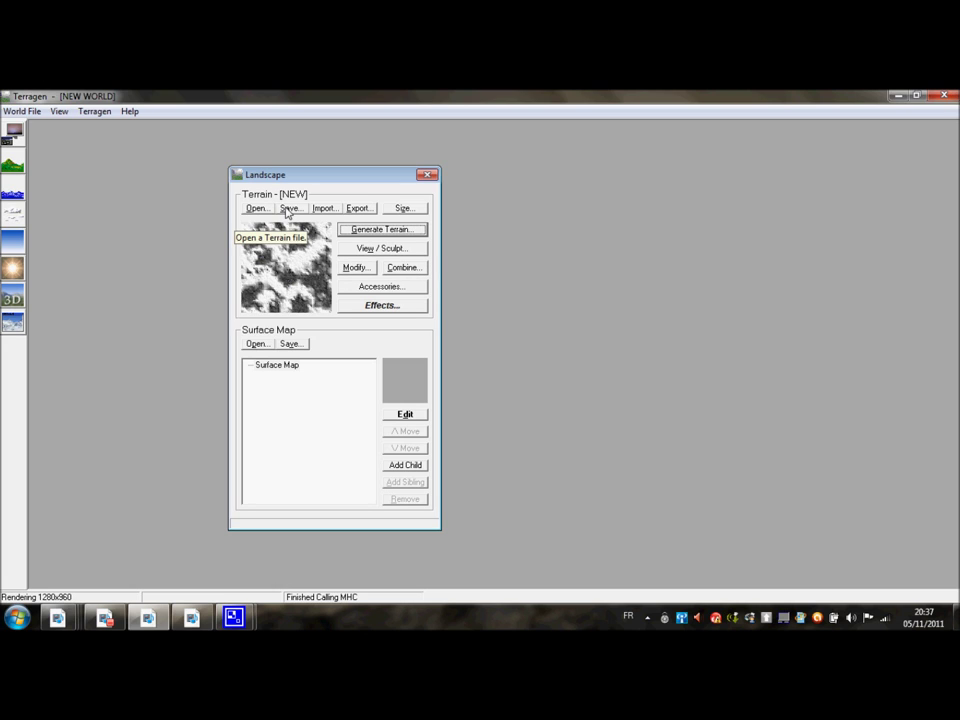
left_click(403, 209)
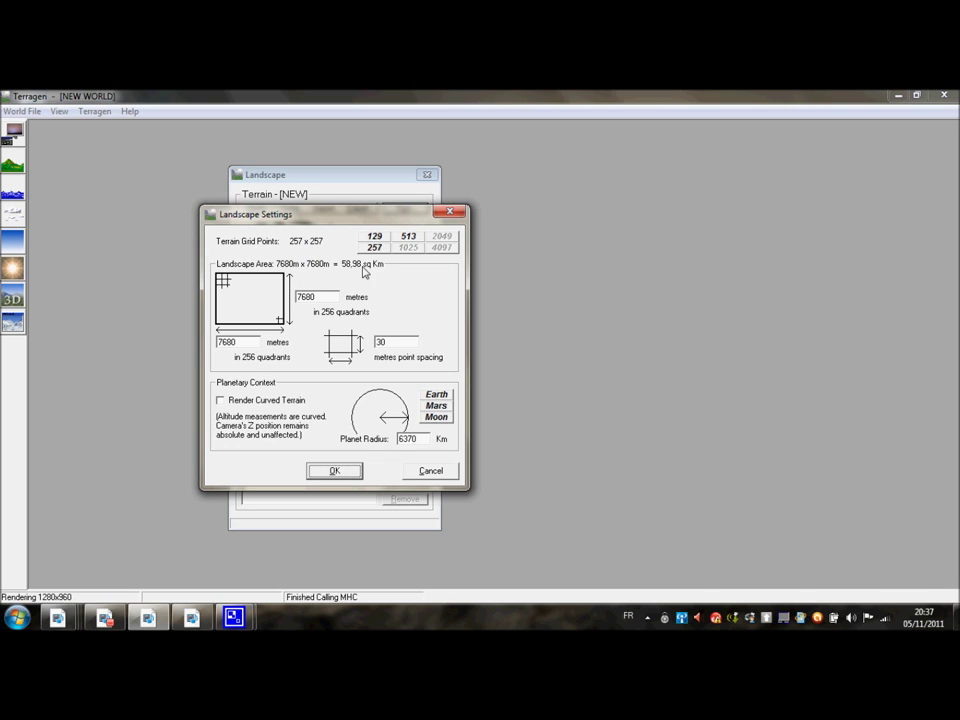
- Pick a 513 grid size, accept the prompts to keep the 7680 m extent, and apply
left_click(408, 237)
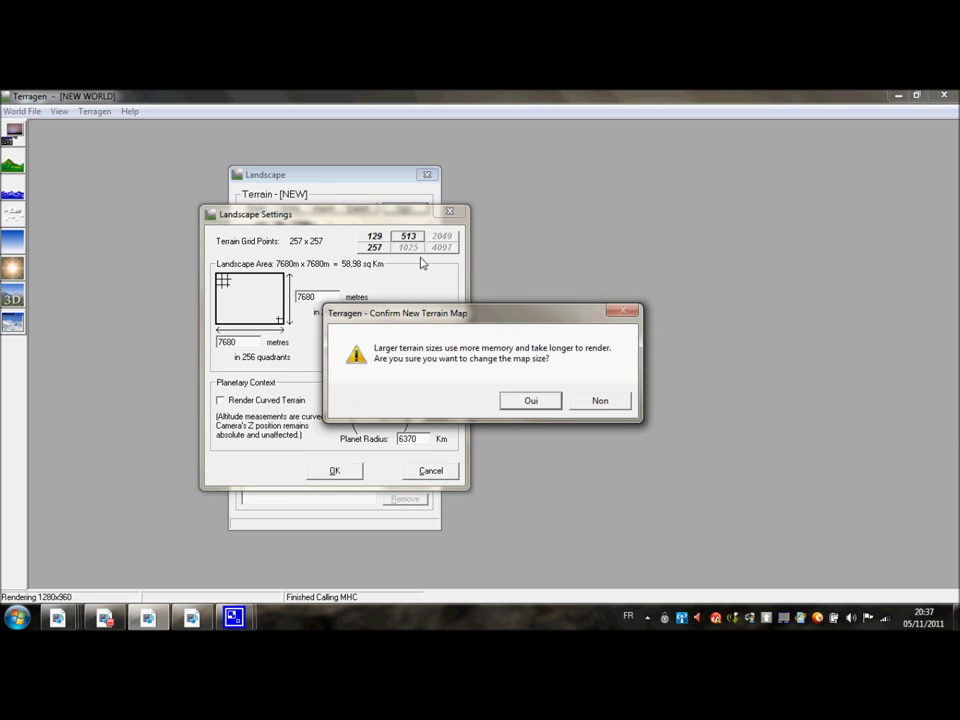
left_click(527, 402)
left_click(498, 410)
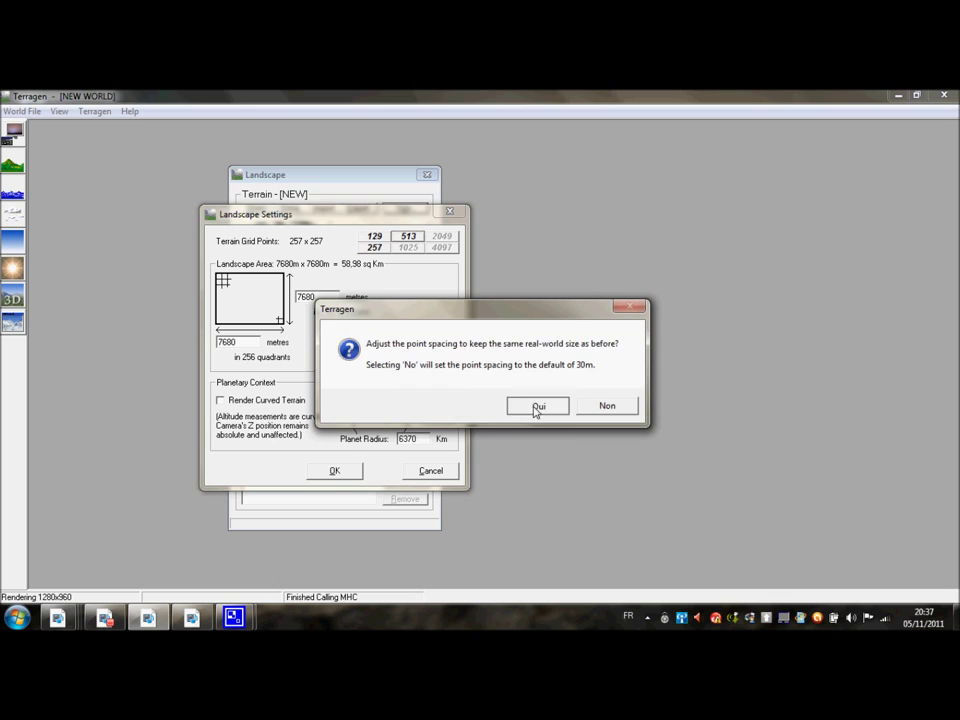
left_click(533, 407)
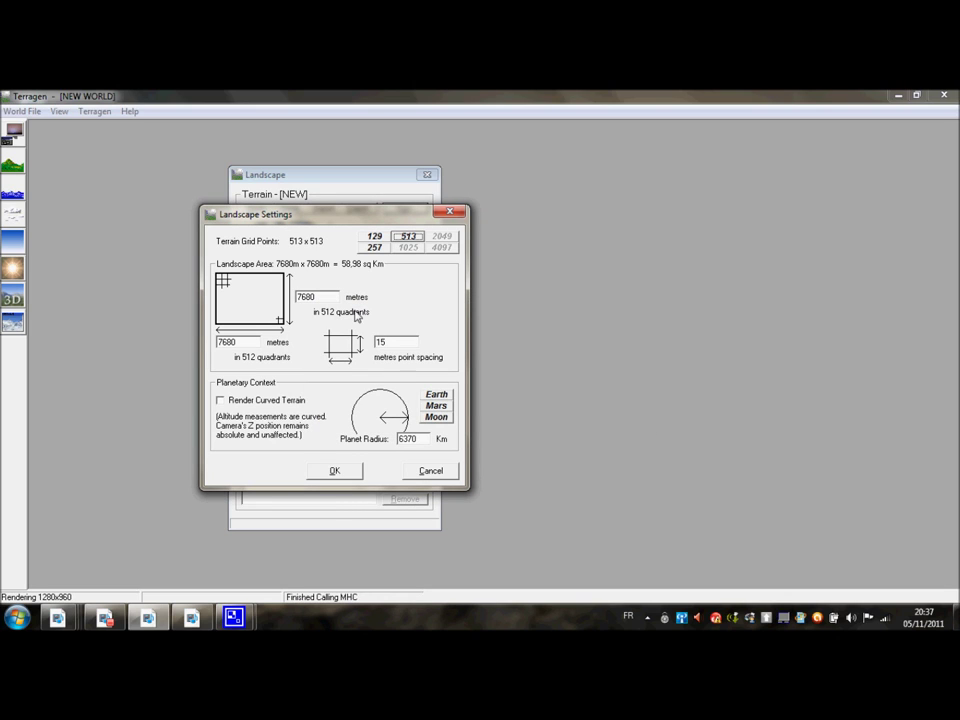
left_click(354, 471)
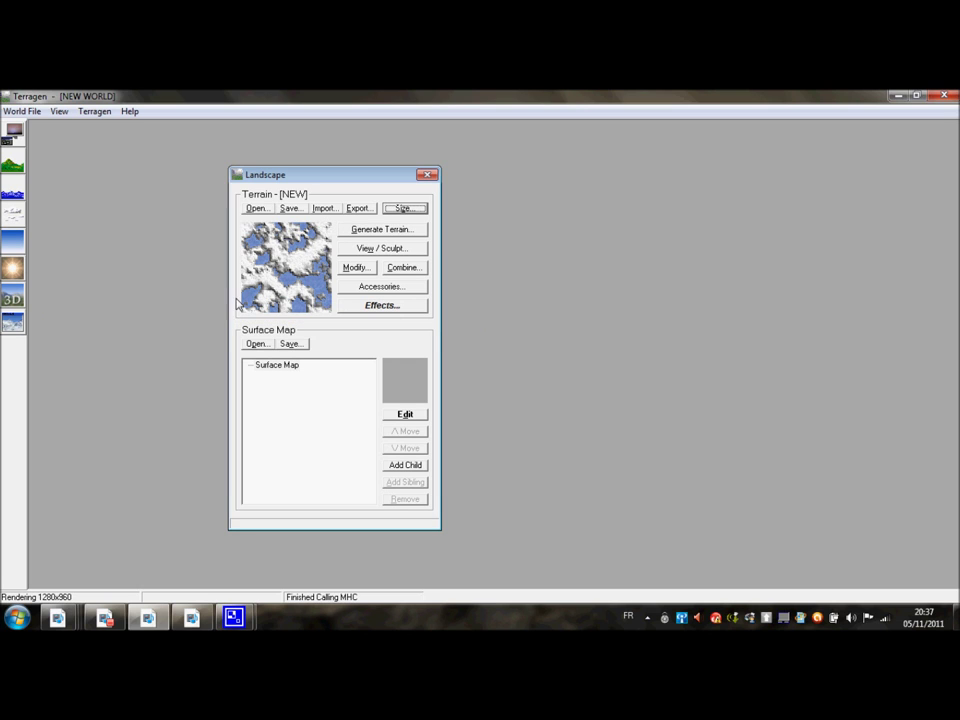
left_click(382, 248)
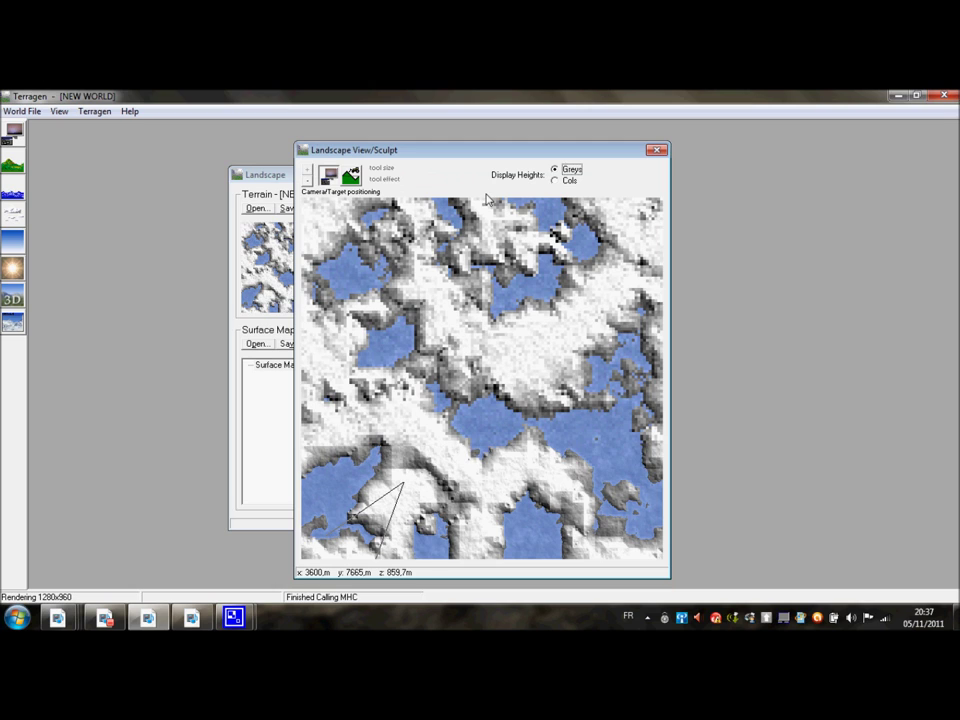
left_click(656, 149)
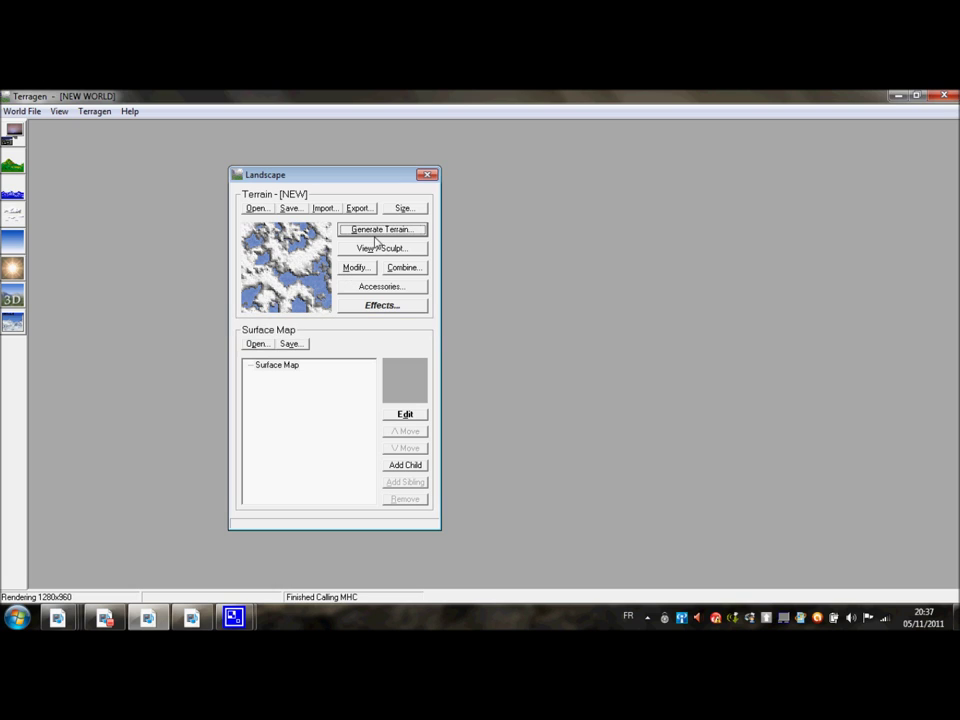
left_click(14, 313)
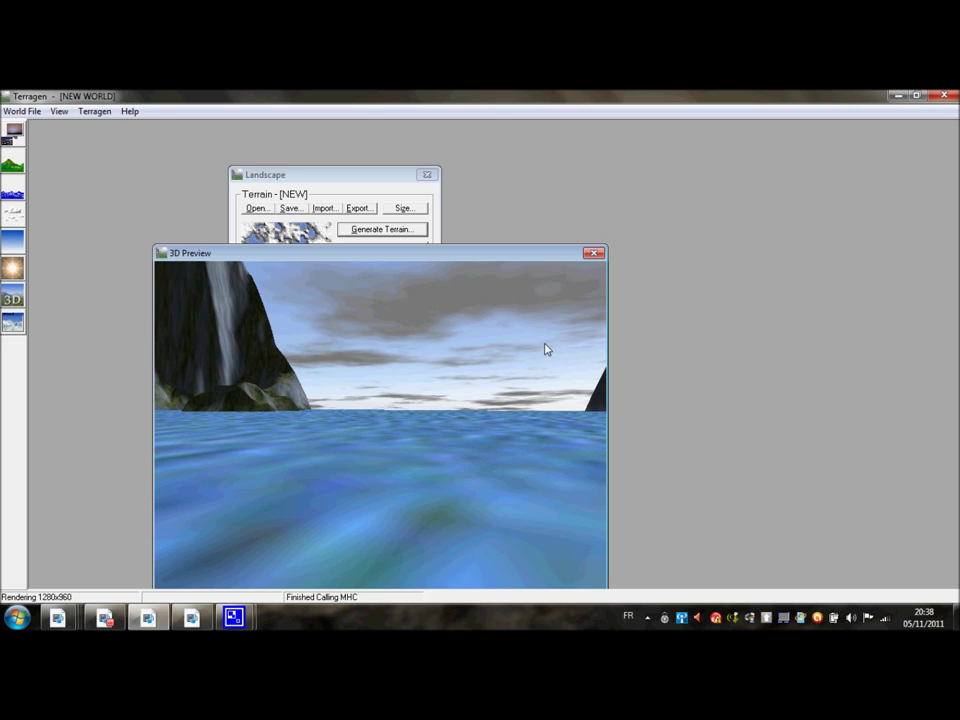
left_click(594, 253)
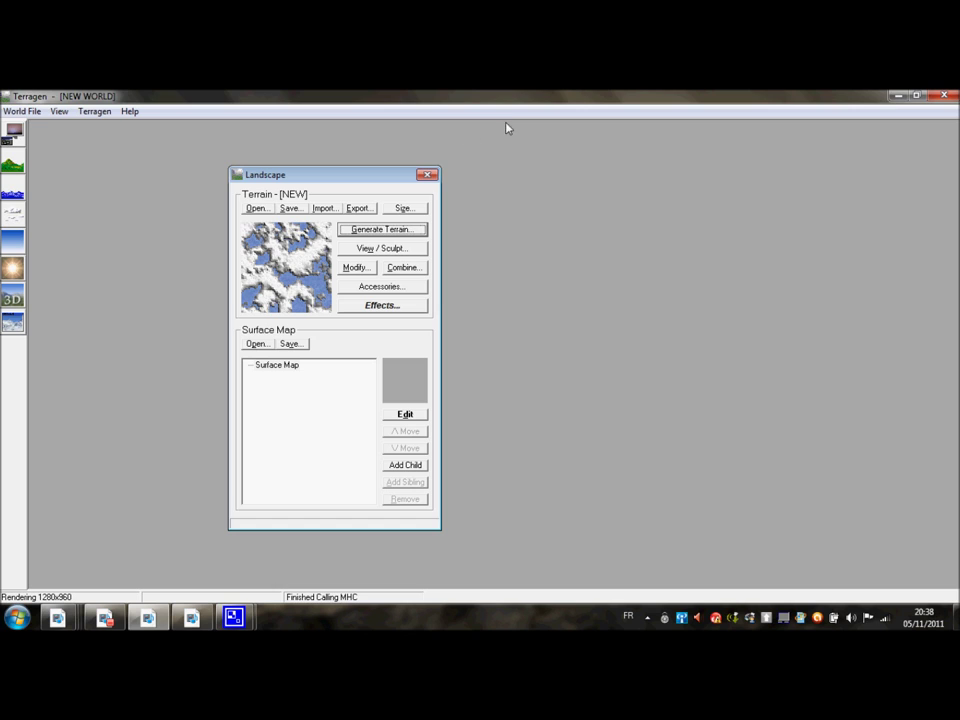
left_click(380, 234)
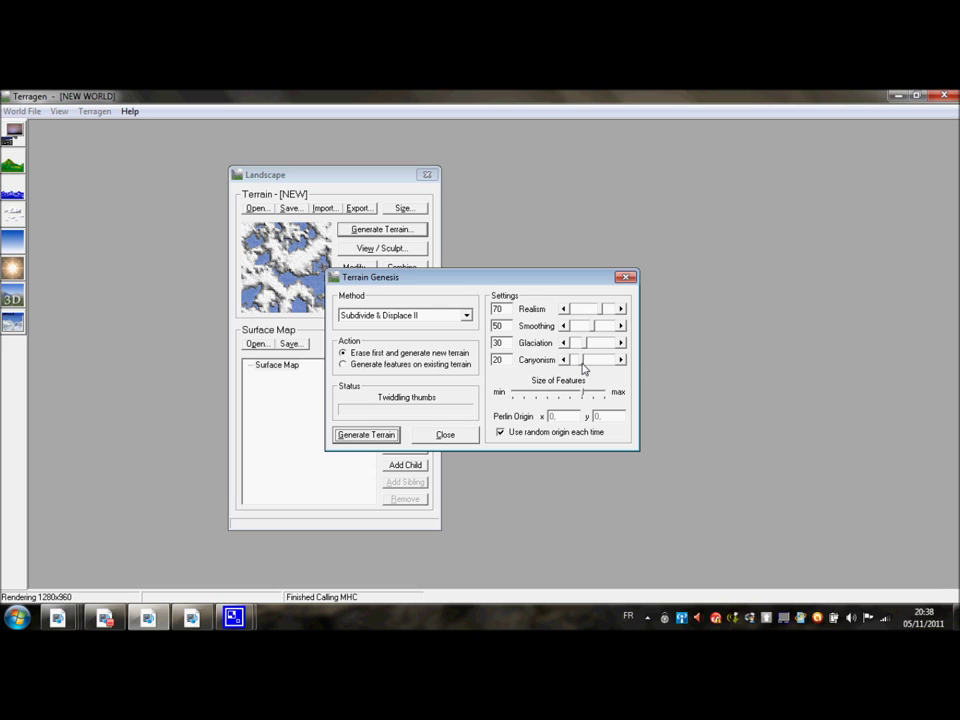
- Regenerate the terrain with Realism at 100, then close the generator and the 3D preview
left_click(600, 311)
left_click(612, 314)
left_click(366, 434)
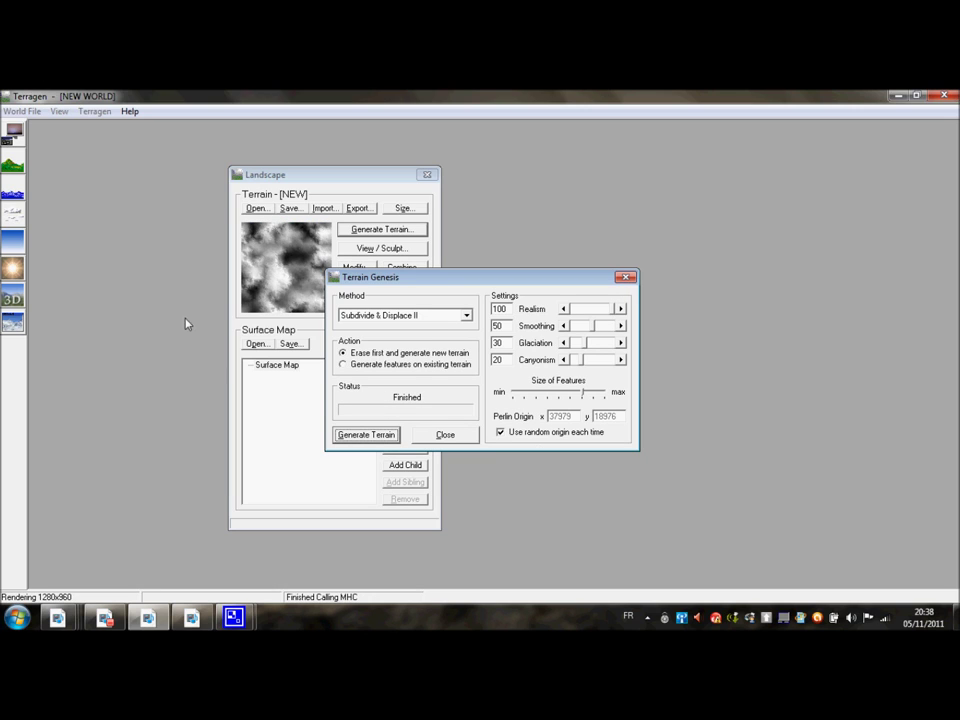
left_click(625, 277)
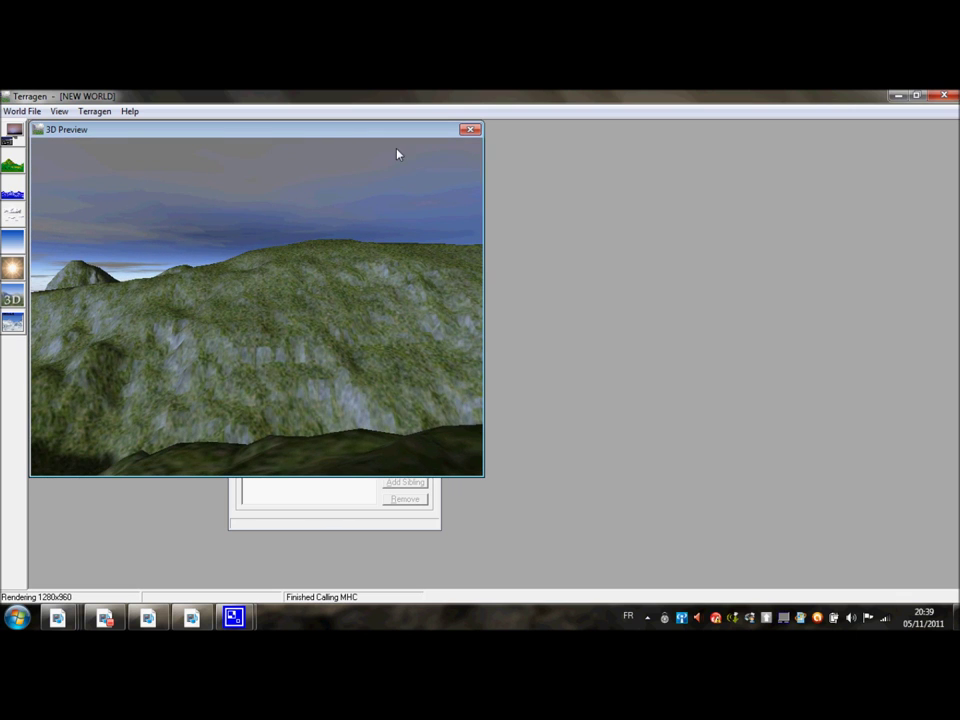
left_click(467, 131)
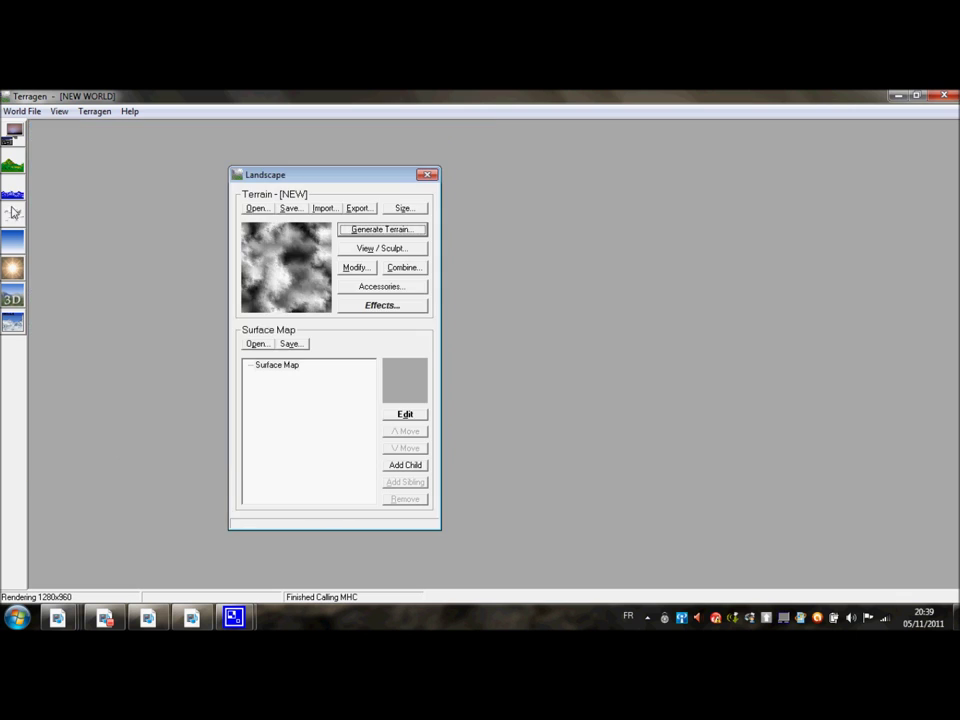
- Render a preview, push Detail to maximum and re-render, then open the base surface layer
left_click(14, 131)
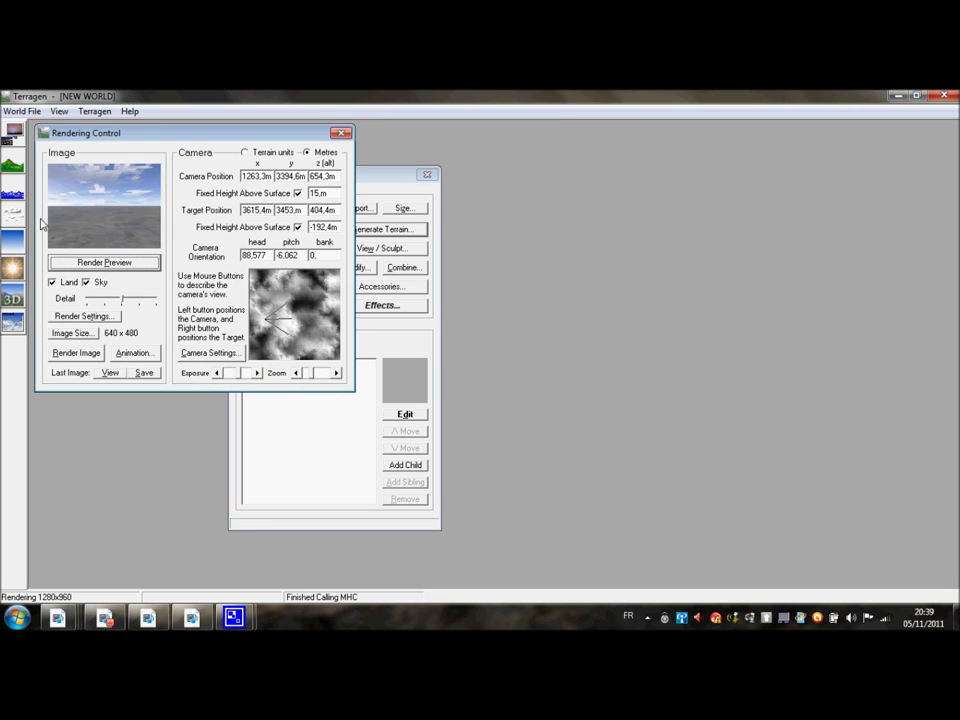
left_click(116, 265)
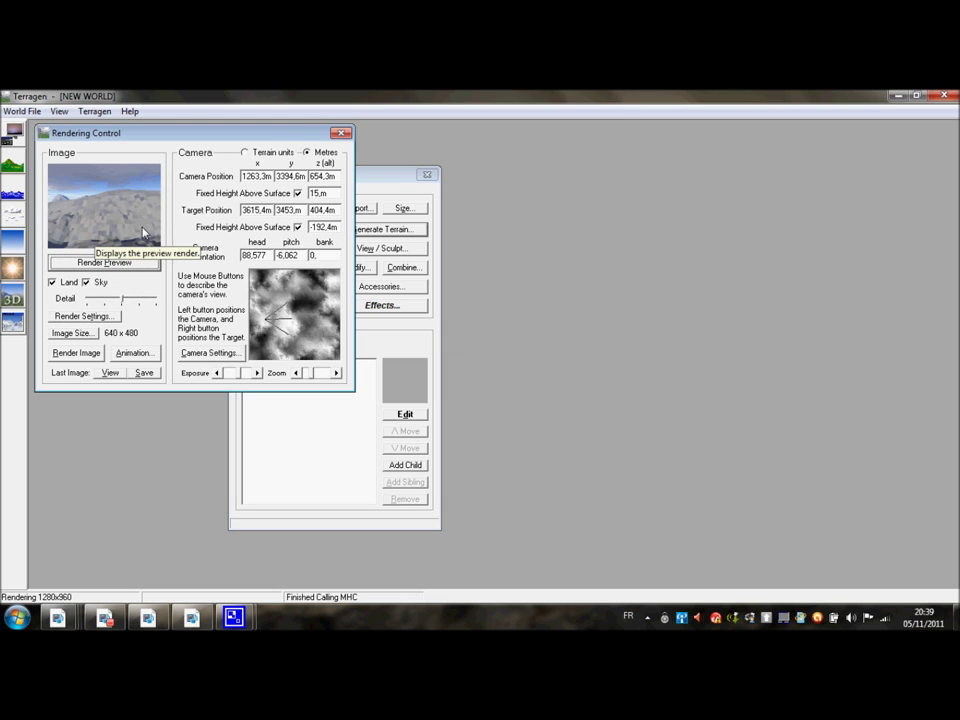
left_click_drag(127, 303, 157, 300)
left_click(127, 264)
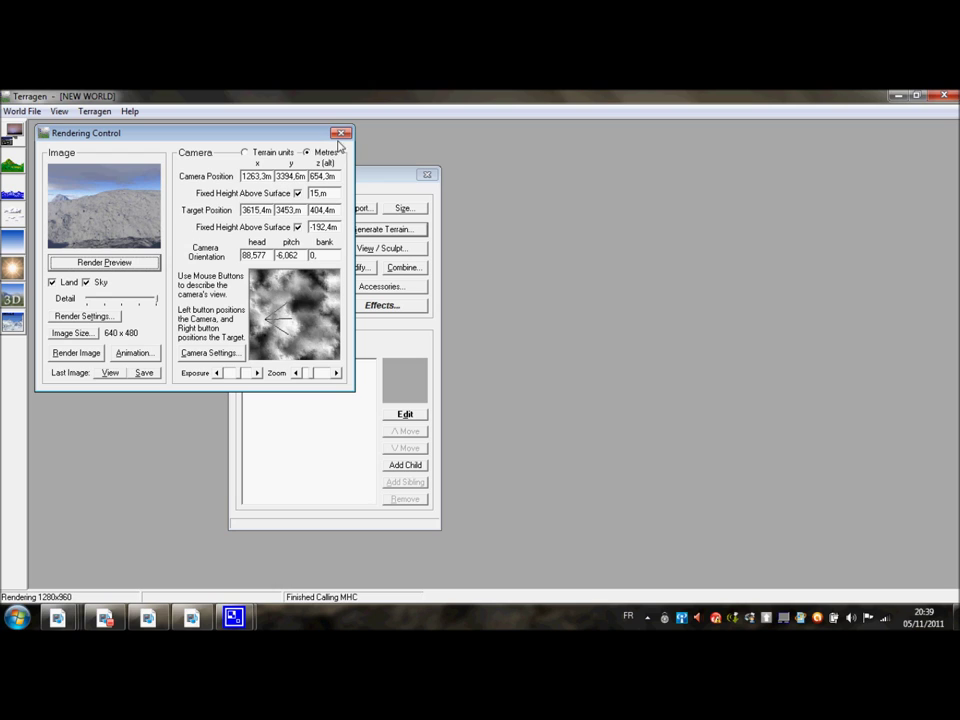
left_click(341, 133)
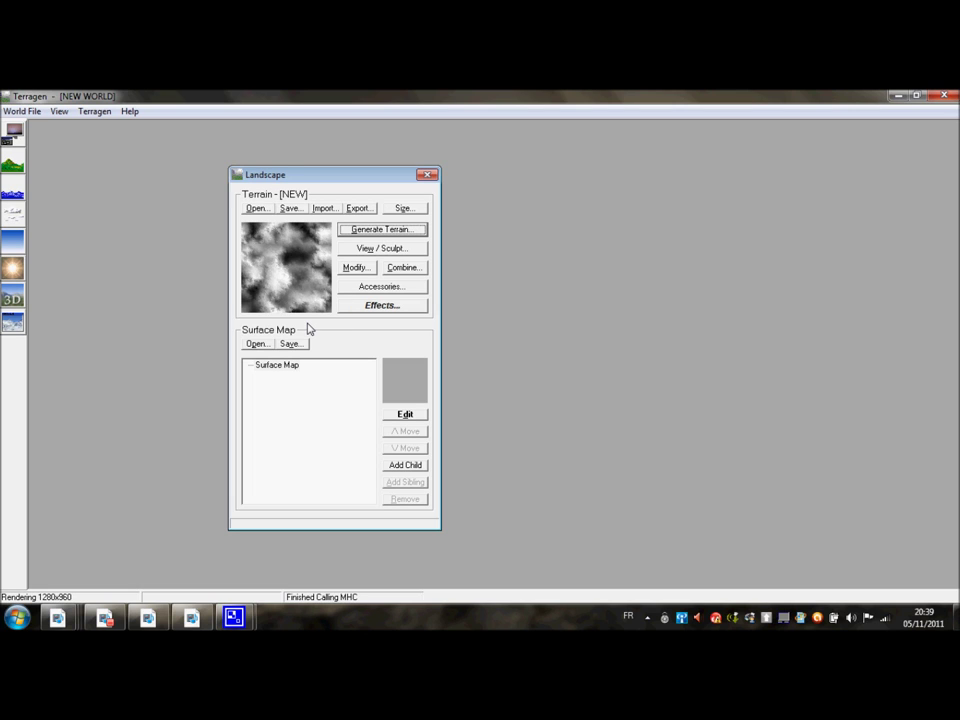
left_click(405, 416)
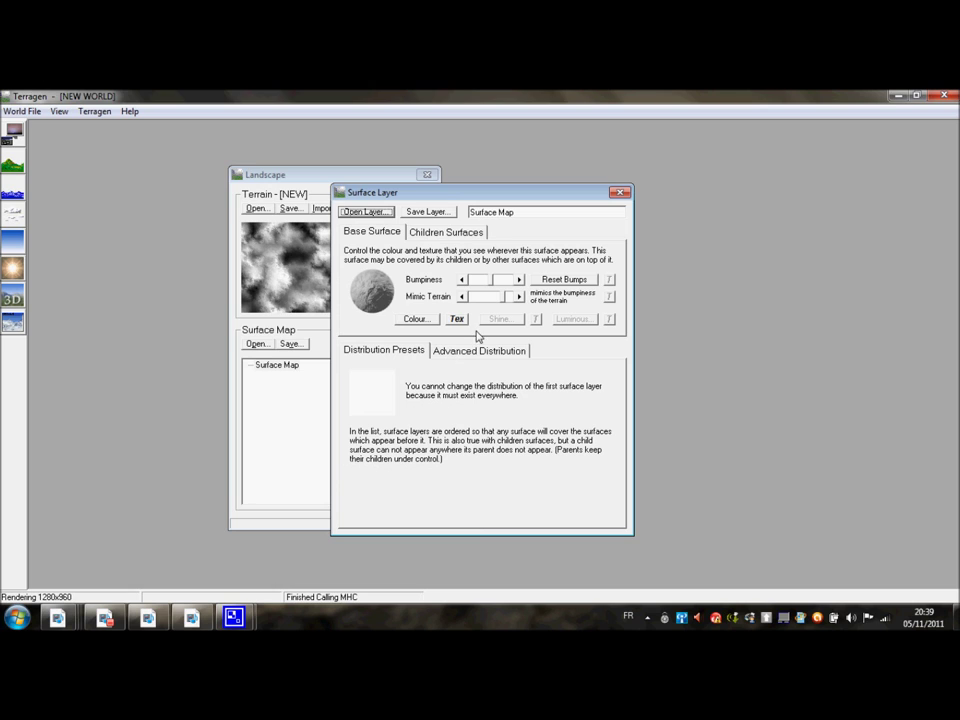
- Colour the base terrain surface dark green (24, 40, 16)
left_click(430, 320)
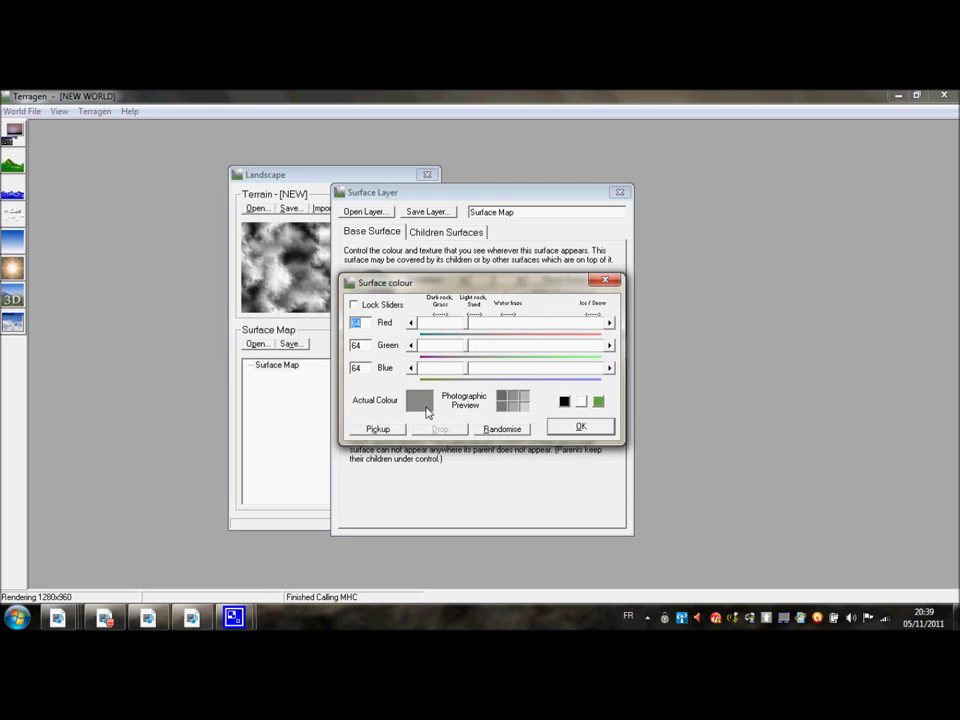
left_click(598, 401)
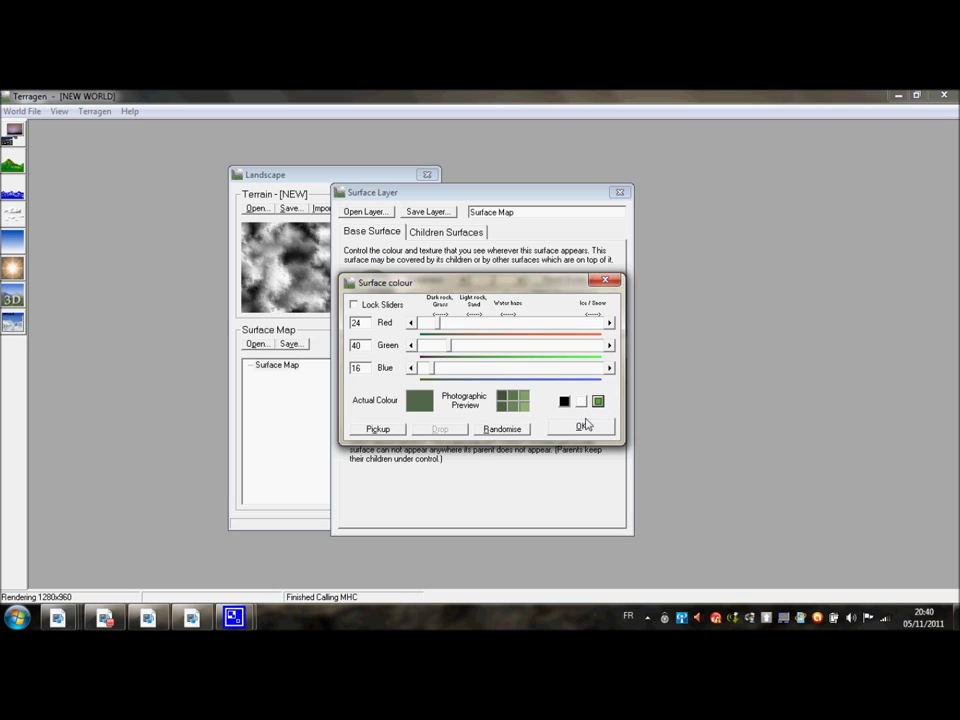
left_click(585, 428)
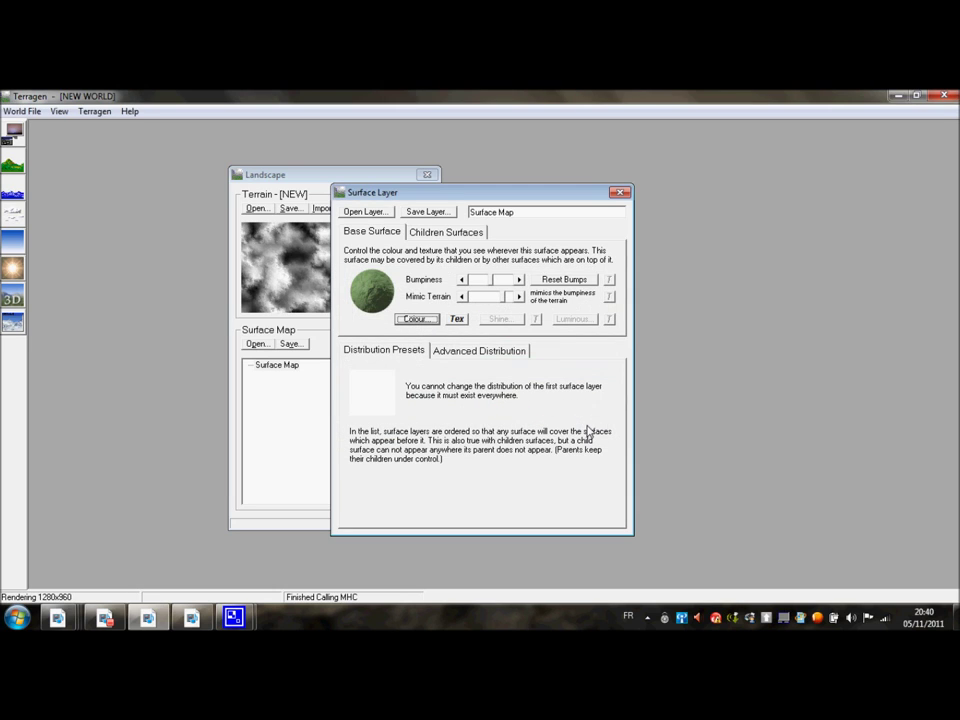
left_click(619, 192)
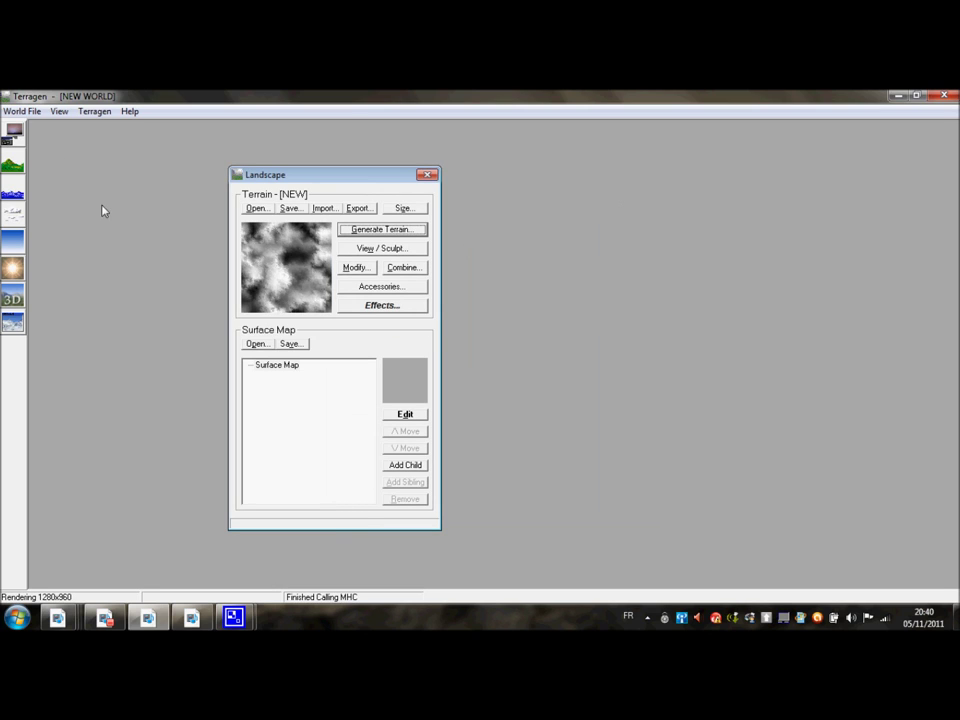
- Render a preview of the green mountains and bring the Landscape panel forward
left_click(14, 130)
left_click(127, 258)
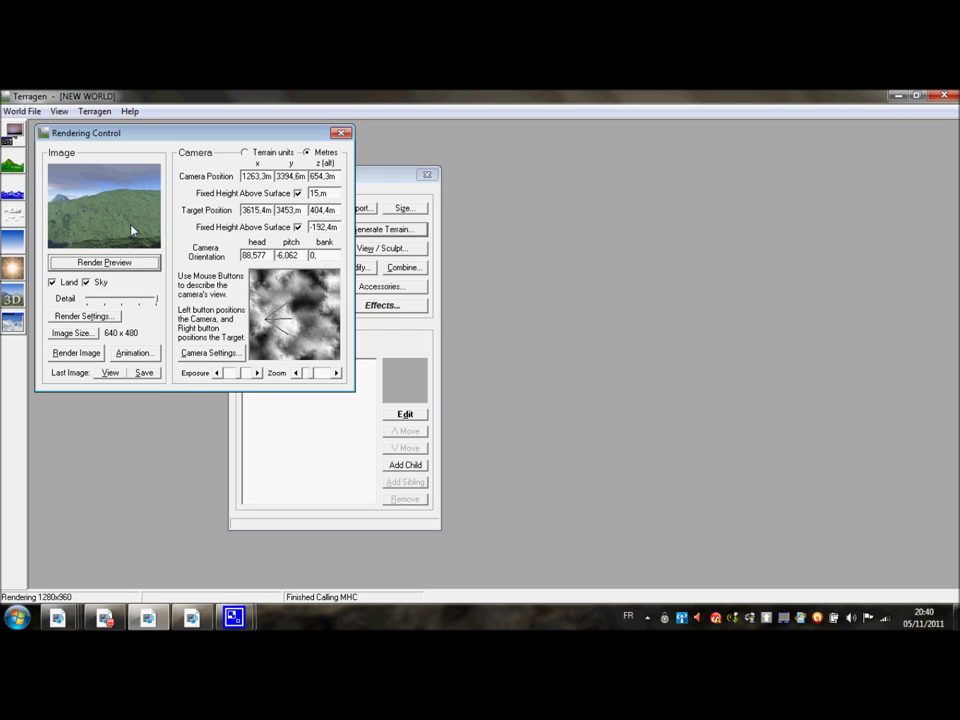
left_click(428, 186)
- Change the base surface colour to black
left_click(421, 416)
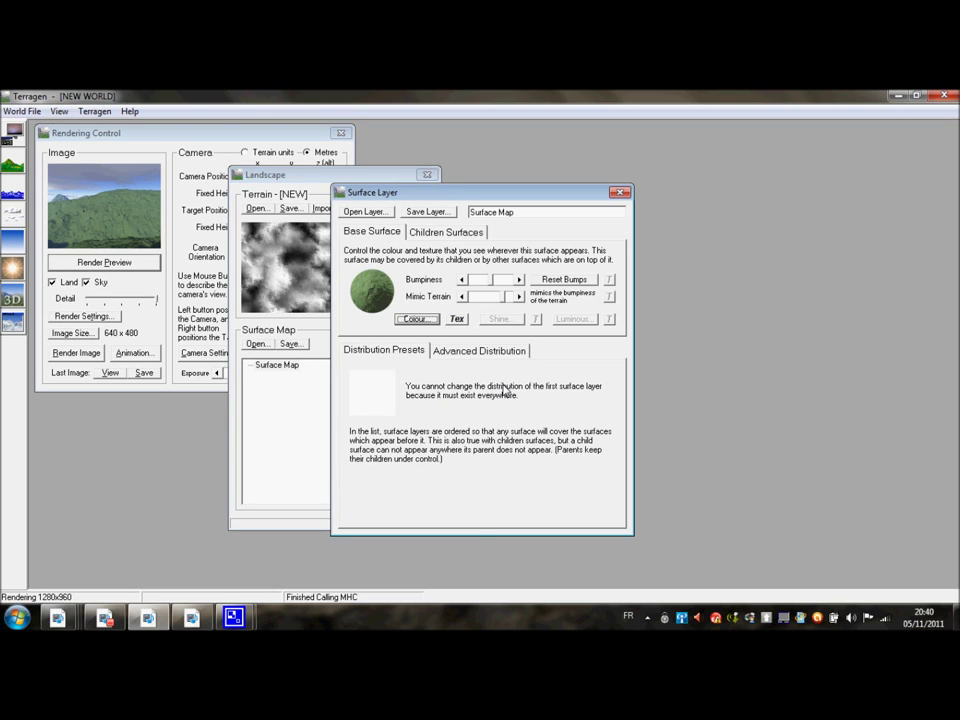
left_click(432, 320)
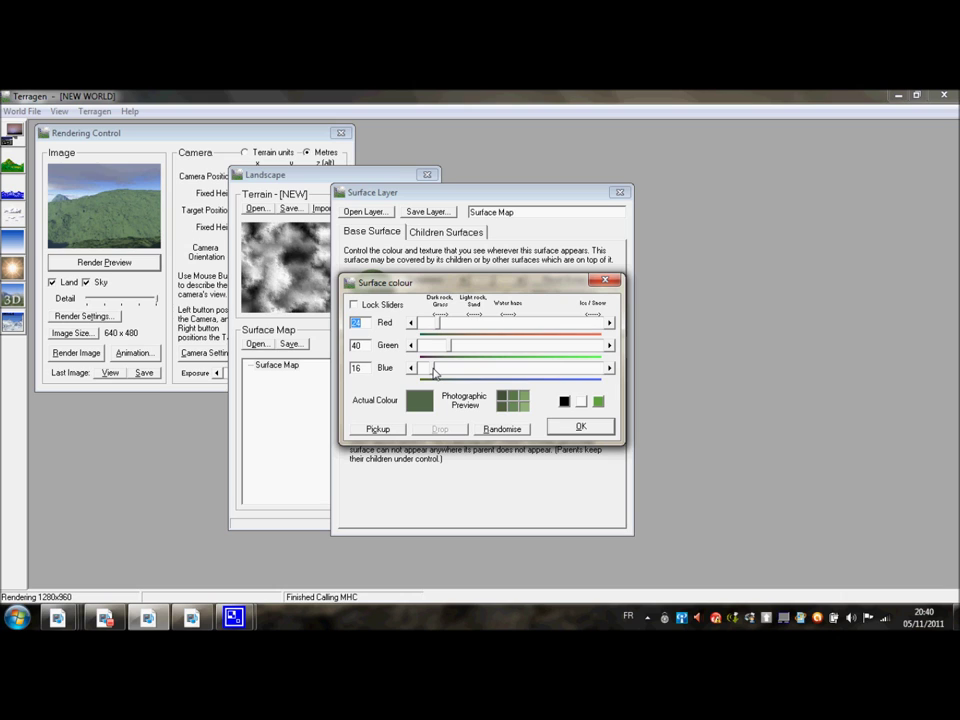
left_click(565, 402)
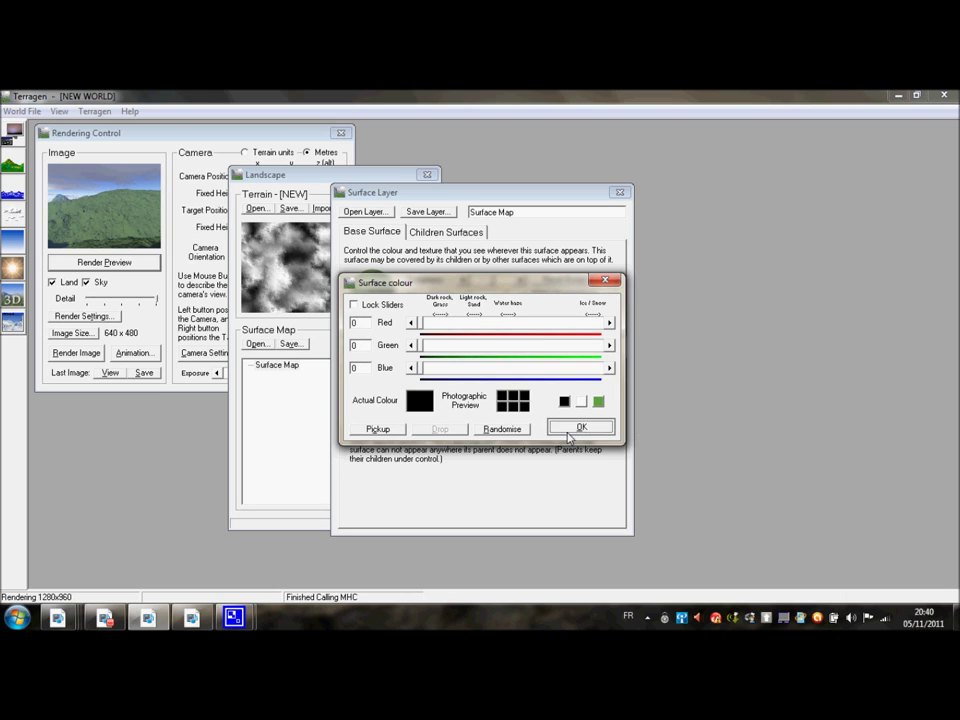
left_click(581, 426)
left_click(620, 192)
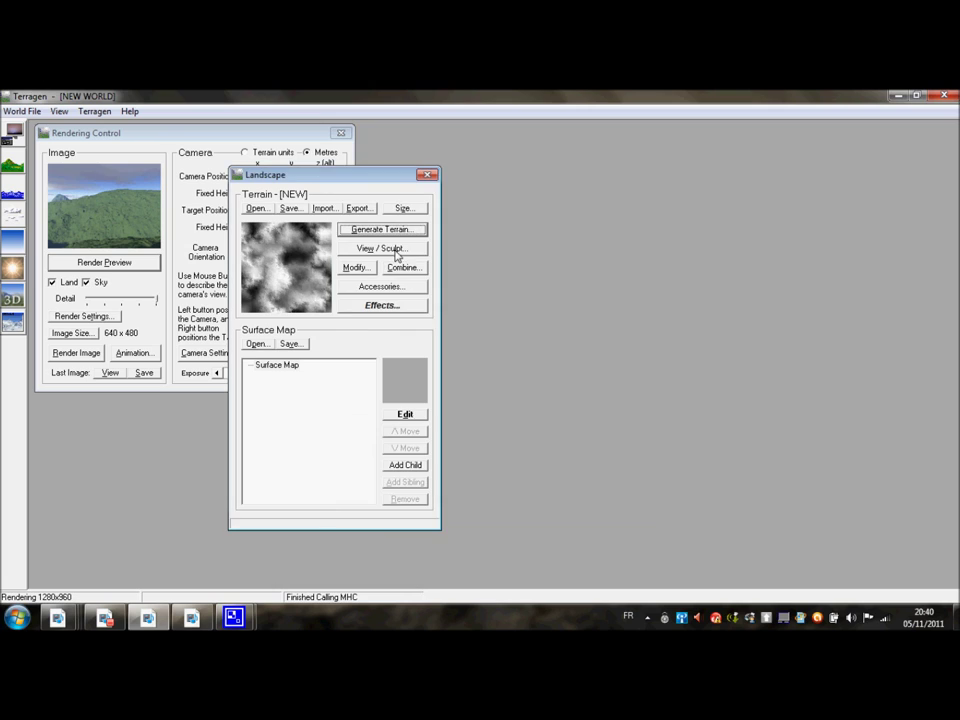
- Render a preview of the darkened mountains and reopen the base surface layer
left_click(104, 262)
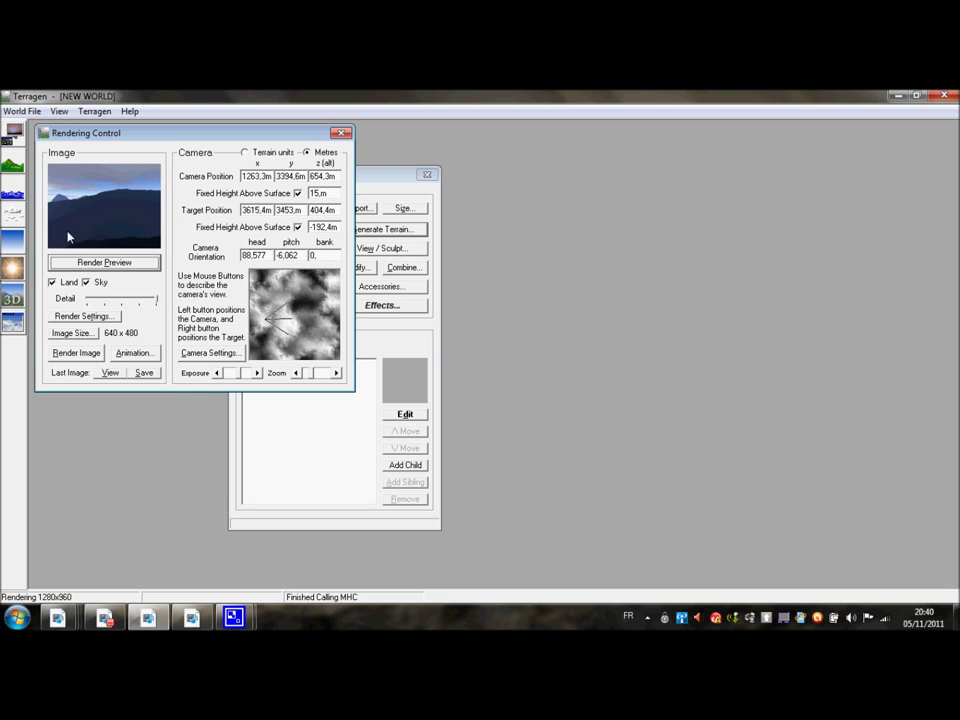
left_click(428, 215)
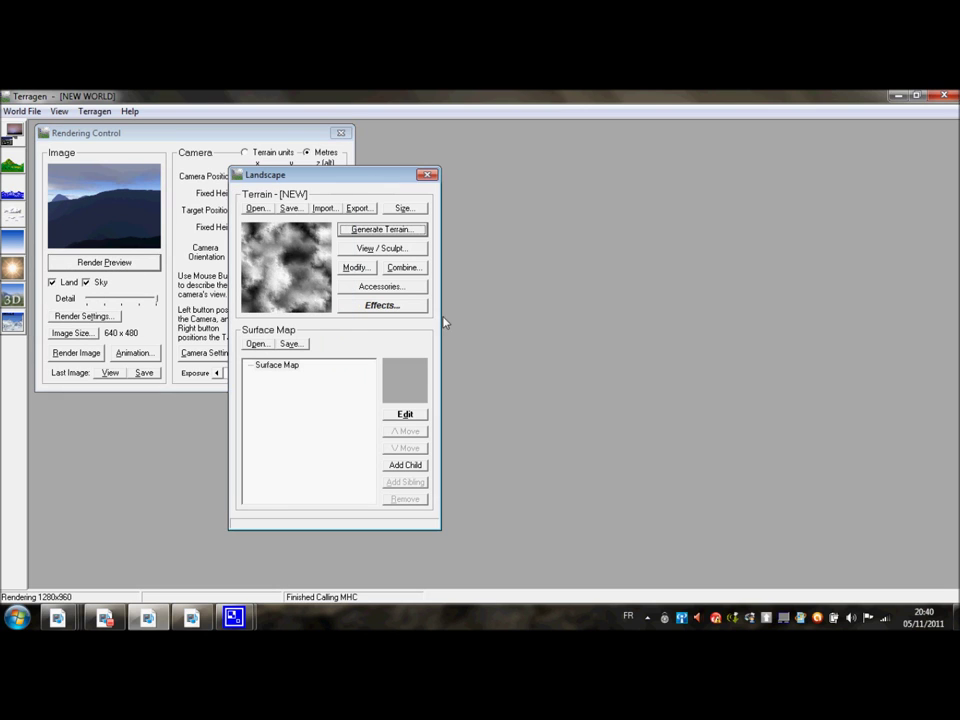
left_click(403, 416)
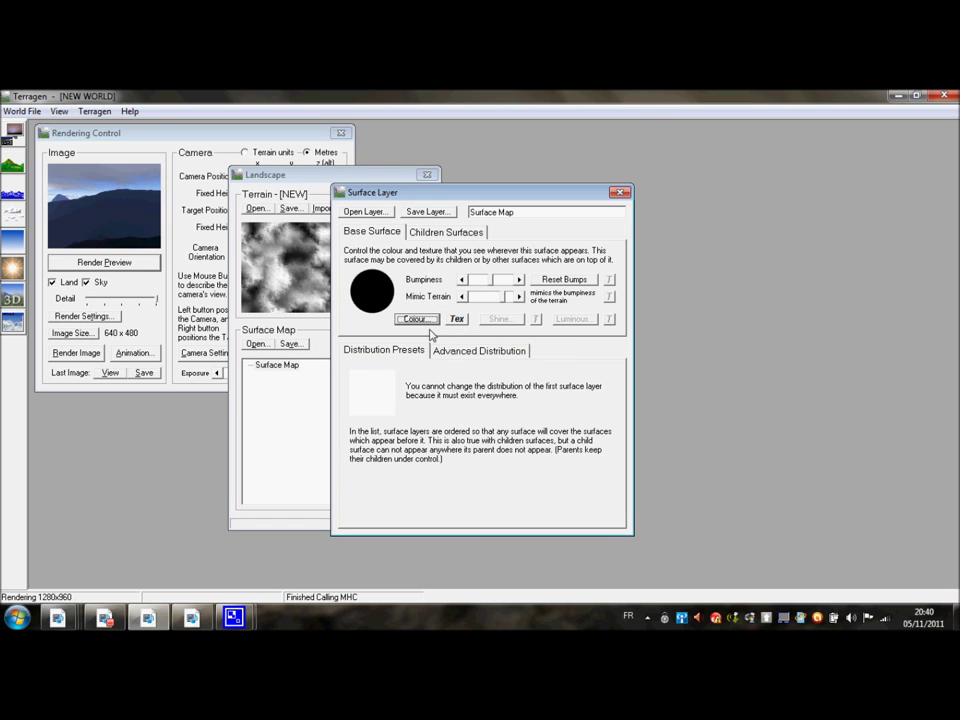
- Mix a yellow-orange sand surface colour: red 256, green about 70, blue about 4
left_click(427, 319)
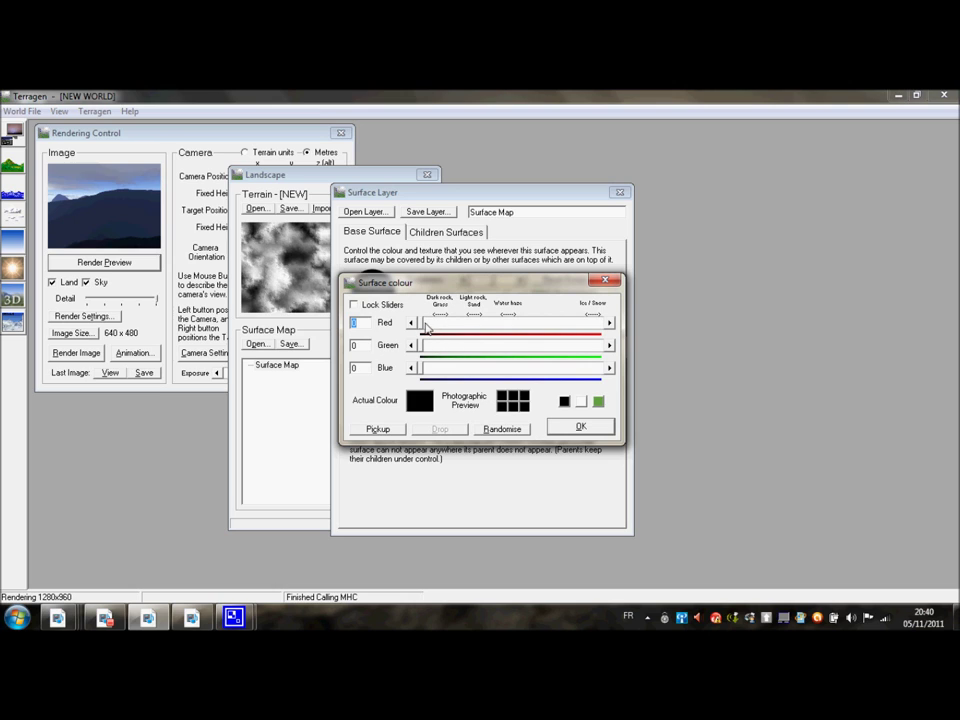
left_click_drag(425, 372, 485, 368)
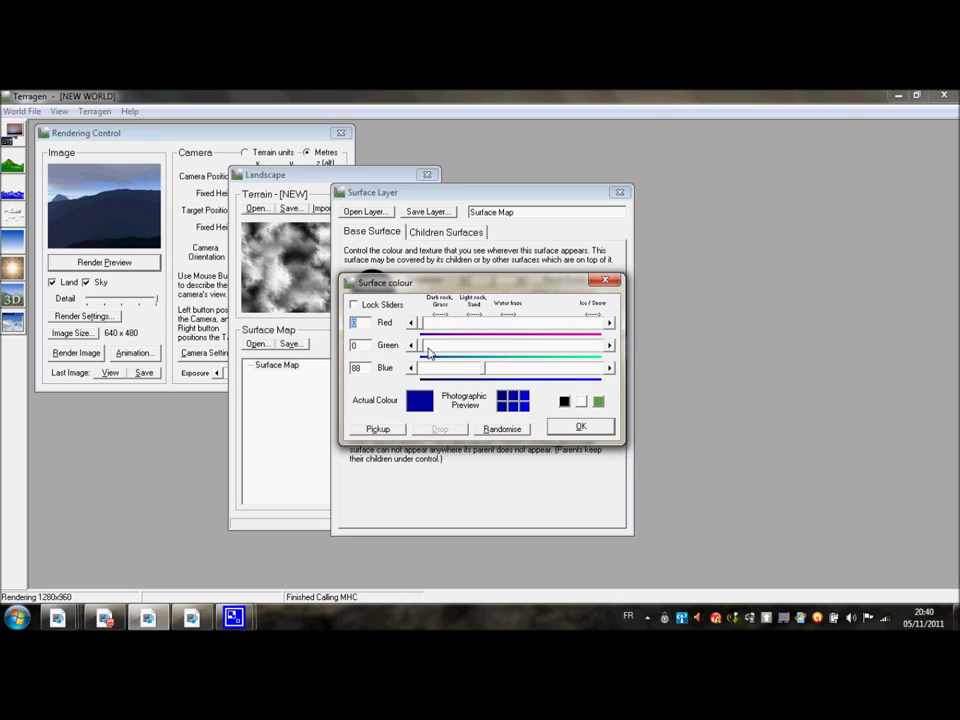
left_click_drag(424, 345, 475, 345)
mouse_move(420, 330)
left_mouse_down()
mouse_move(572, 348)
mouse_move(606, 334)
left_mouse_up()
left_click_drag(480, 345, 597, 346)
left_click(591, 368)
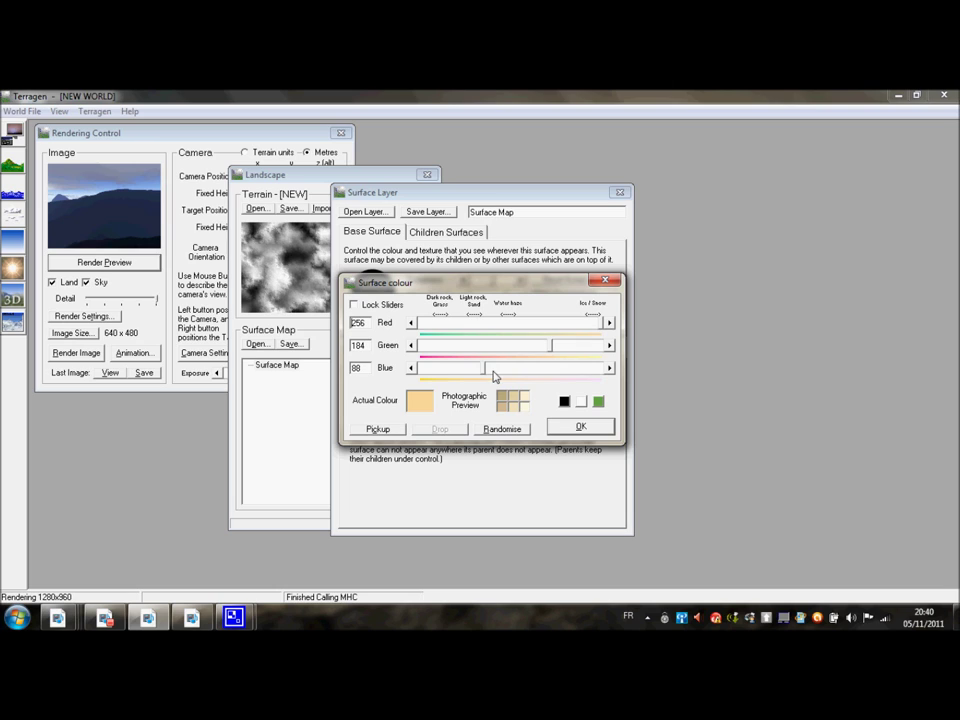
left_click_drag(476, 375, 425, 368)
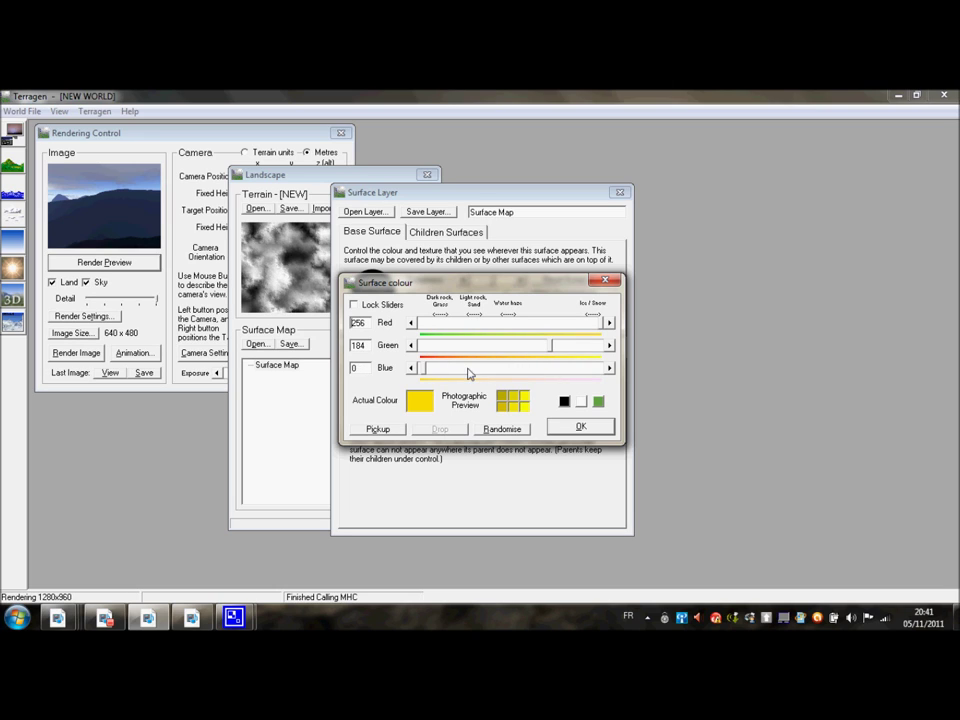
left_click_drag(574, 347, 483, 346)
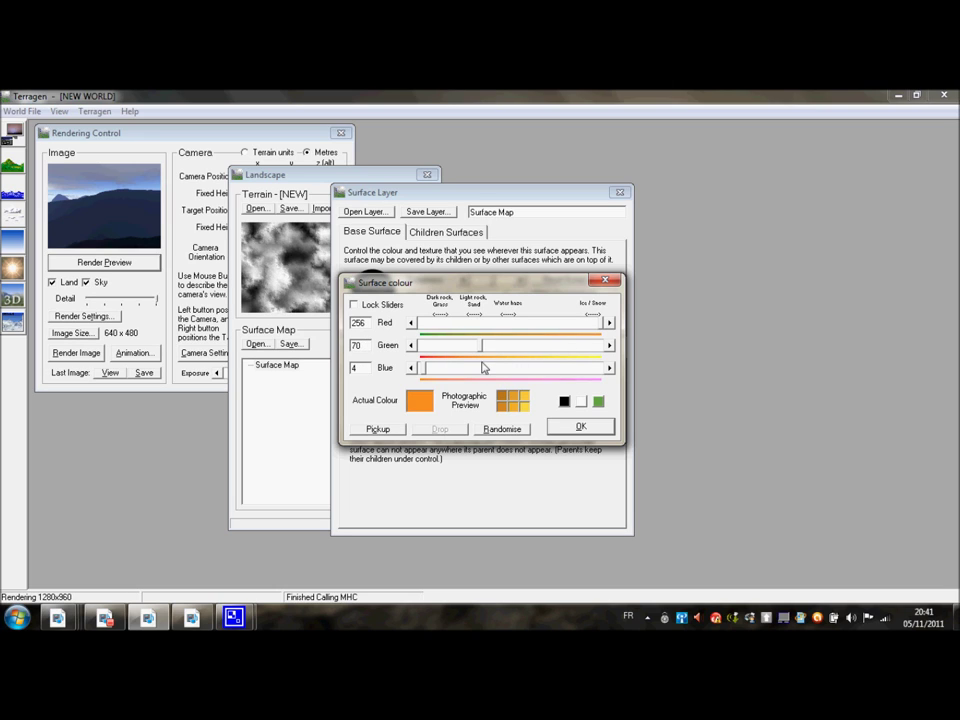
left_click(580, 426)
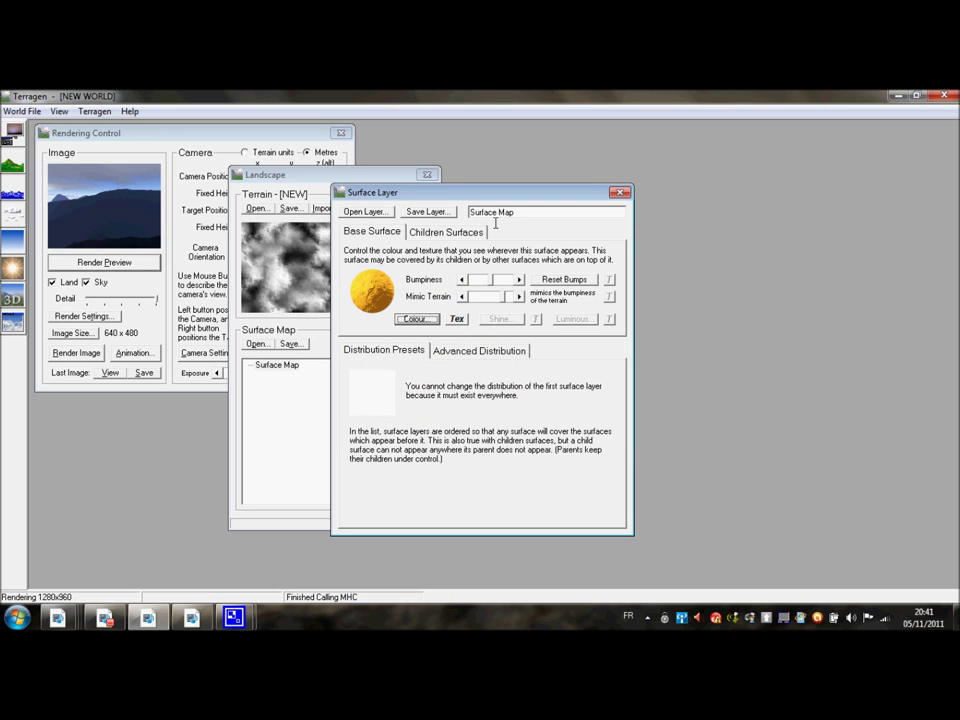
- Remove all surface bumpiness and render a preview of the sandy terrain
left_click_drag(492, 280, 518, 288)
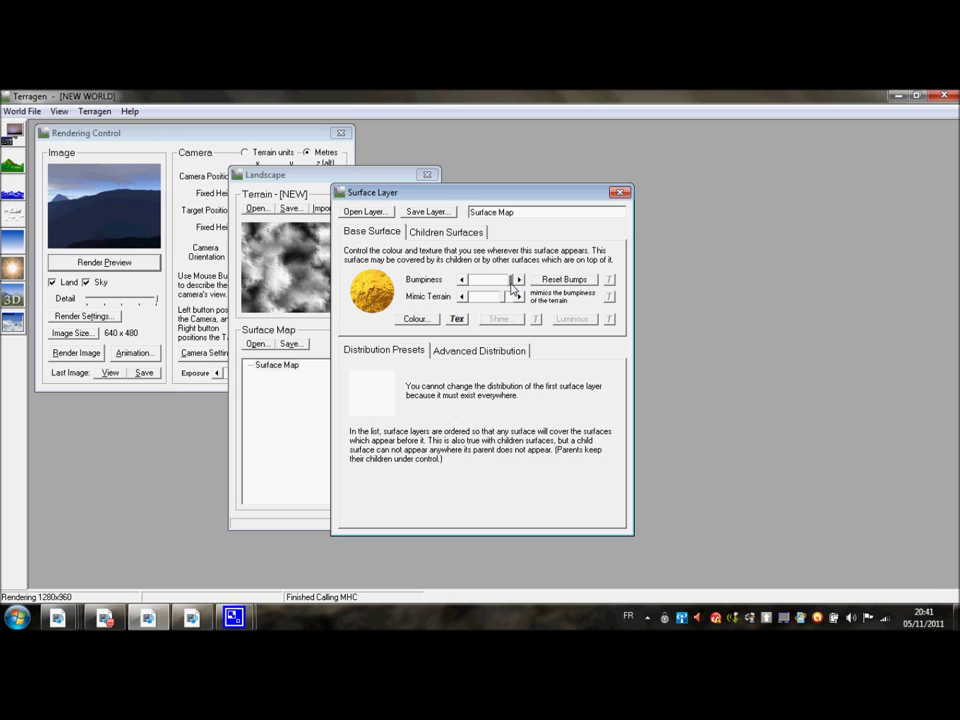
left_click_drag(511, 287, 468, 287)
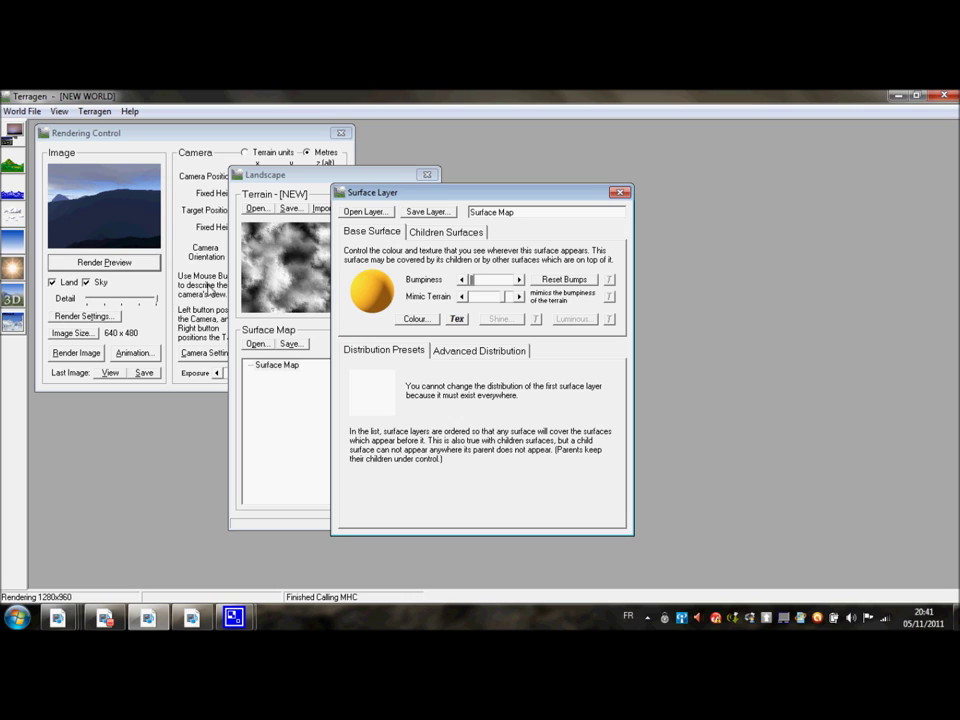
left_click(138, 263)
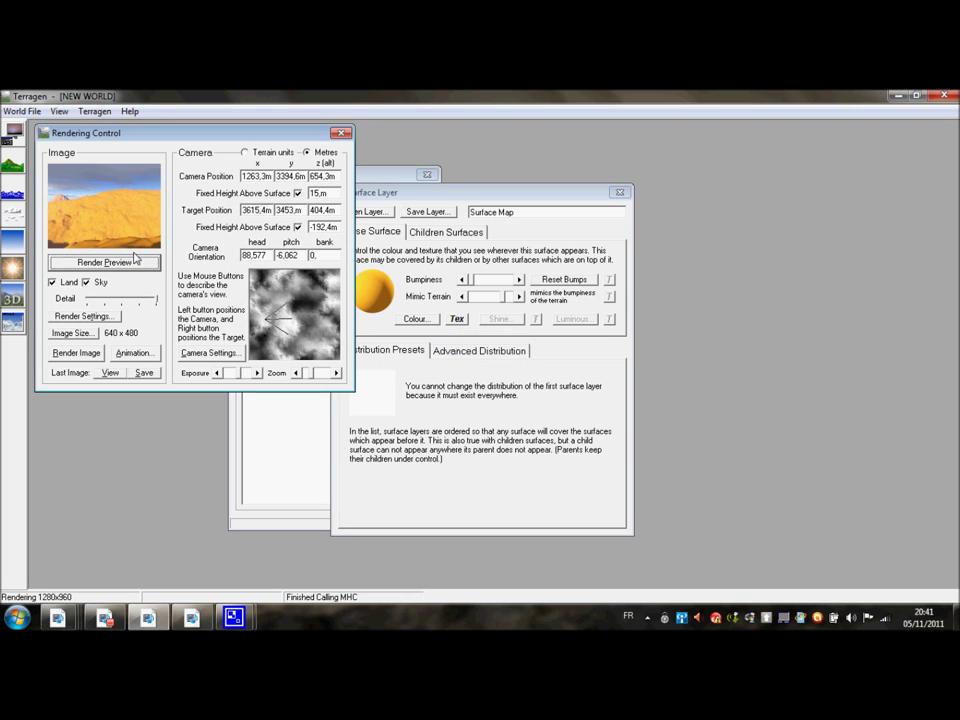
- Render previews of the bumpy and the smooth sand surface to compare them
left_click(533, 284)
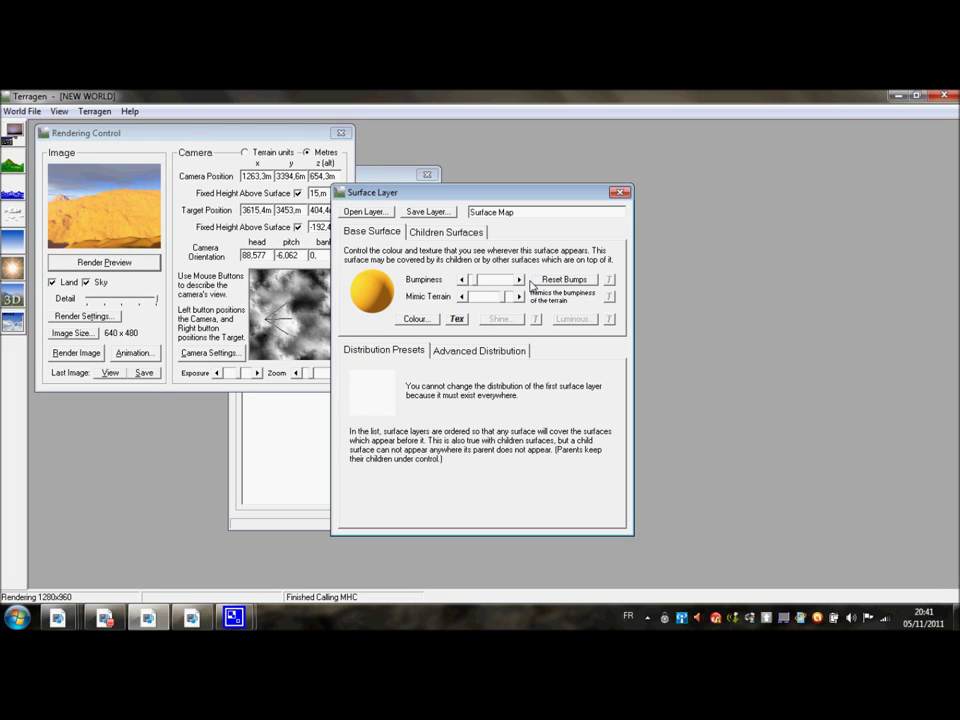
left_click(139, 261)
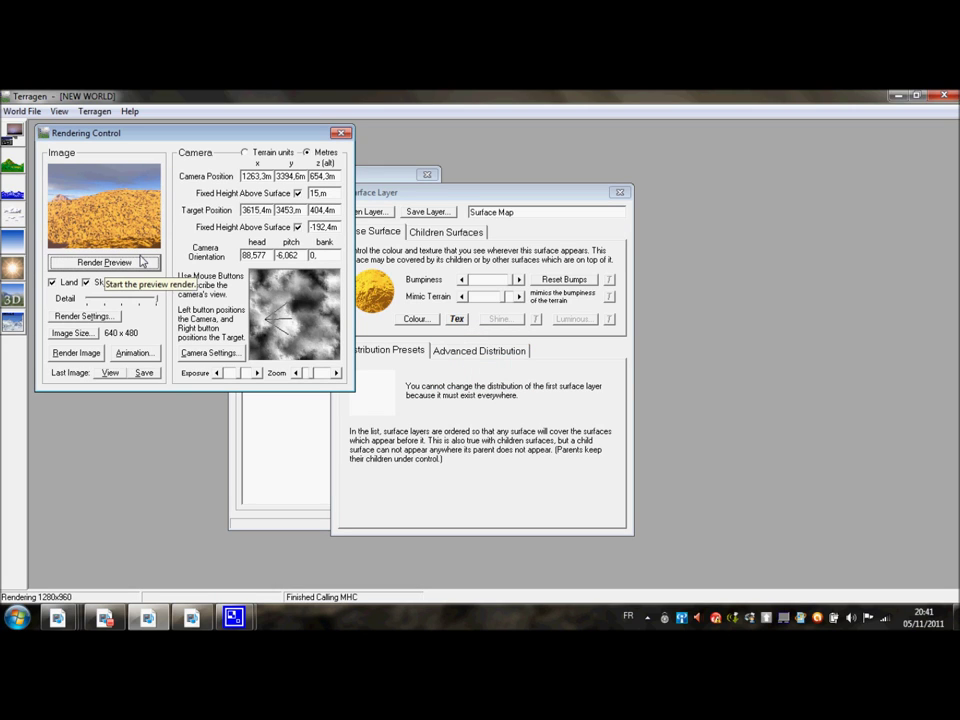
left_click(378, 214)
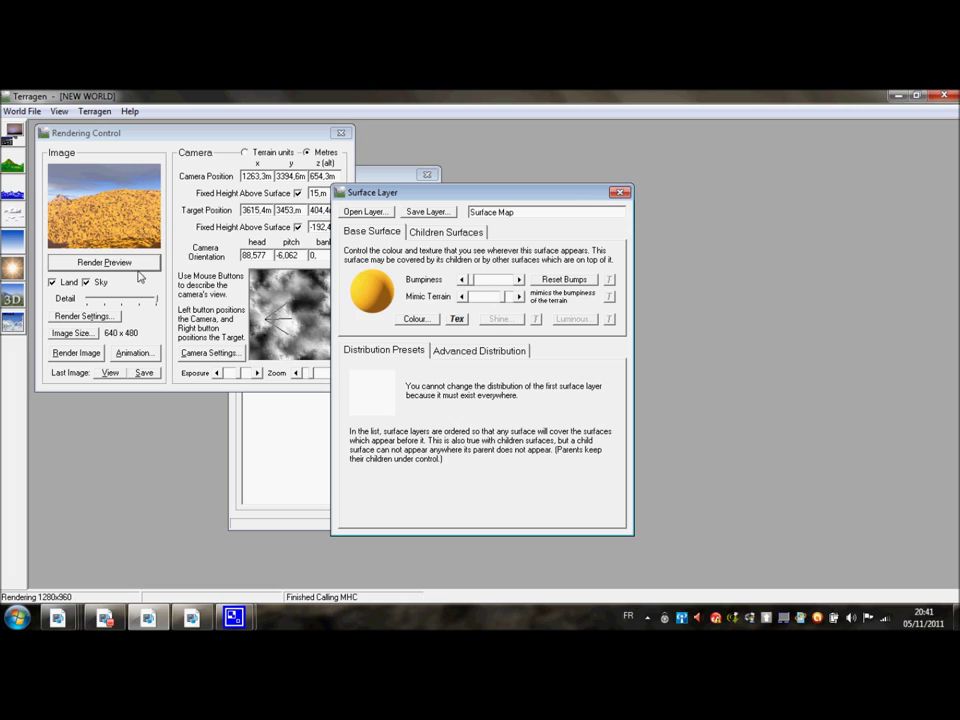
left_click(105, 262)
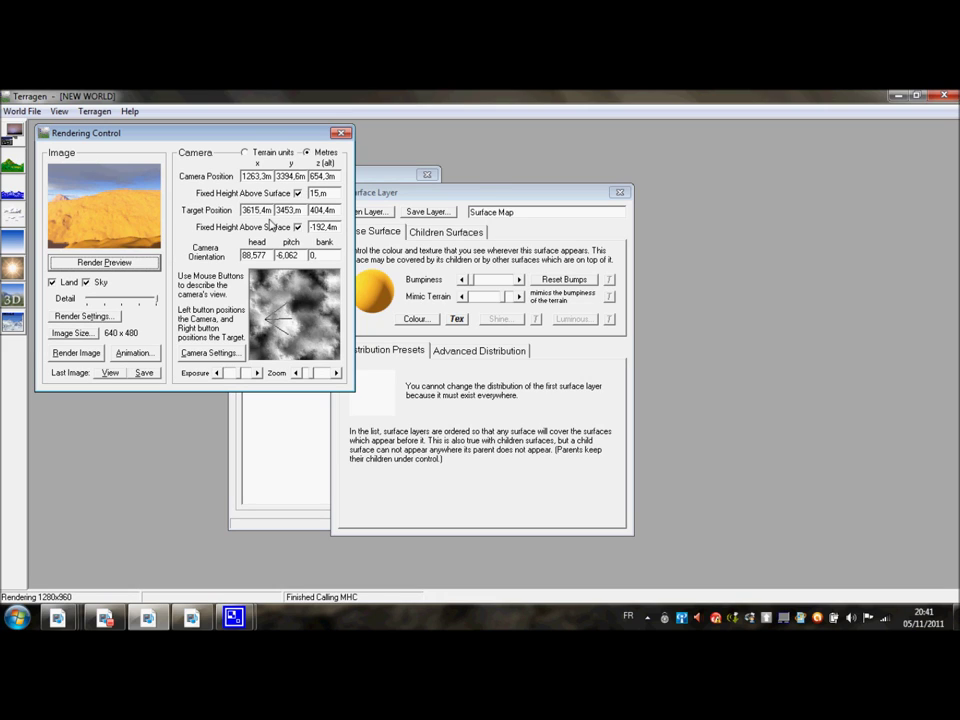
- Keep the surface smooth, close the Surface Layer settings, and move the Landscape window right
left_click(497, 192)
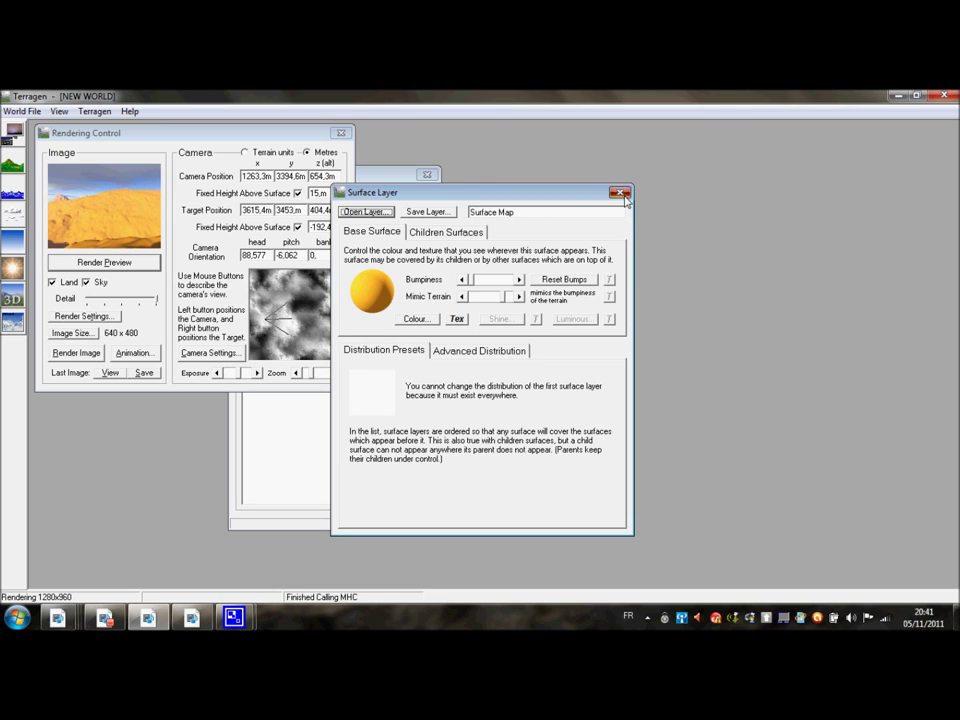
left_click(621, 193)
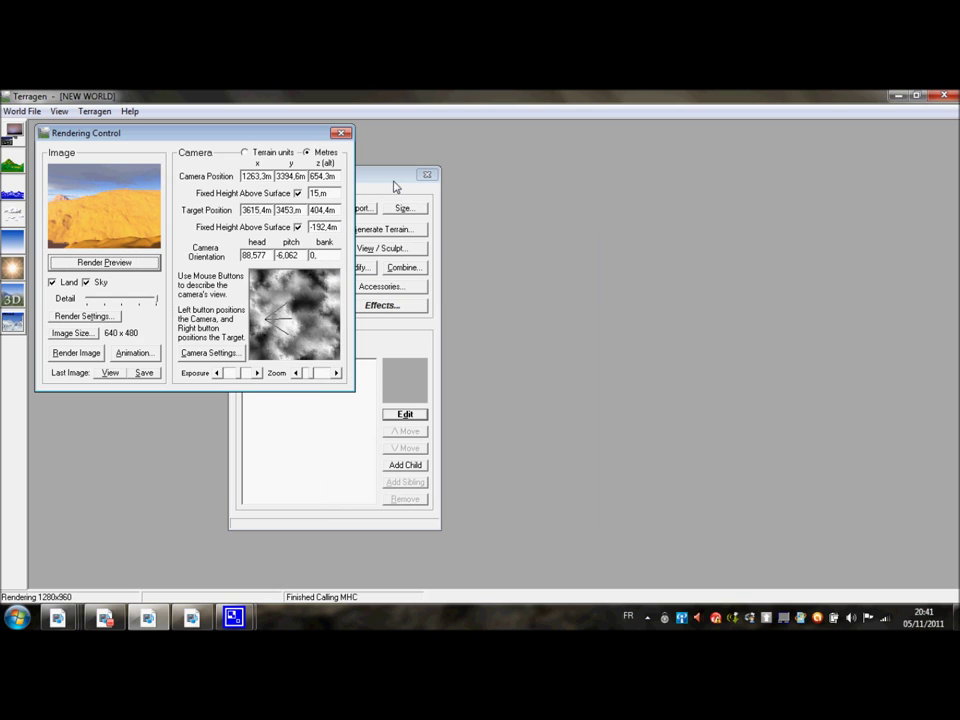
left_click_drag(395, 187, 487, 180)
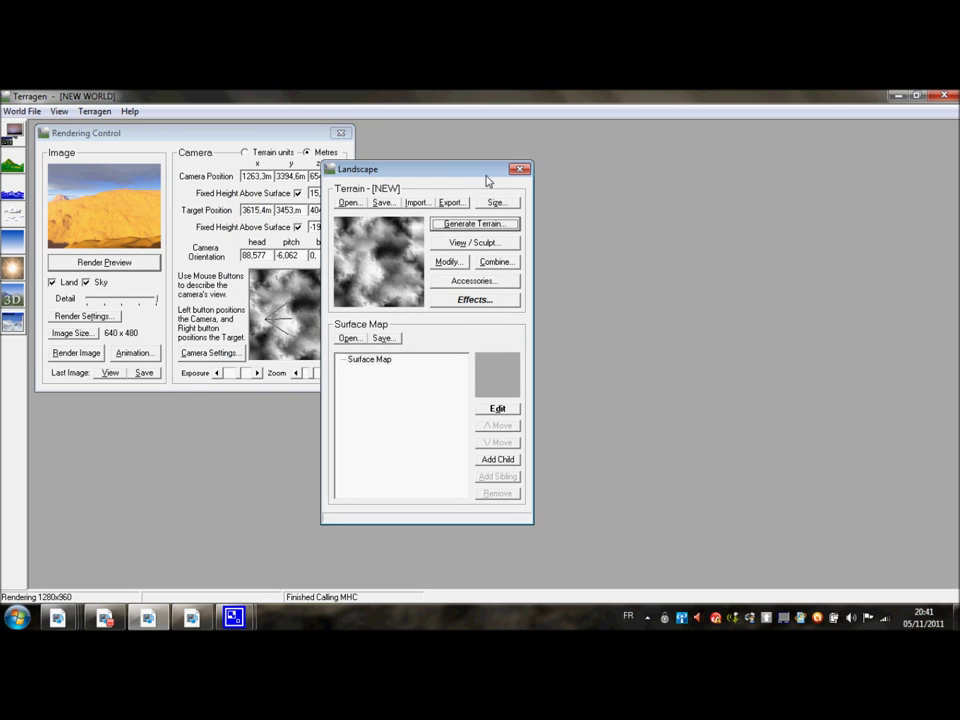
- Start a new empty world, discarding the current one
left_click(21, 111)
left_click(22, 111)
left_click(22, 111)
left_click(34, 126)
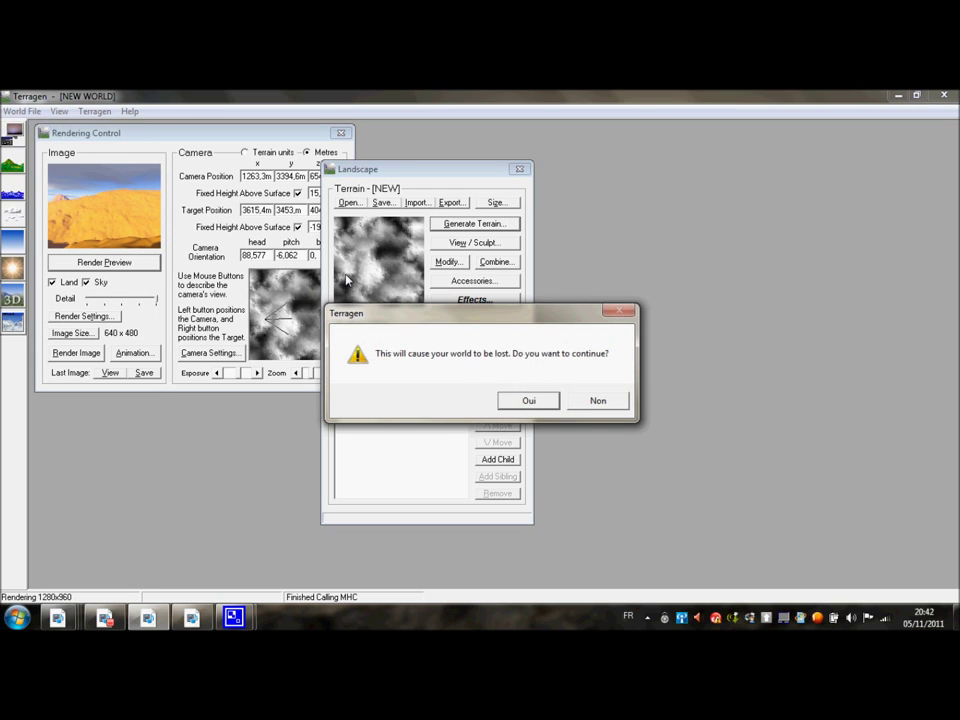
left_click(527, 400)
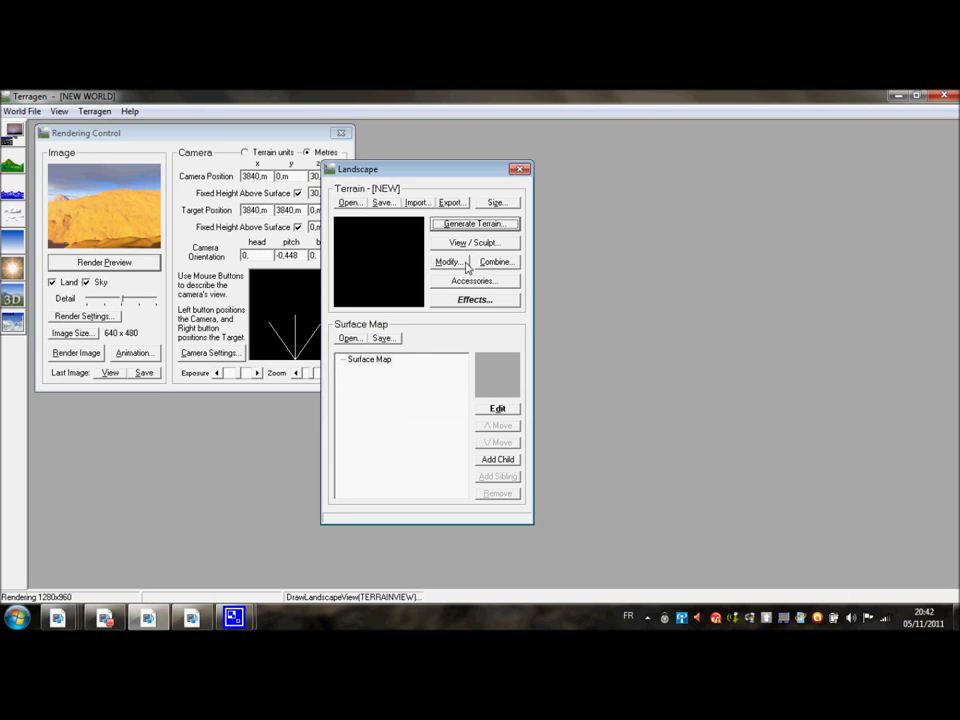
- Preview the flat world and open View/Sculpt with the Basic Sculpting tool
left_click(118, 262)
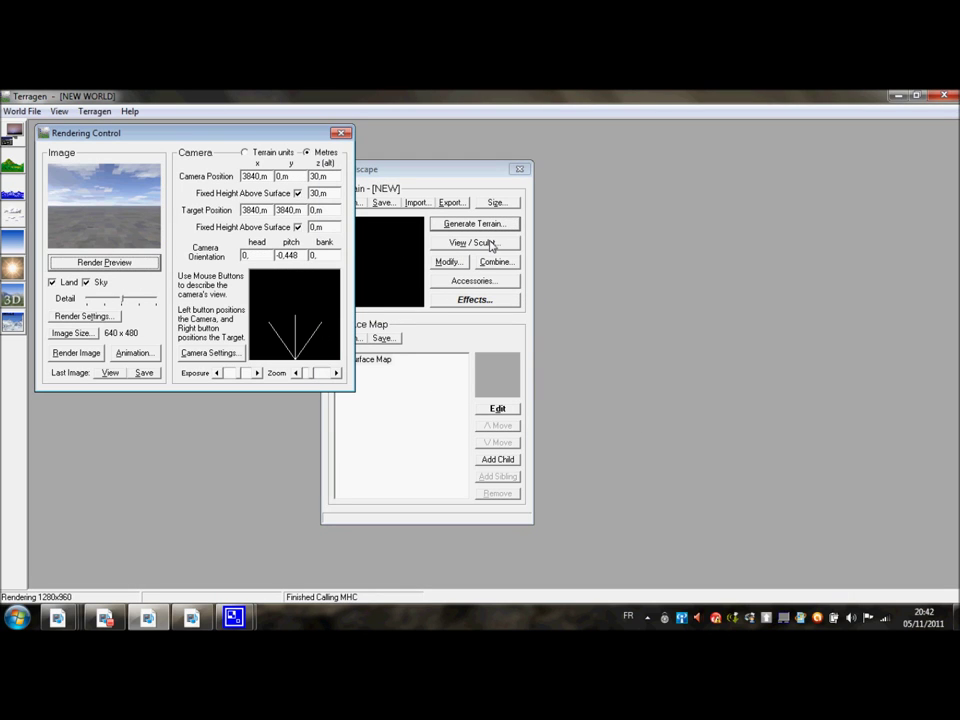
left_click(490, 246)
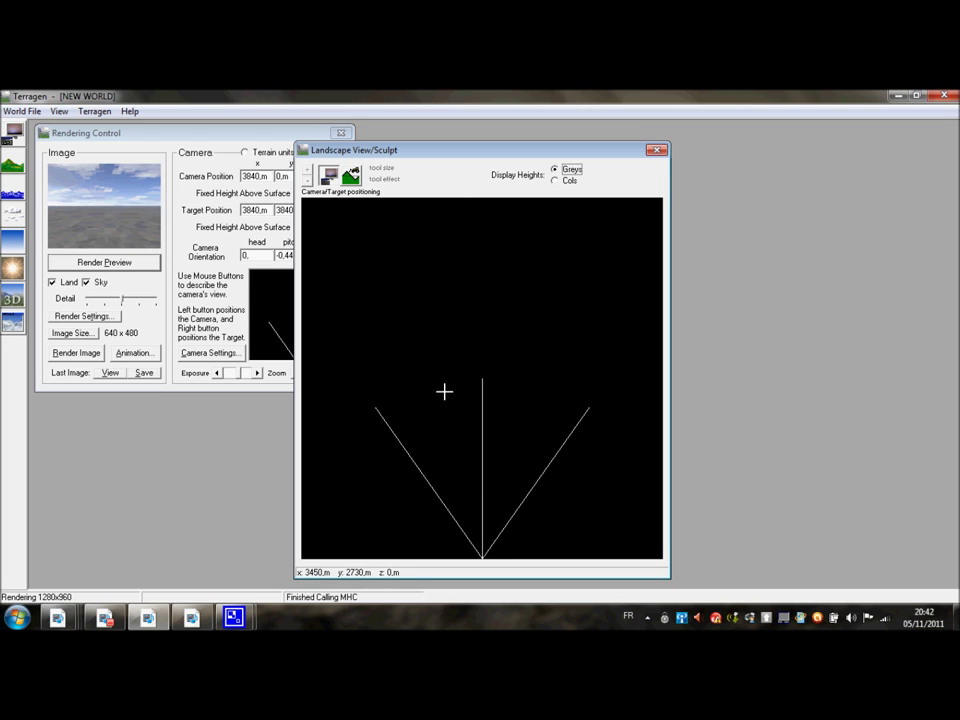
left_click(352, 177)
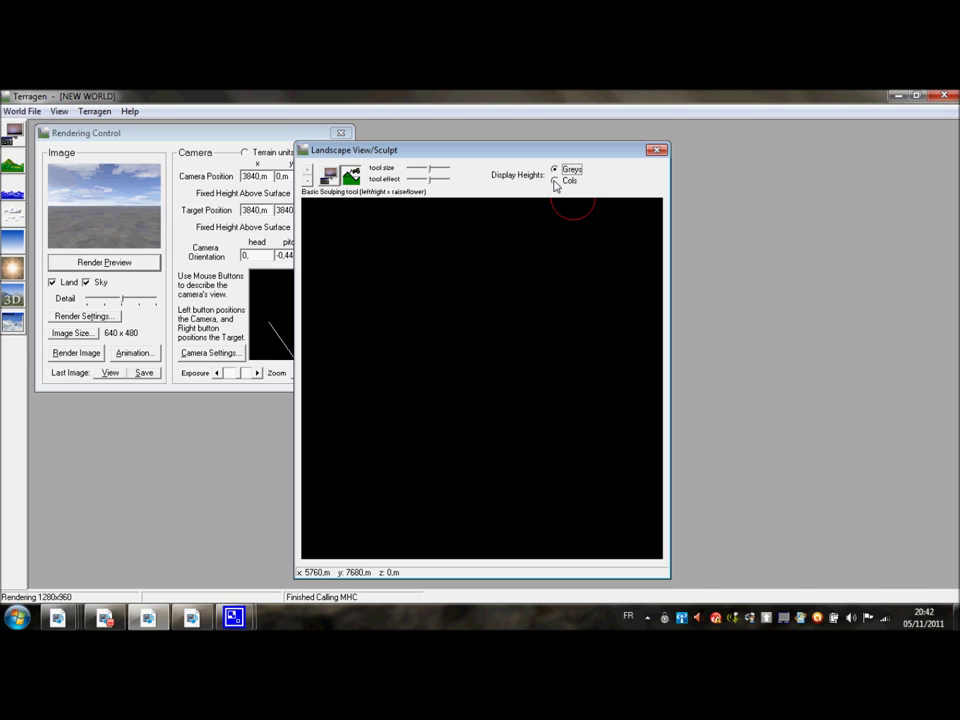
- Show heights in colour, paint a raised ring of hills, and close the sculpt view
left_click(555, 181)
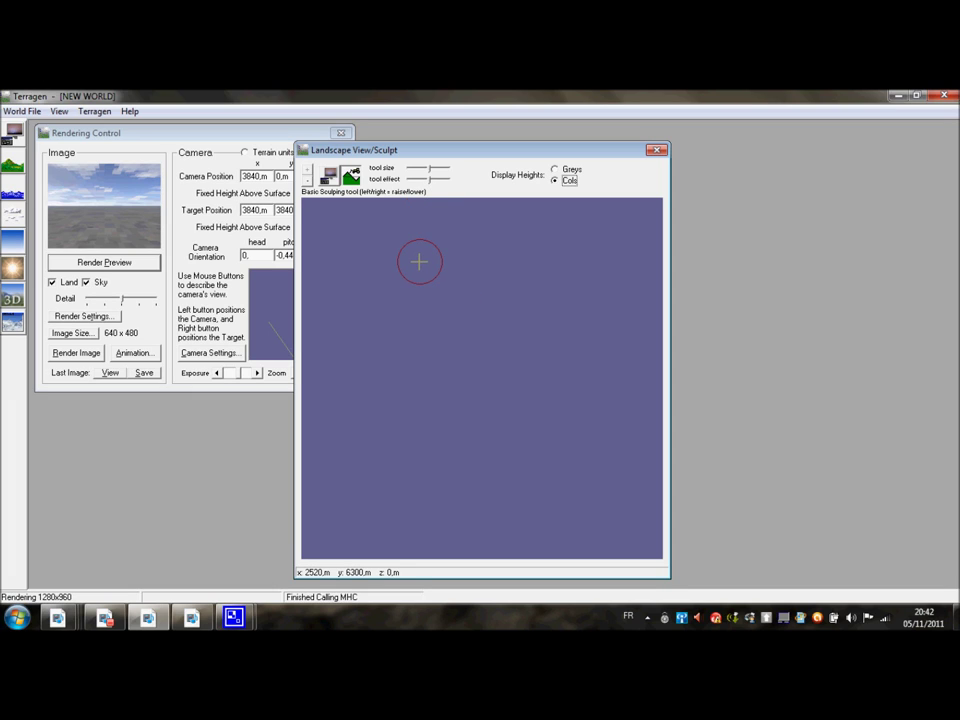
mouse_move(426, 249)
left_mouse_down()
mouse_move(400, 341)
mouse_move(428, 454)
mouse_move(536, 456)
mouse_move(560, 290)
mouse_move(513, 237)
mouse_move(441, 251)
left_mouse_up()
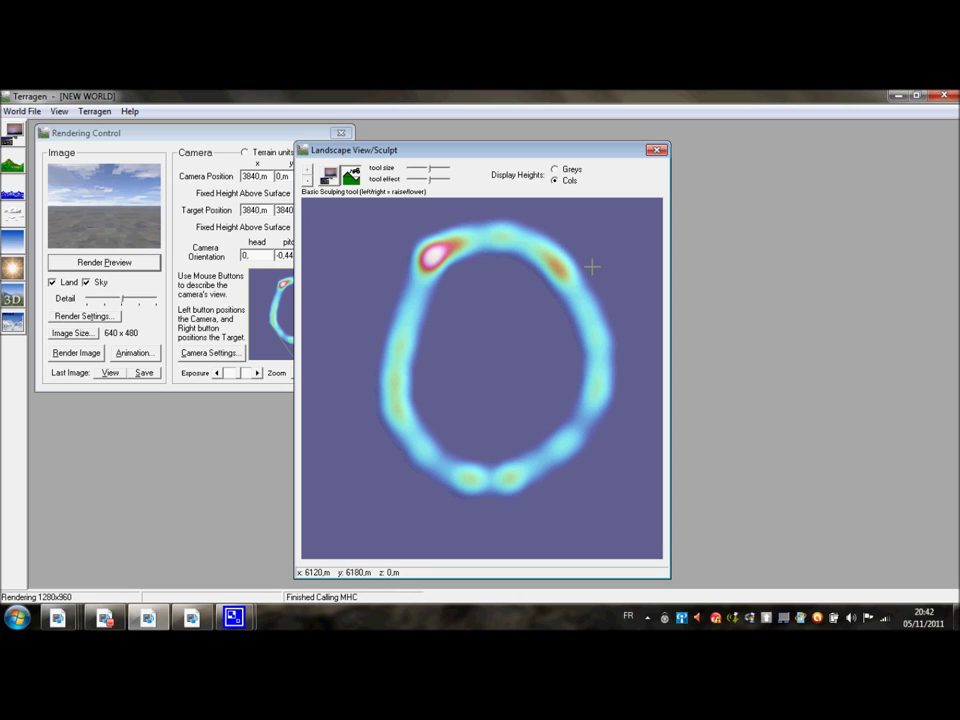
left_click(663, 151)
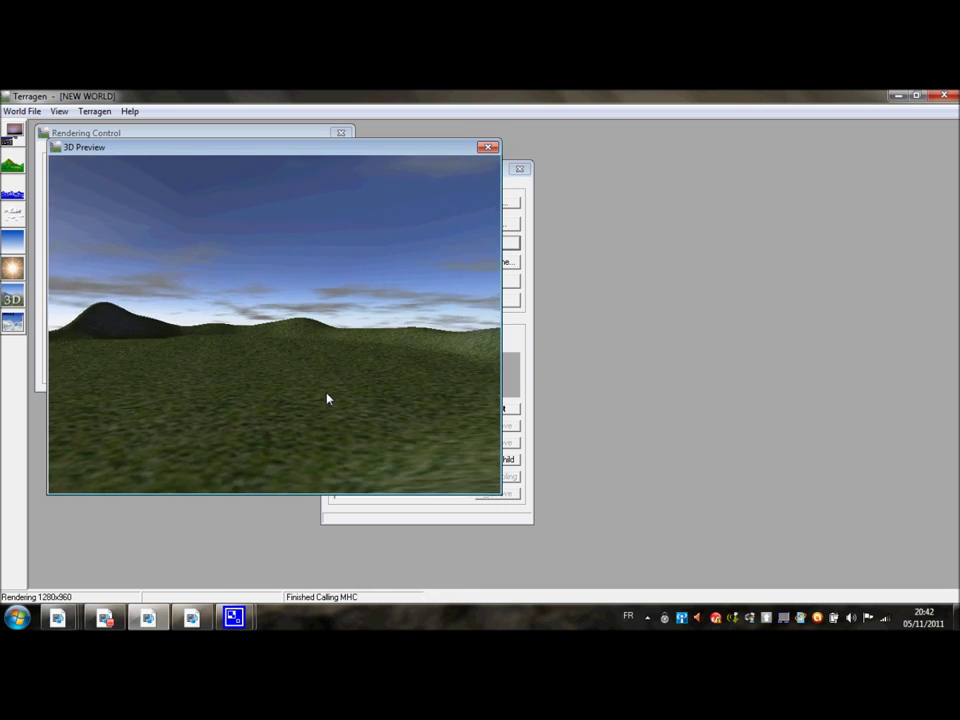
- Close the 3D Preview and reopen View/Sculpt on the ring height map
left_click(487, 147)
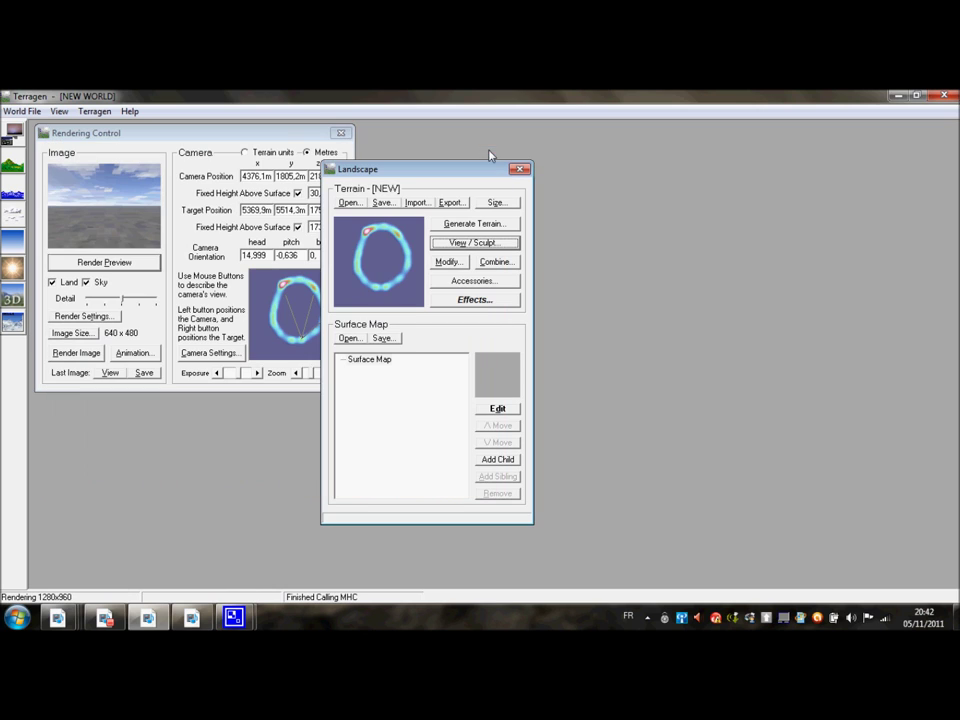
left_click(474, 242)
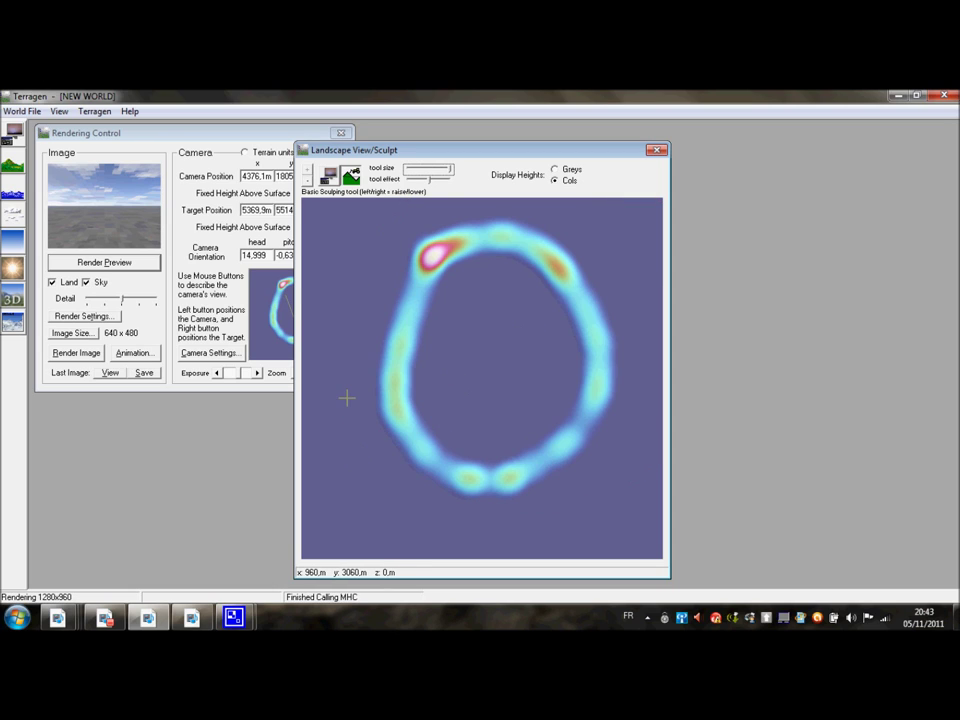
- Adjust brush size and strength, then raise a vertical ridge left of the ring
left_click_drag(449, 169, 409, 169)
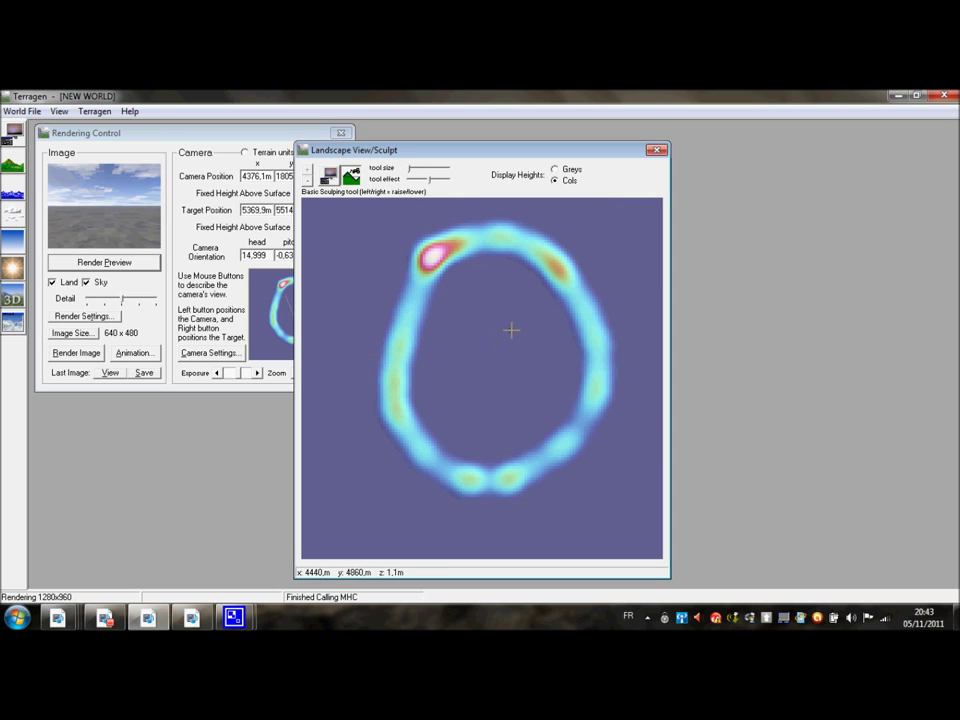
left_click_drag(431, 180, 450, 180)
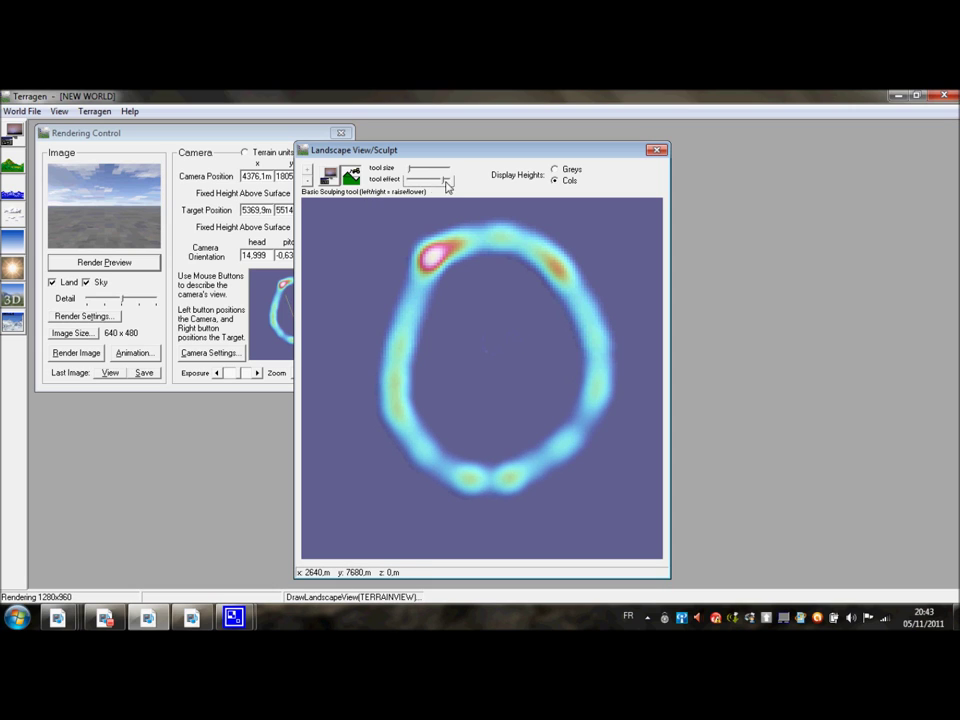
left_click_drag(411, 168, 437, 168)
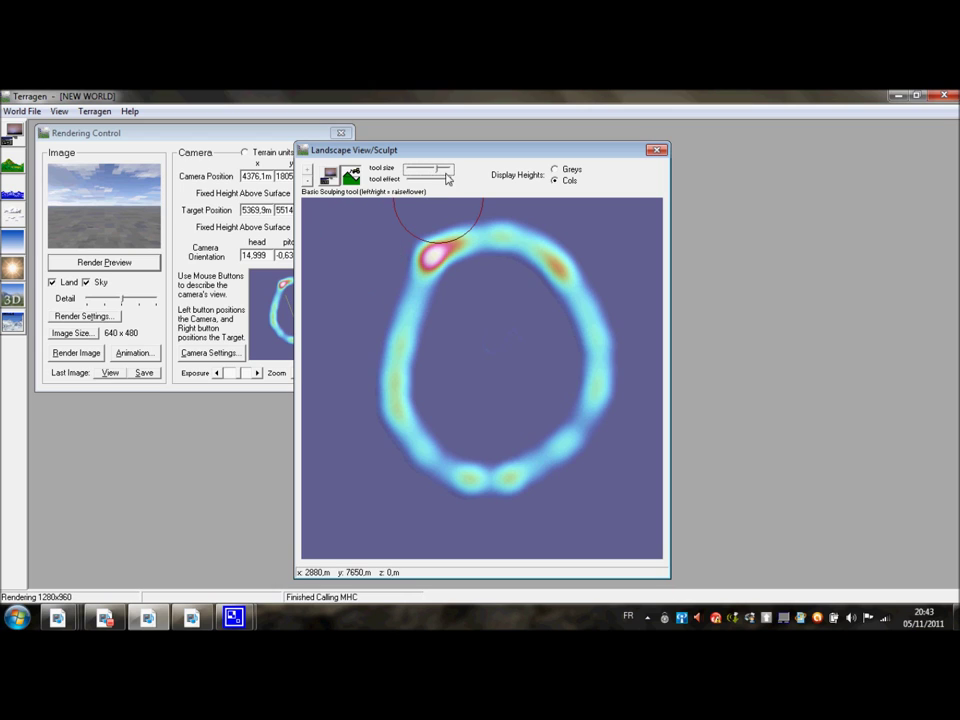
left_click_drag(427, 170, 421, 170)
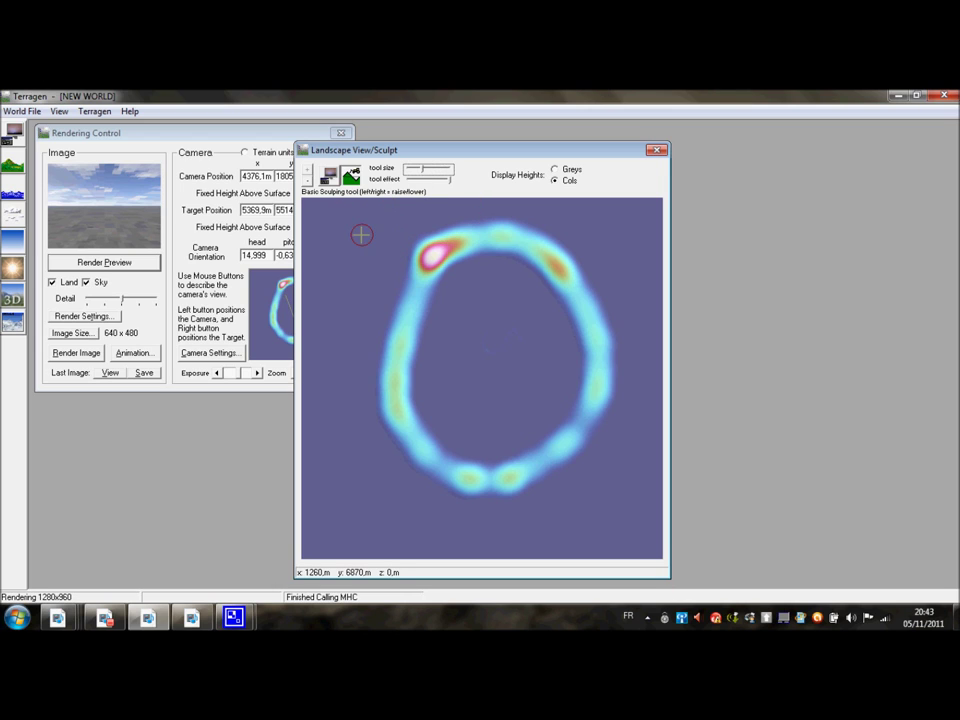
left_click_drag(349, 236, 351, 345)
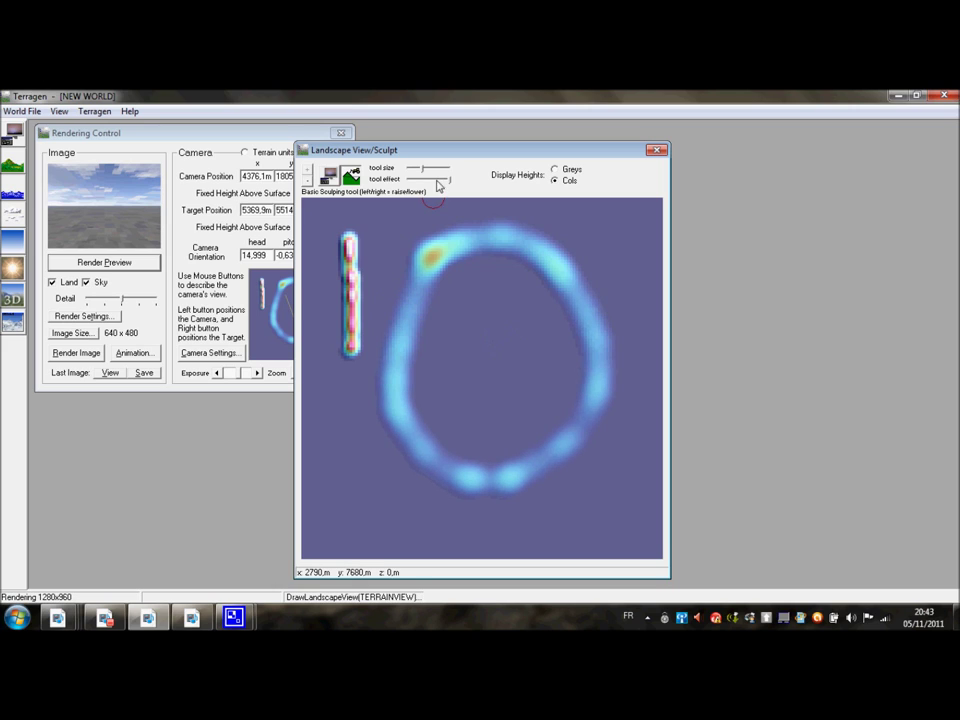
- With a weaker brush, shape the top of the tall ridge and close the sculpt view
left_click_drag(450, 179, 408, 179)
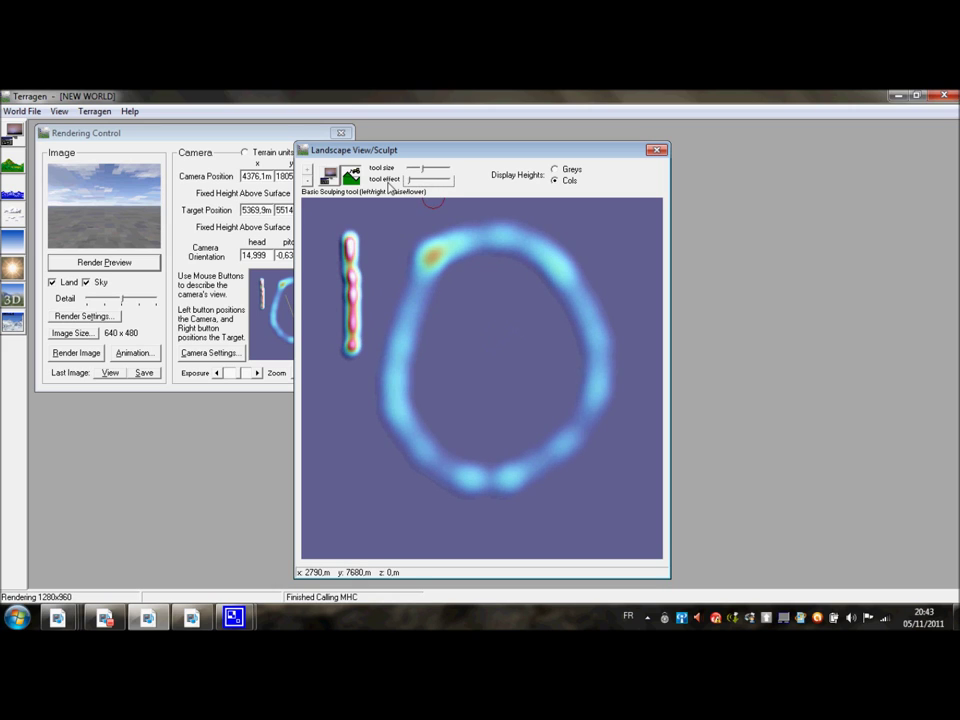
left_click(345, 228)
left_click(656, 149)
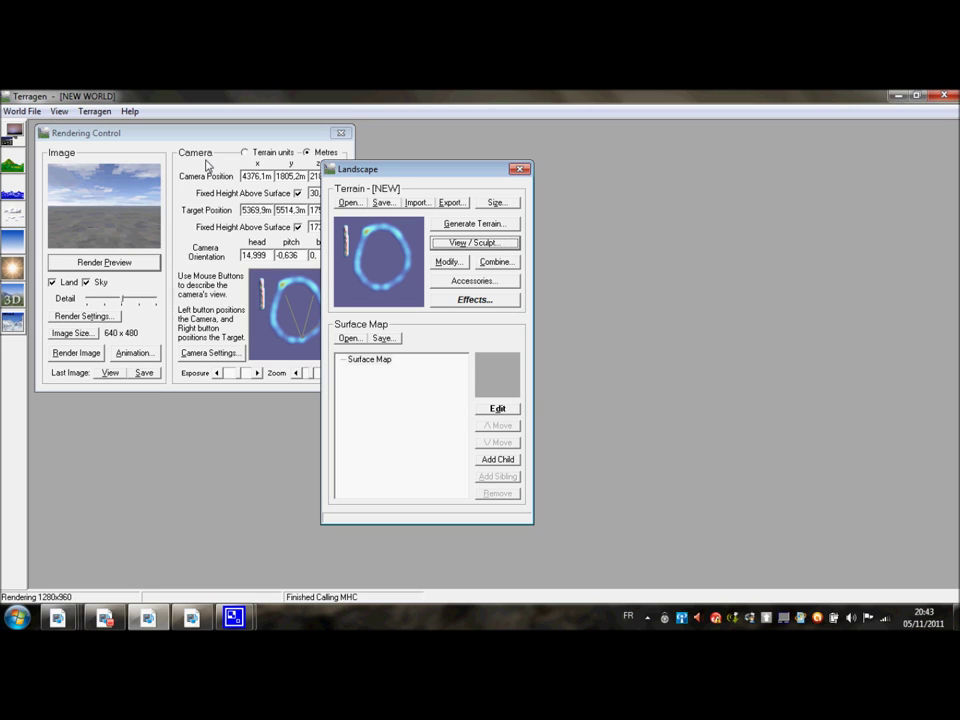
- Render a preview of the sculpted terrain, then re-render it with the Detail slider raised
left_click_drag(388, 177, 420, 136)
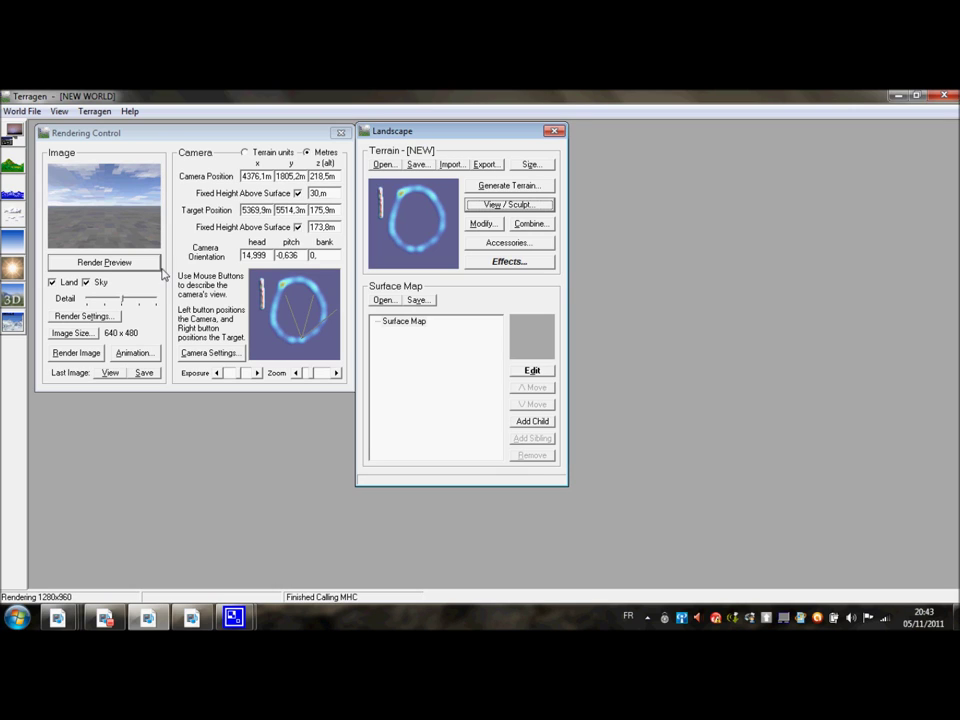
left_click(96, 262)
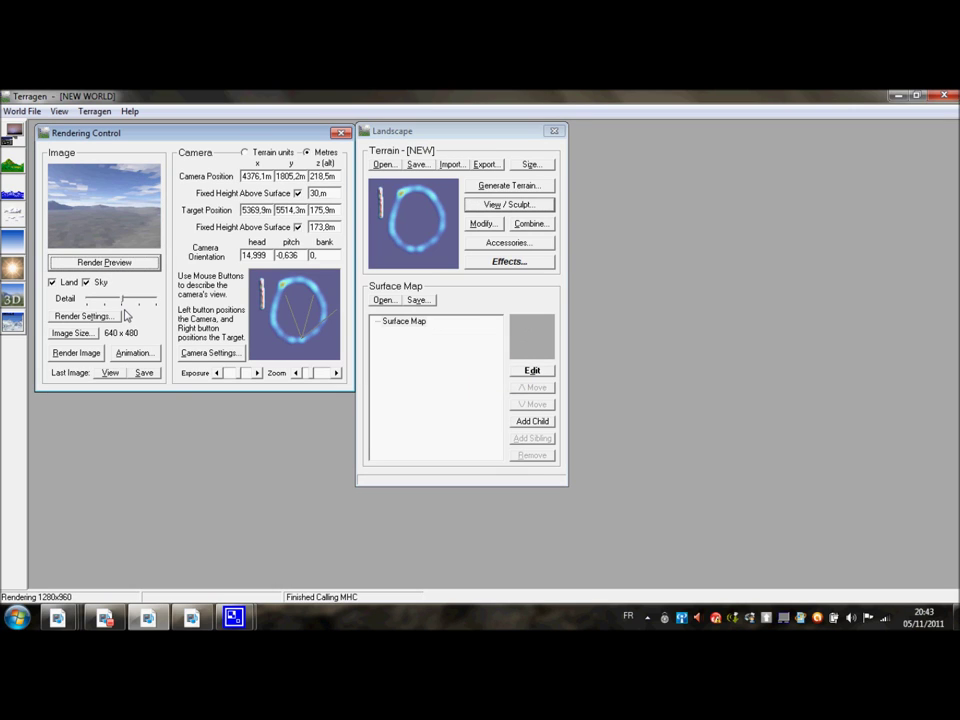
left_click_drag(122, 300, 142, 300)
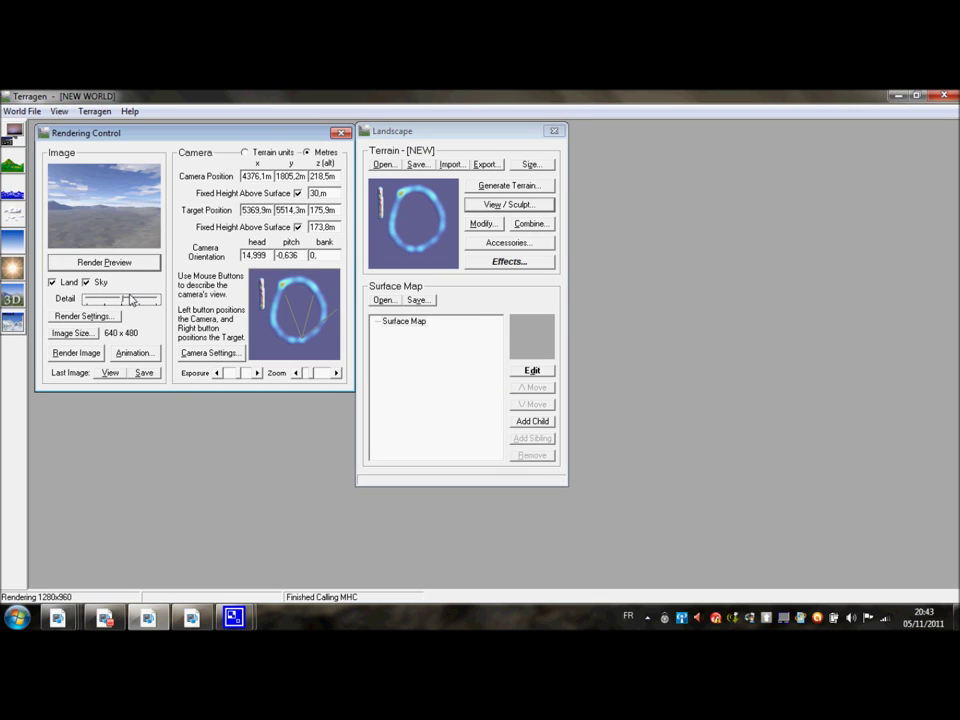
left_click(137, 266)
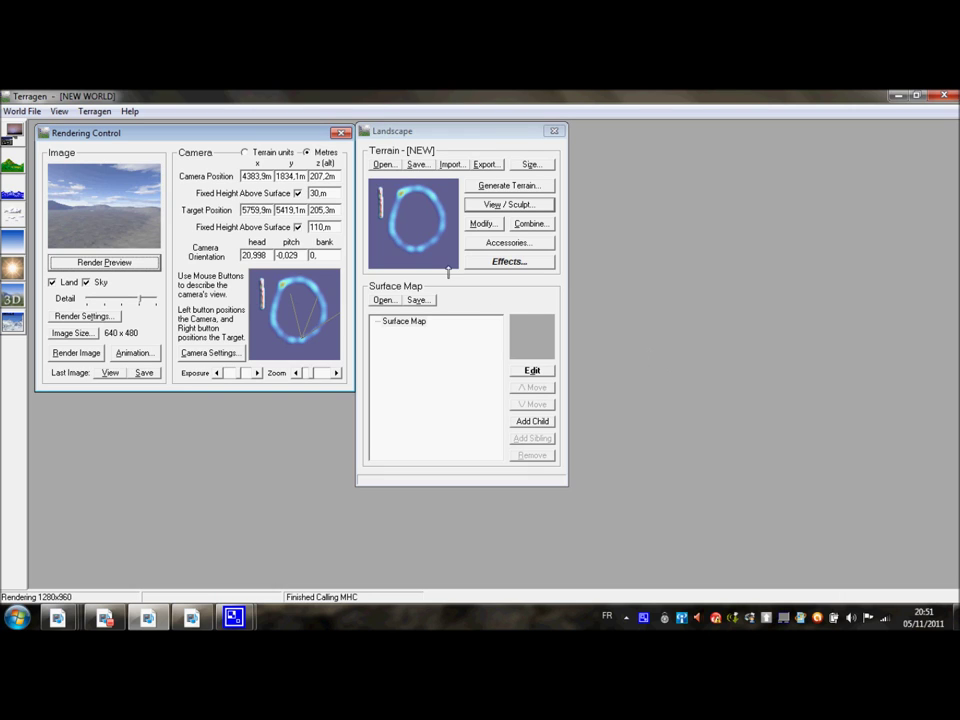
left_click_drag(422, 130, 328, 127)
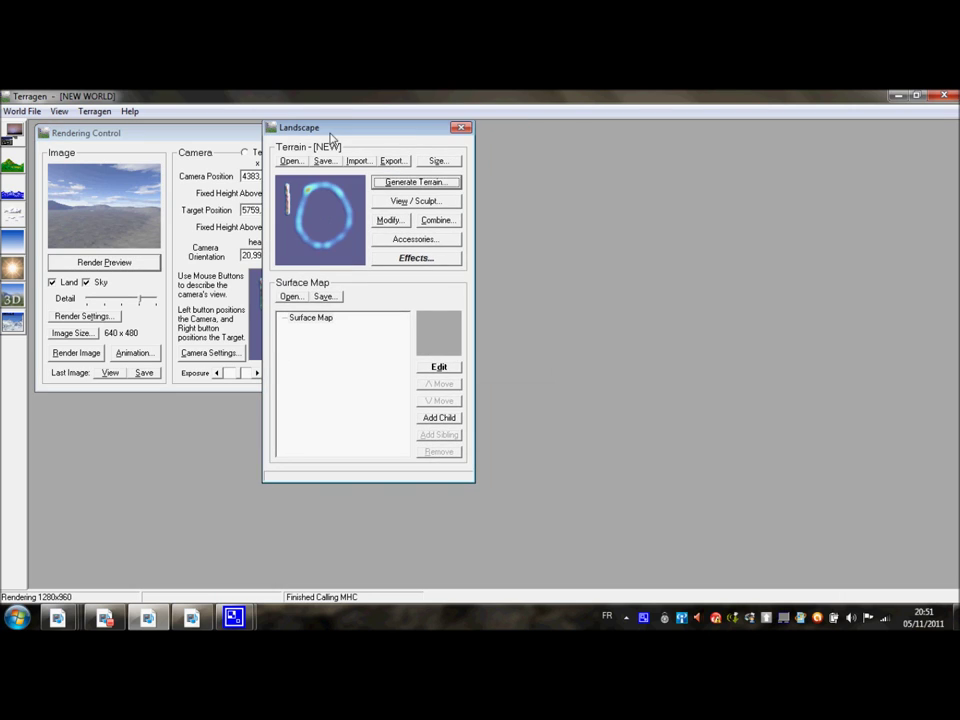
- Strengthen the sculpting tool and lower a crescent-shaped basin inside the ring
left_click(431, 202)
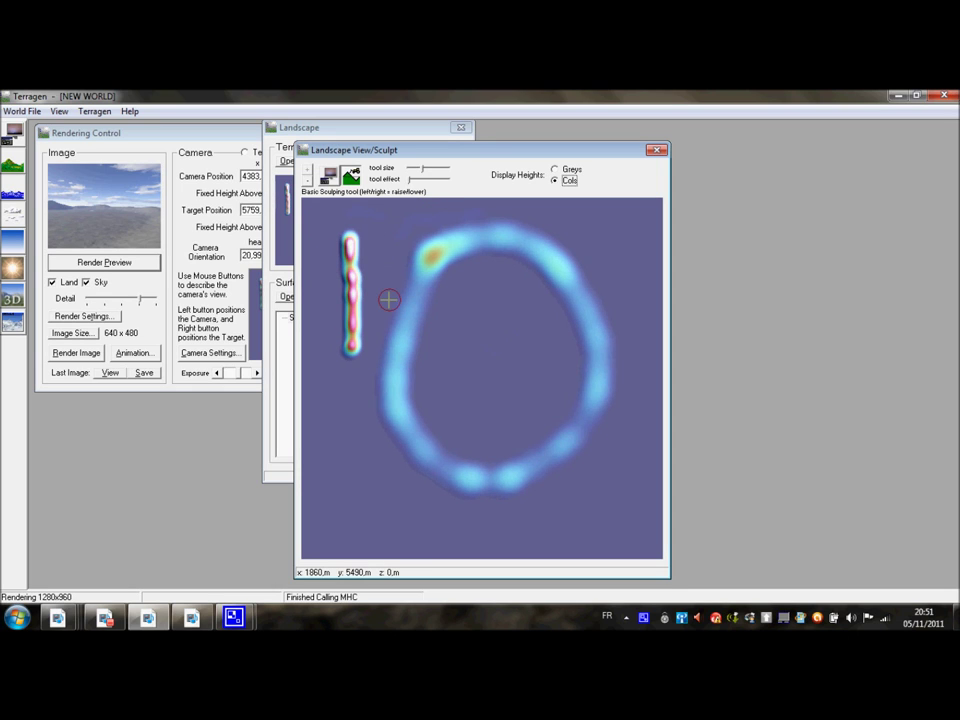
left_click(431, 178)
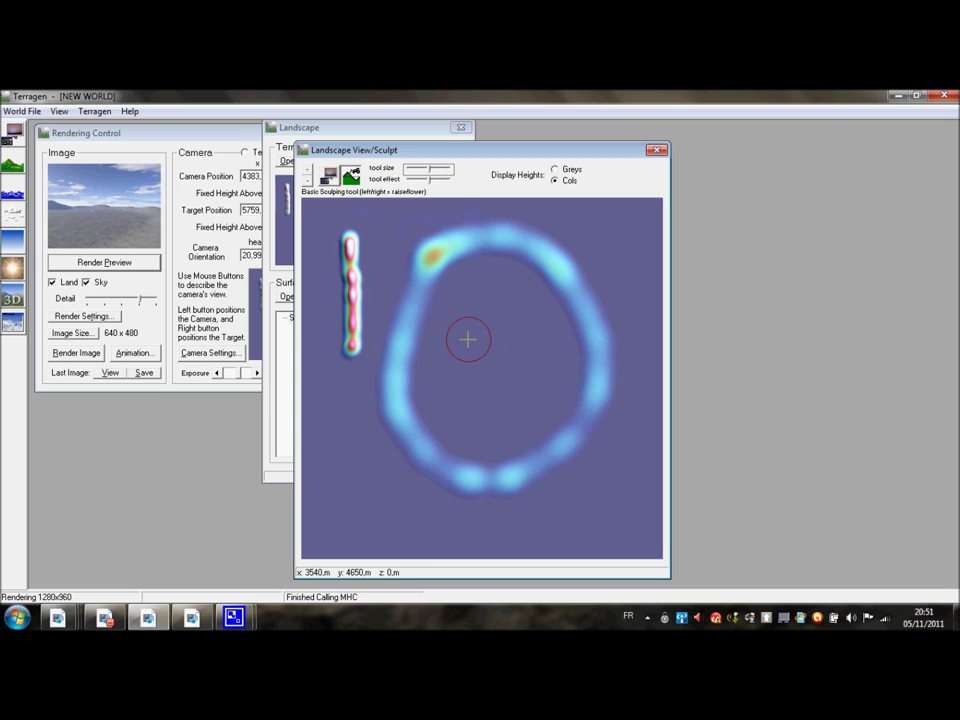
mouse_move(476, 321)
right_mouse_down()
mouse_move(476, 369)
mouse_move(521, 381)
mouse_move(544, 336)
mouse_move(528, 307)
mouse_move(458, 326)
mouse_move(446, 350)
right_mouse_up()
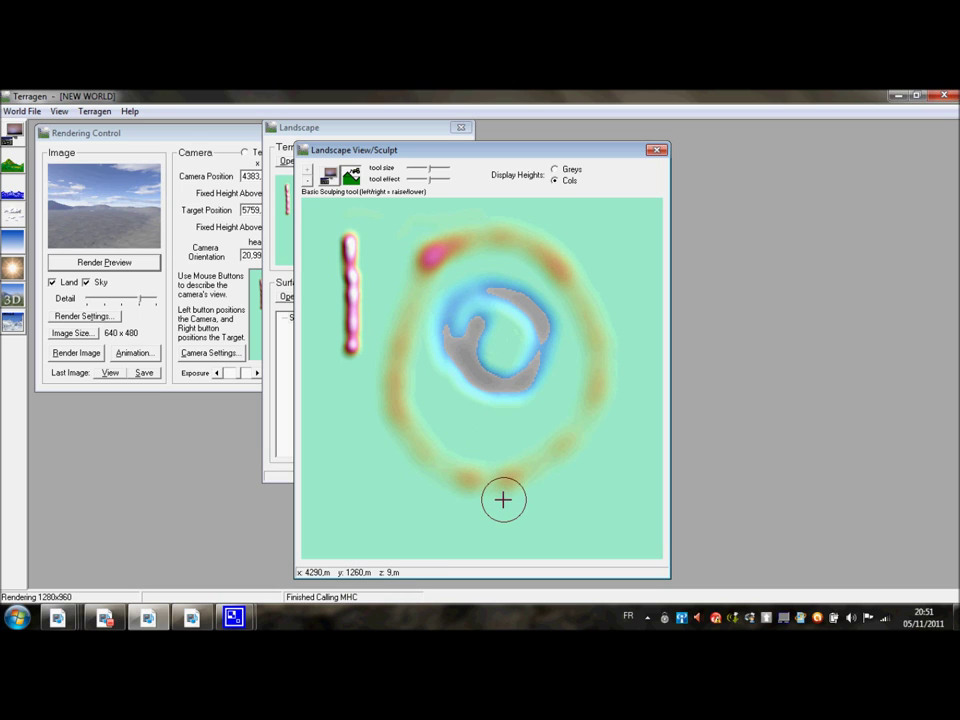
left_click(656, 149)
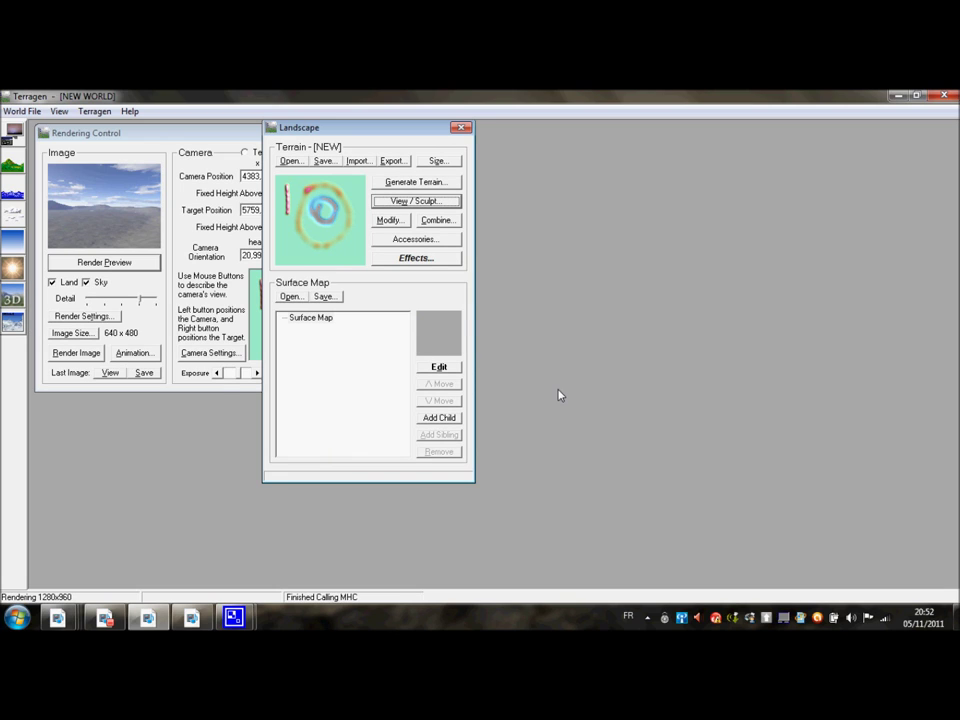
- Fly the preview camera forward past the large foreground hill, then turn it left
left_click(12, 217)
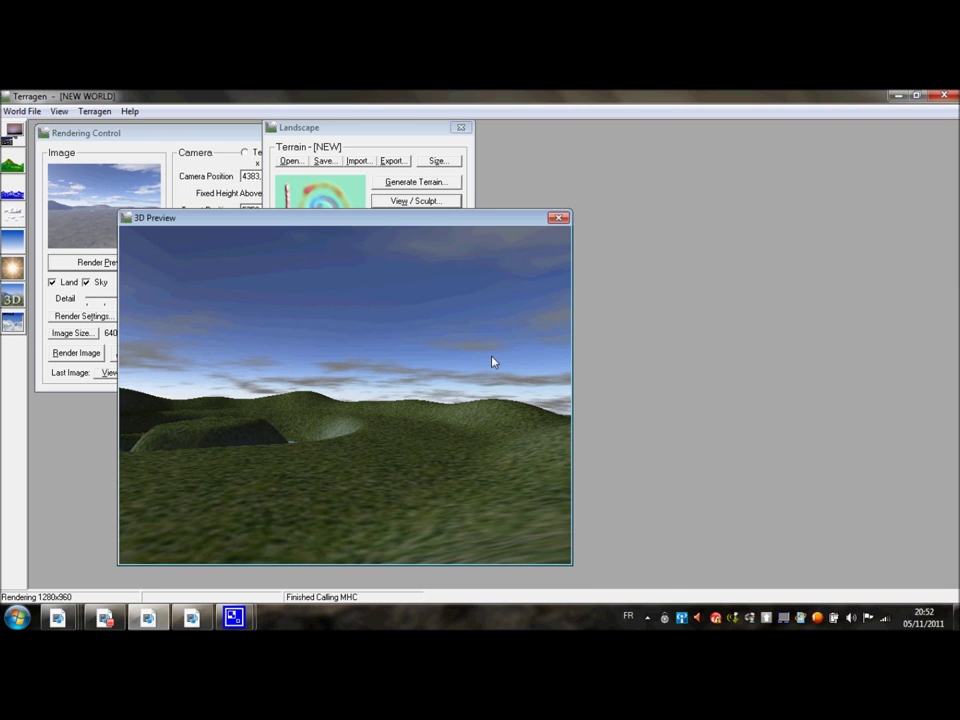
key("Up")
key("Up")
key("Up")
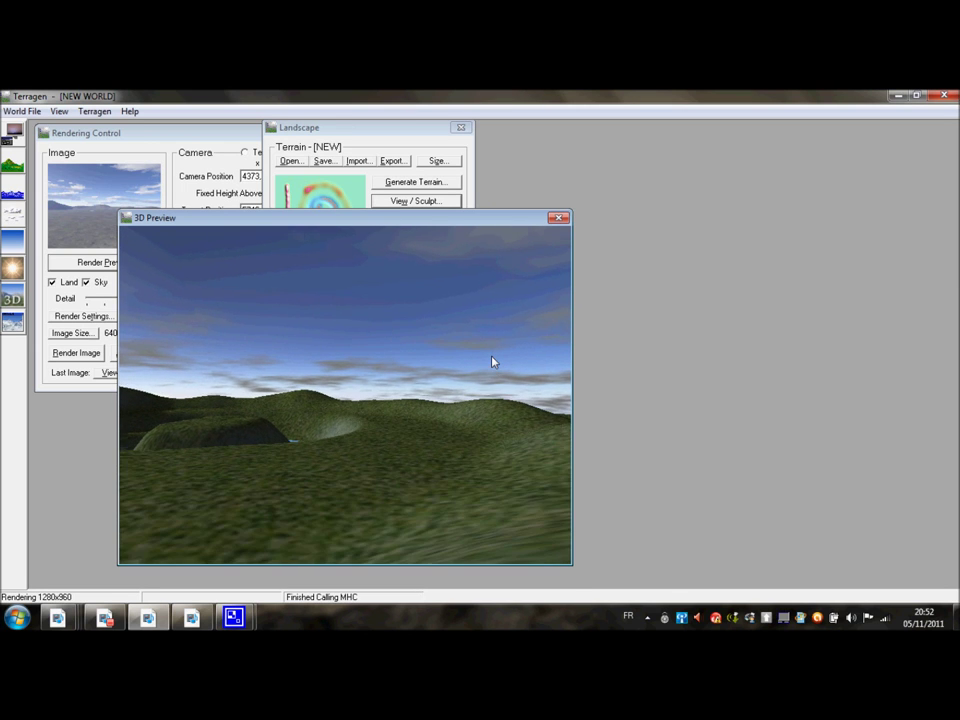
key("Up")
key("Up")
key("Up")
key("Up")
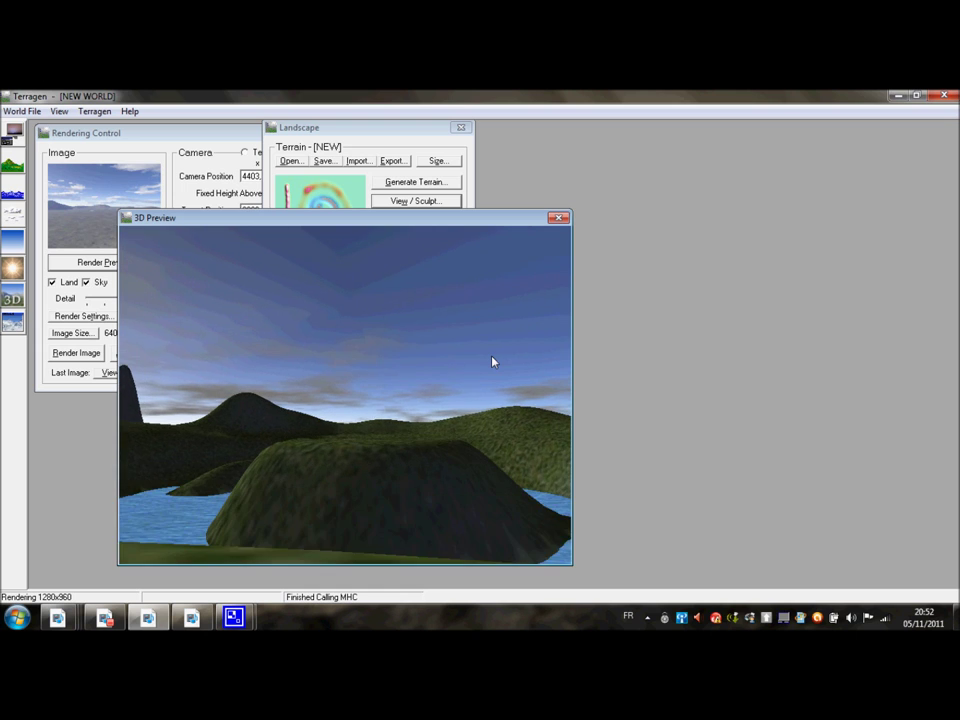
key("Up")
key("Up")
key("Up")
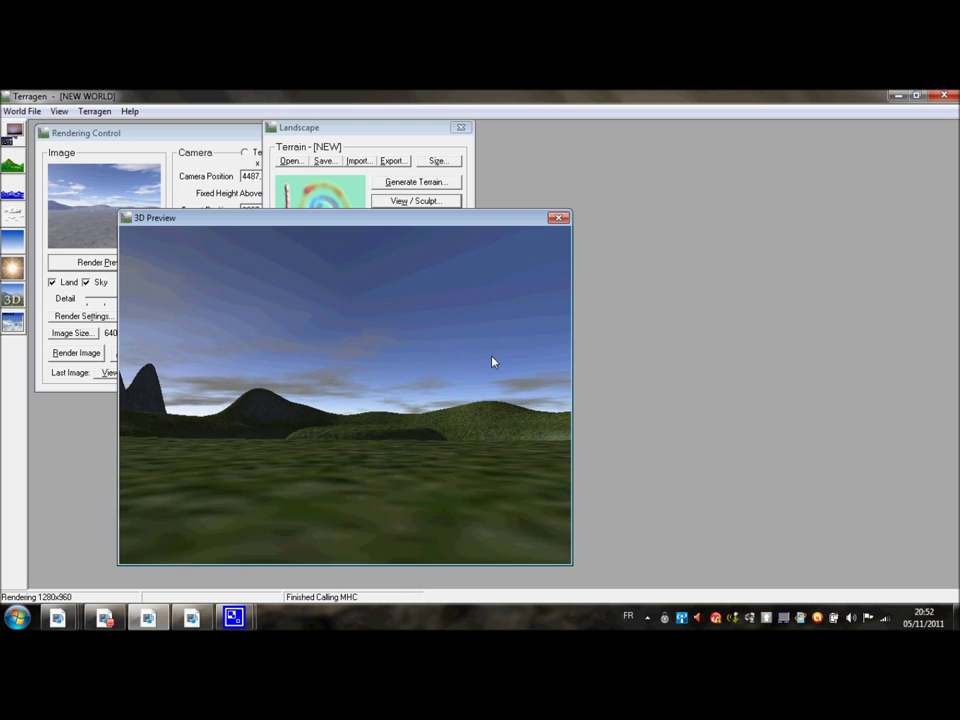
key("Up")
key("Up")
key("Up")
key("Up")
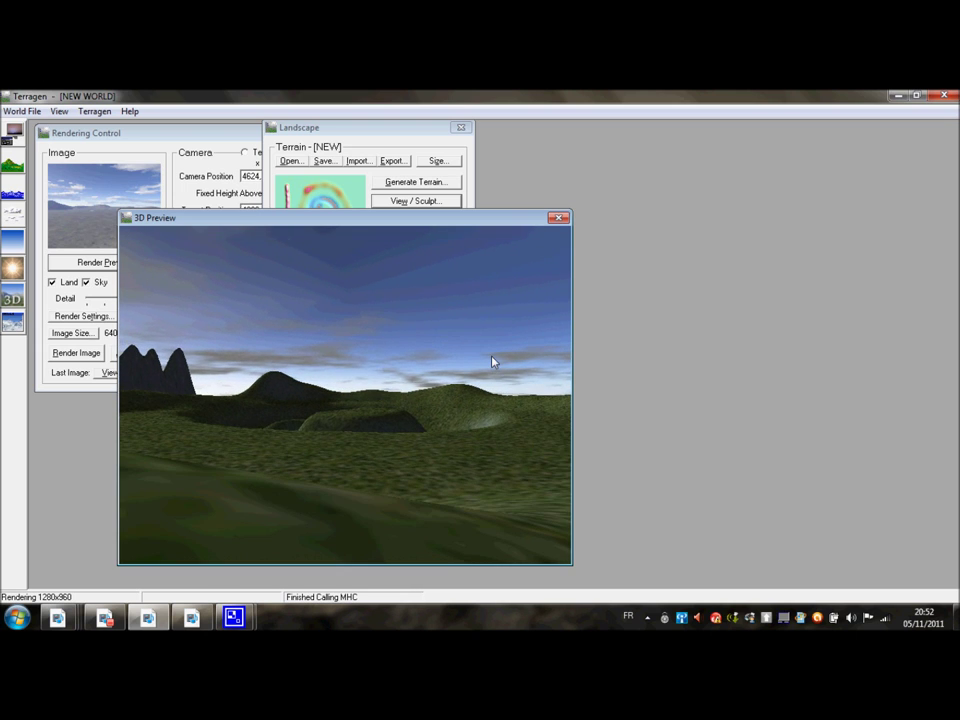
key("Left")
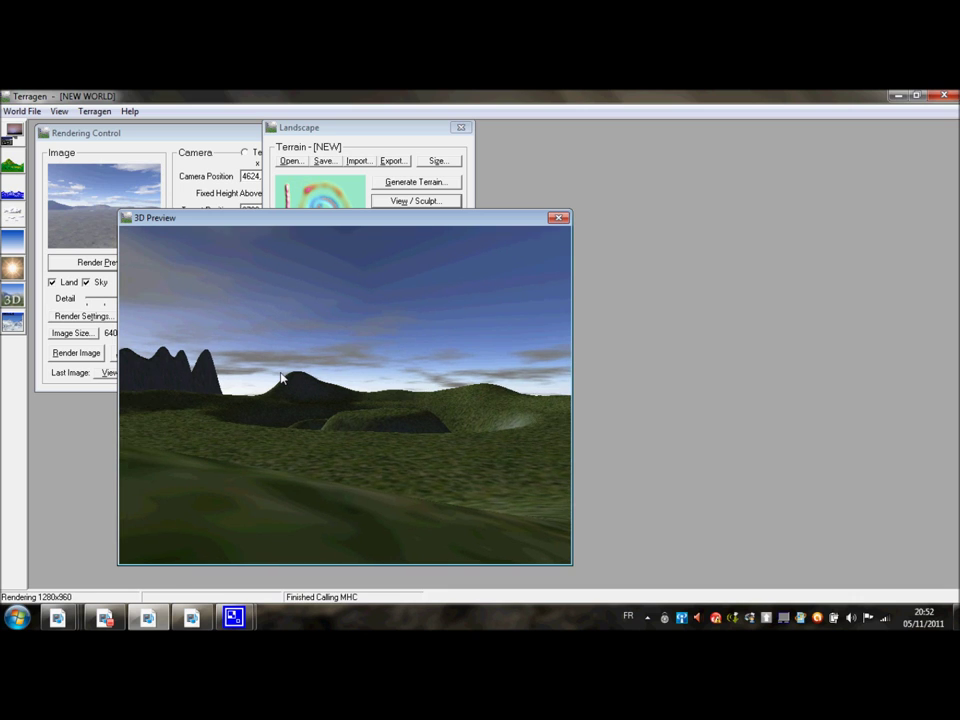
key("Left")
key("Left")
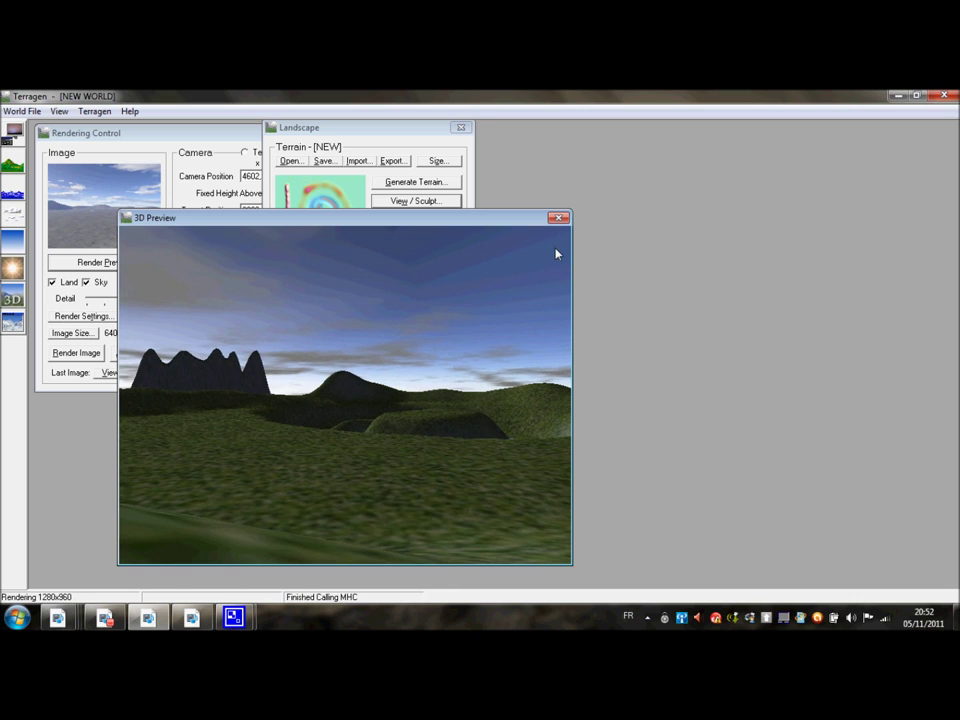
left_click(563, 218)
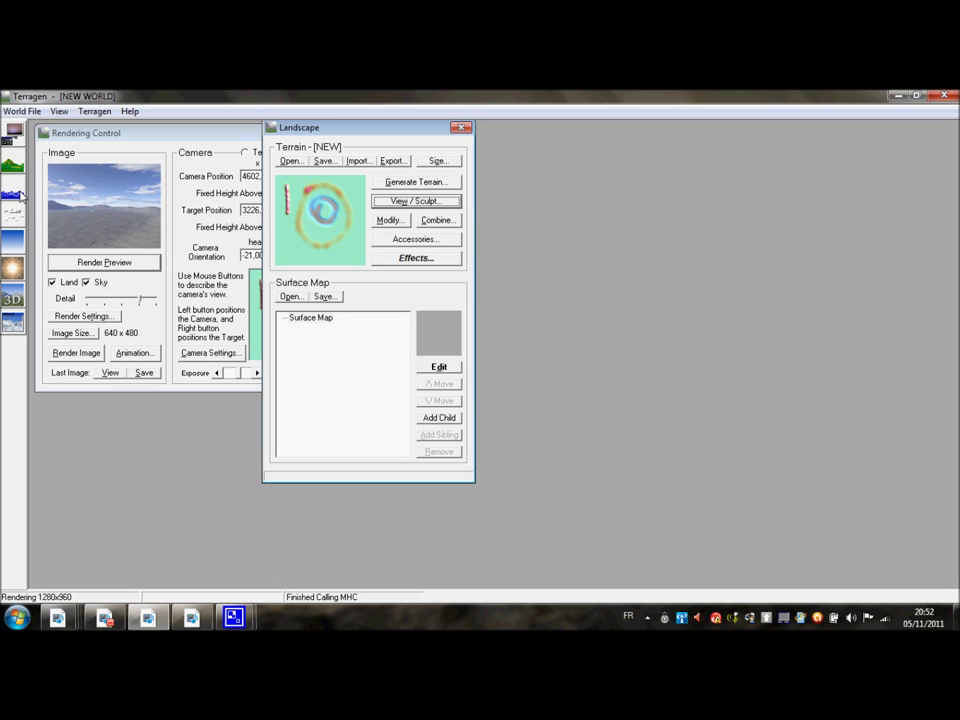
left_click(20, 196)
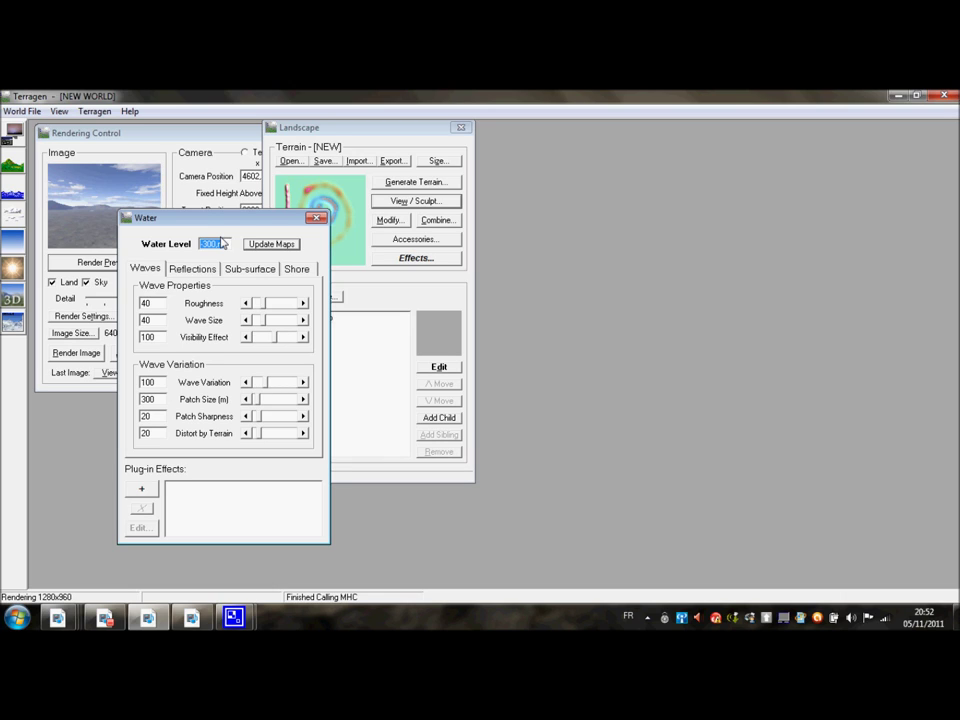
- Set the water level to 100 and view the flooded terrain, turning toward the islands
type("10")
left_click_drag(195, 221, 440, 266)
left_click(12, 298)
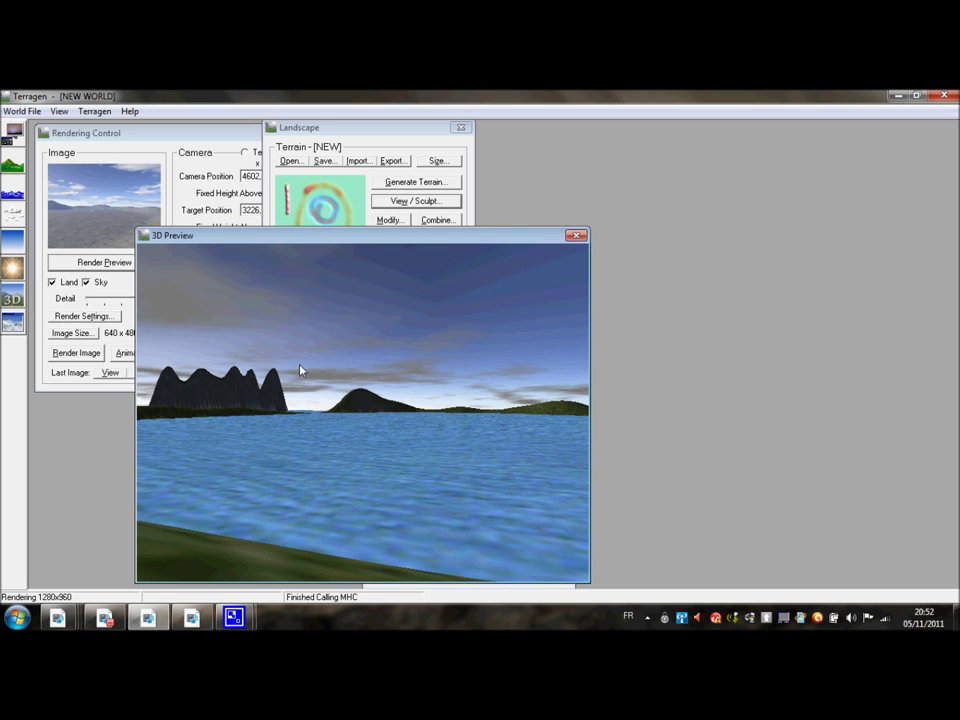
key("Right")
key("Right")
key("Right")
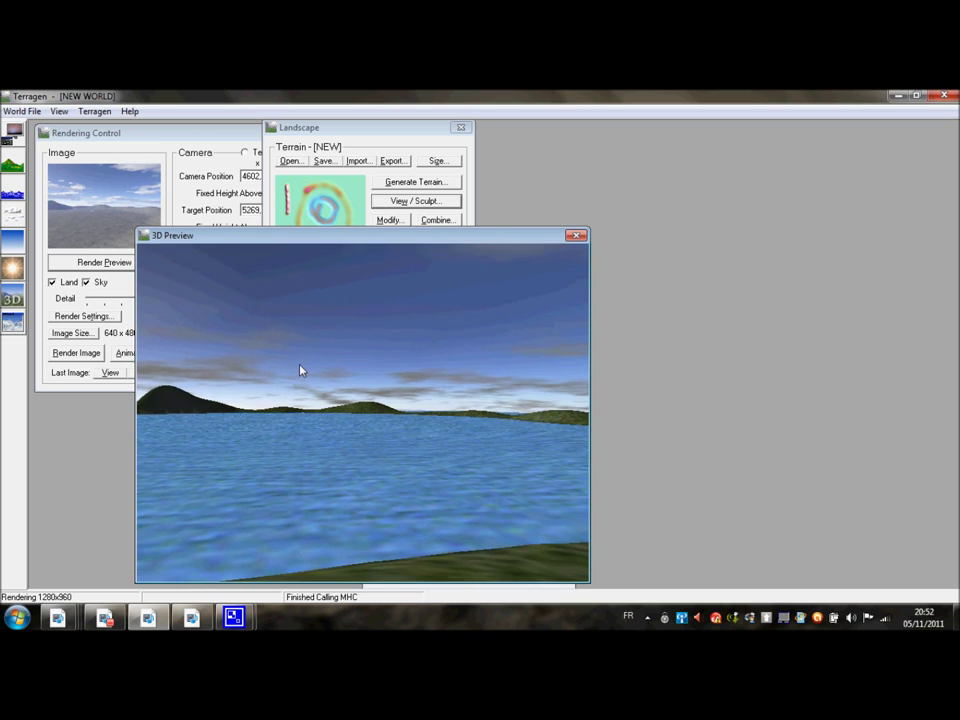
key("Right")
key("Right")
key("Right")
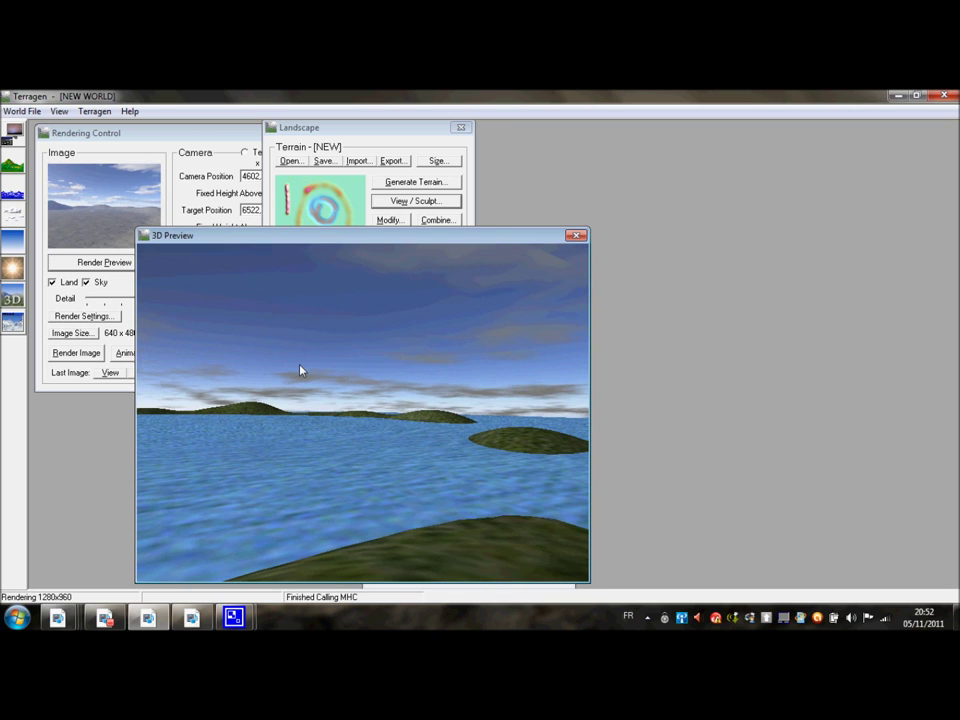
left_click(575, 237)
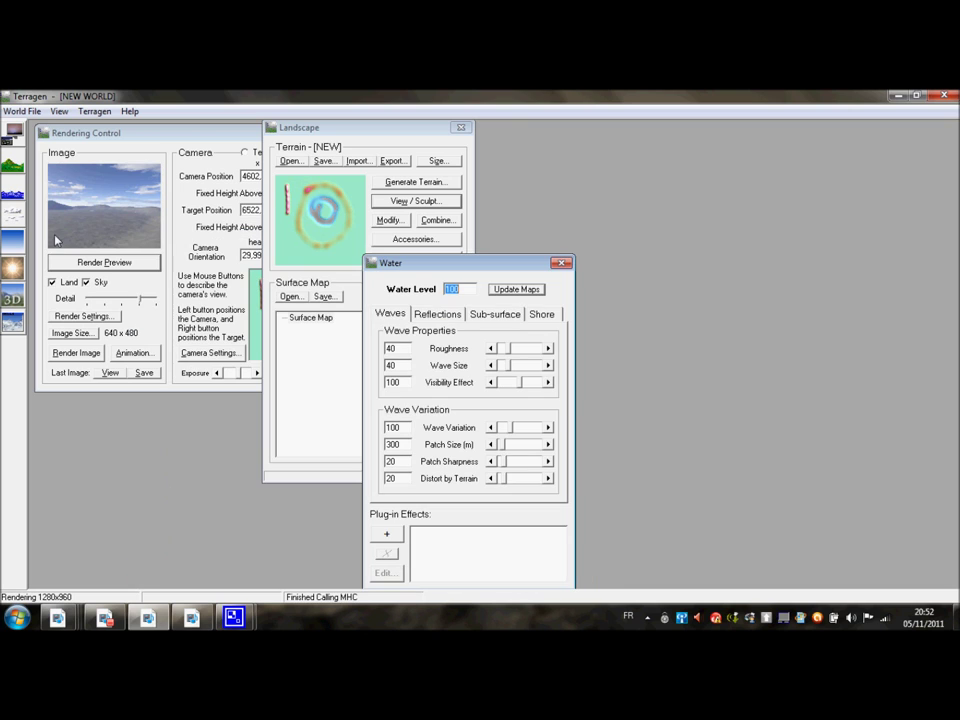
- Render a preview of the water scene at maximum detail
left_click(88, 262)
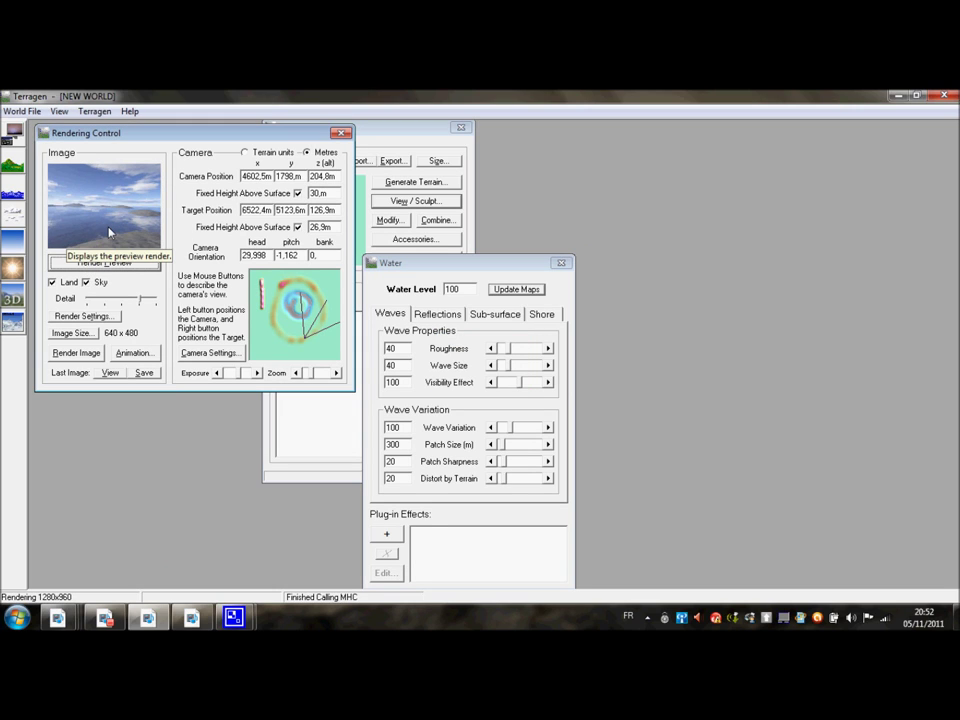
left_click(150, 298)
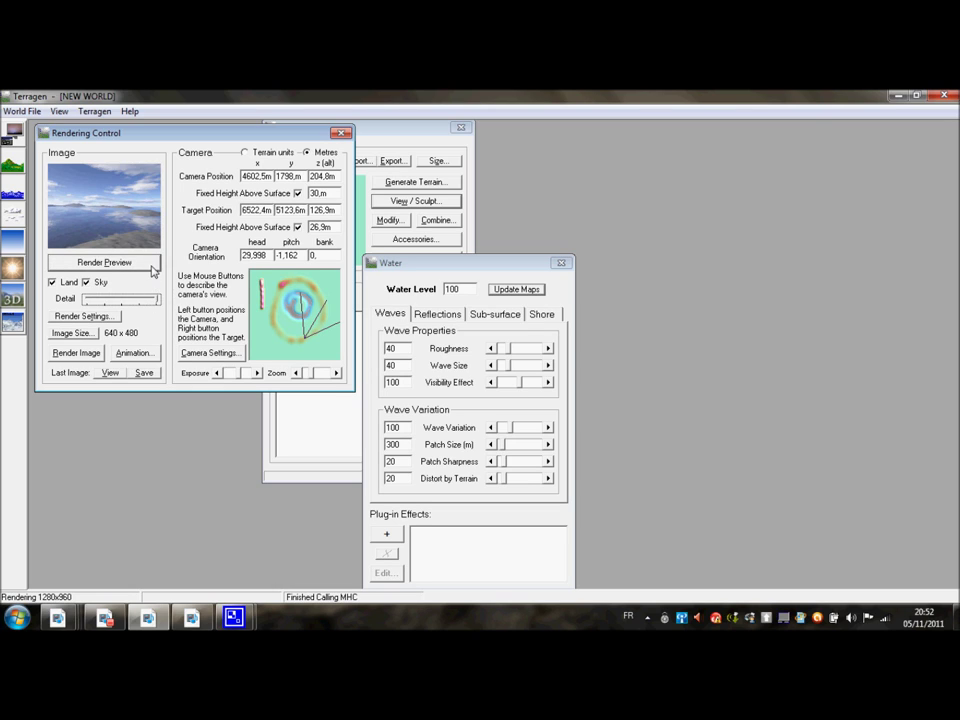
left_click(145, 263)
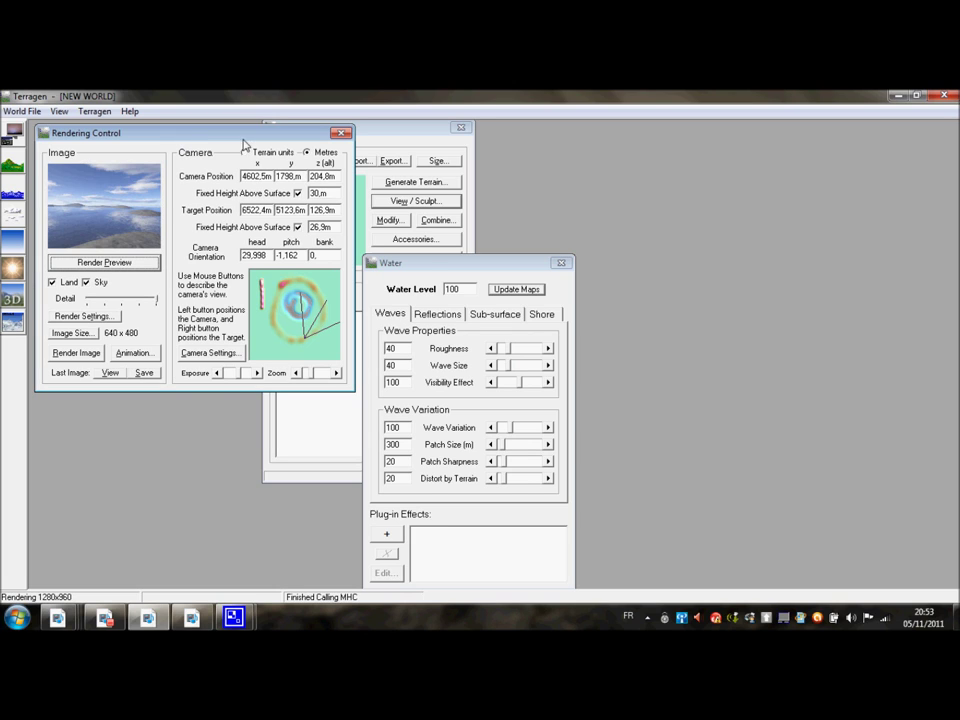
left_click_drag(437, 270, 471, 173)
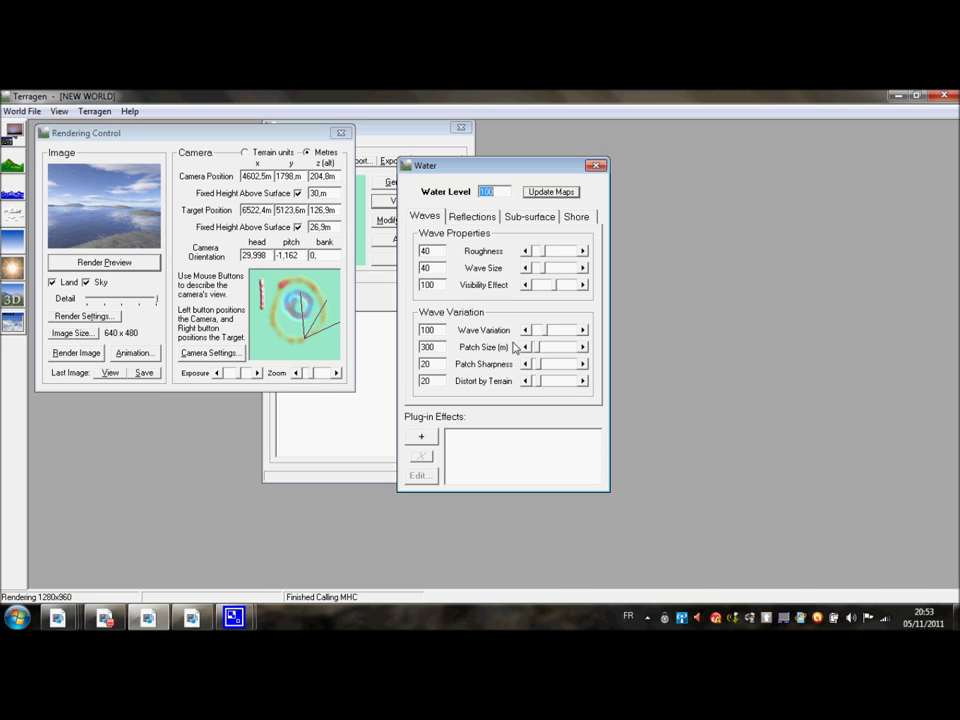
left_click(482, 217)
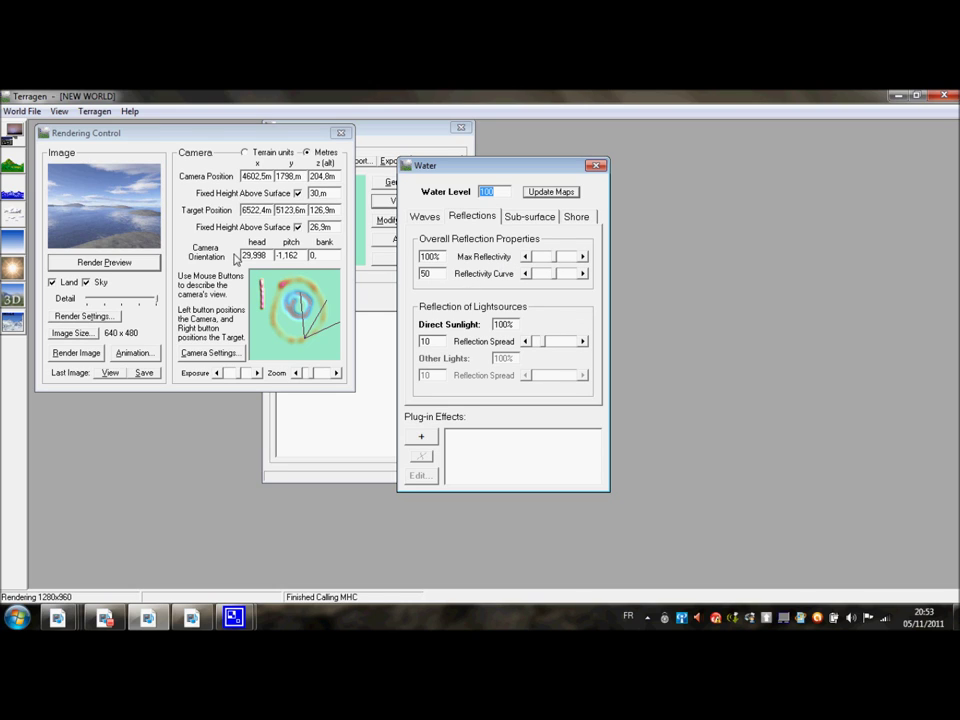
- Raise maximum water reflectivity to 200% and the reflectivity curve to 100, previewing each
left_click_drag(555, 261, 577, 257)
left_click(134, 266)
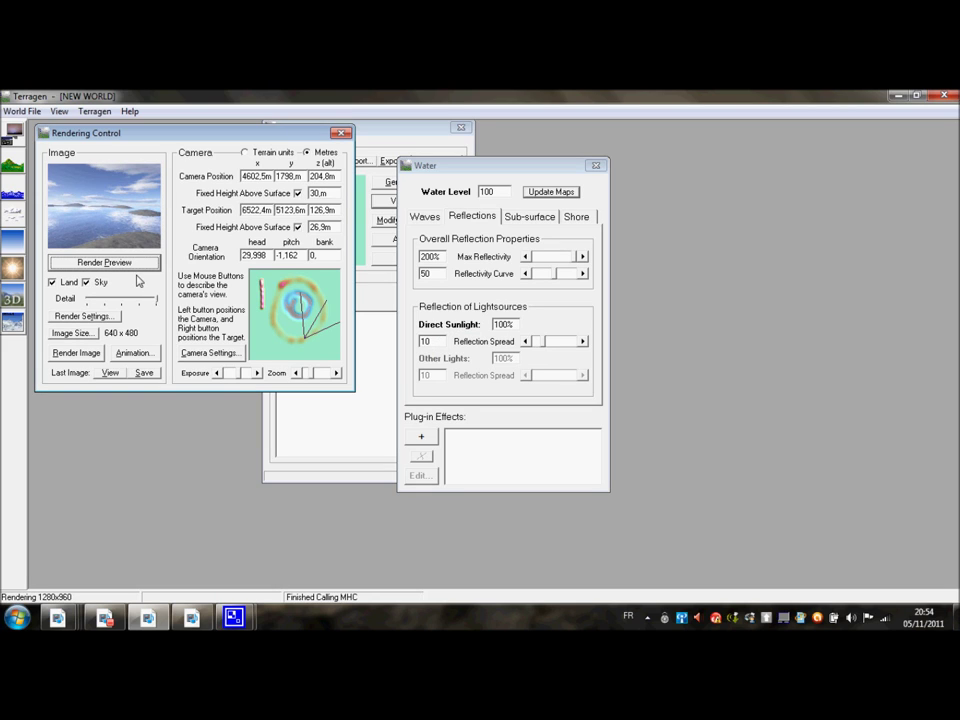
left_click(556, 282)
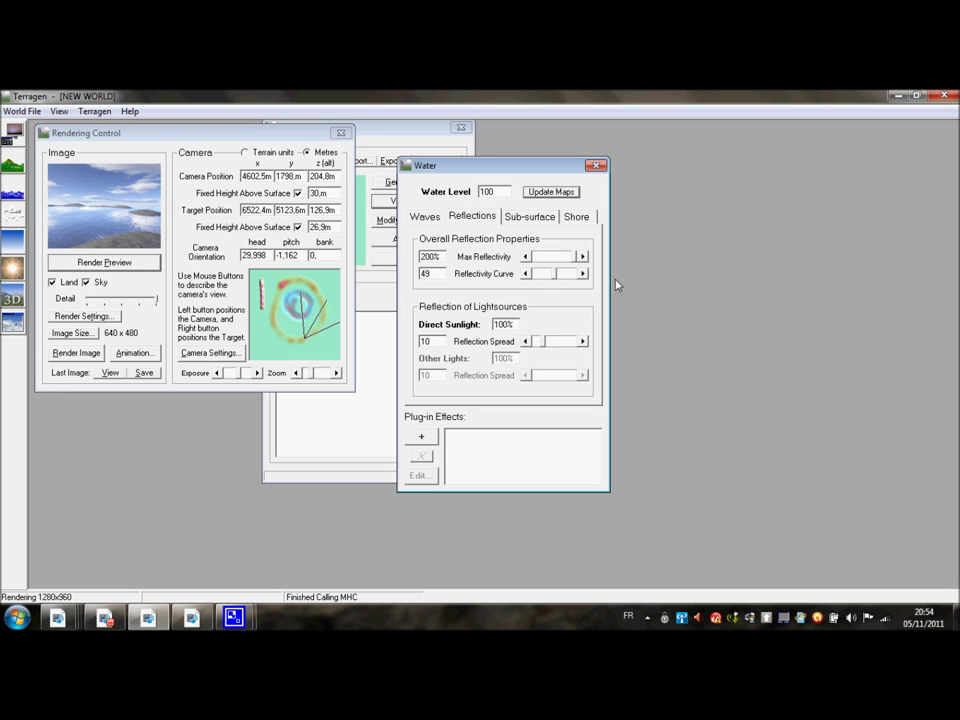
left_click_drag(558, 277, 578, 274)
left_click(80, 262)
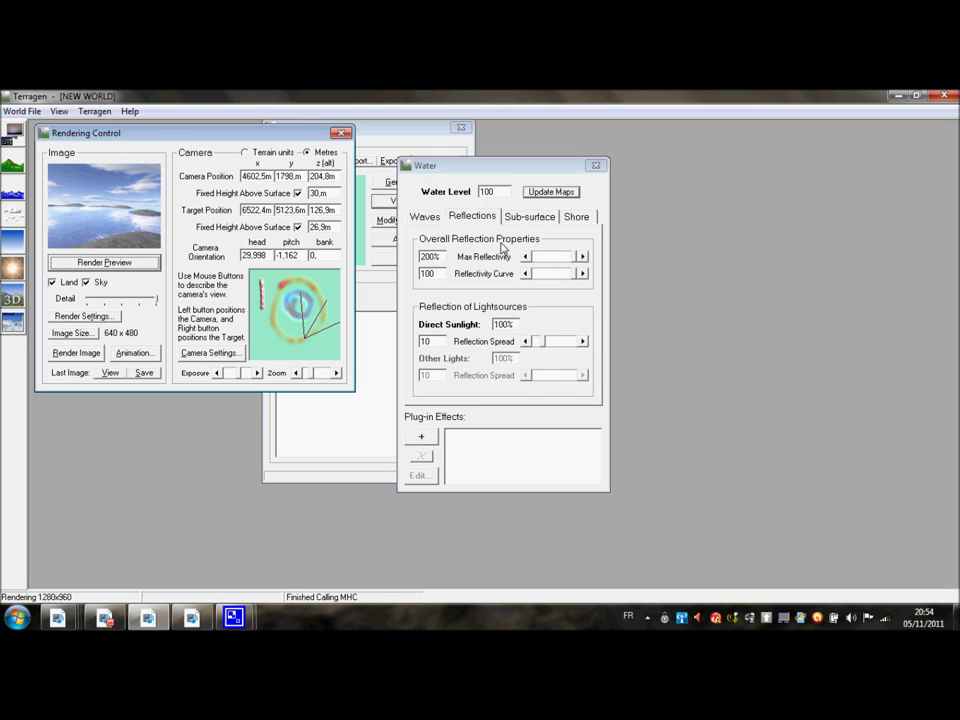
left_click(517, 218)
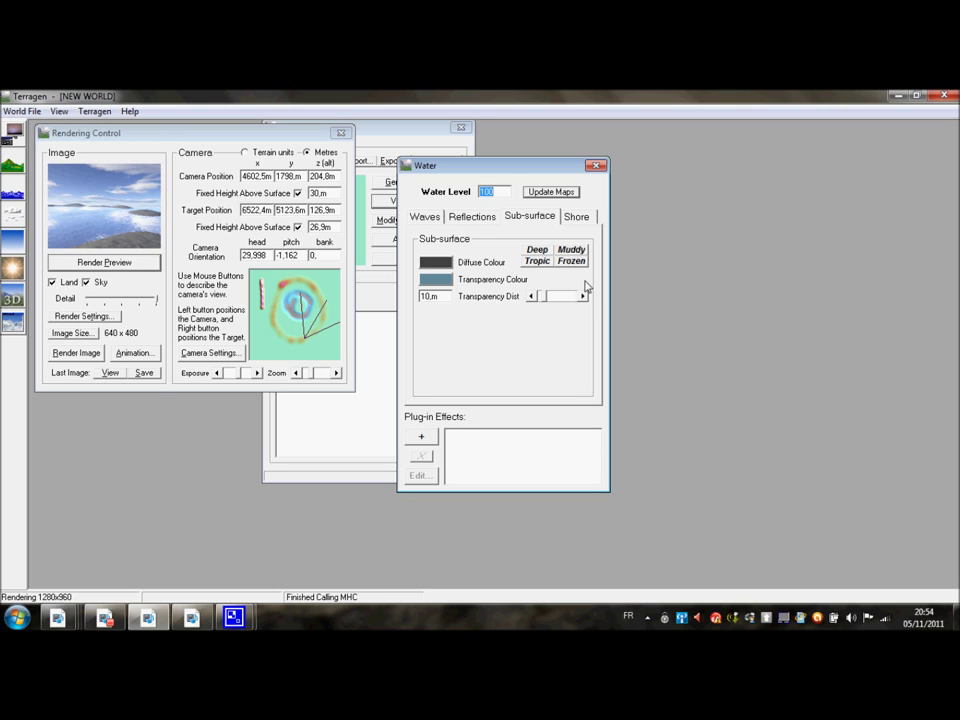
- Compare the Deep, Muddy and Frozen water presets, settling on Tropic with 90 m transparency
left_click(545, 258)
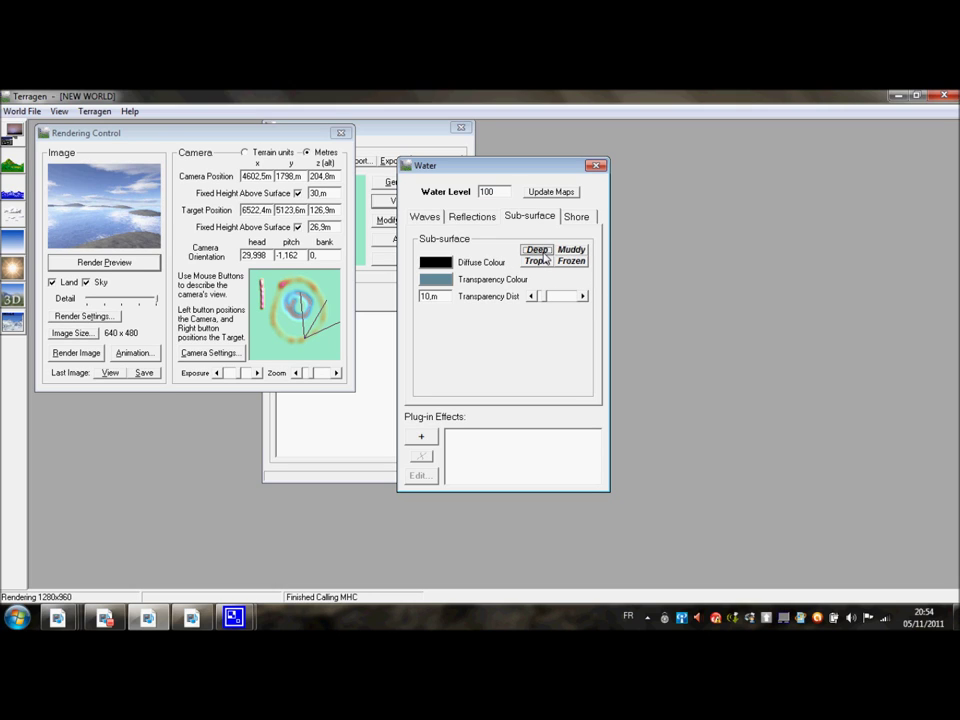
left_click(118, 264)
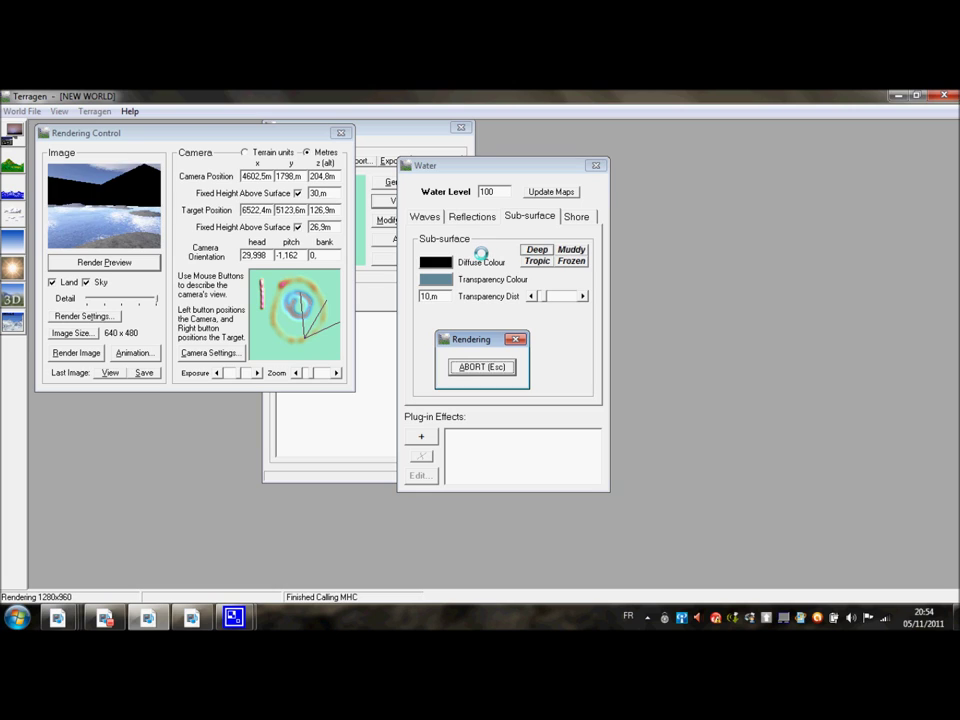
left_click(571, 250)
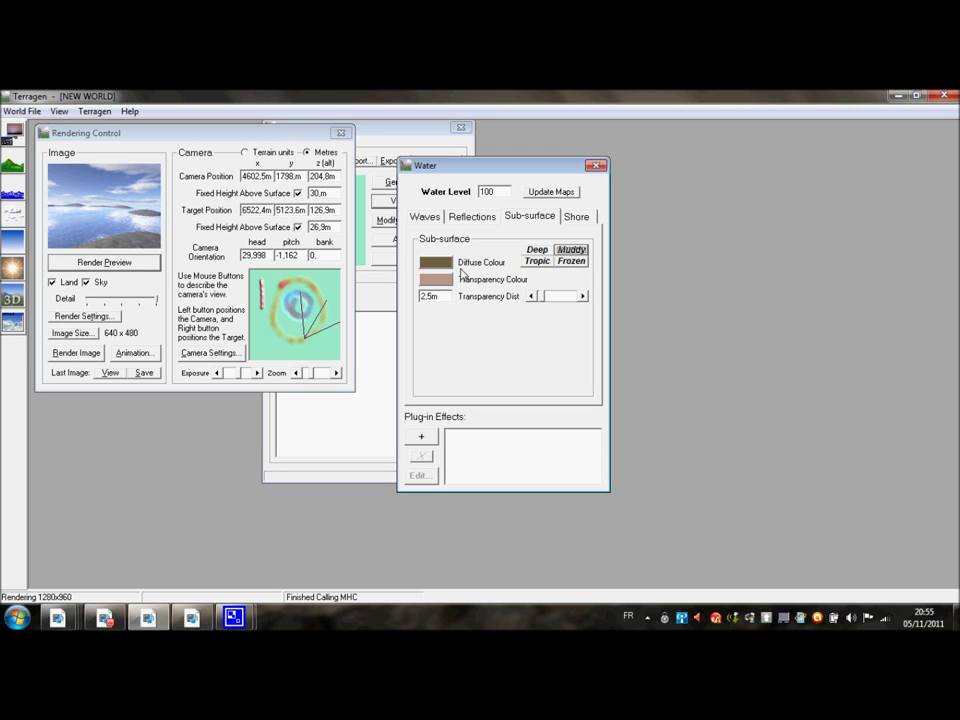
left_click(145, 260)
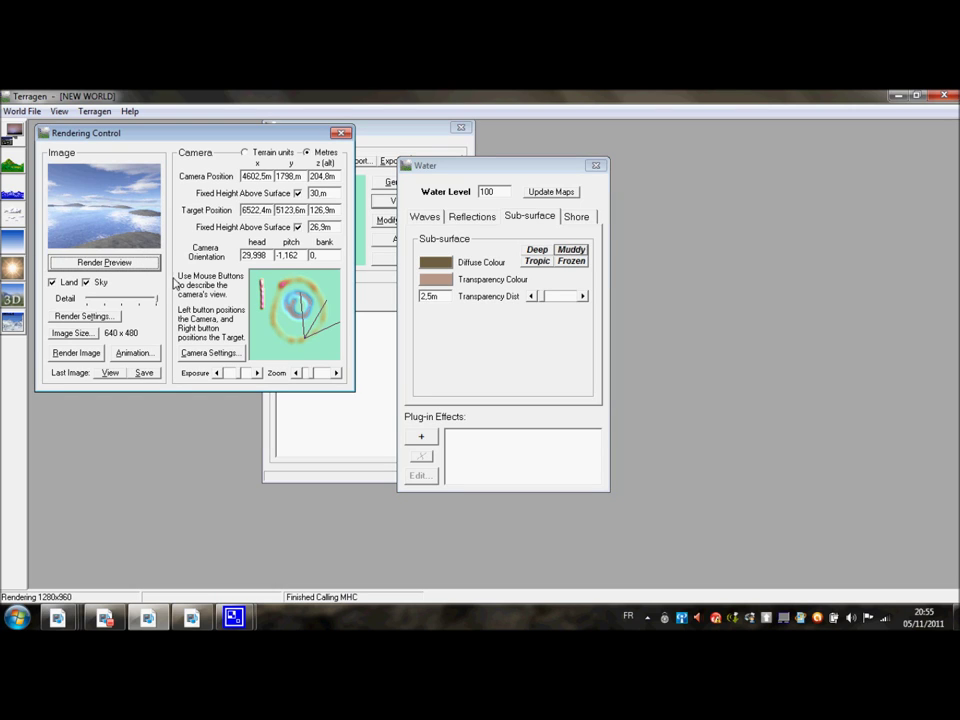
left_click(137, 262)
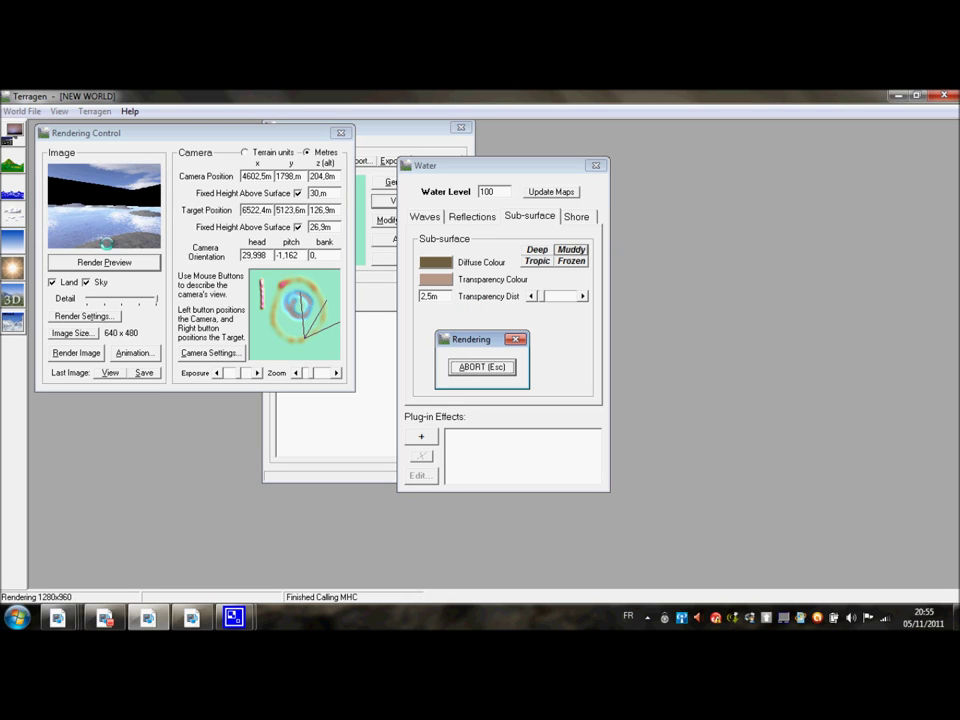
left_click(535, 261)
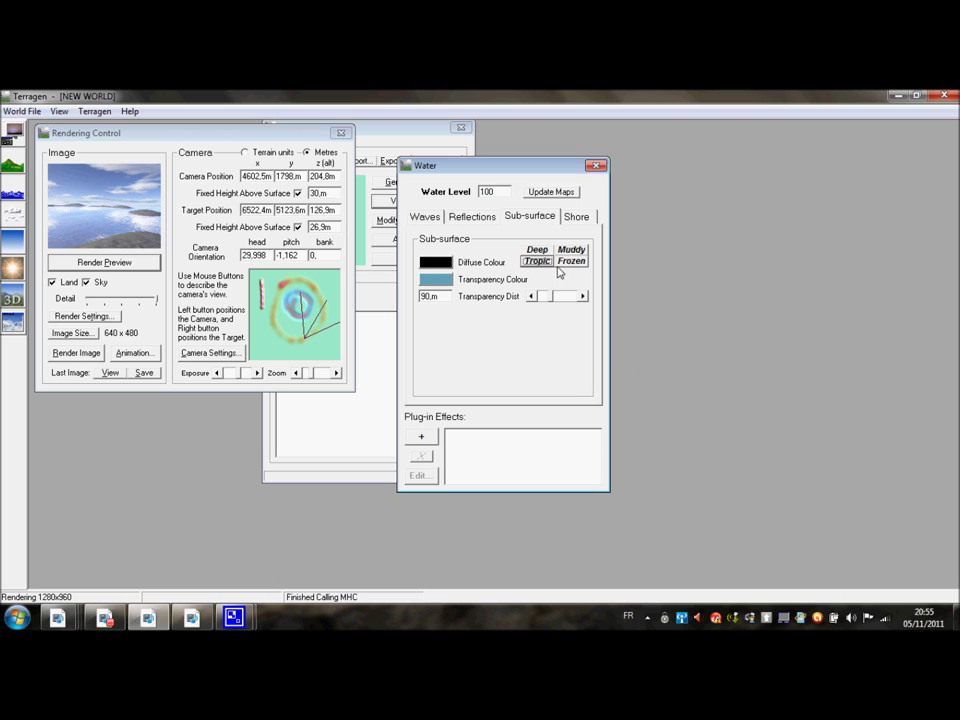
left_click(567, 263)
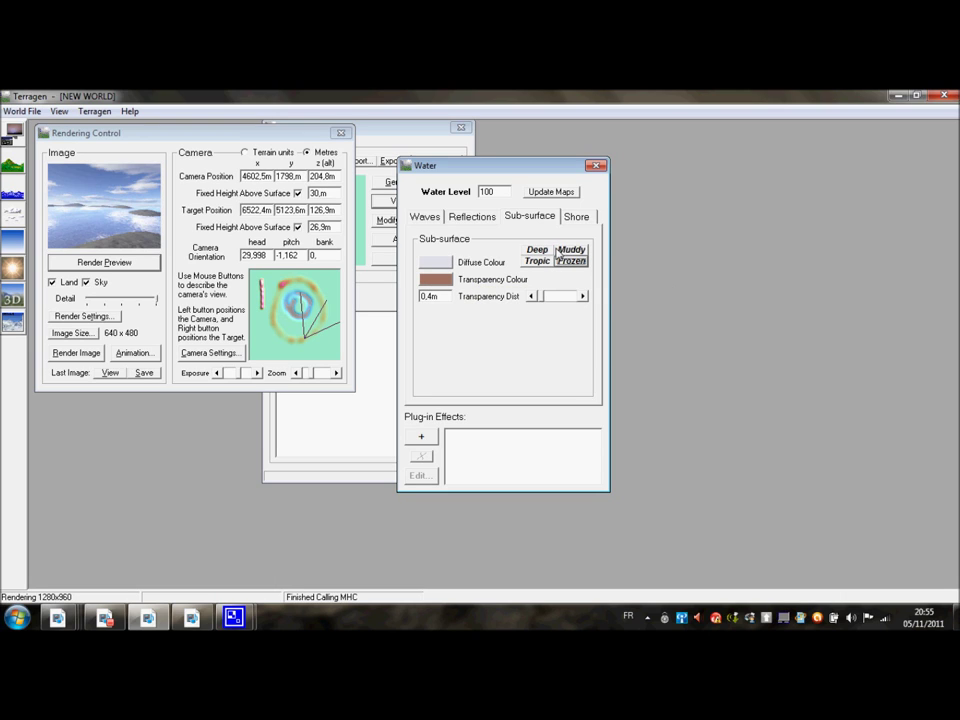
left_click(538, 250)
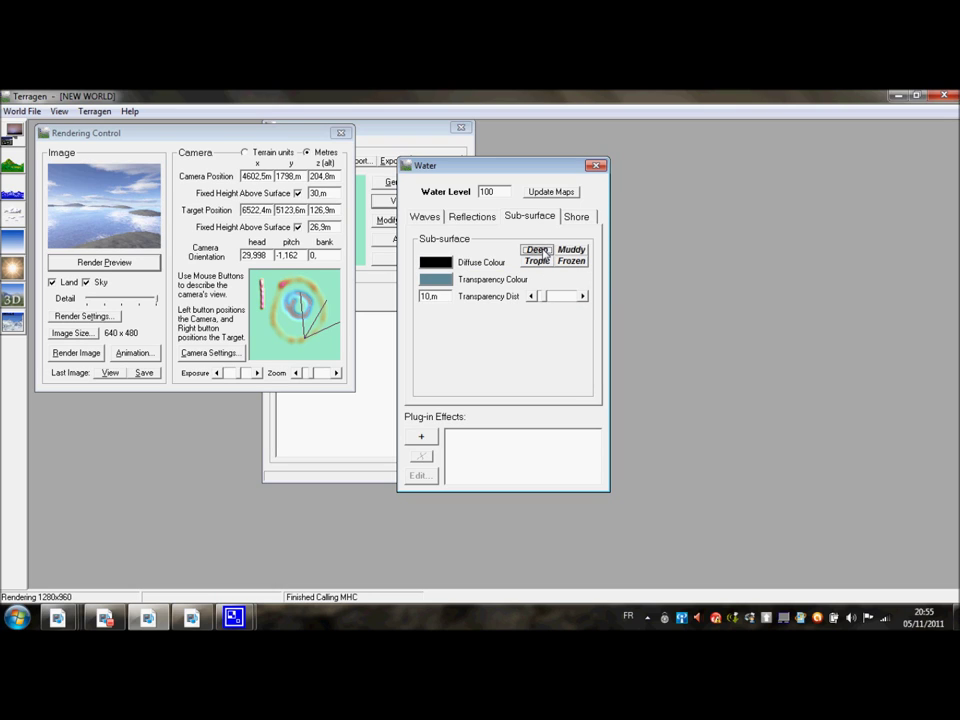
left_click(545, 262)
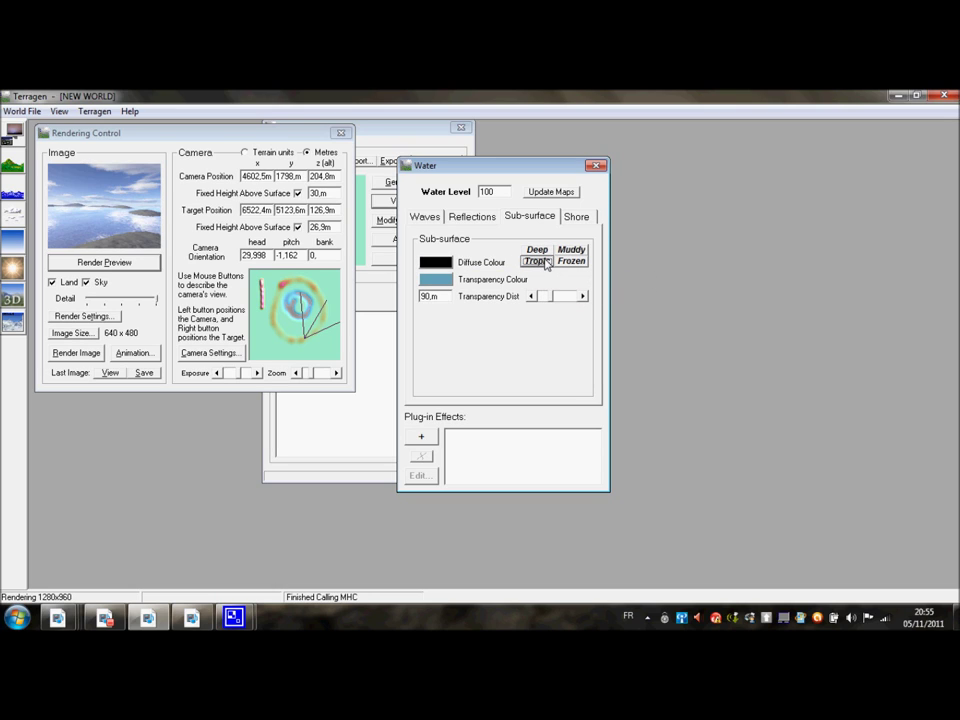
left_click(580, 218)
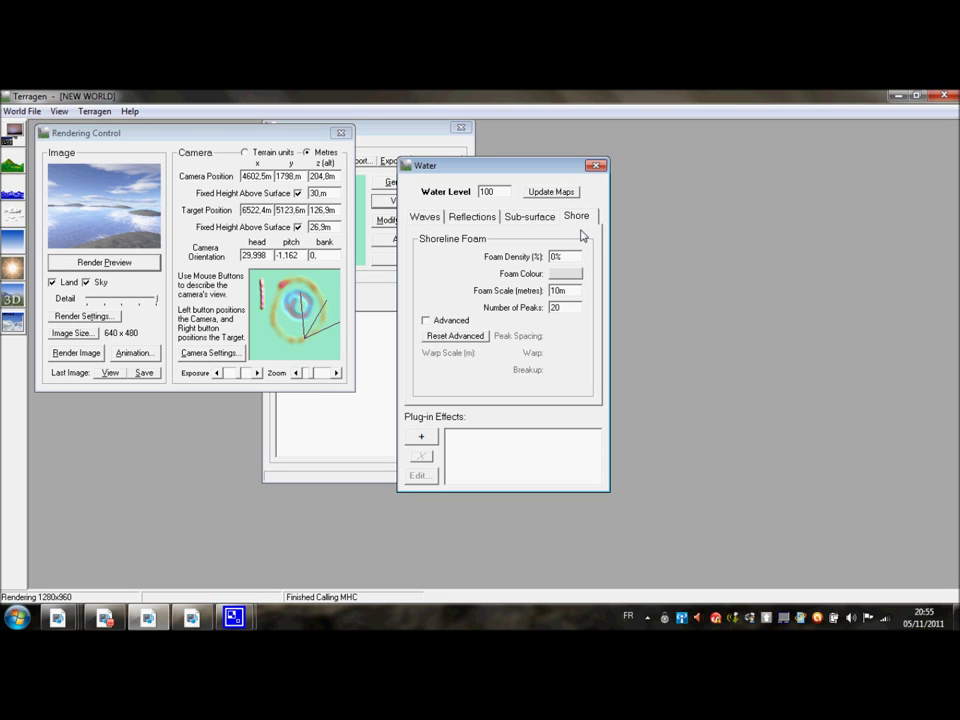
- Set wave size 200, variation 400, visibility effect 200 and roughness 10, then update the maps
left_click(425, 216)
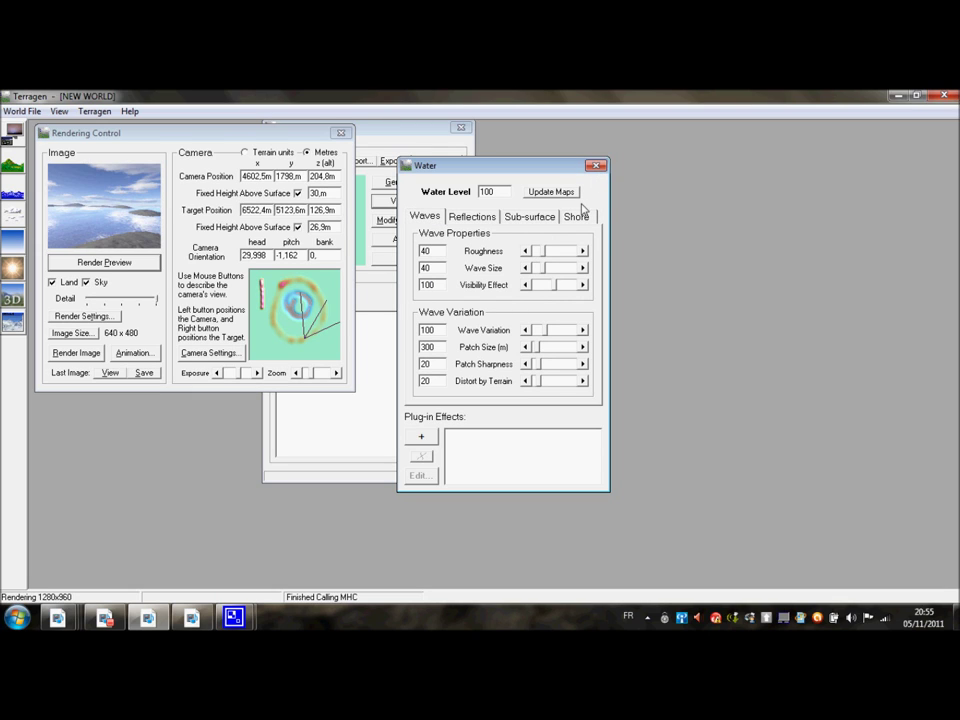
left_click_drag(545, 276, 575, 268)
left_click(120, 262)
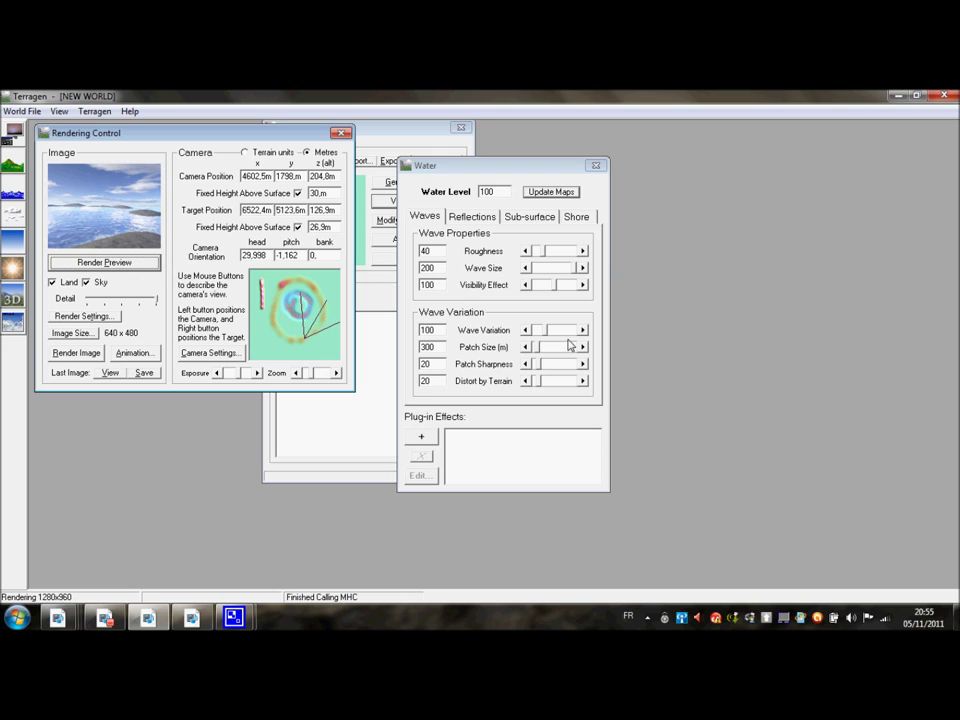
left_click_drag(539, 330, 577, 330)
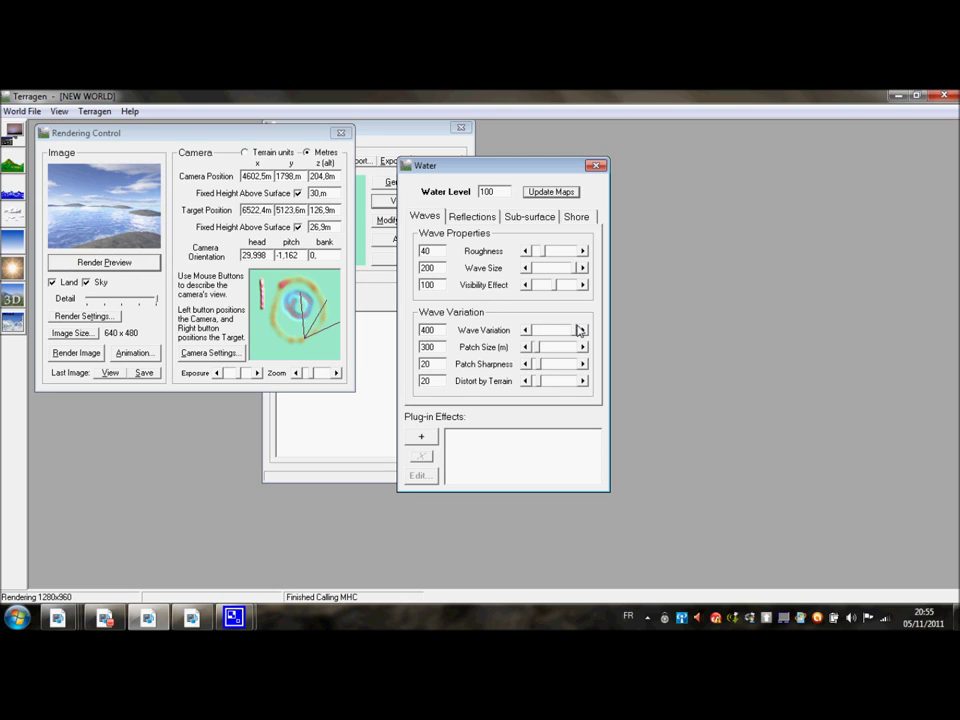
left_click(576, 285)
left_click_drag(542, 251, 533, 251)
left_click(147, 262)
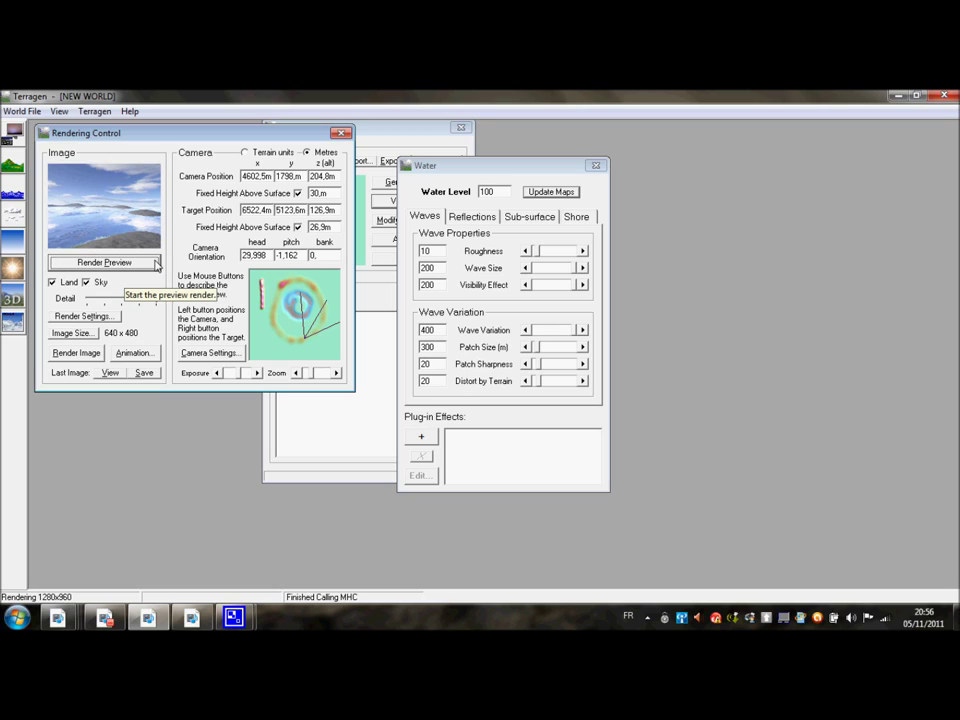
left_click(532, 189)
left_click(531, 191)
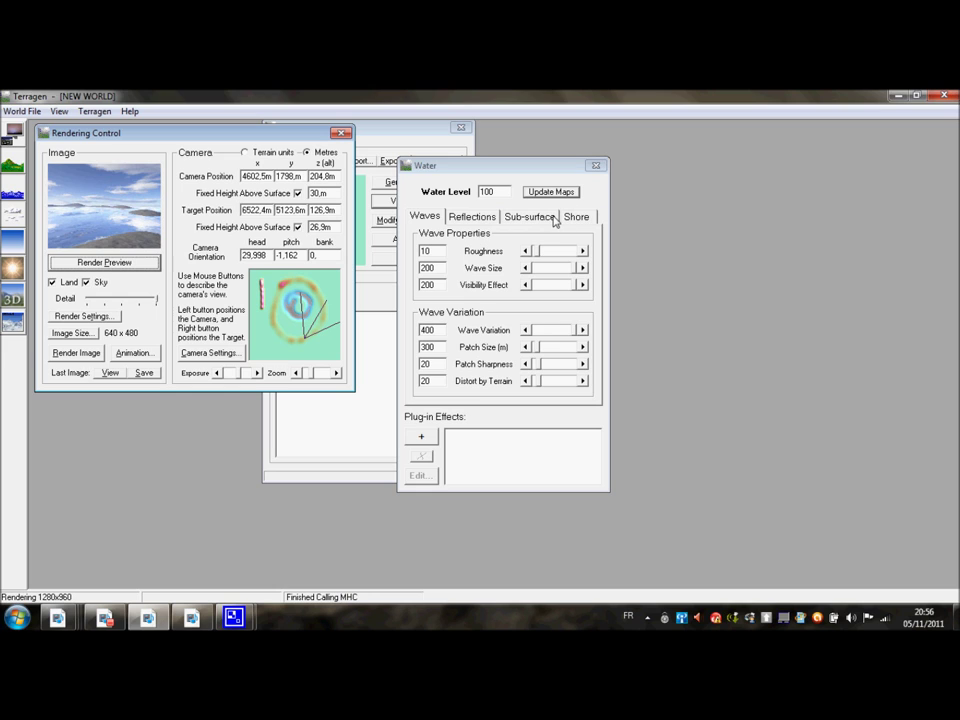
left_click(530, 217)
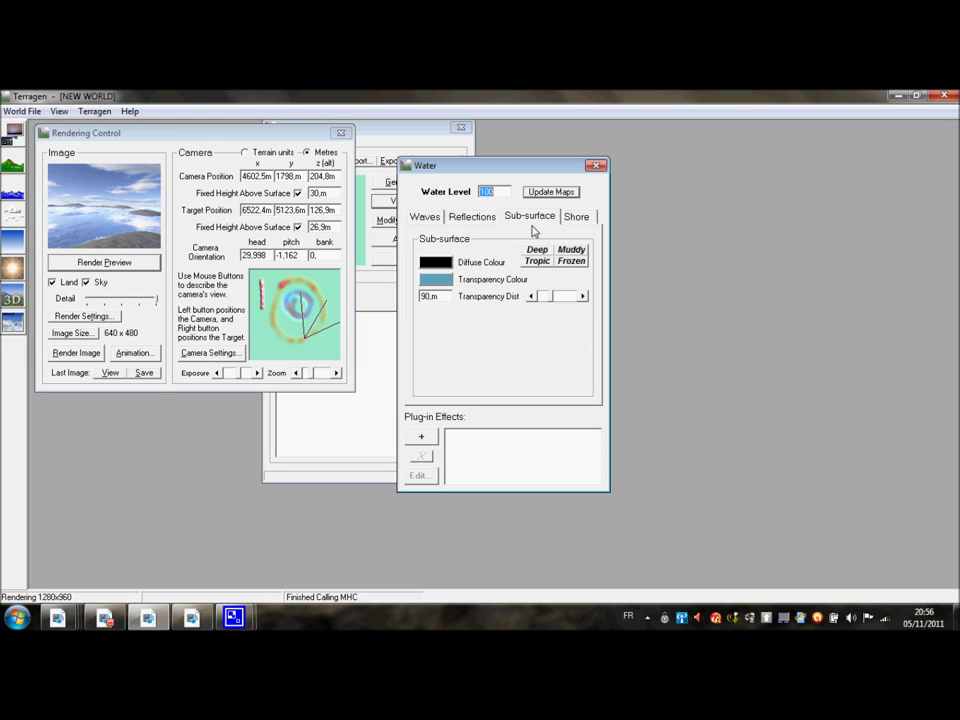
- Change the water transparency colour to black (0, 0, 0) and render a preview
left_click(446, 263)
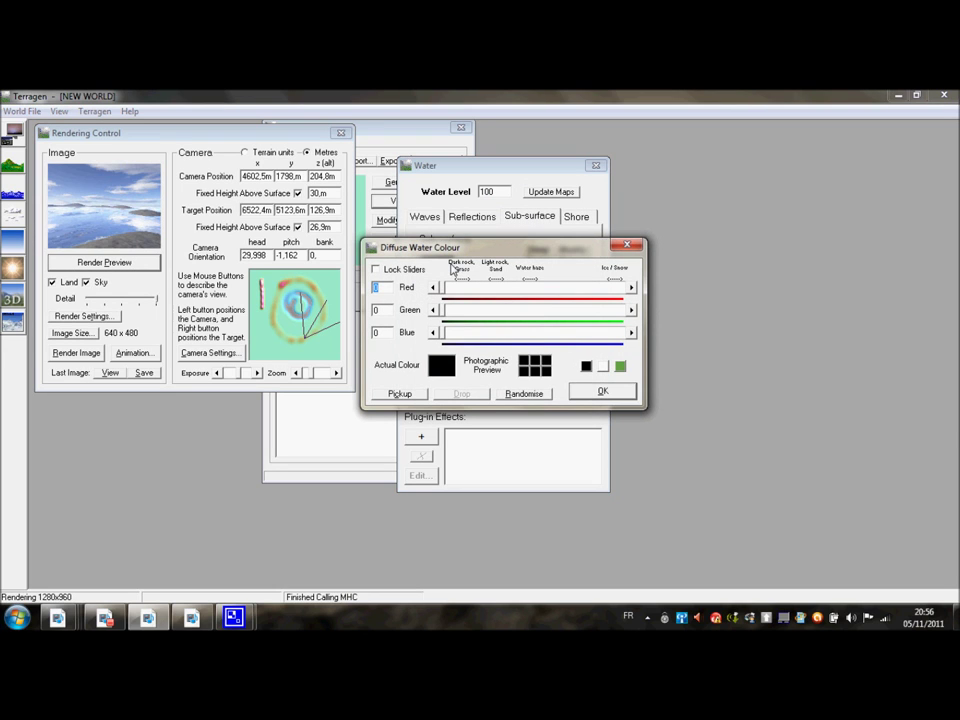
left_click(627, 245)
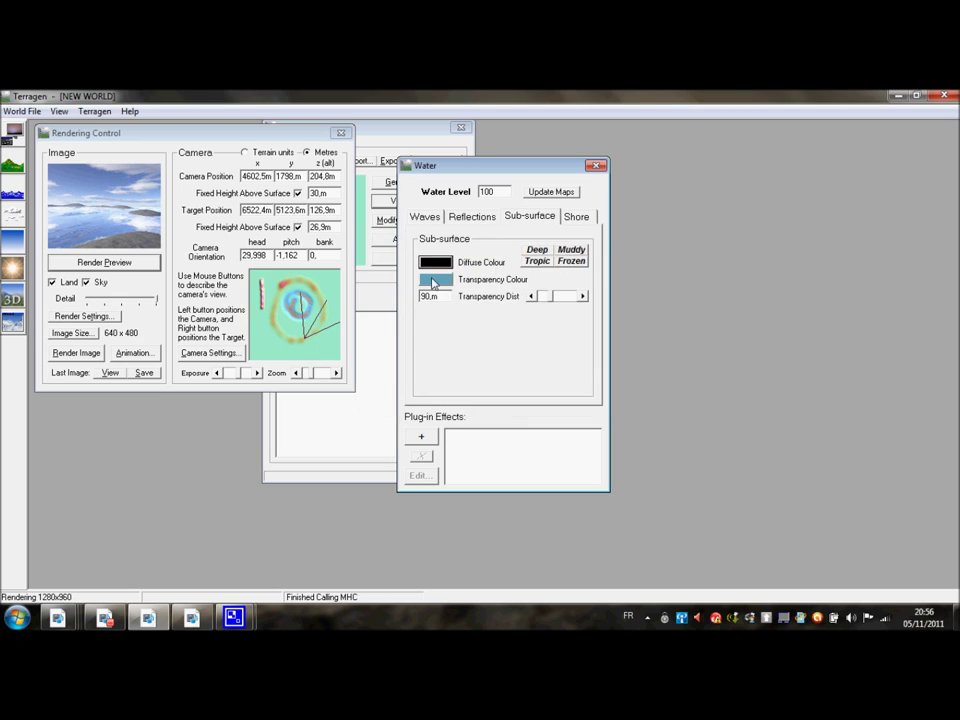
left_click(434, 281)
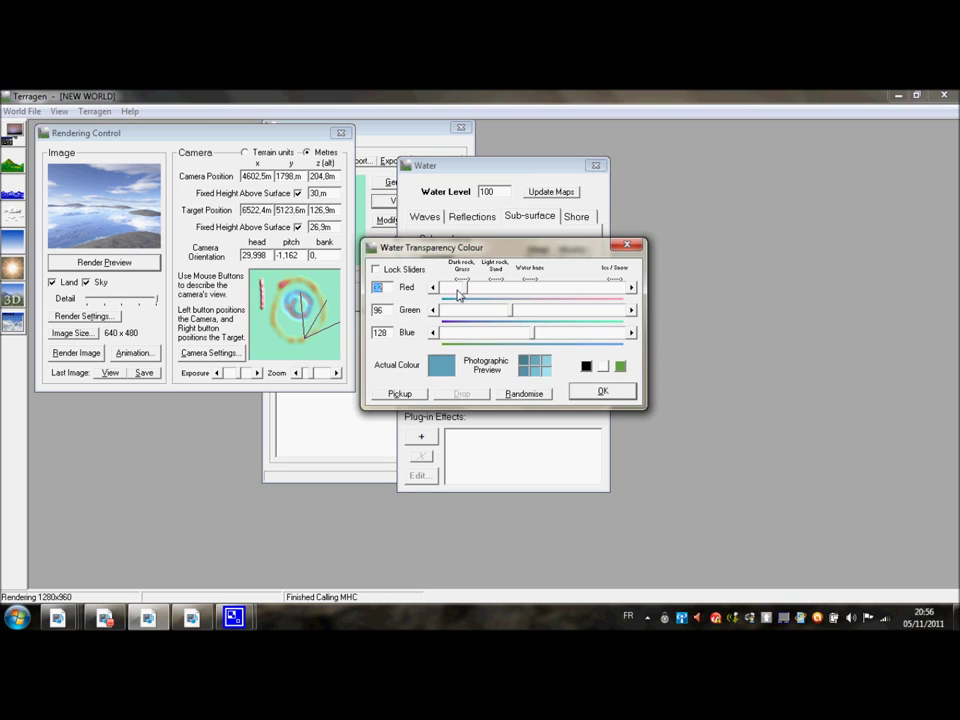
left_click(620, 367)
left_click(602, 391)
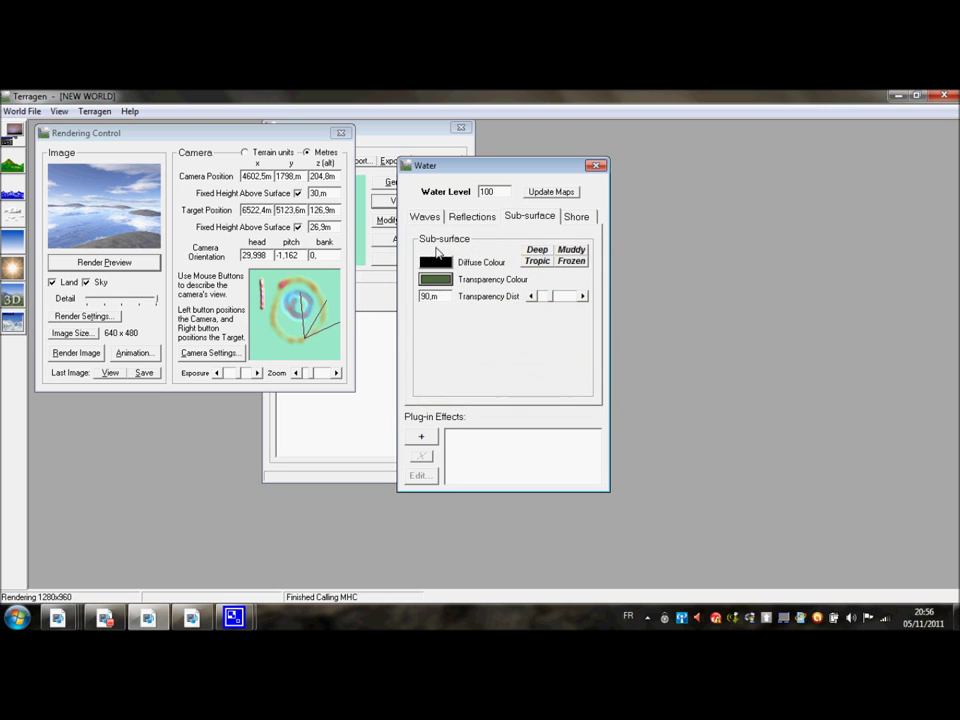
left_click(436, 260)
left_click(602, 390)
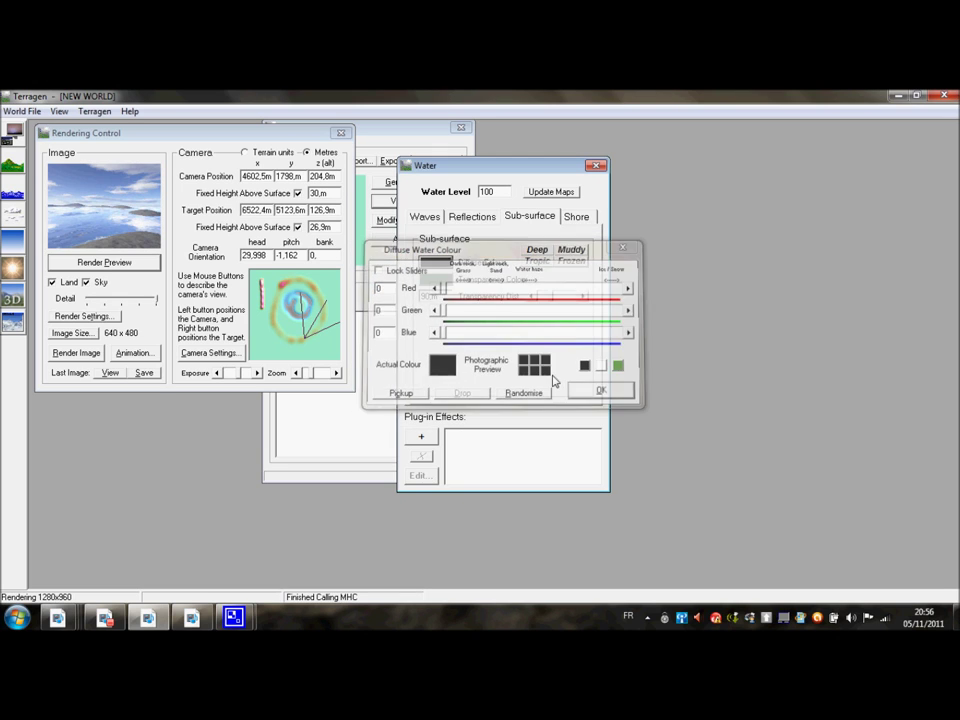
left_click(435, 280)
left_click(586, 366)
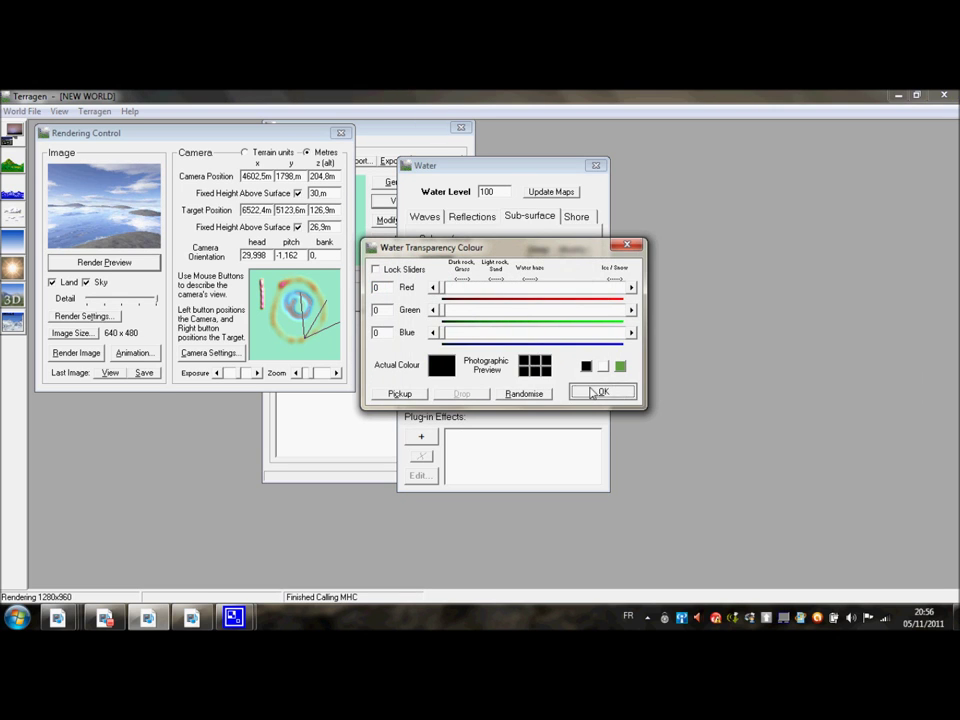
left_click(594, 391)
left_click(142, 263)
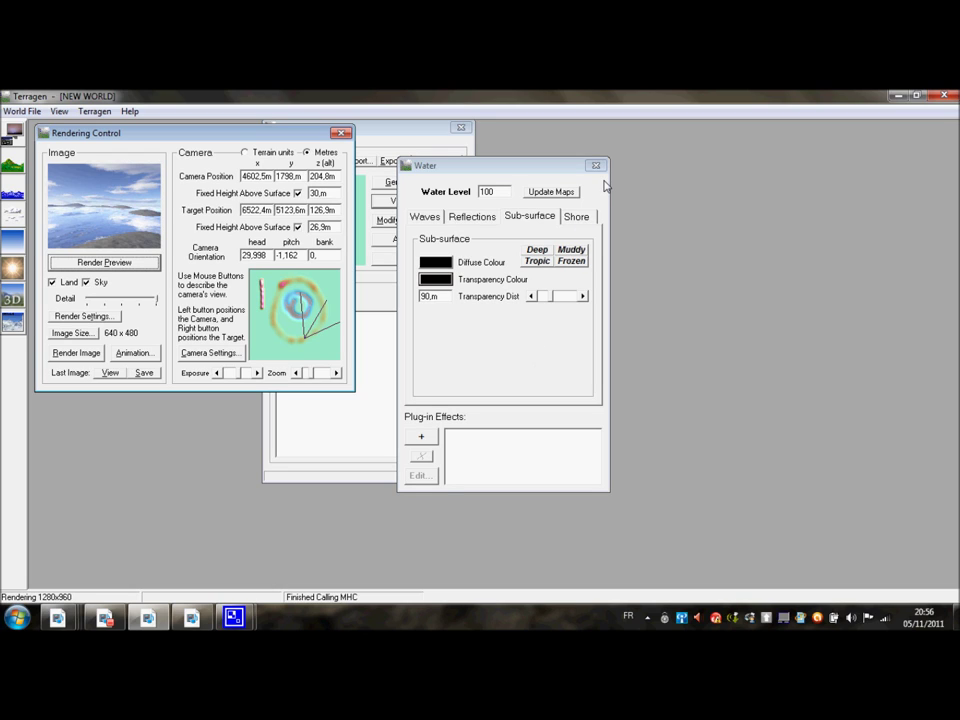
- Close the Water settings and start rendering the final 640x480 image
left_click(456, 131)
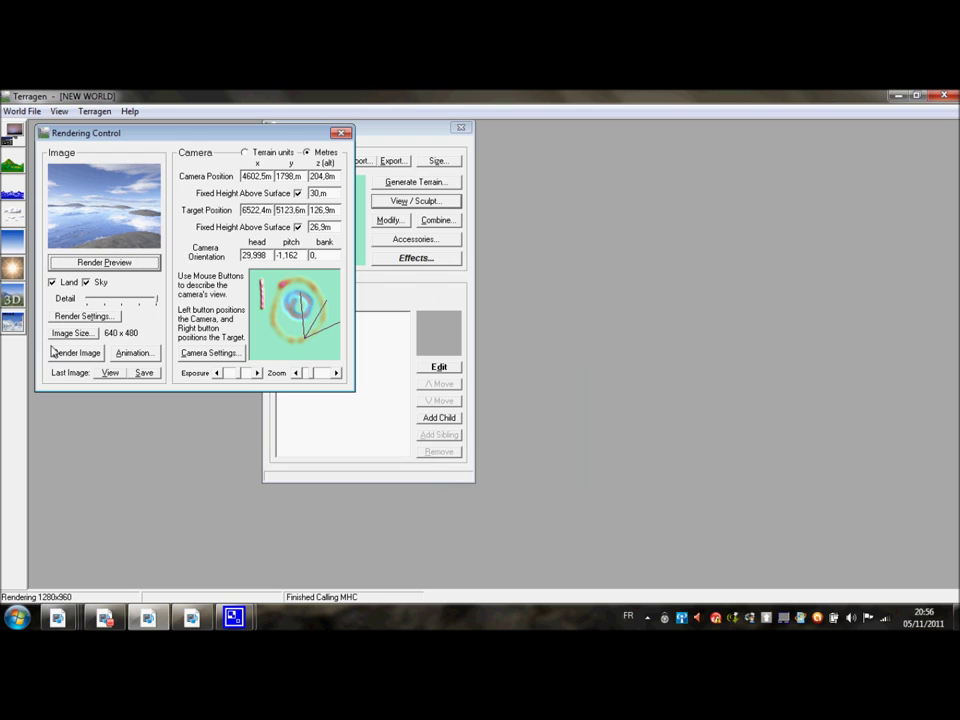
left_click(76, 354)
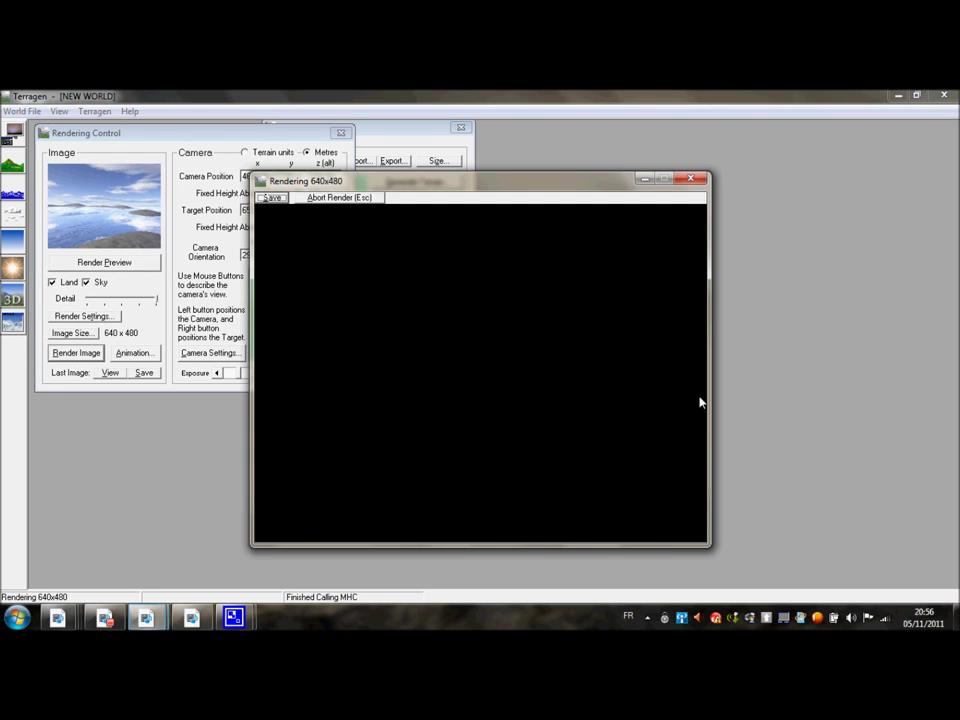
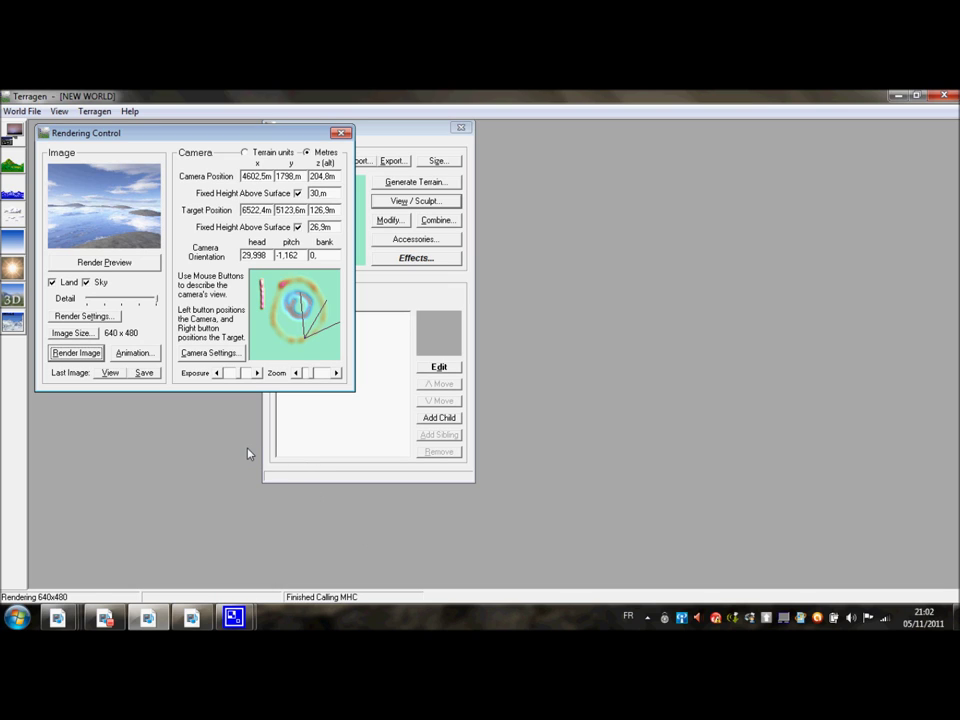
- Lower the sun to just above the horizon, altitude 3.879, in Lighting Conditions
mouse_move(410, 128)
left_mouse_down()
mouse_move(418, 141)
mouse_move(544, 148)
left_mouse_up()
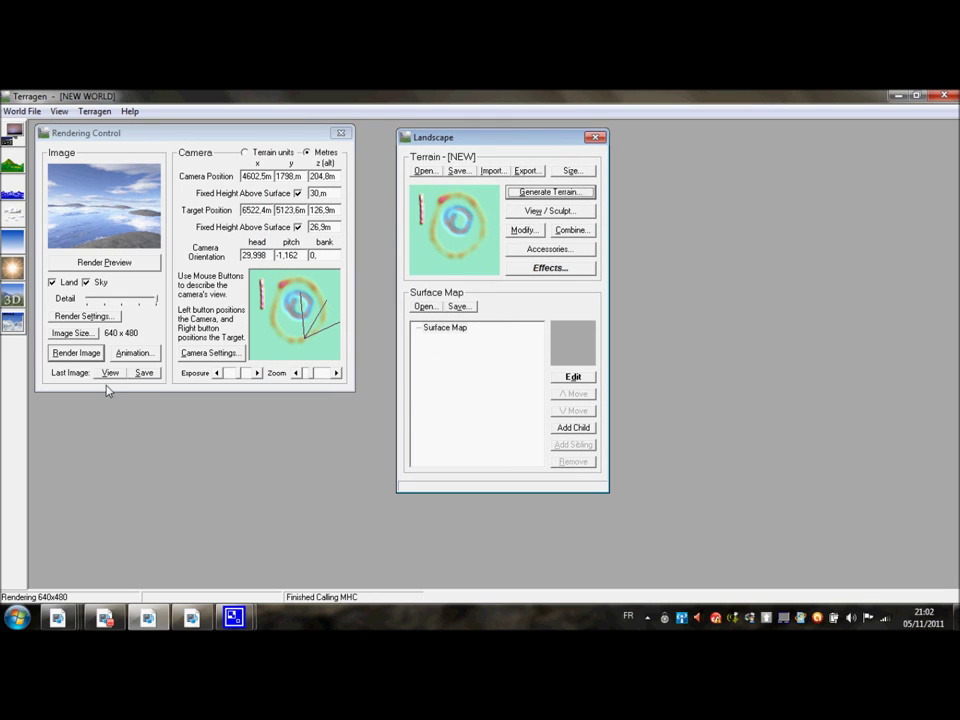
left_click(13, 266)
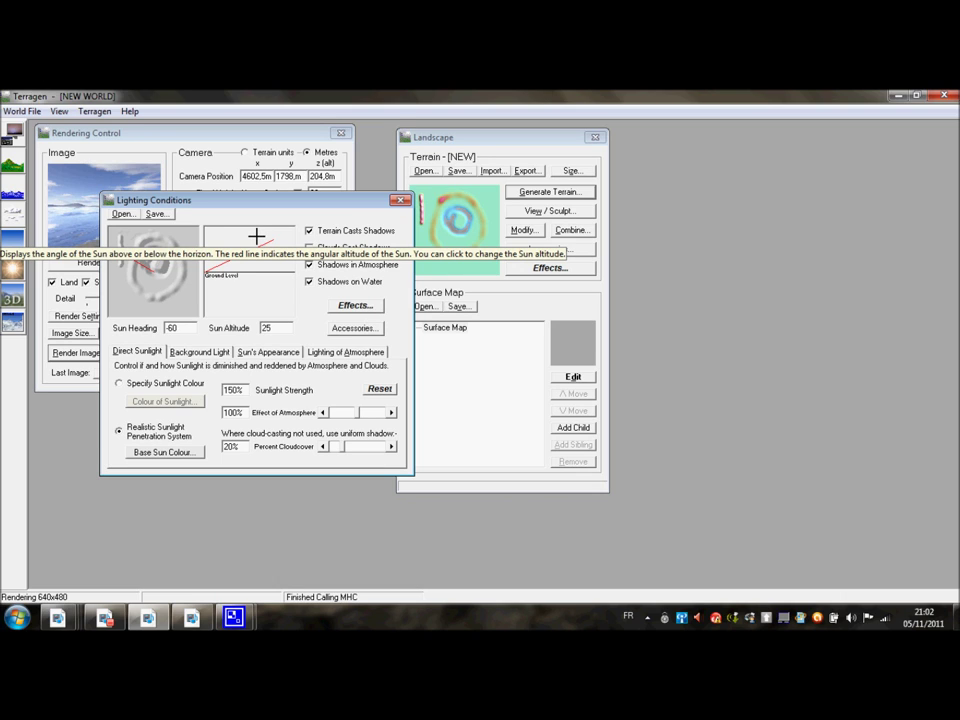
mouse_move(277, 247)
left_mouse_down()
mouse_move(260, 221)
mouse_move(203, 198)
left_mouse_up()
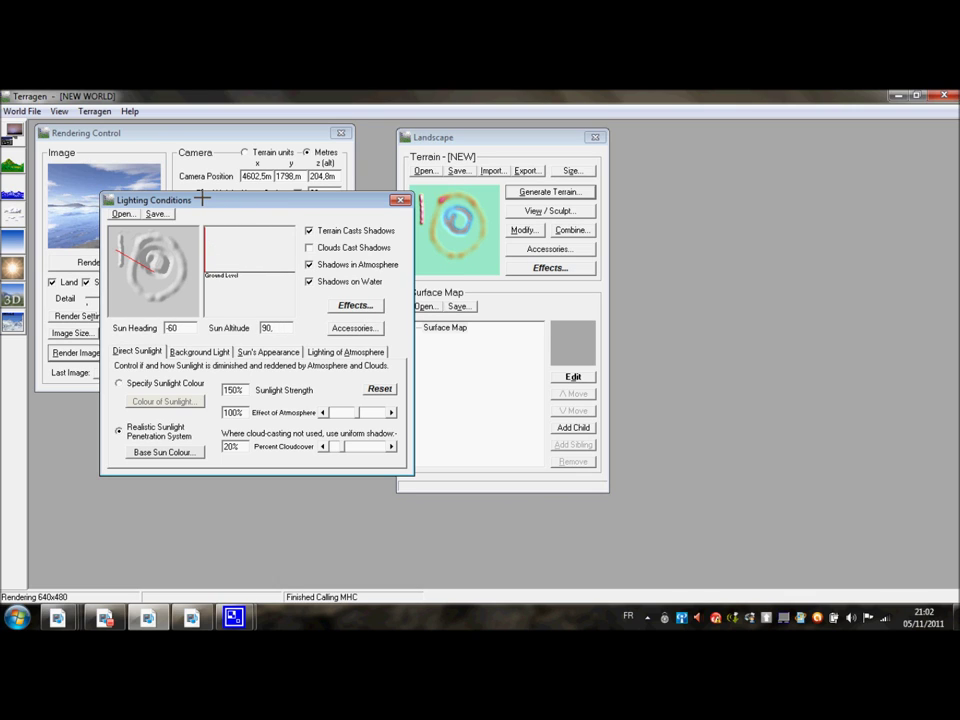
left_click_drag(200, 198, 205, 218)
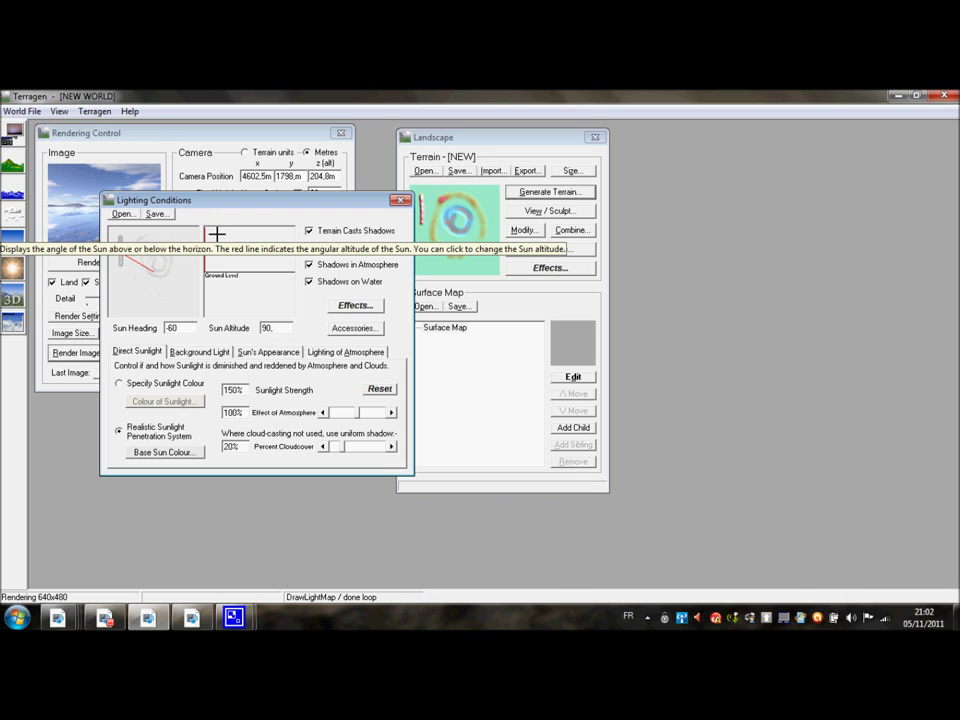
mouse_move(217, 230)
left_mouse_down()
mouse_move(216, 221)
mouse_move(246, 238)
mouse_move(255, 259)
mouse_move(245, 267)
left_mouse_up()
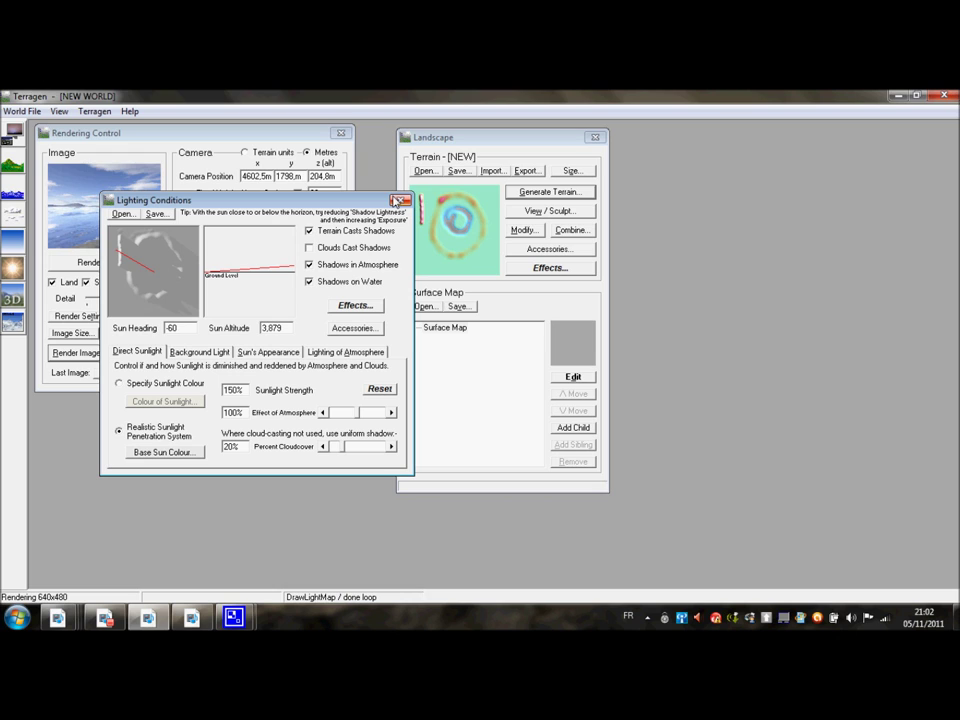
- Render a preview of the landscape under the low sun
left_click(165, 150)
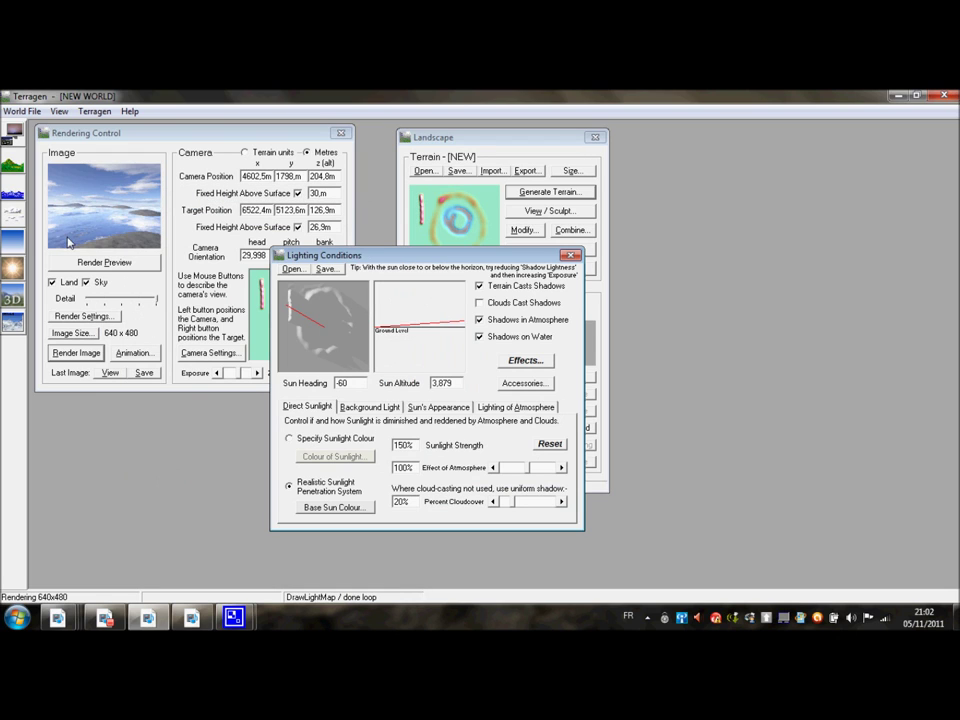
left_click(88, 262)
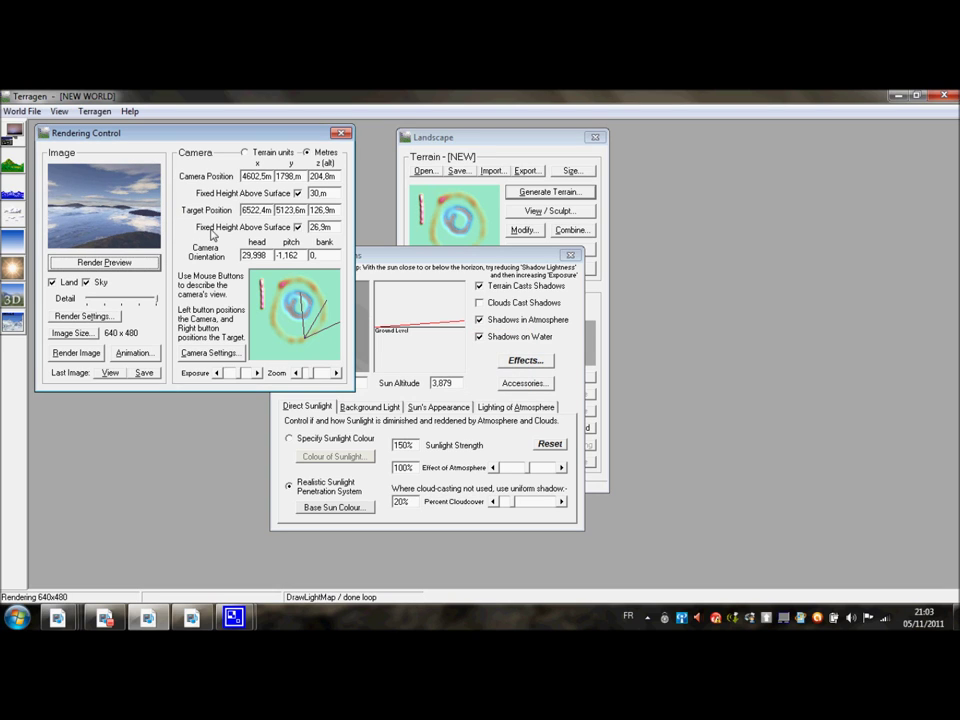
left_click(484, 157)
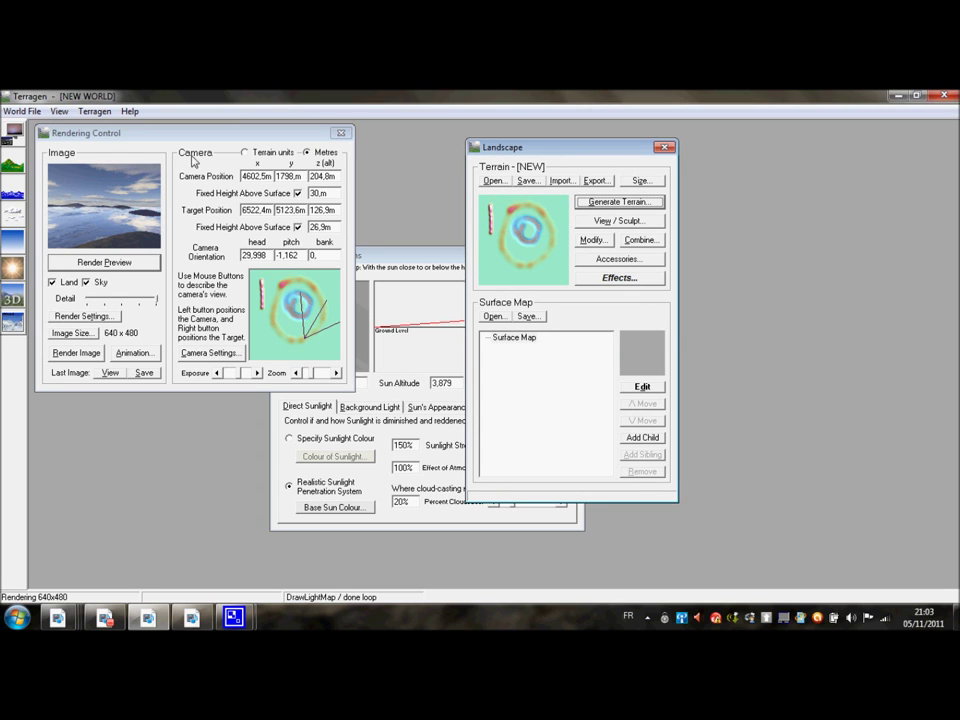
left_click(26, 111)
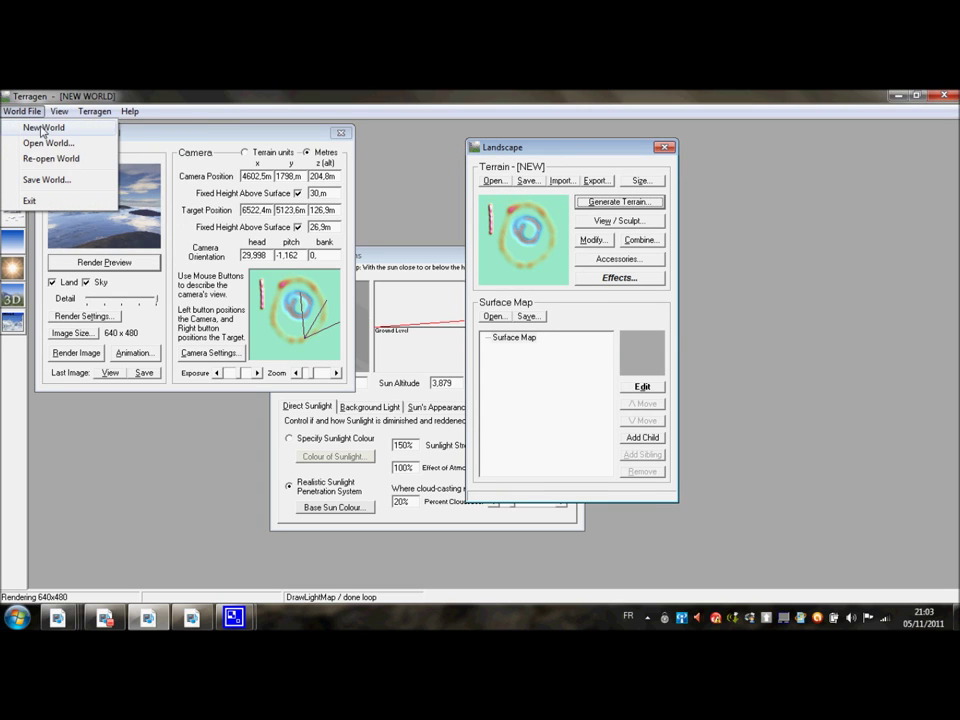
- Start a new, empty world, discarding the current one
left_click(45, 127)
left_click(551, 403)
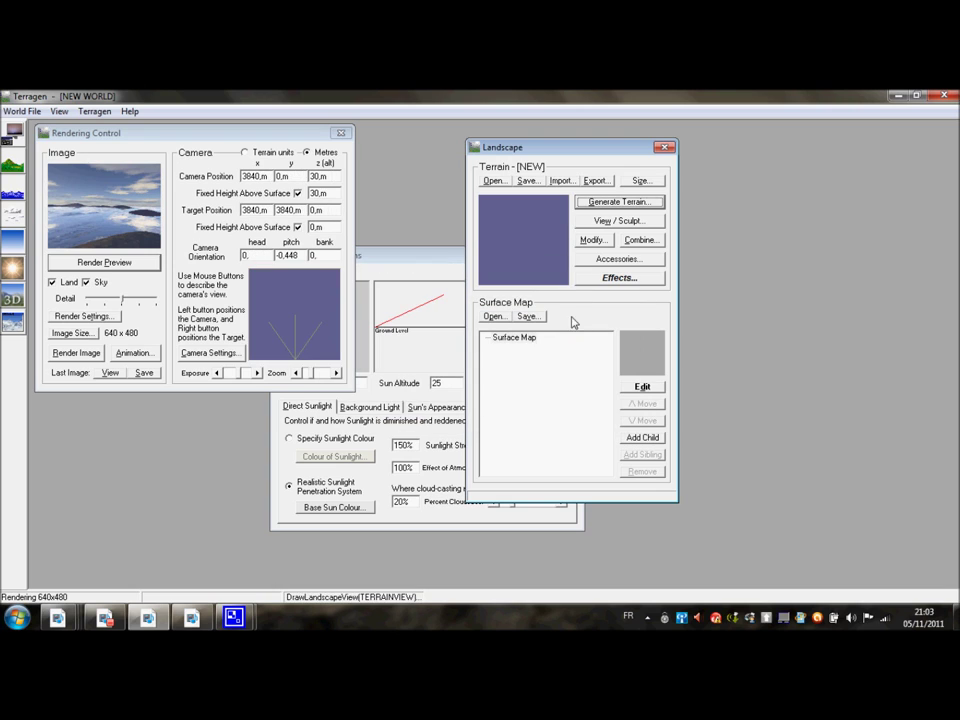
left_click(617, 220)
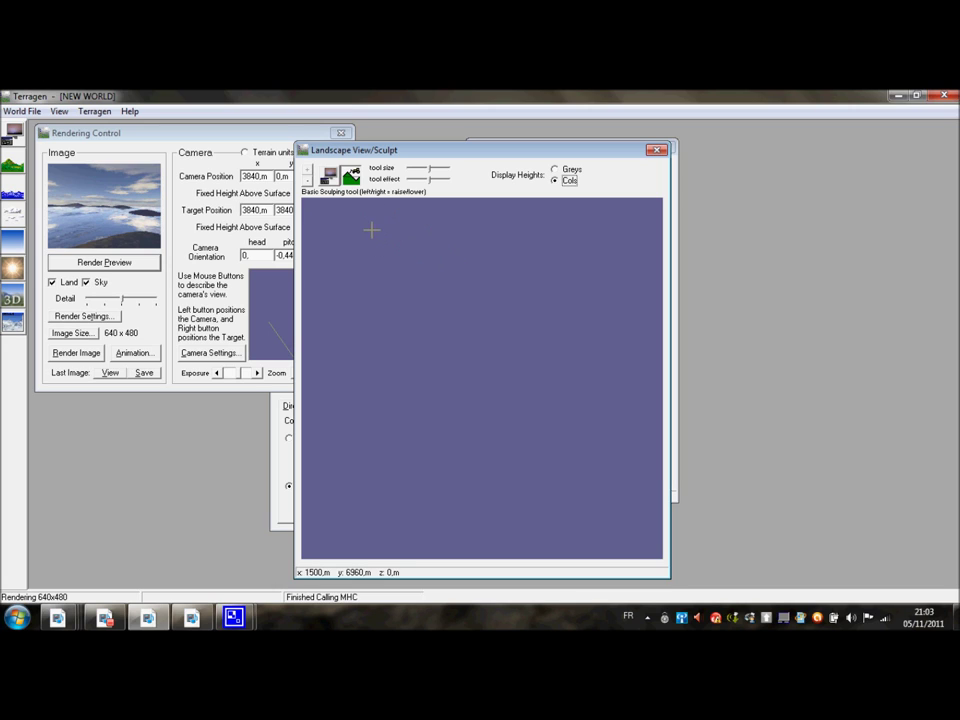
- Raise sculpting strength and paint a long left ridge, three short ridges and three bumps
left_click_drag(429, 180, 444, 184)
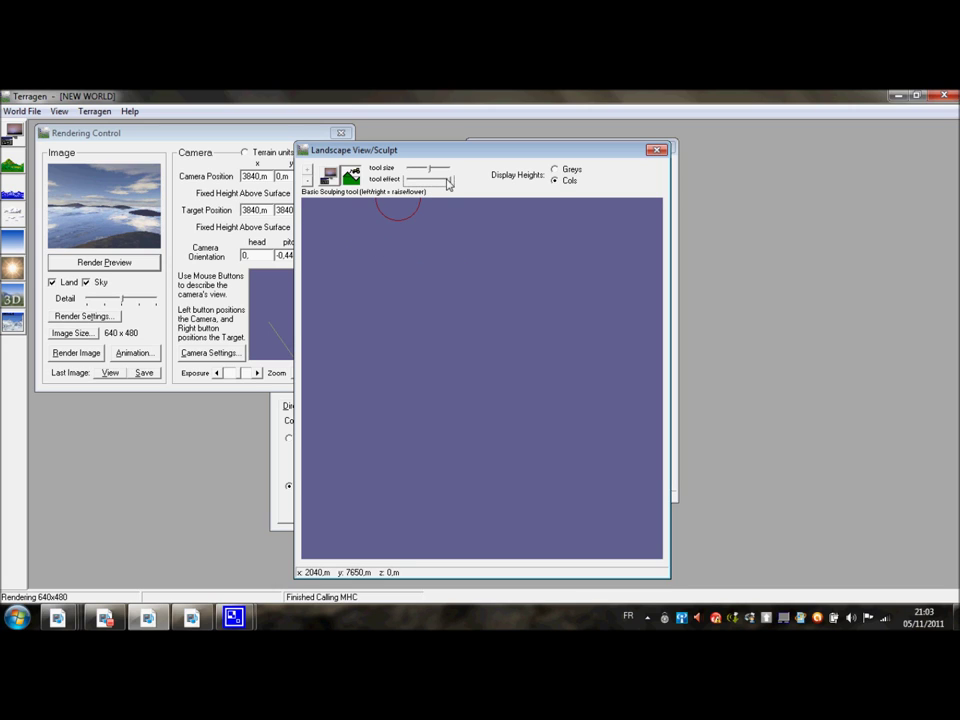
mouse_move(424, 231)
left_mouse_down()
mouse_move(398, 313)
mouse_move(396, 500)
left_mouse_up()
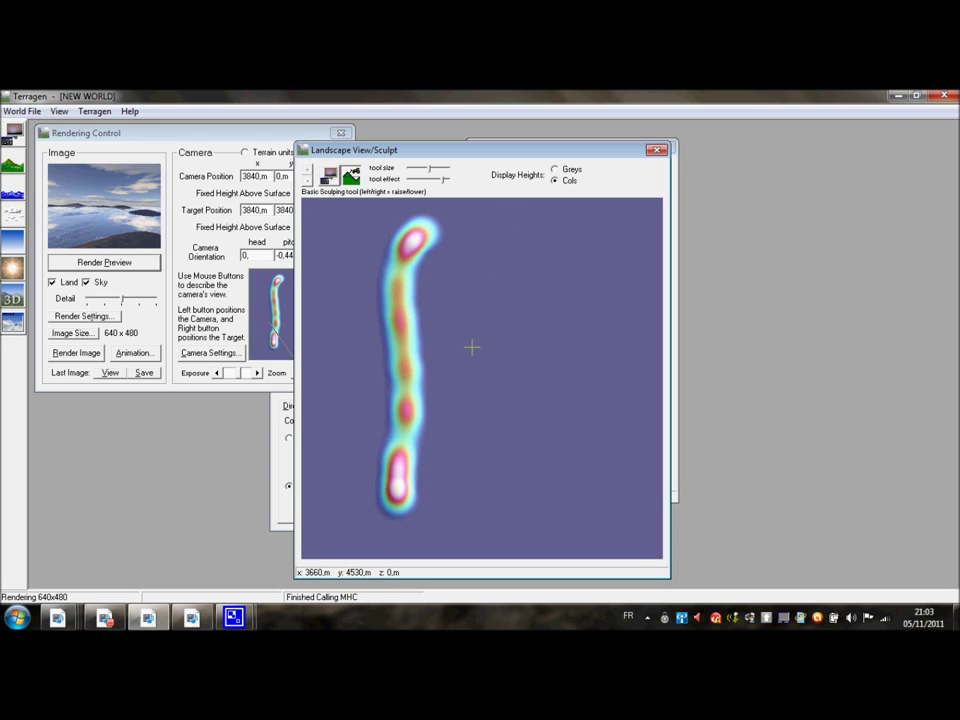
left_click_drag(454, 349, 500, 357)
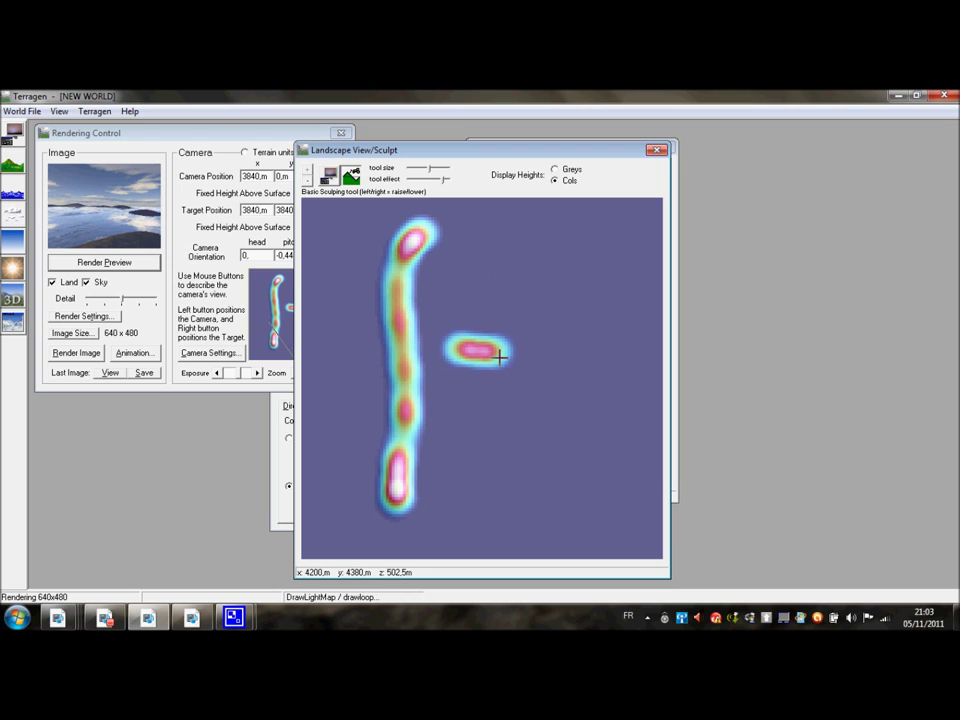
left_click_drag(474, 431, 535, 445)
left_click_drag(592, 262, 616, 290)
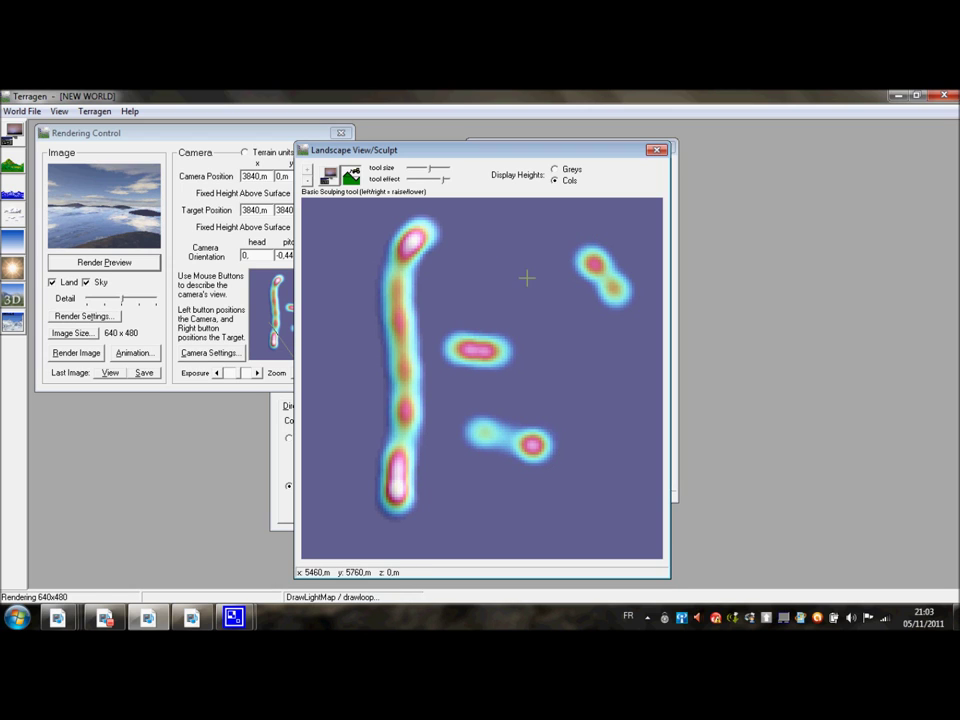
left_click_drag(500, 248, 522, 236)
left_click_drag(345, 230, 338, 255)
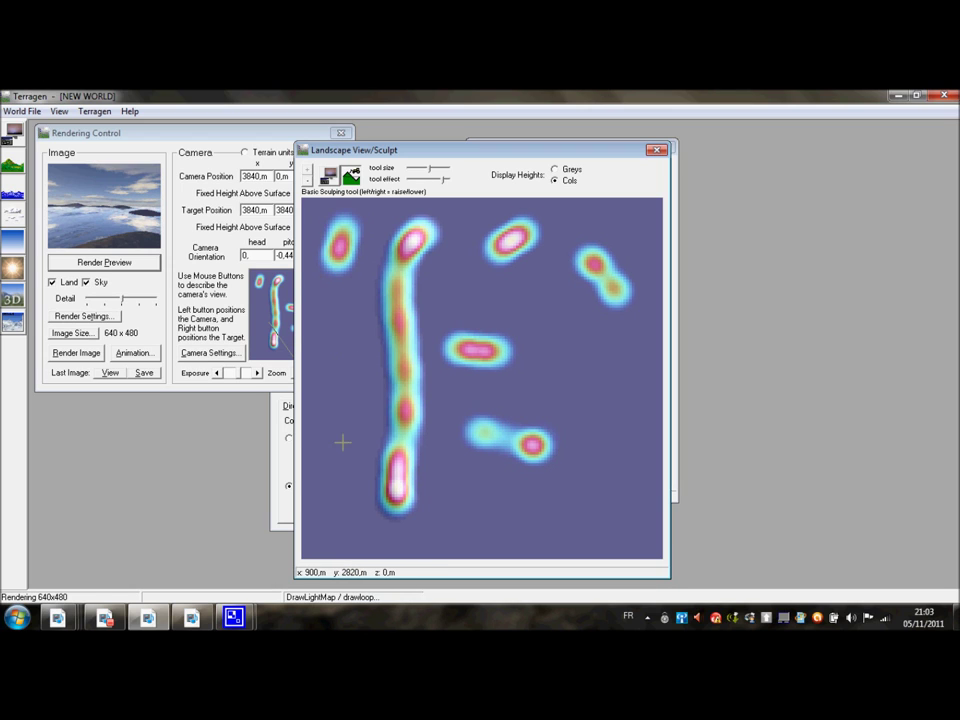
left_click_drag(339, 478, 341, 496)
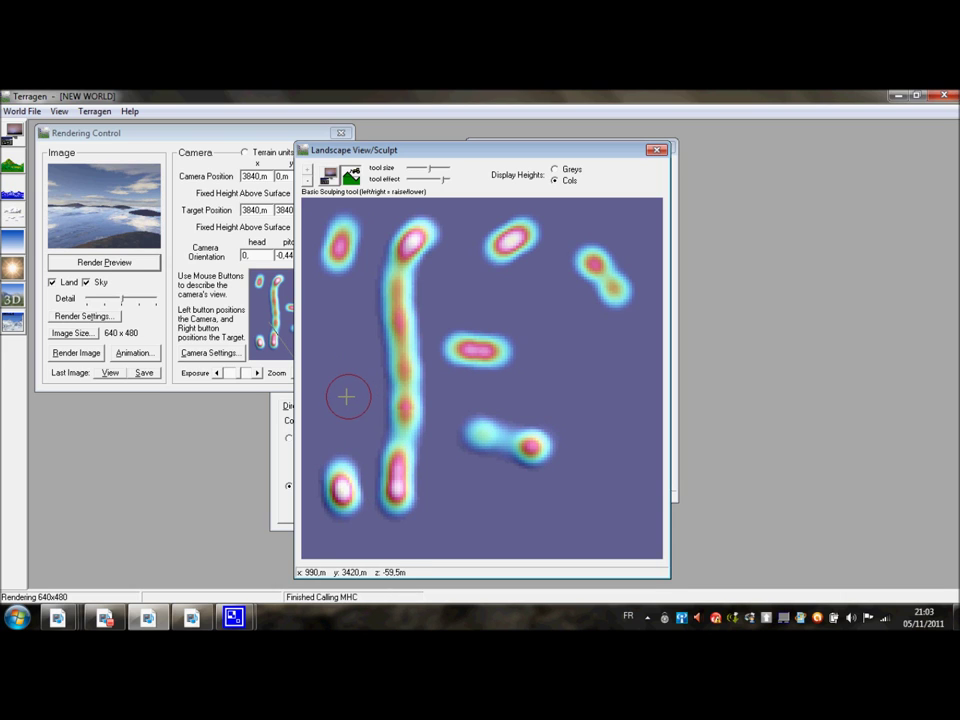
- Dig three hollows and a long curved trench in the lower middle of the map
right_click_drag(346, 397, 350, 362)
right_click_drag(563, 354, 568, 318)
right_click_drag(466, 300, 478, 293)
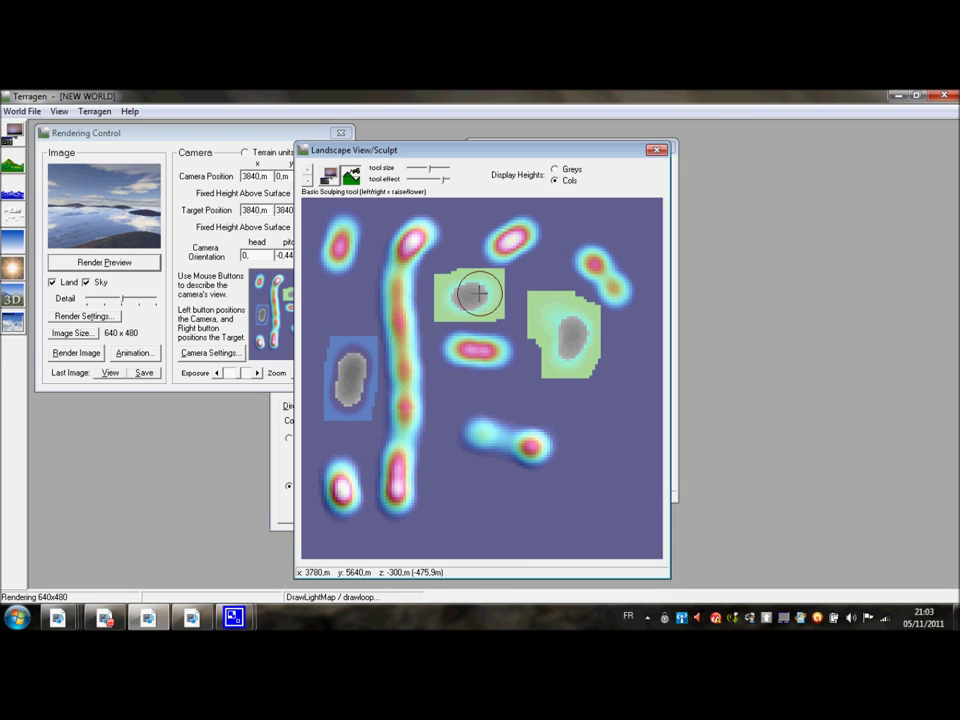
mouse_move(476, 388)
right_mouse_down()
mouse_move(598, 408)
mouse_move(604, 480)
mouse_move(467, 504)
mouse_move(454, 384)
mouse_move(480, 383)
right_mouse_up()
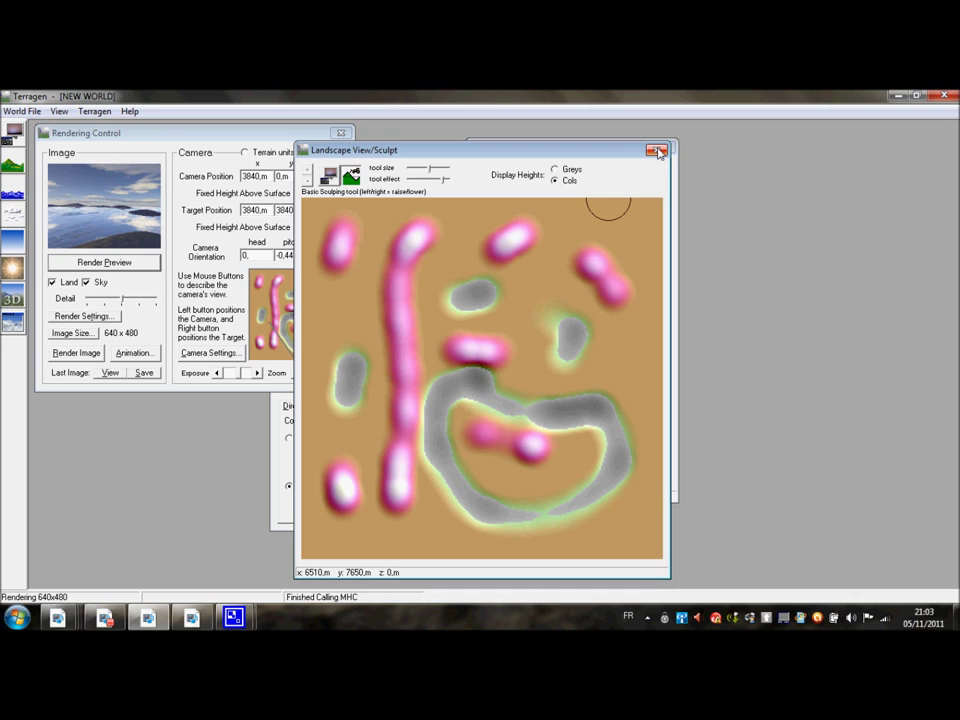
left_click(656, 151)
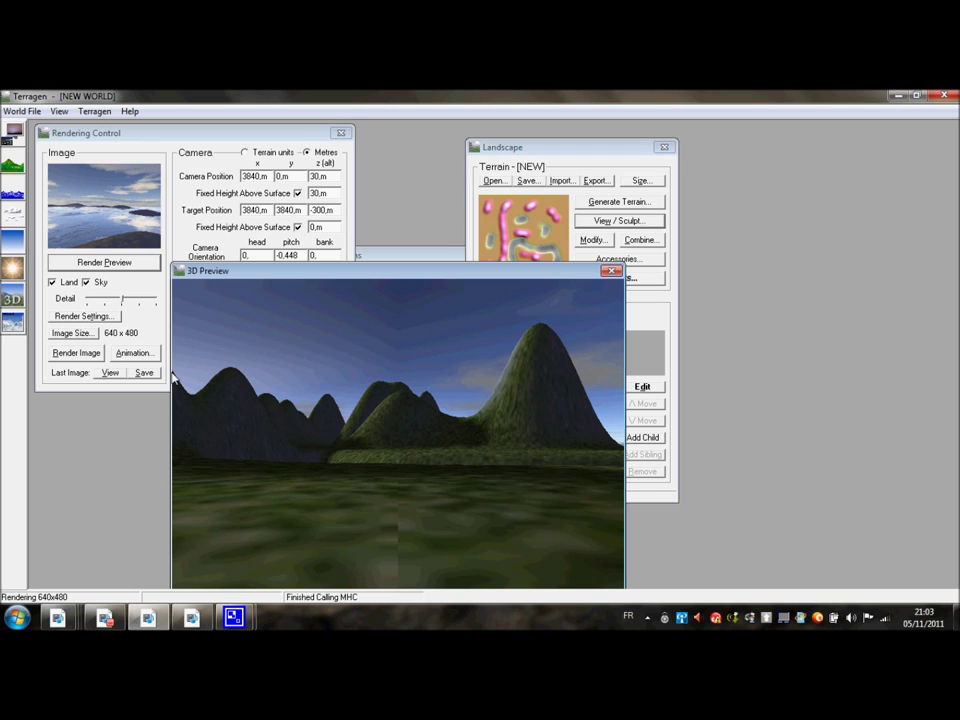
- Fly the preview camera forward over the terrain while turning right
key("Up")
key("Up")
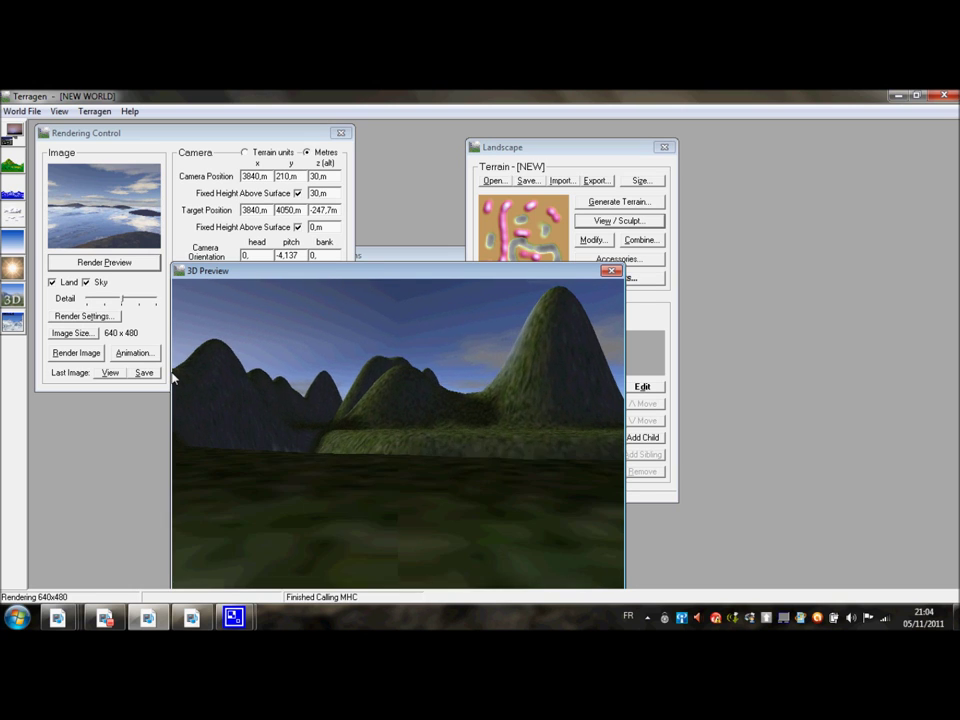
key("Up")
key("Page_Up")
key("Up")
key("Right")
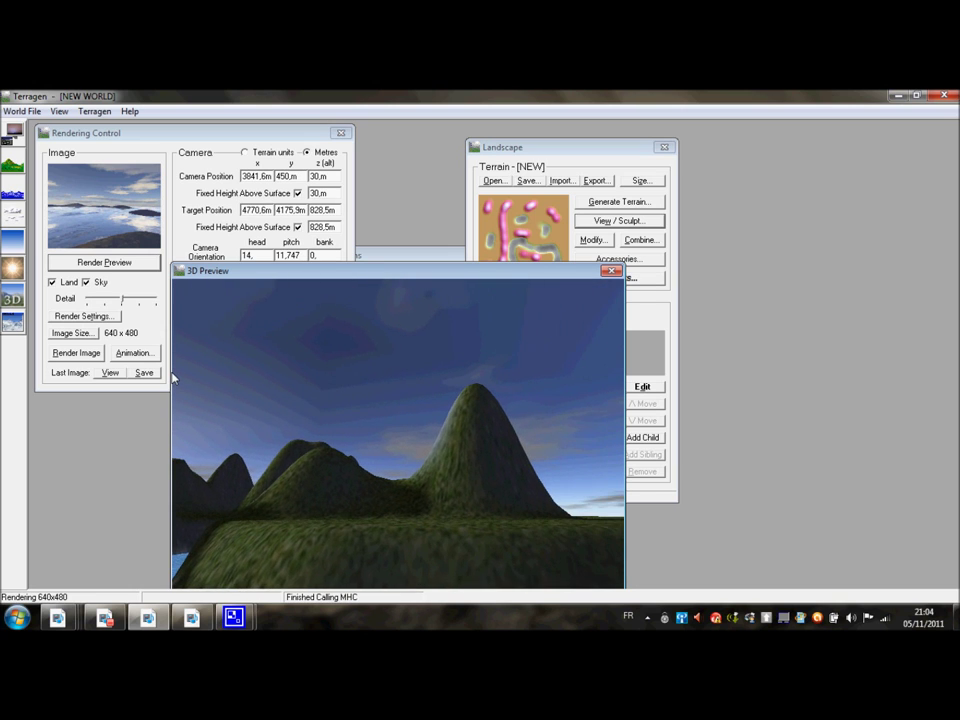
key("Up")
key("Right")
key("Up")
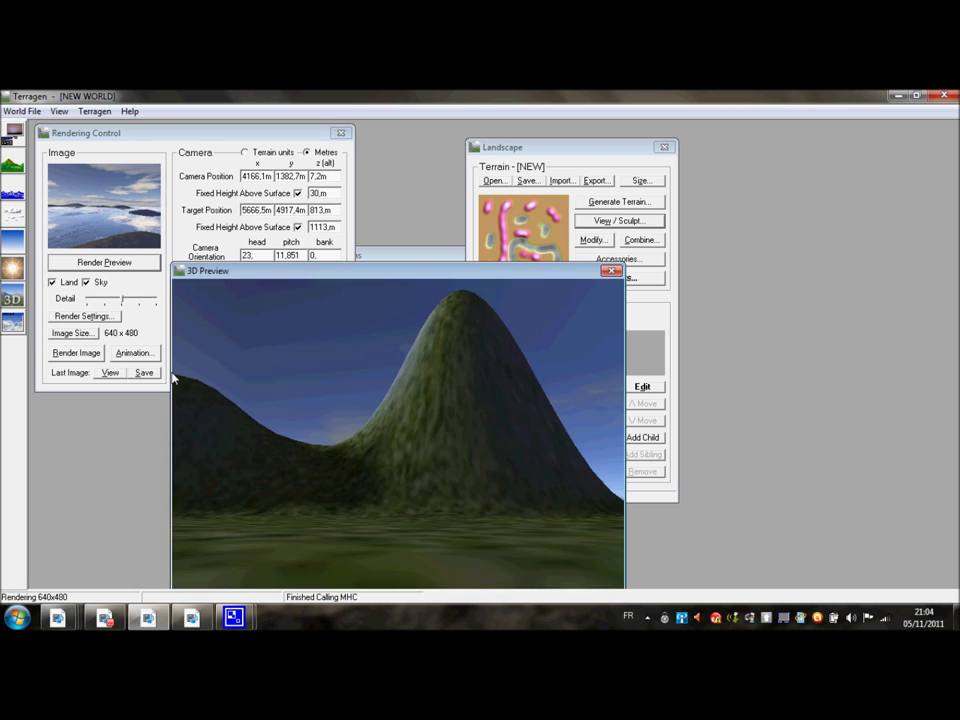
key("Right")
key("Up")
key("Up")
key("Up")
key("Page_Down")
key("Up")
key("Right")
key("Right")
key("Right")
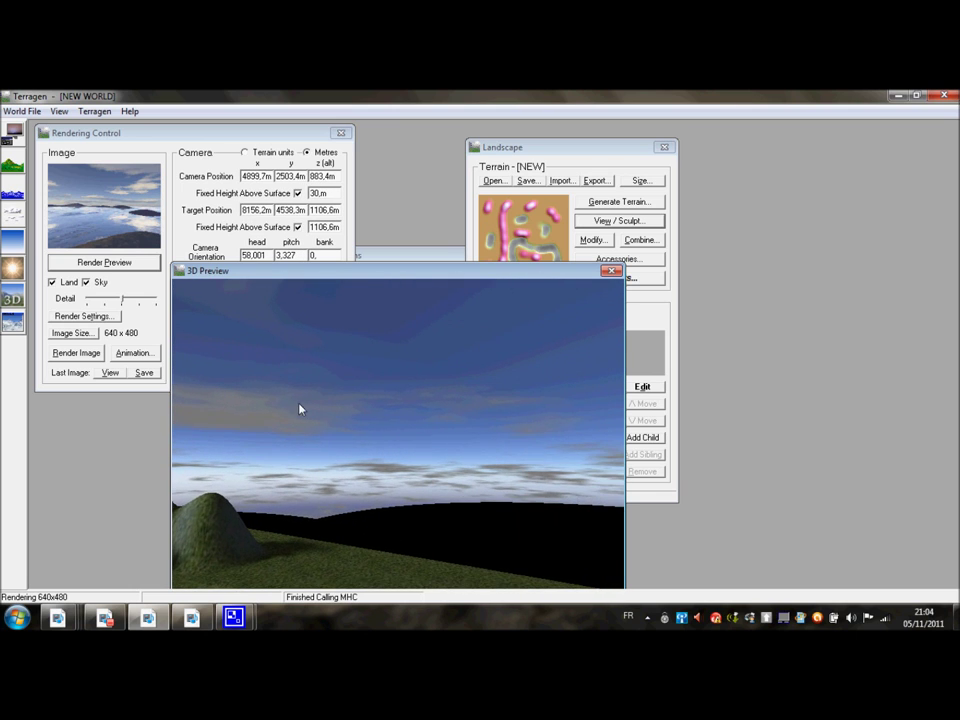
- Swing the view to reveal the lake, then aim back at the peaks (heading -32.843, pitch -20.624)
left_click_drag(299, 409, 321, 493)
mouse_move(205, 492)
left_mouse_down()
mouse_move(165, 508)
mouse_move(154, 529)
mouse_move(204, 514)
mouse_move(501, 514)
mouse_move(668, 555)
mouse_move(708, 525)
left_mouse_up()
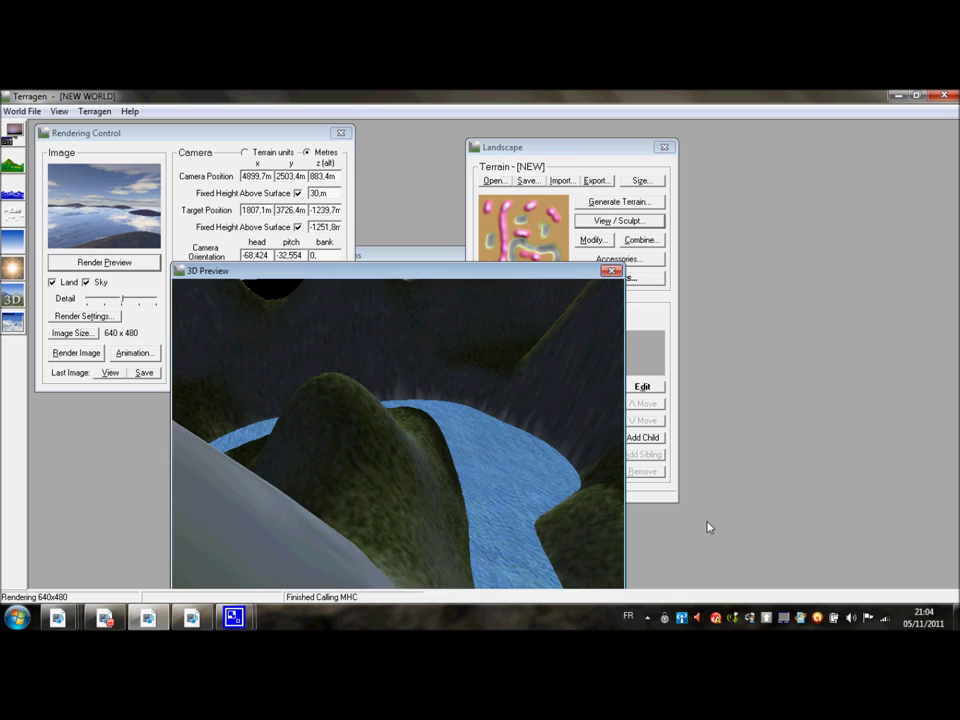
left_click_drag(494, 481, 531, 477)
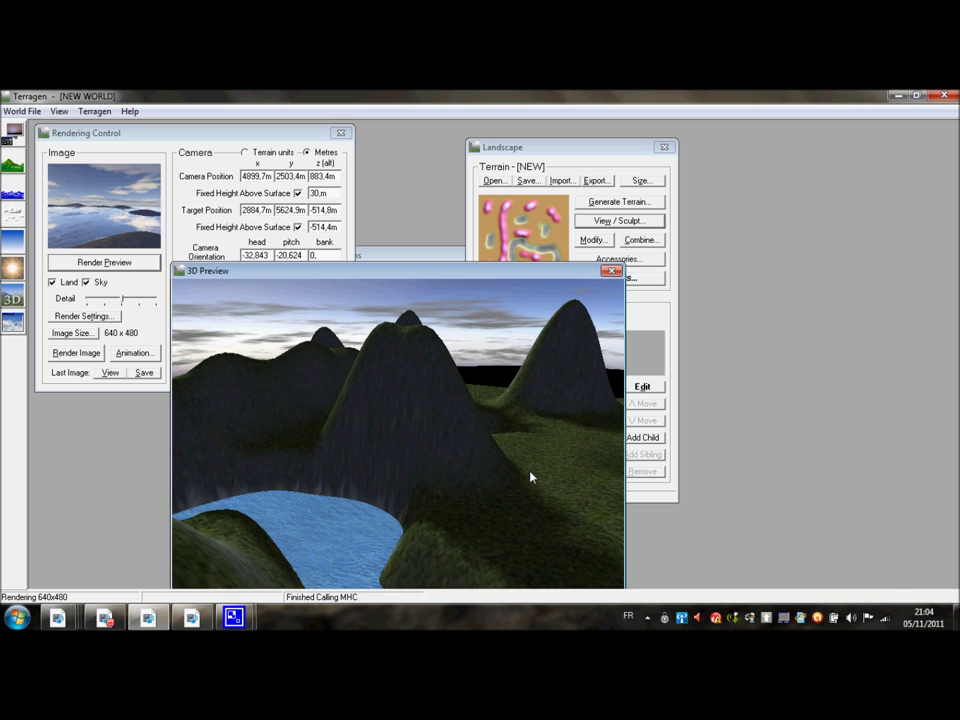
left_click(615, 249)
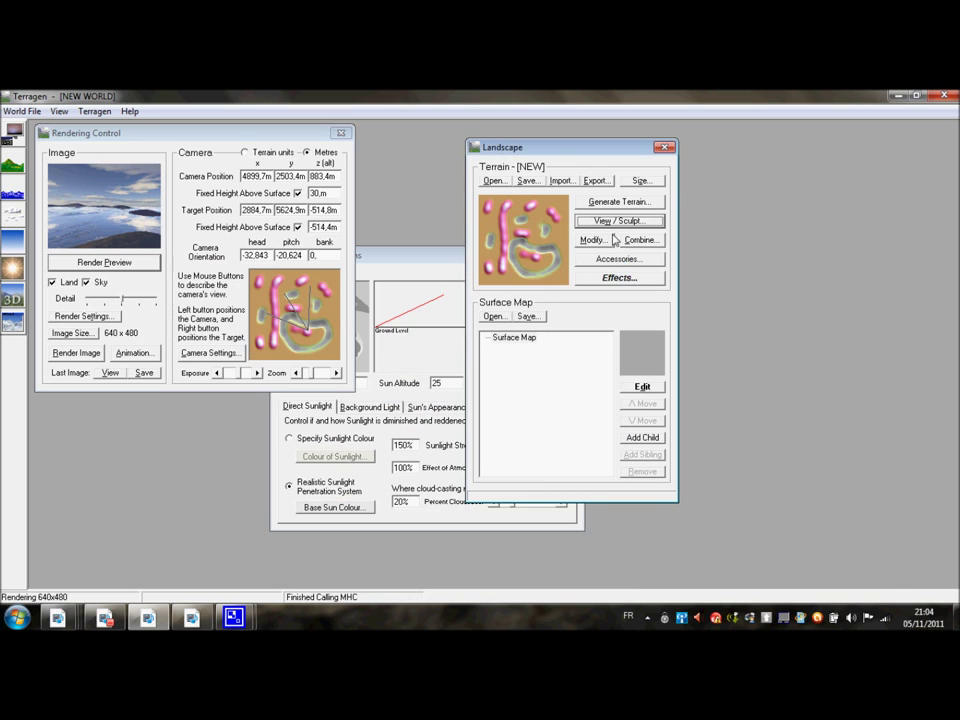
- Extend the top ridge into a rightward hook merging with the top-middle bump, then preview it in 3D
left_click(618, 220)
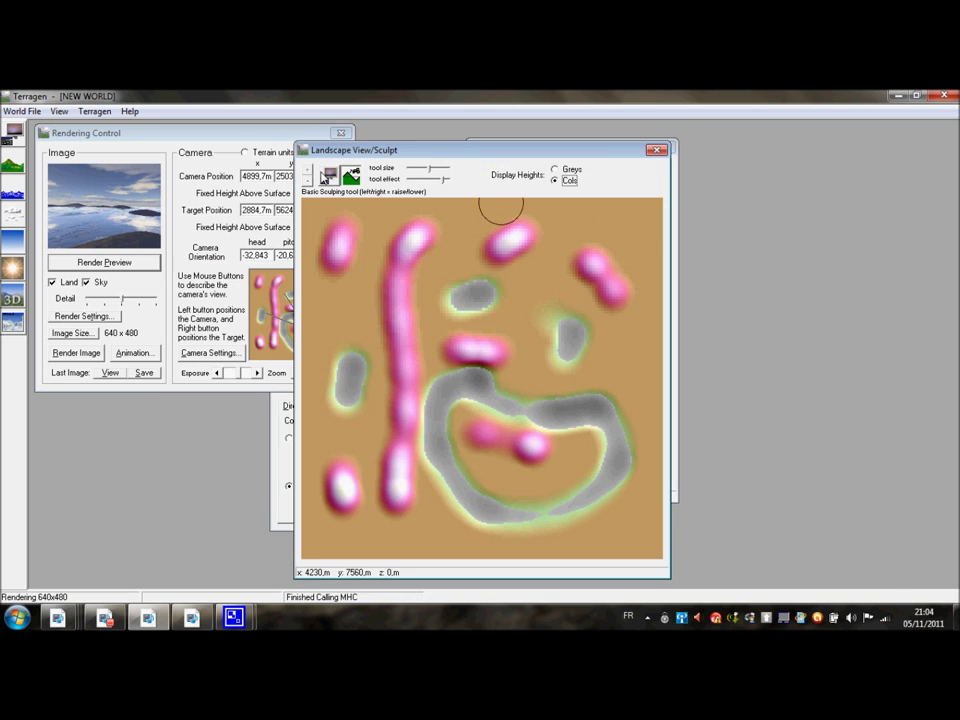
left_click(329, 176)
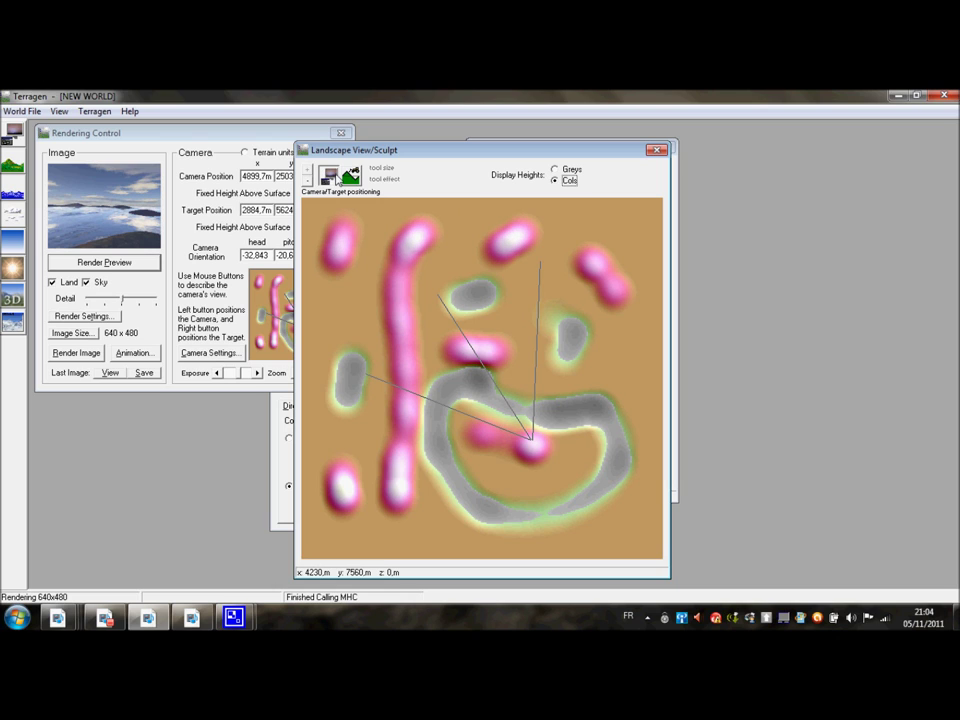
left_click(350, 176)
left_click_drag(425, 240, 495, 242)
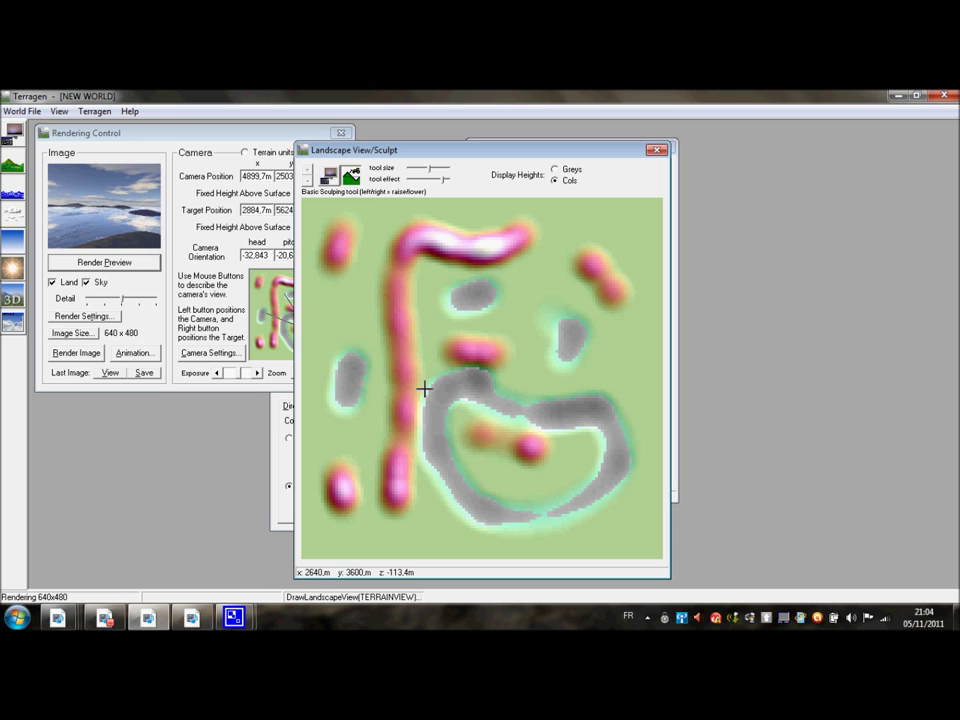
left_click(311, 333)
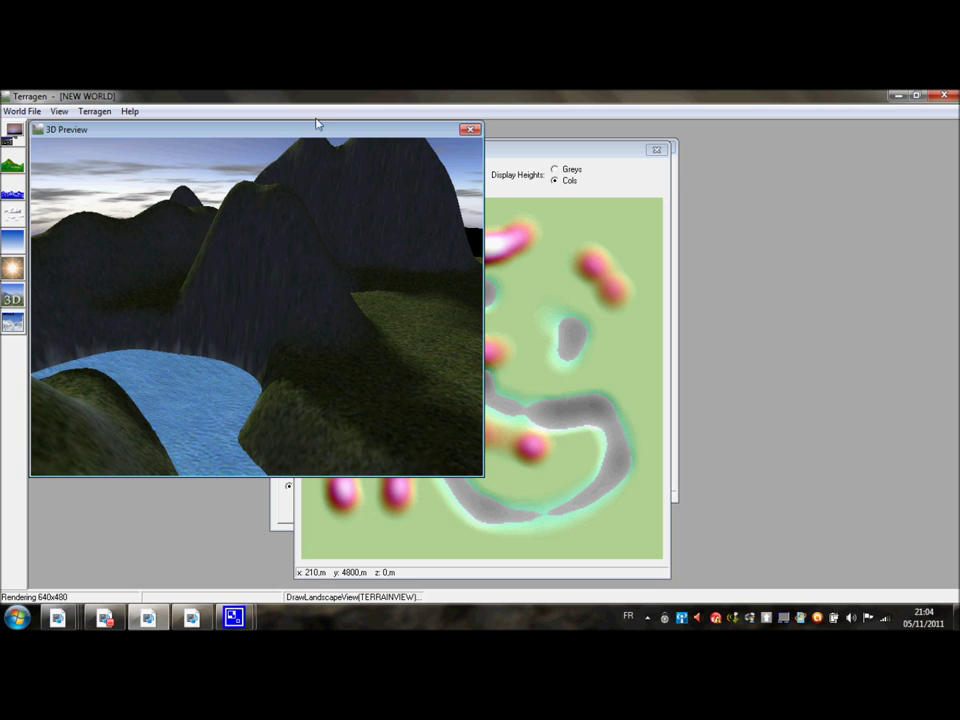
- Re-aim the camera target on the sculpt map and move the camera with it
left_click_drag(319, 130, 532, 240)
left_click(407, 409)
left_click(416, 392)
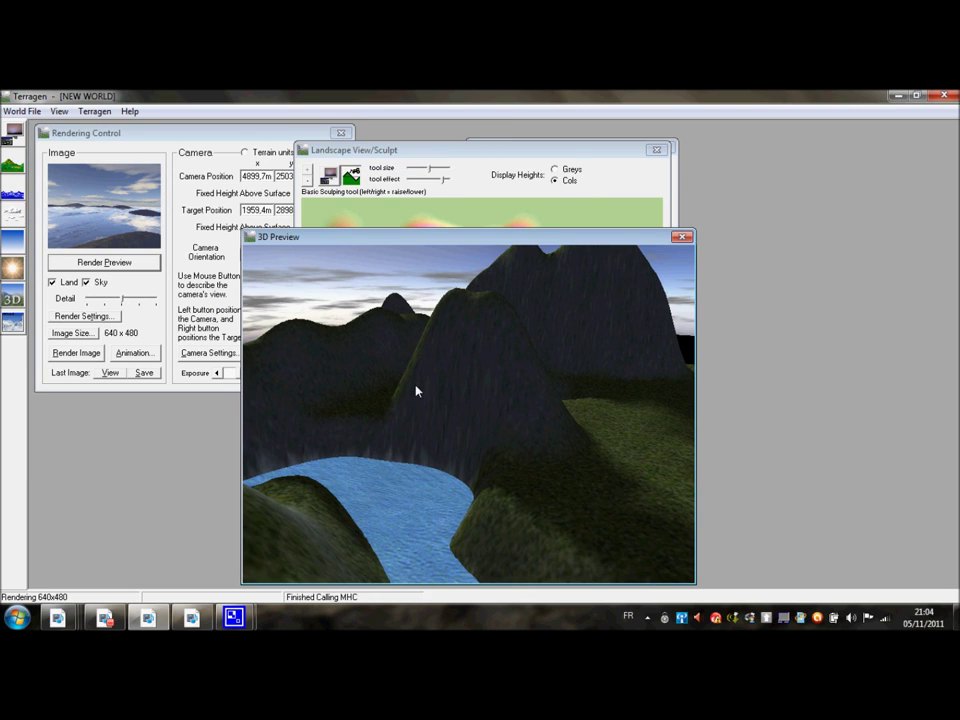
left_click(410, 363)
left_click(410, 370)
left_click(656, 150)
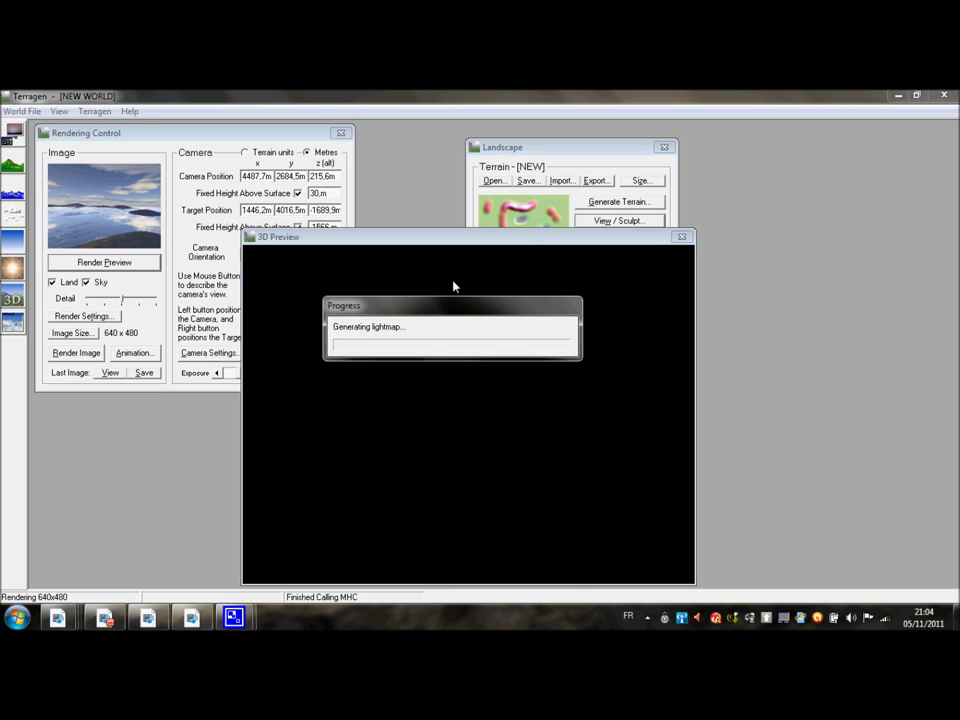
- Fly the camera across the terrain toward the watery valley and crater
left_click_drag(321, 259, 506, 317)
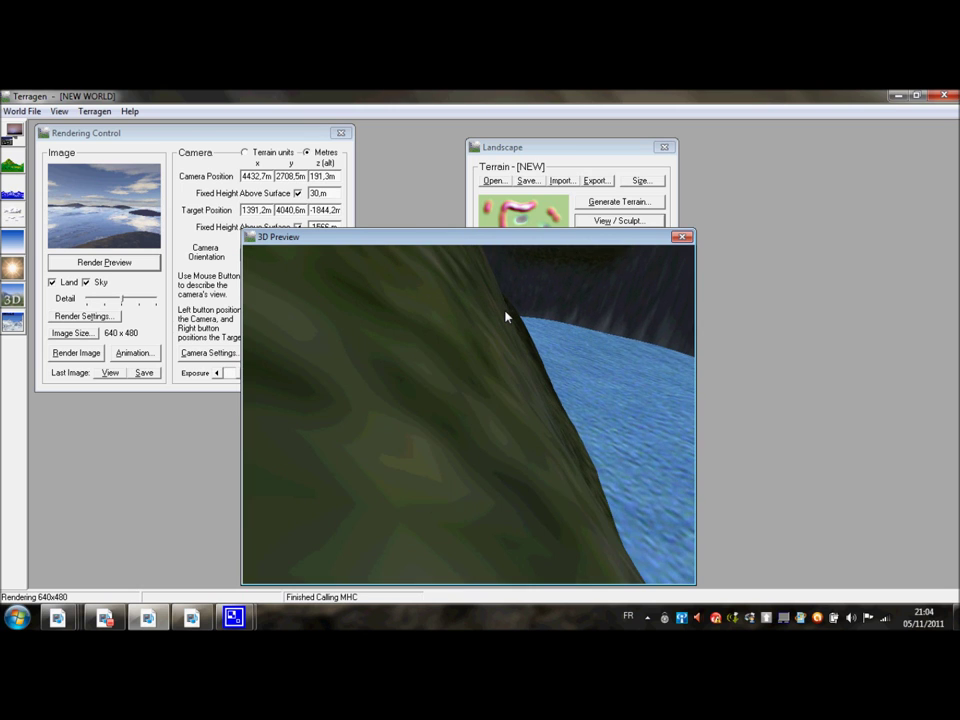
left_click_drag(508, 317, 521, 289)
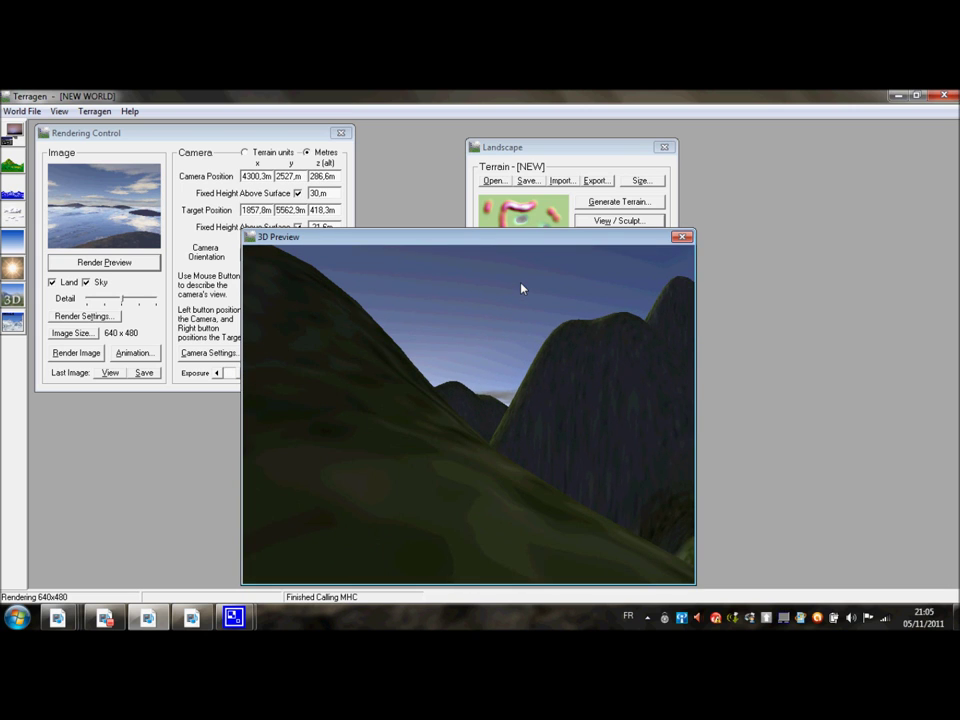
left_click_drag(465, 333, 465, 333)
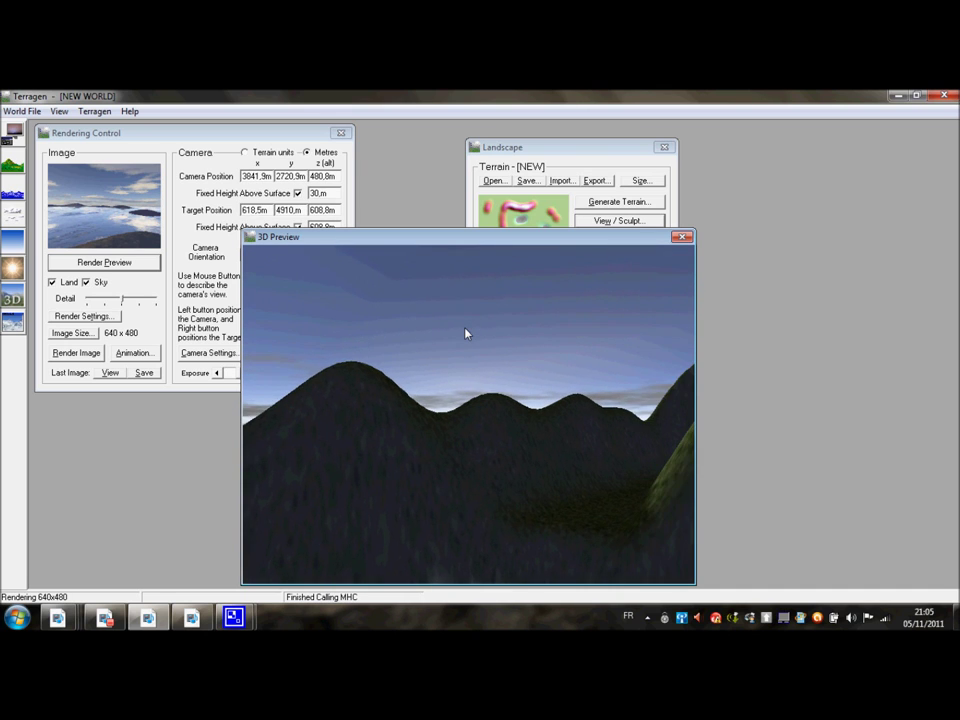
right_click(563, 381)
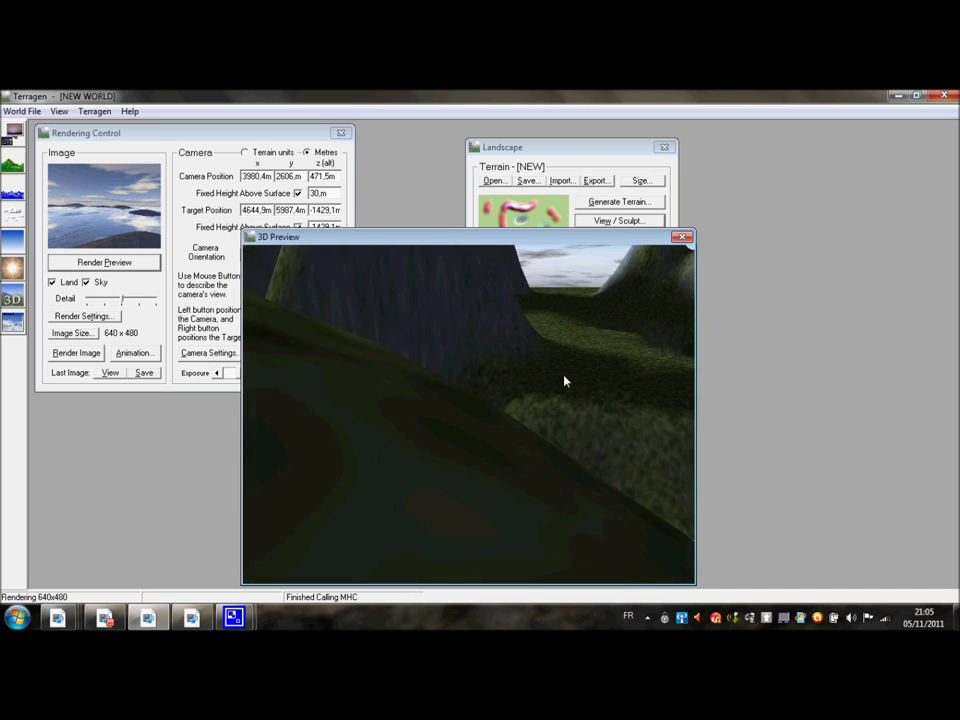
right_click(576, 374)
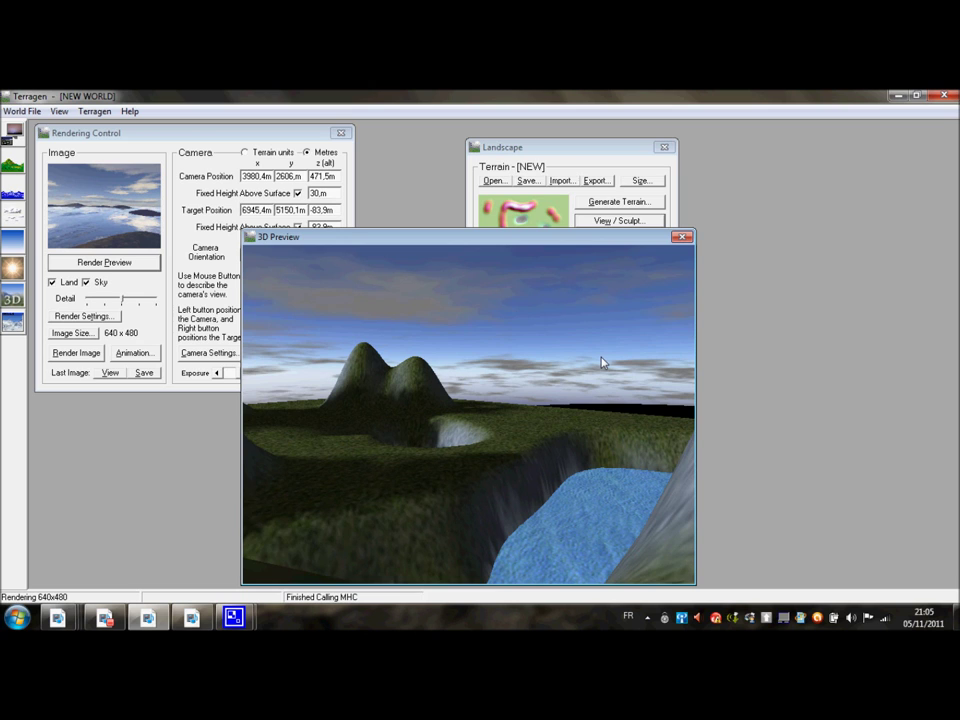
left_click(602, 363)
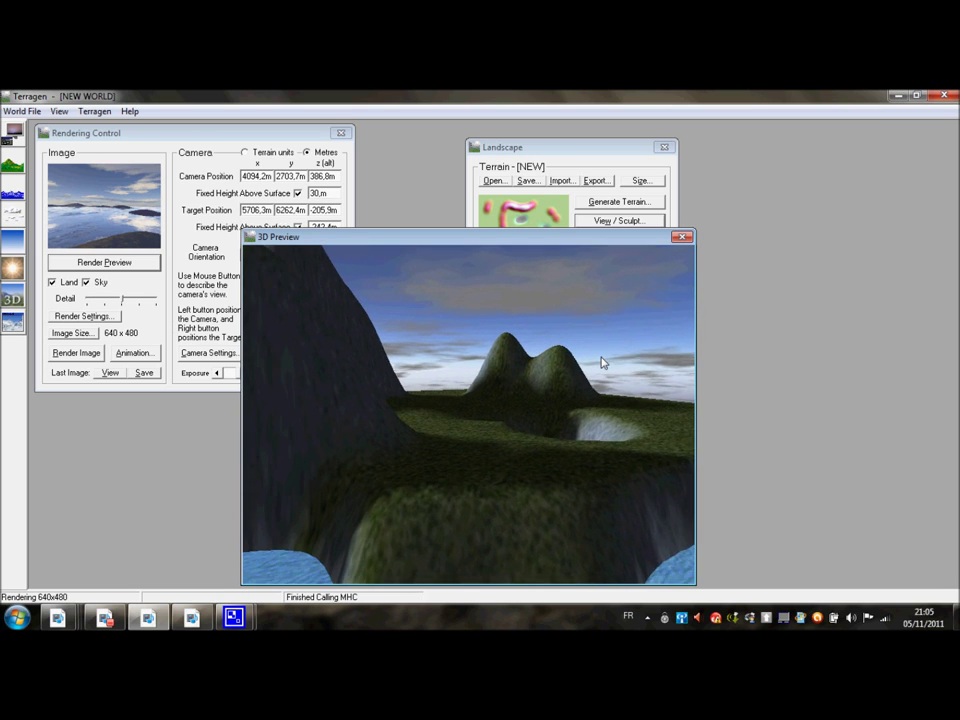
- Aim at the dark mountains over the lake: 947.9 m up, heading -43.229, pitch -7.215
right_click(602, 363)
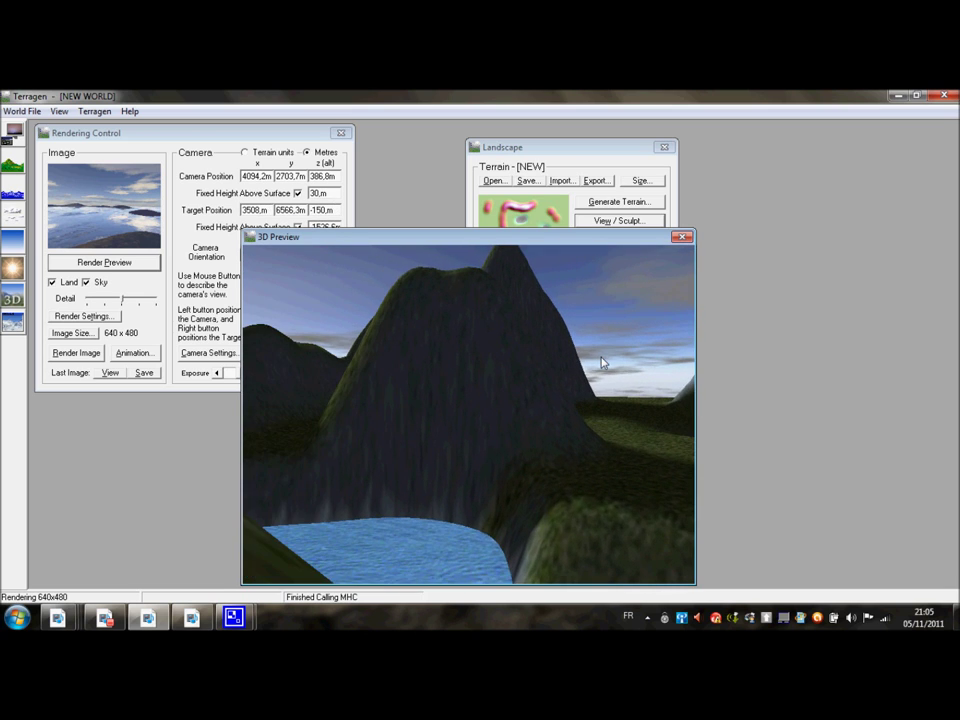
left_click(602, 363)
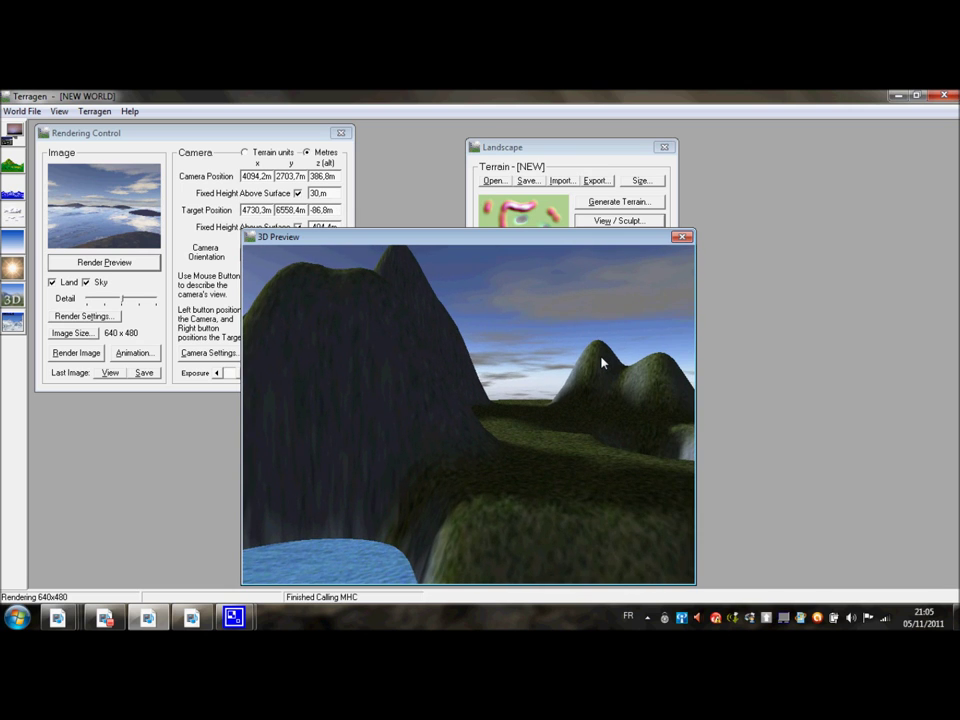
left_click(602, 363)
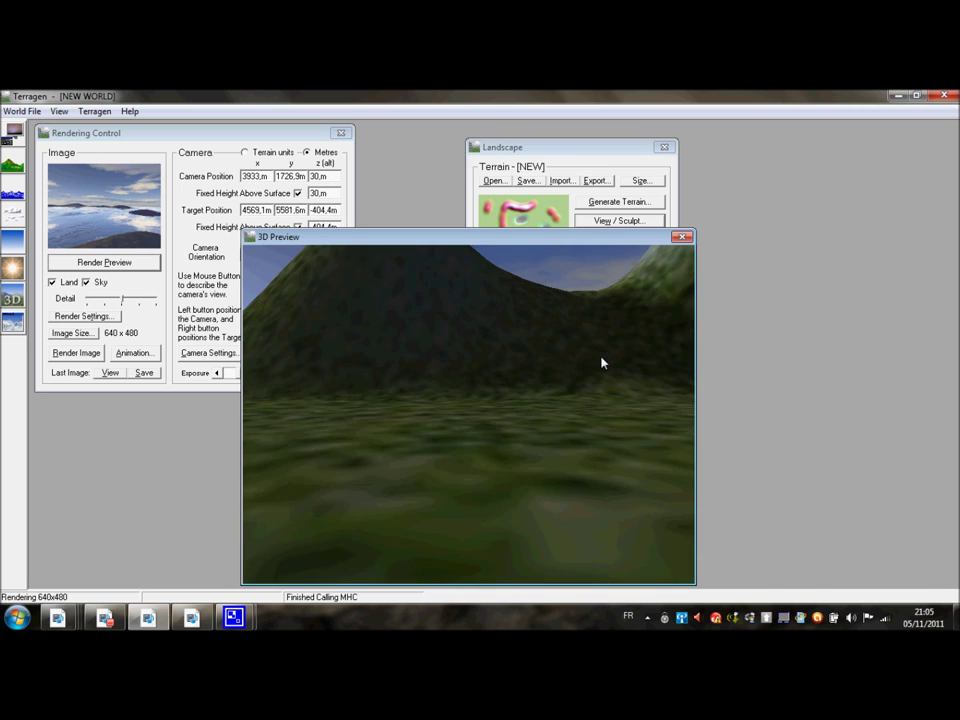
left_click_drag(602, 363, 619, 375)
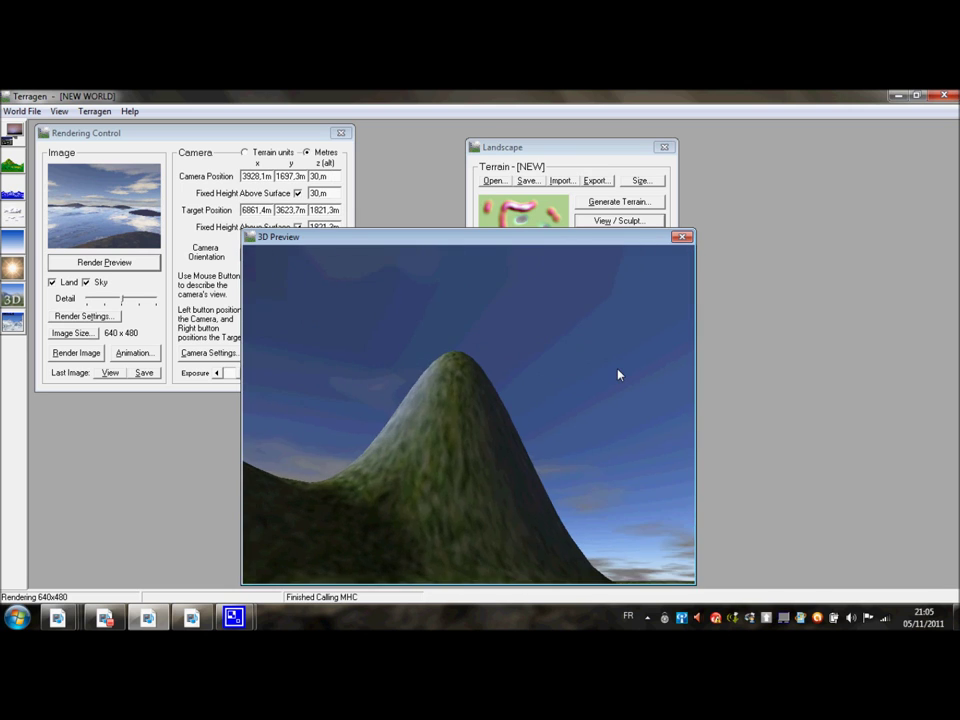
key("Up")
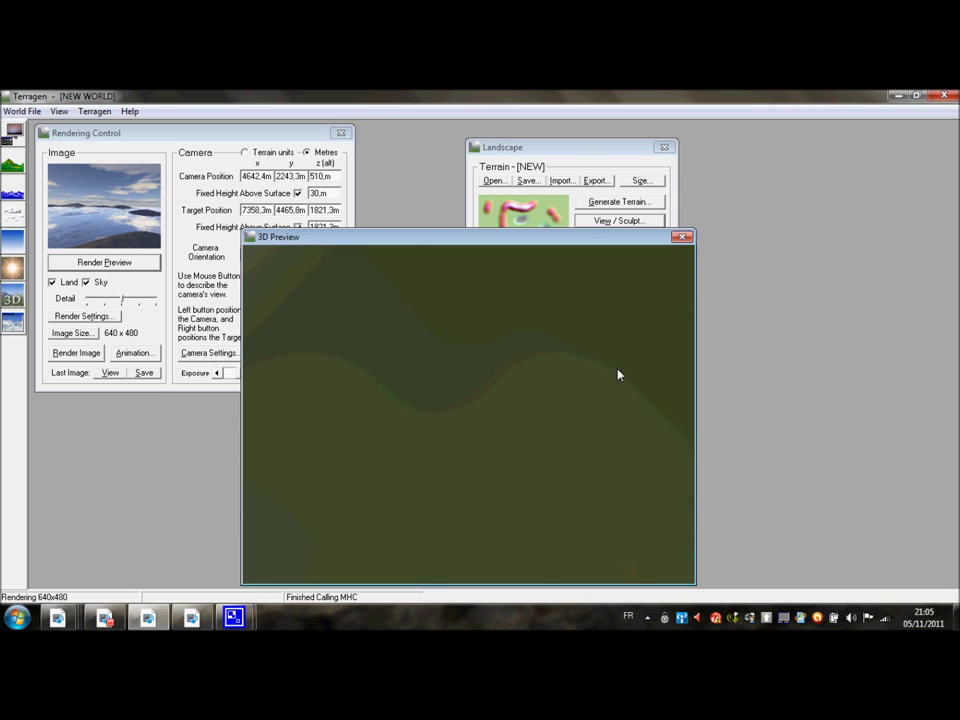
mouse_move(619, 375)
left_mouse_down()
mouse_move(529, 426)
mouse_move(463, 420)
mouse_move(392, 433)
mouse_move(465, 422)
mouse_move(452, 435)
mouse_move(371, 418)
mouse_move(330, 425)
left_mouse_up()
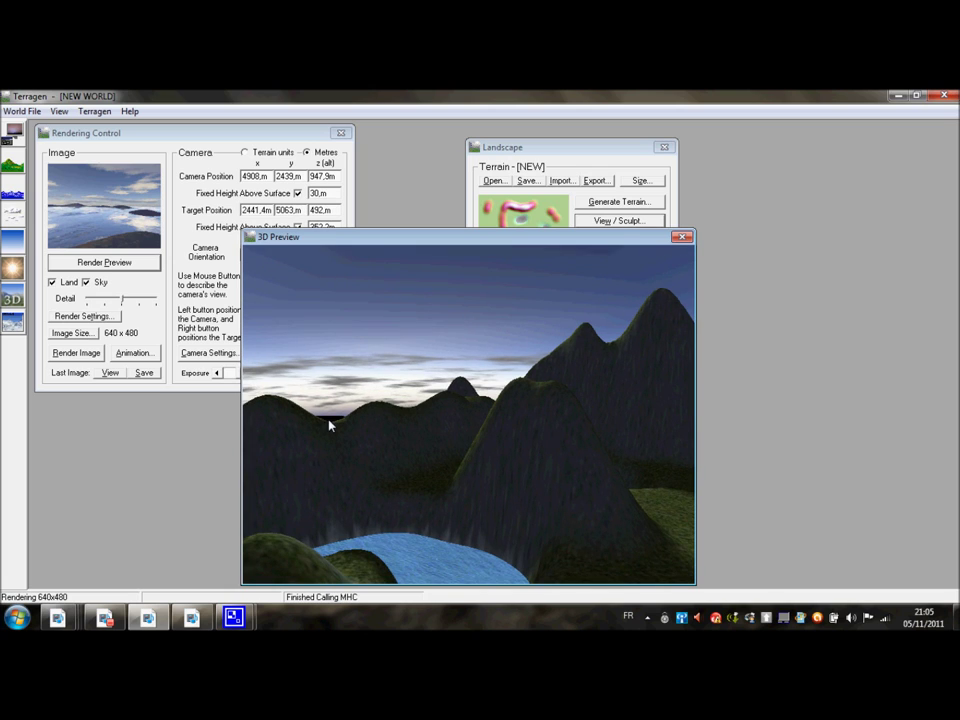
left_click(681, 237)
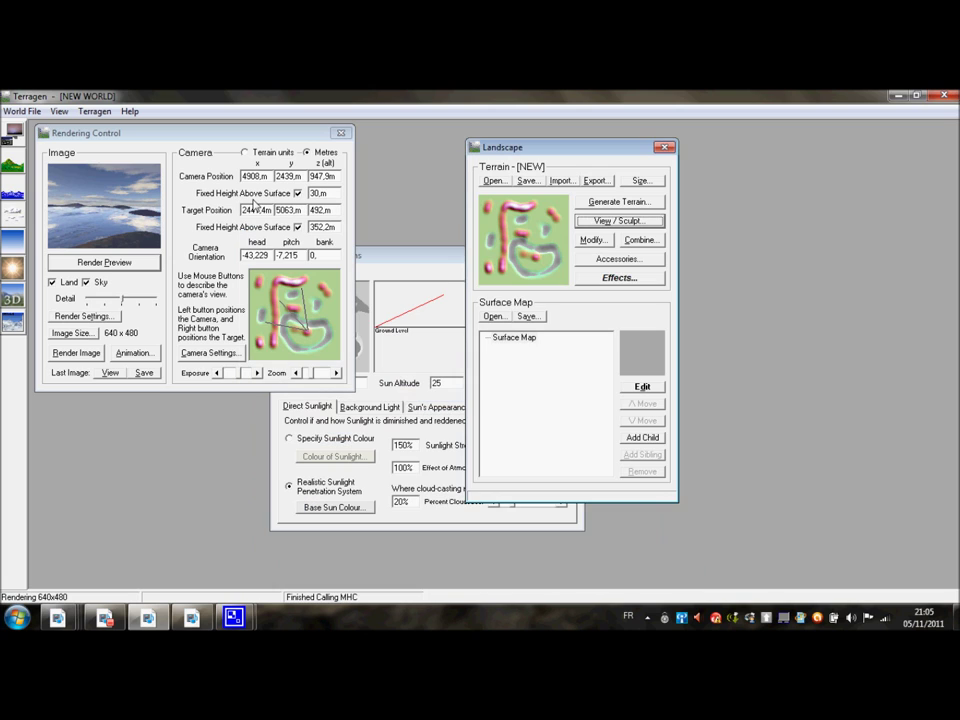
- Render a preview of the new camera view at a changed detail level
left_click(111, 264)
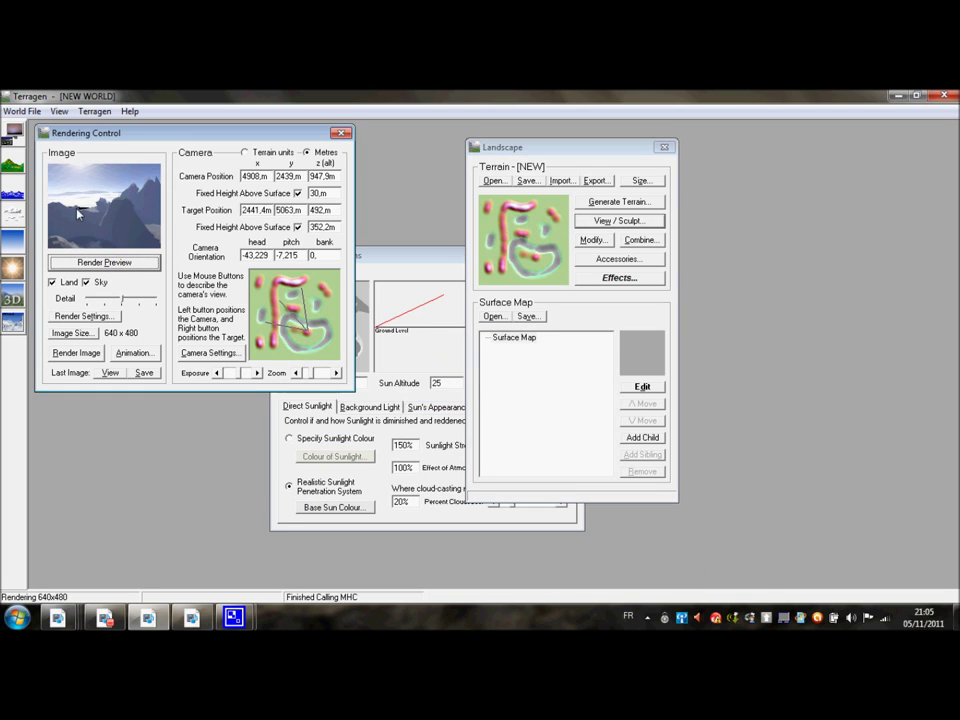
left_click_drag(122, 299, 104, 299)
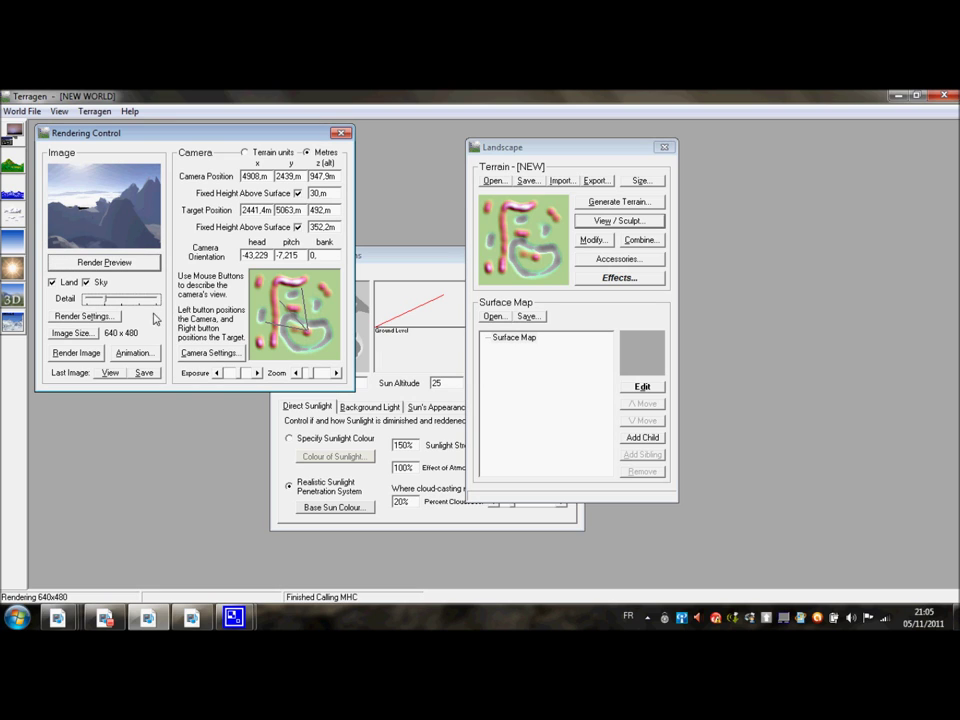
left_click(87, 209)
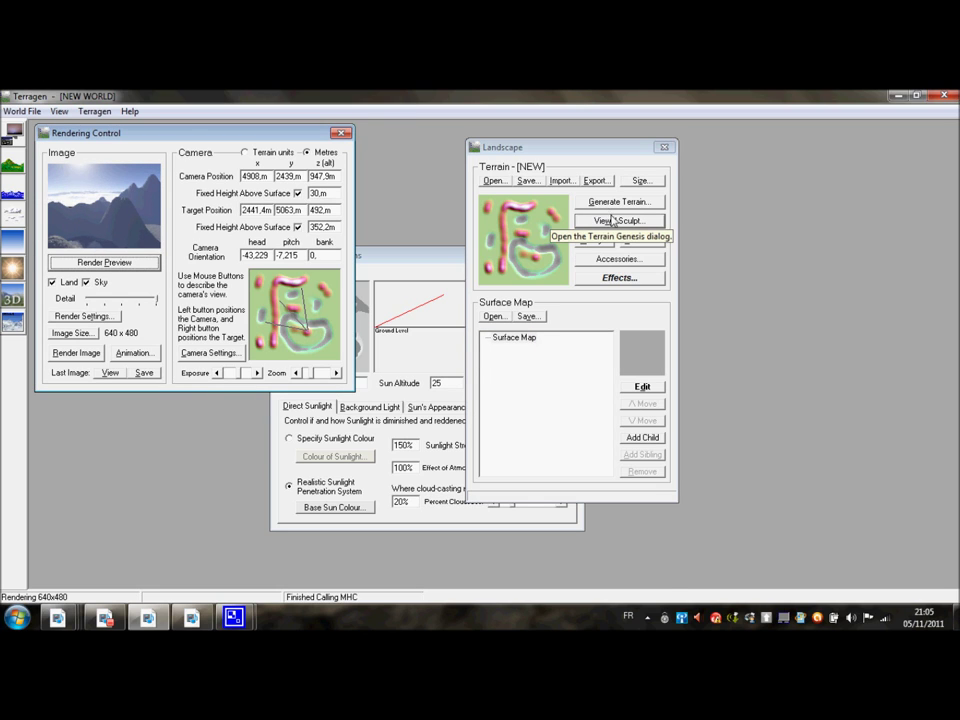
- Raise the long left ridge further down so it joins the lower blob
left_click(613, 221)
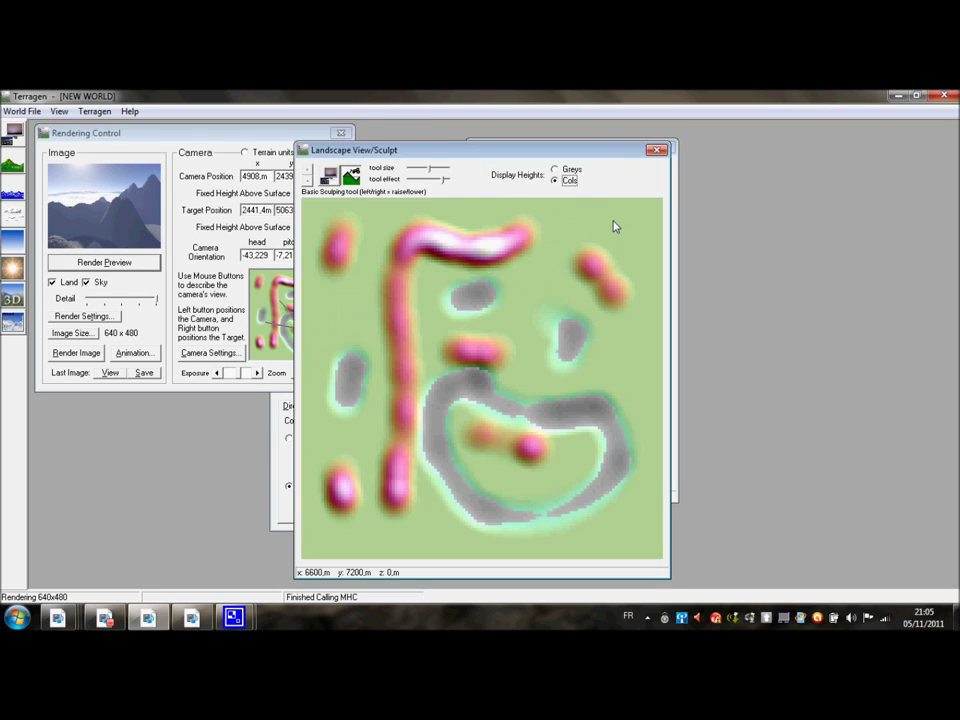
left_click(328, 176)
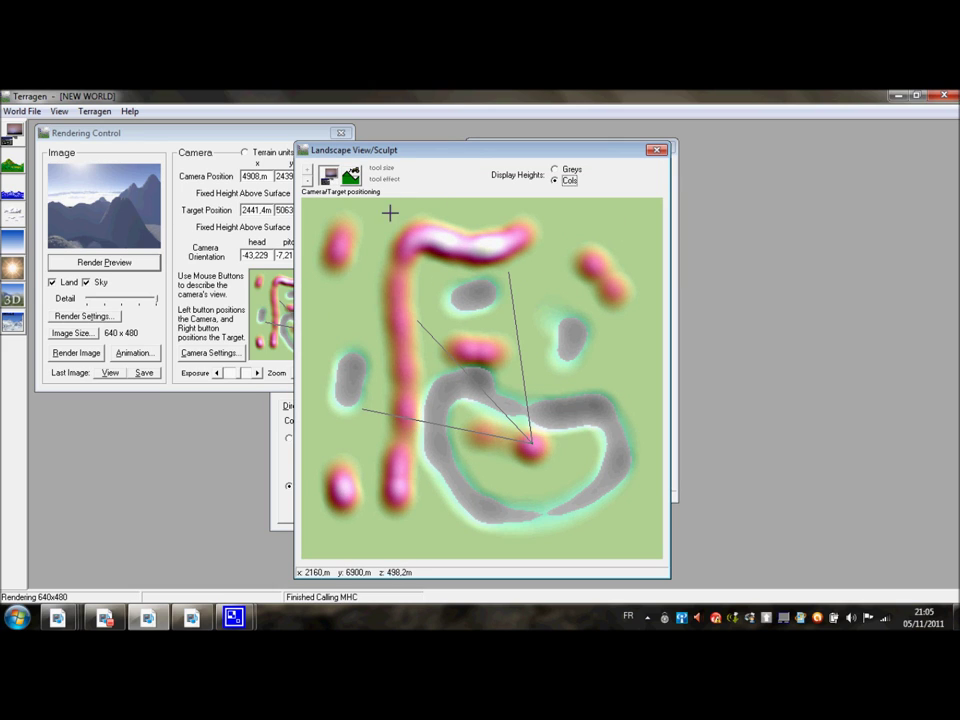
left_click(350, 176)
left_click(405, 442)
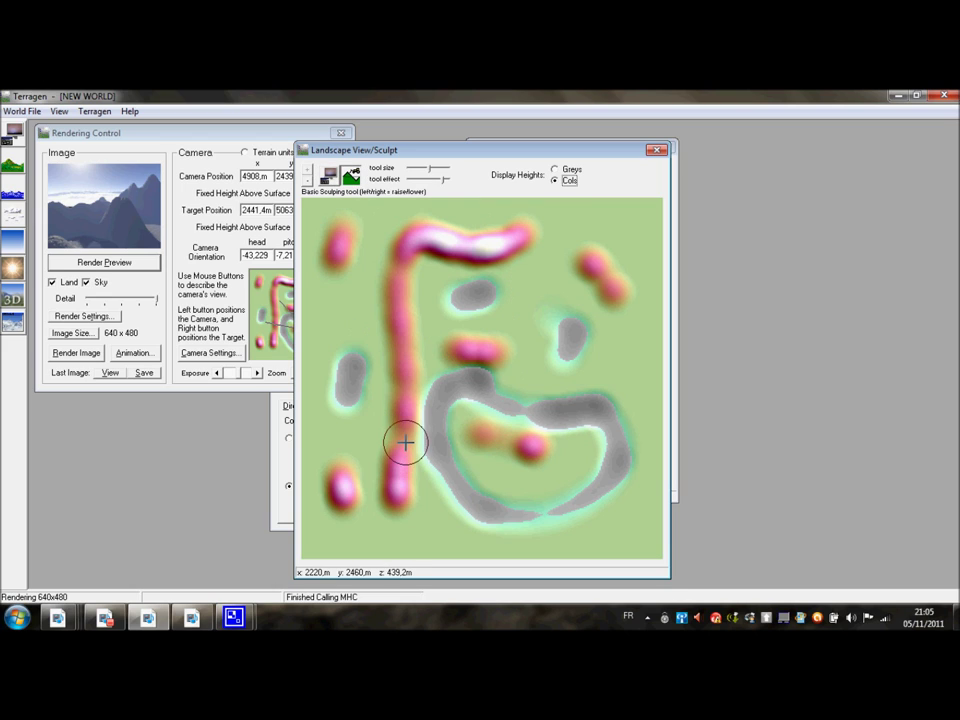
left_click(441, 180)
left_click_drag(409, 485, 404, 424)
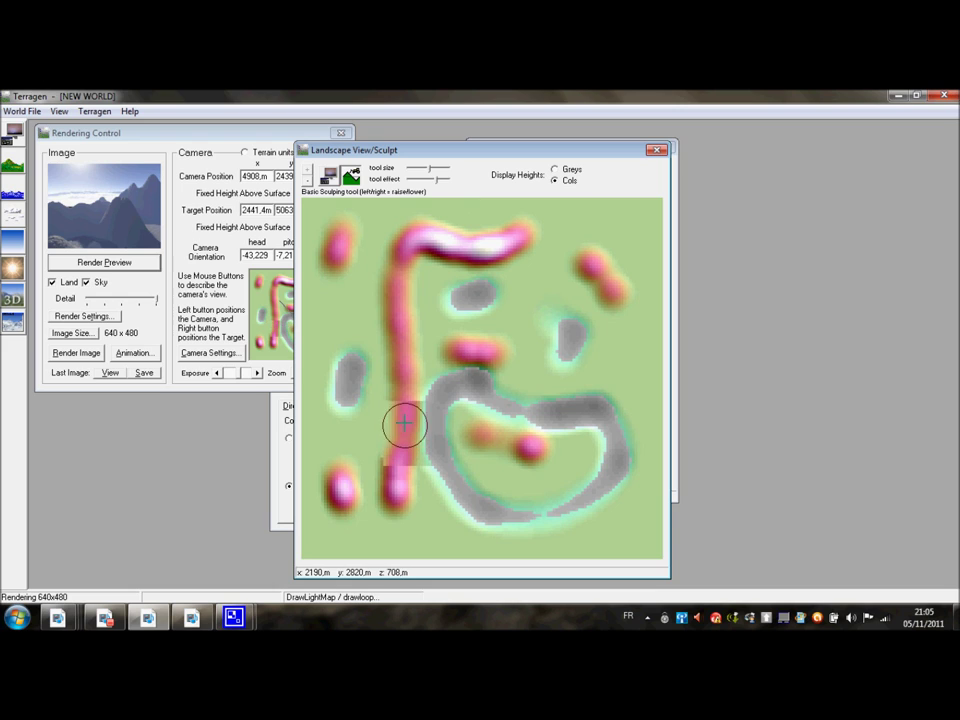
left_click_drag(404, 424, 405, 400)
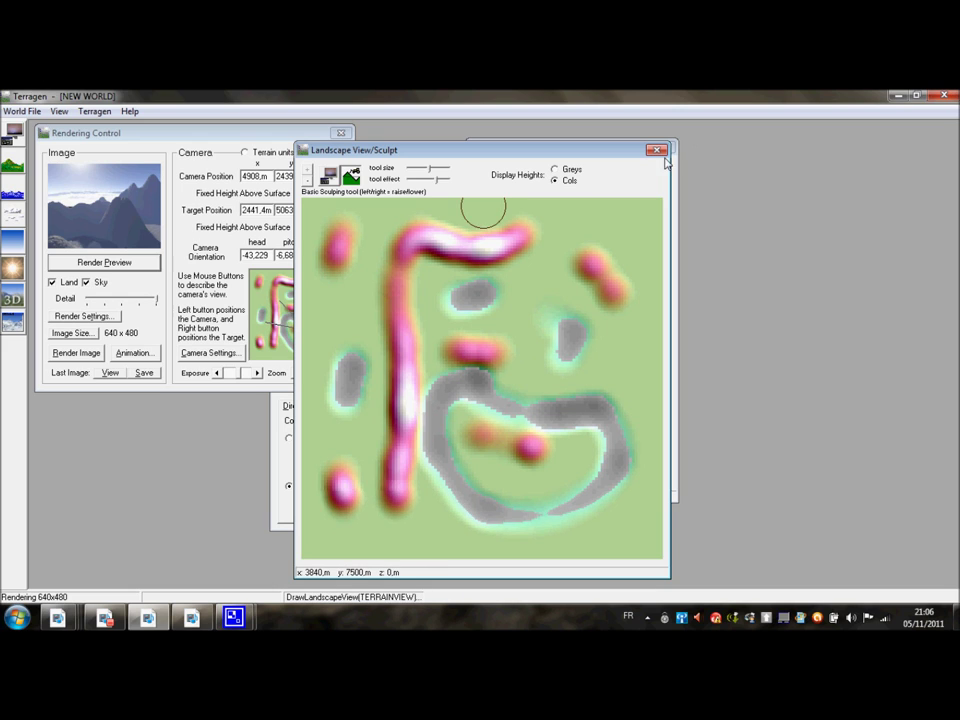
left_click(656, 150)
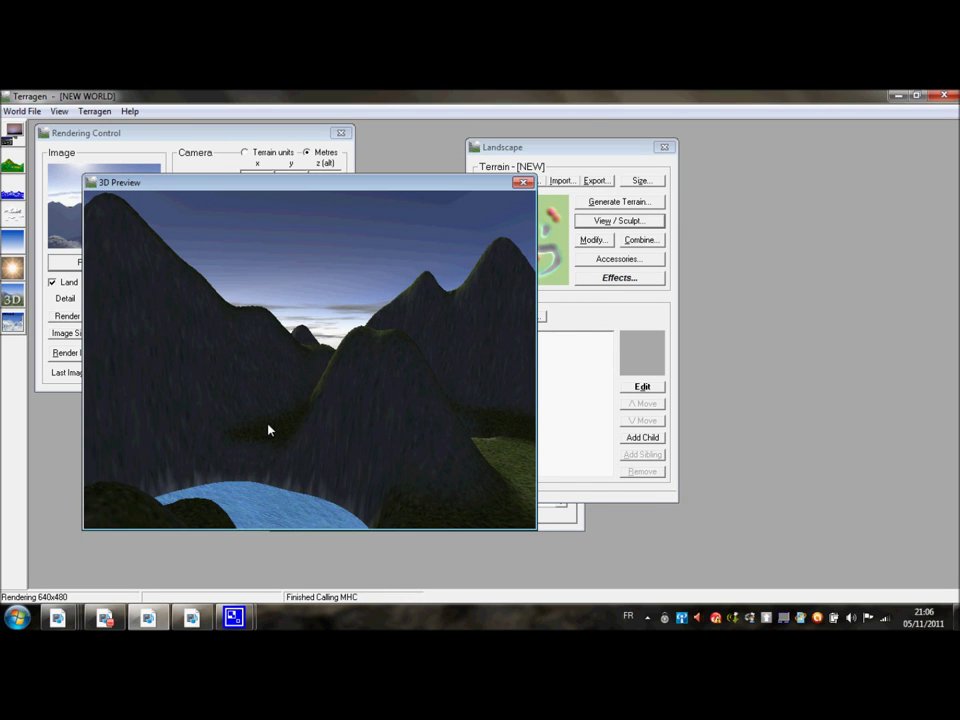
- Orbit the valley view, then refresh the preview with slightly lower detail
left_click_drag(285, 424, 307, 429)
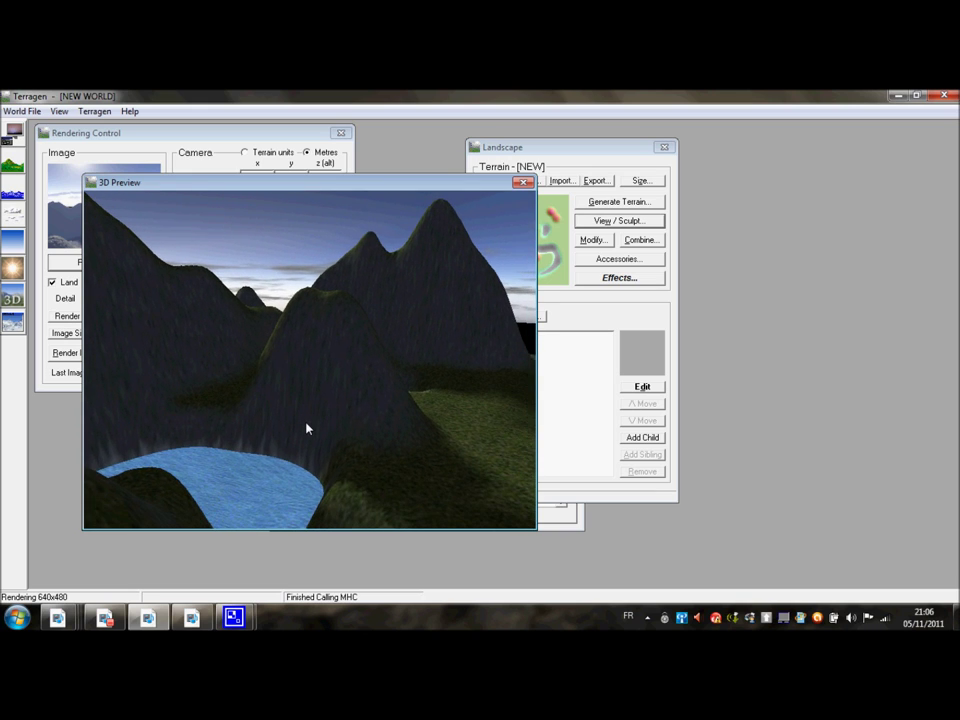
left_click_drag(307, 429, 302, 428)
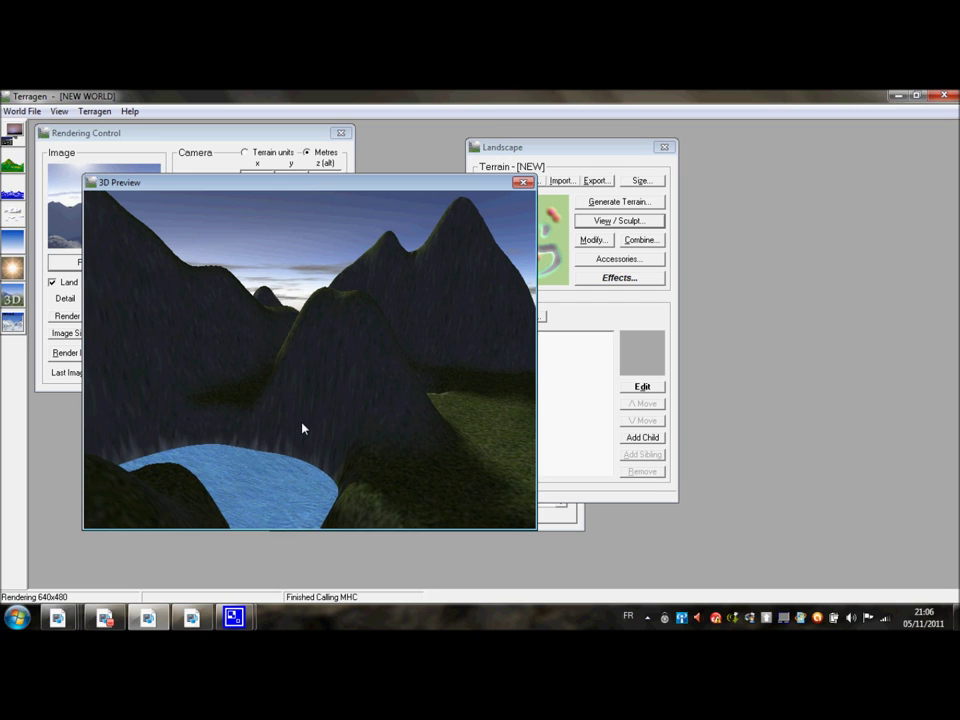
left_click(524, 184)
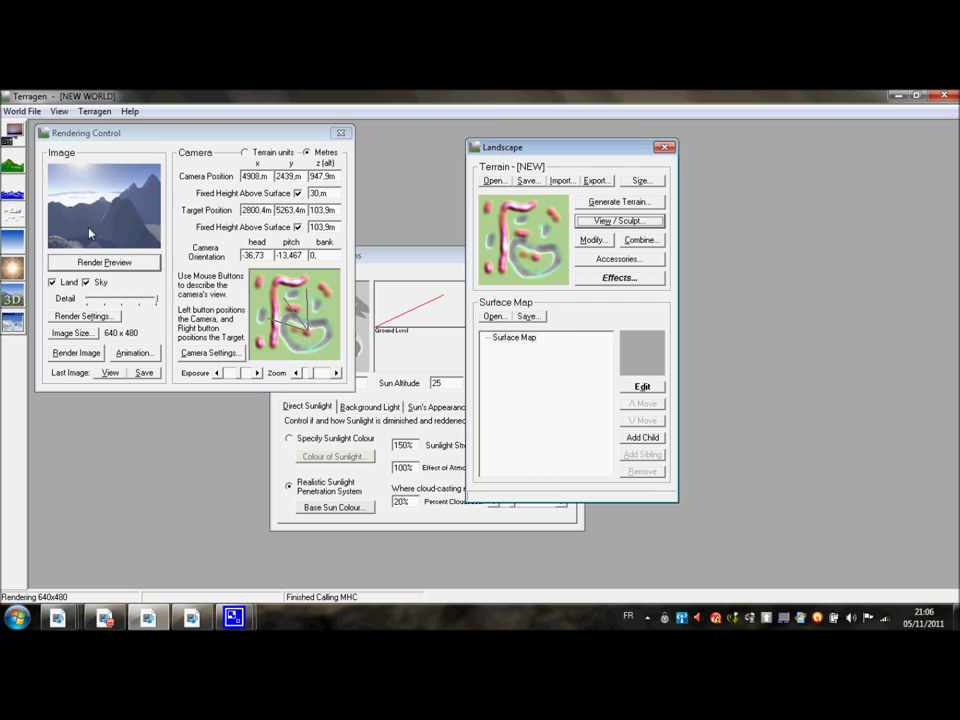
left_click(100, 264)
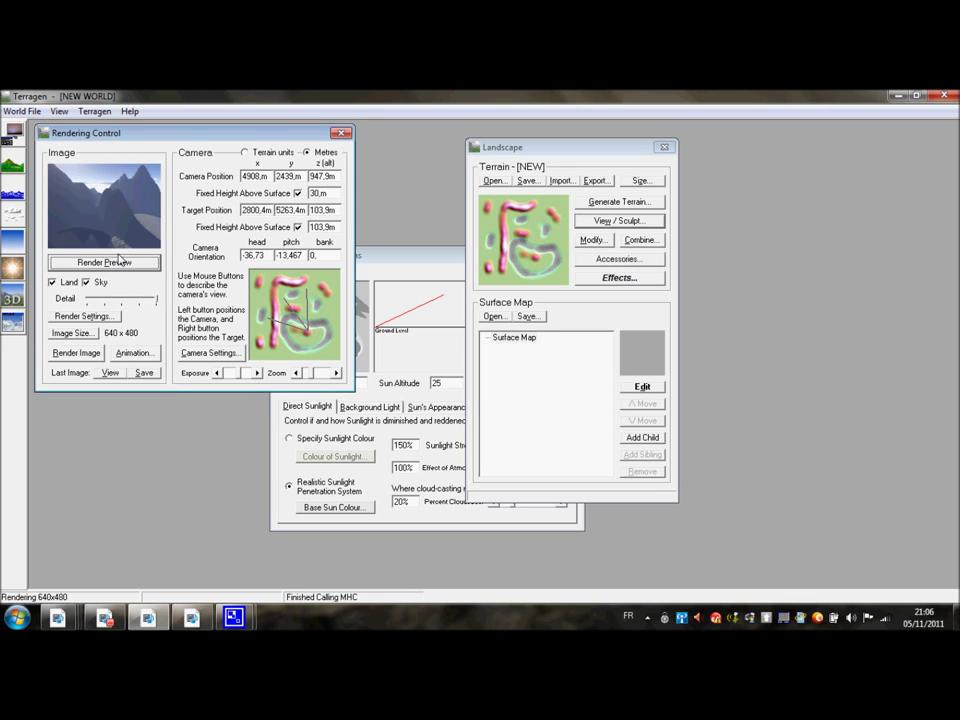
left_click(122, 299)
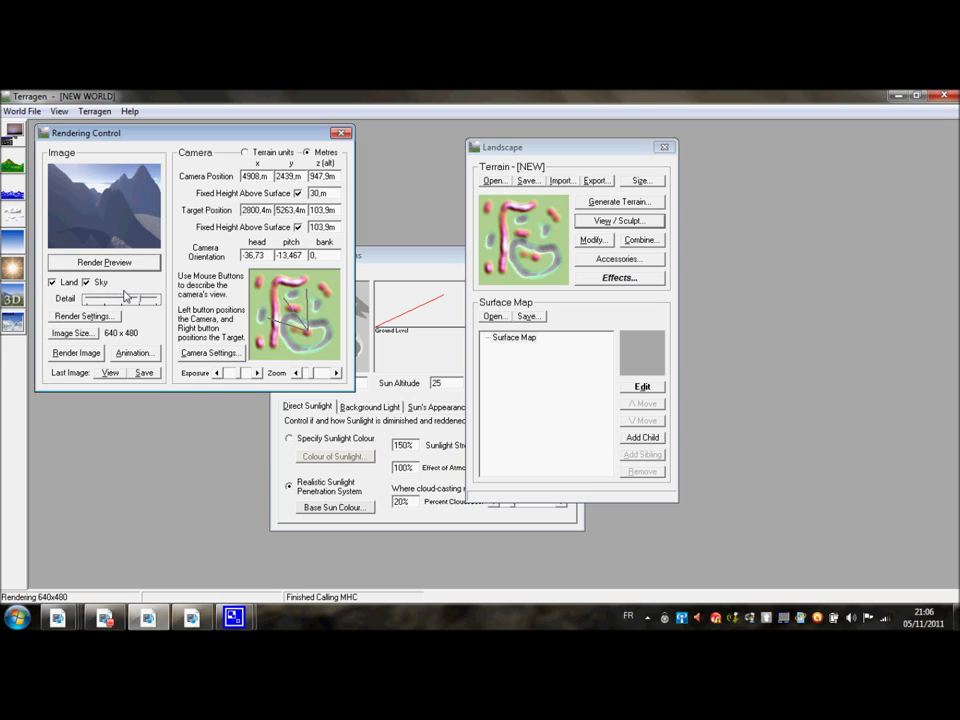
- Render the full 640x480 image of the mountain valley and lake, then close it
left_click(76, 352)
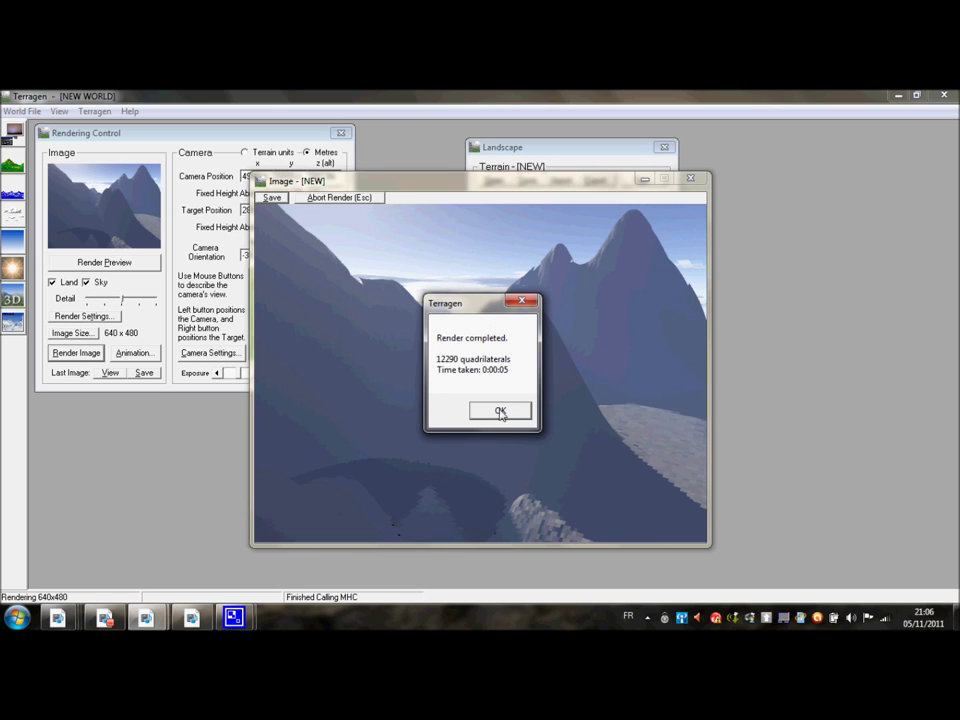
left_click(501, 412)
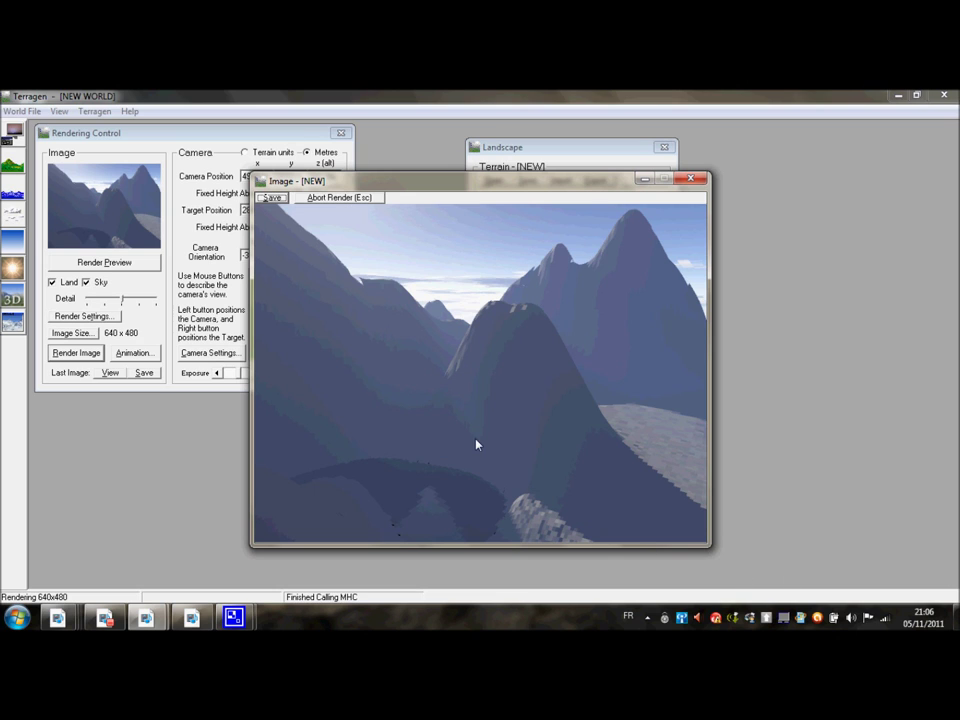
left_click(690, 178)
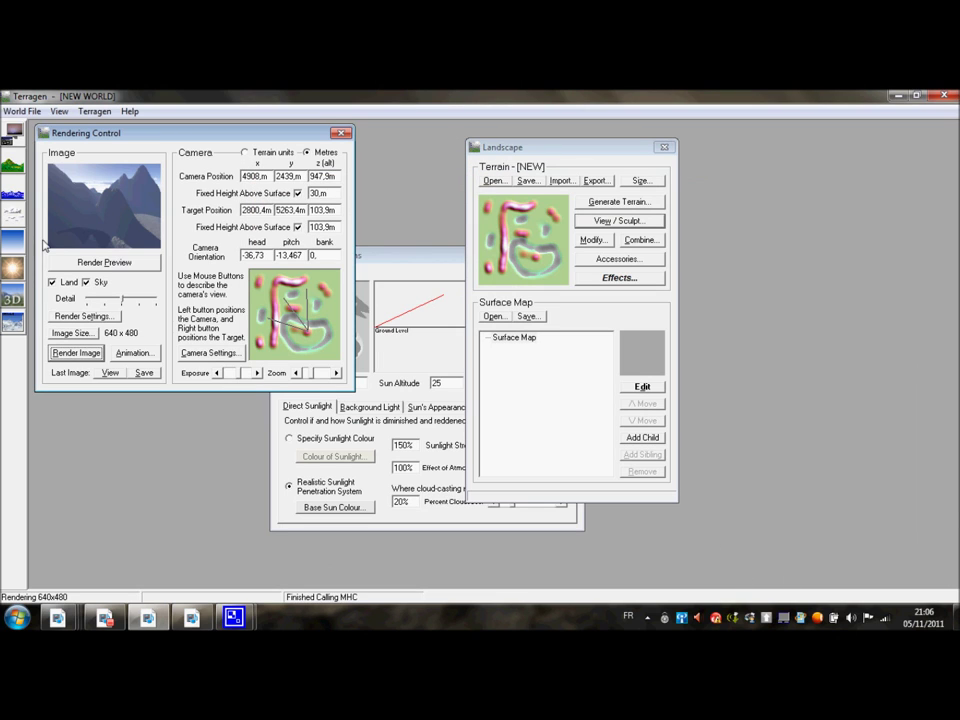
- Put the sun straight overhead at 90° altitude and refresh the preview
left_click(12, 248)
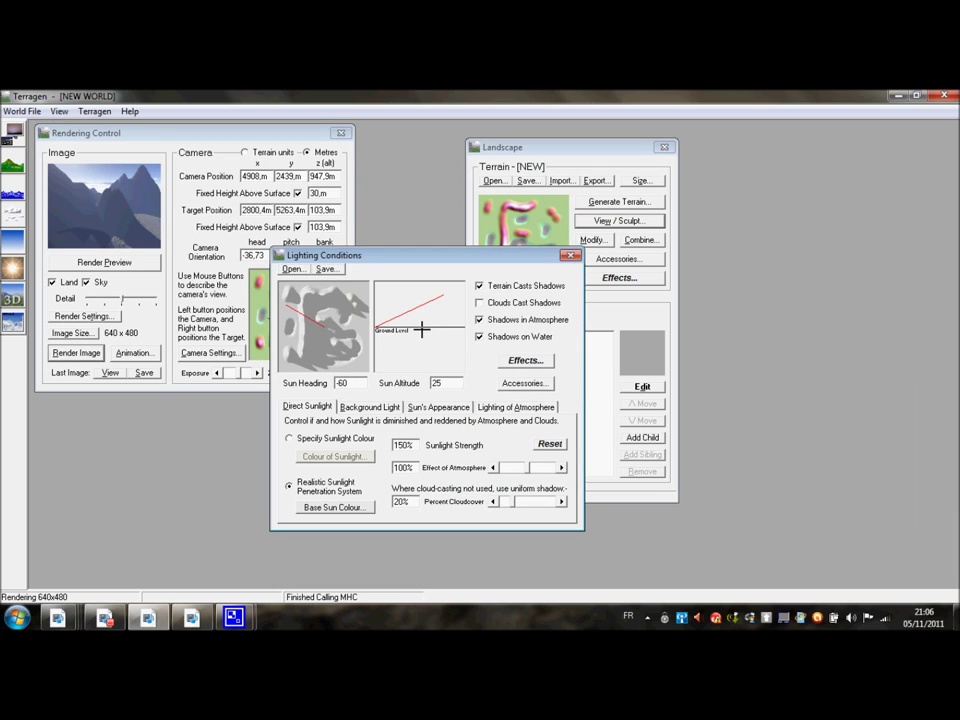
left_click_drag(451, 317, 376, 291)
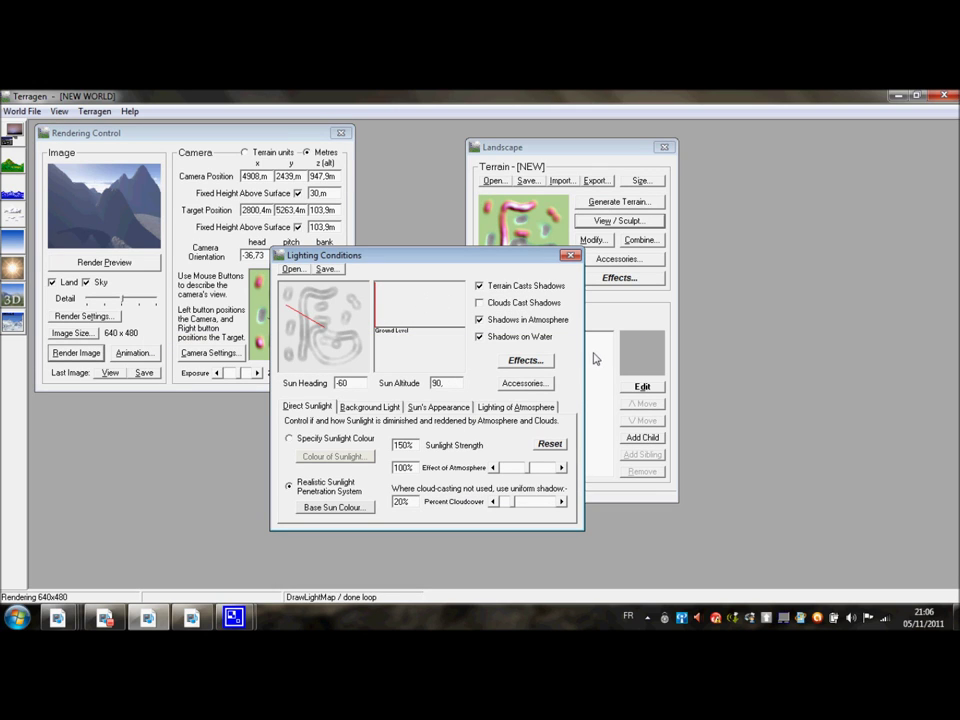
left_click(570, 256)
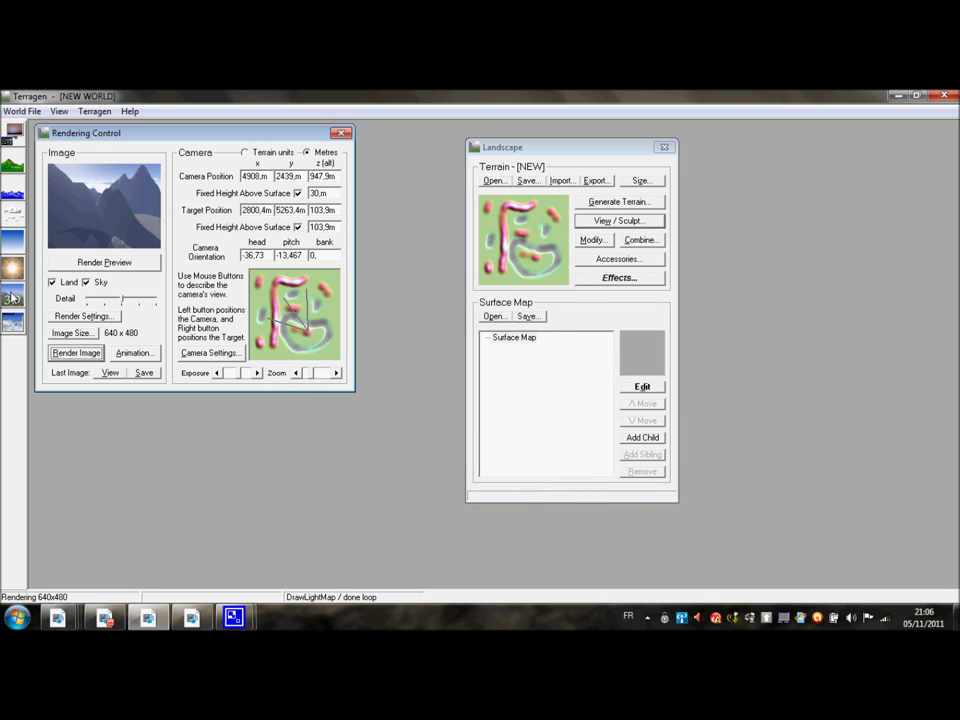
left_click(100, 262)
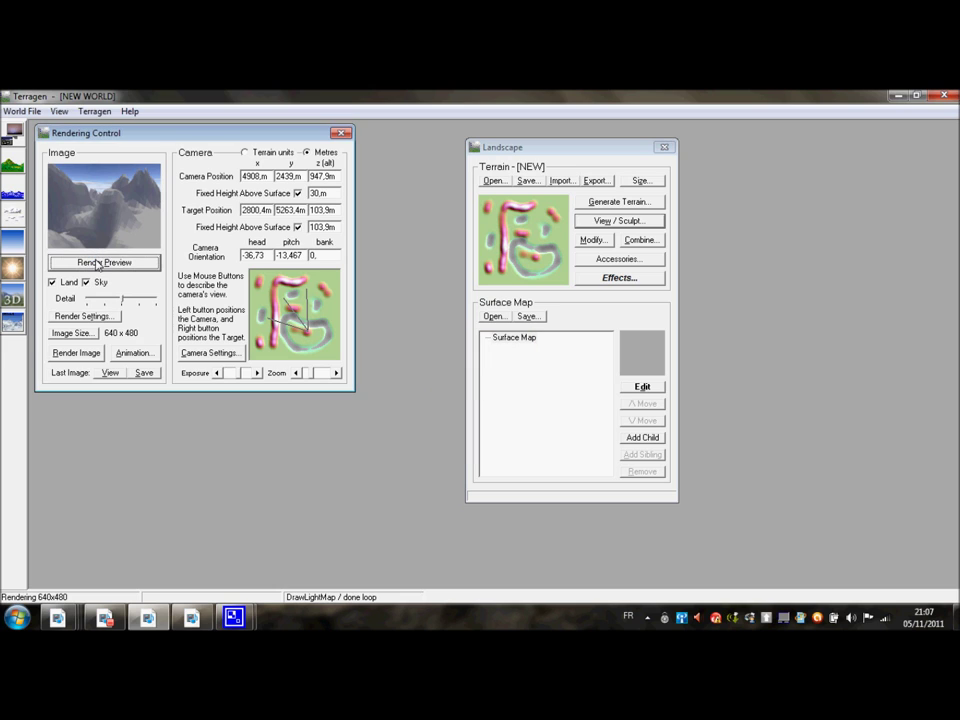
- Render the full valley image under the overhead sun and close it
left_click(76, 352)
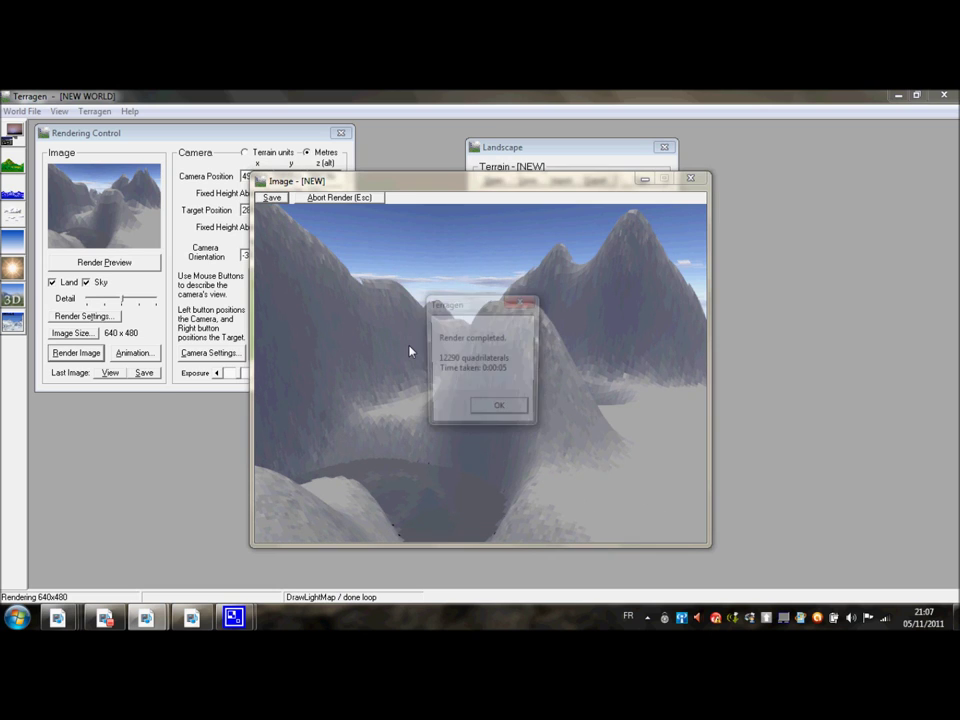
left_click(500, 411)
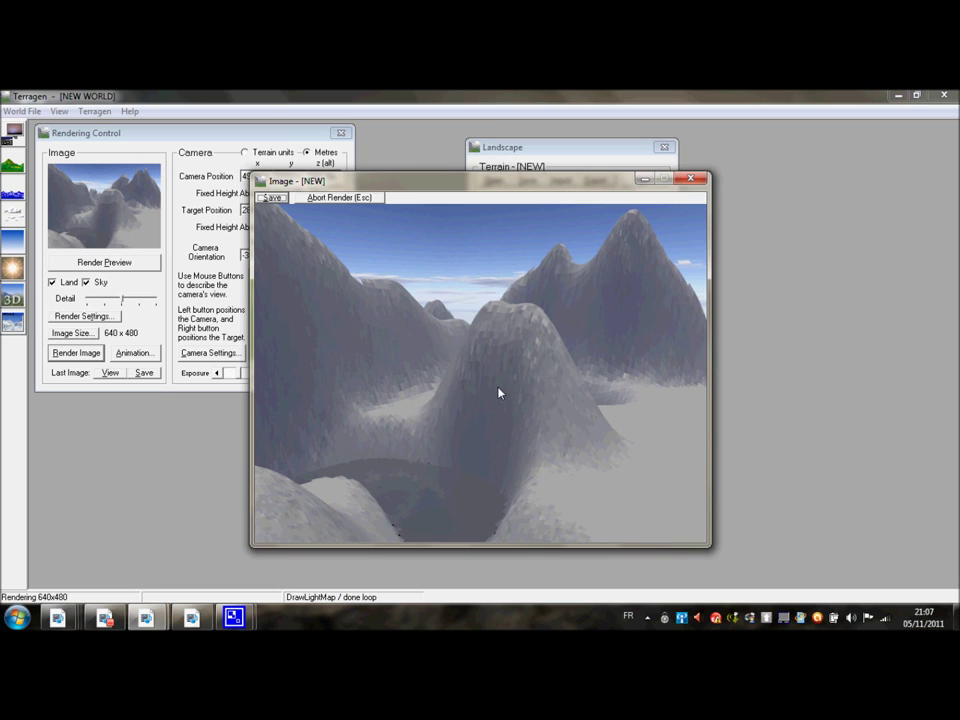
left_click(690, 179)
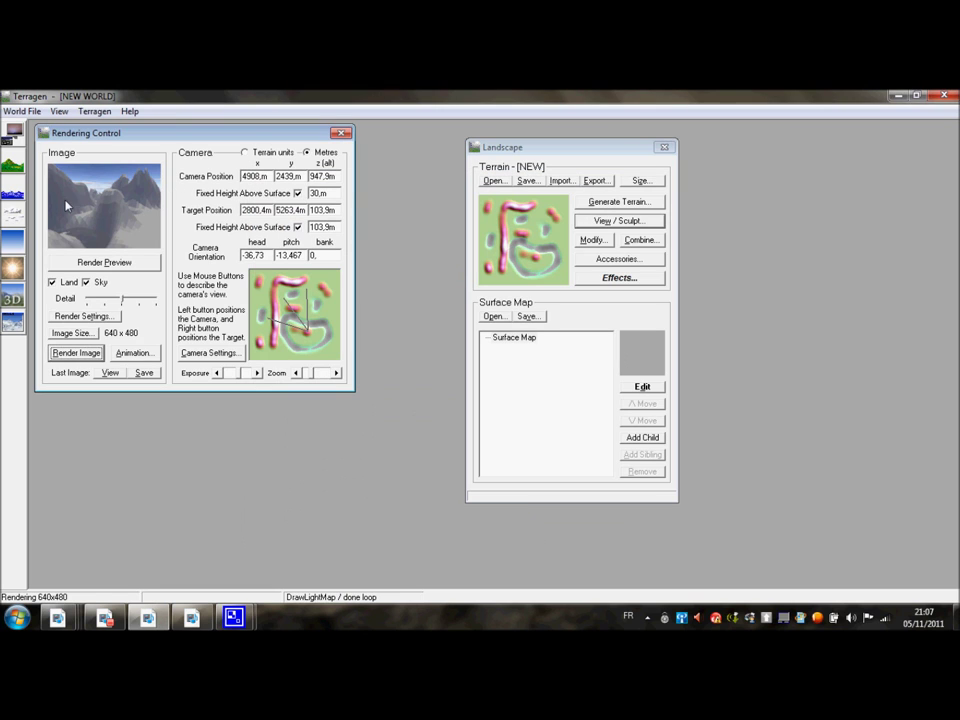
left_click(12, 268)
- Drop the sun to 1.828° altitude and render a full 640×480 backlit image, then close it
left_click_drag(390, 300, 441, 325)
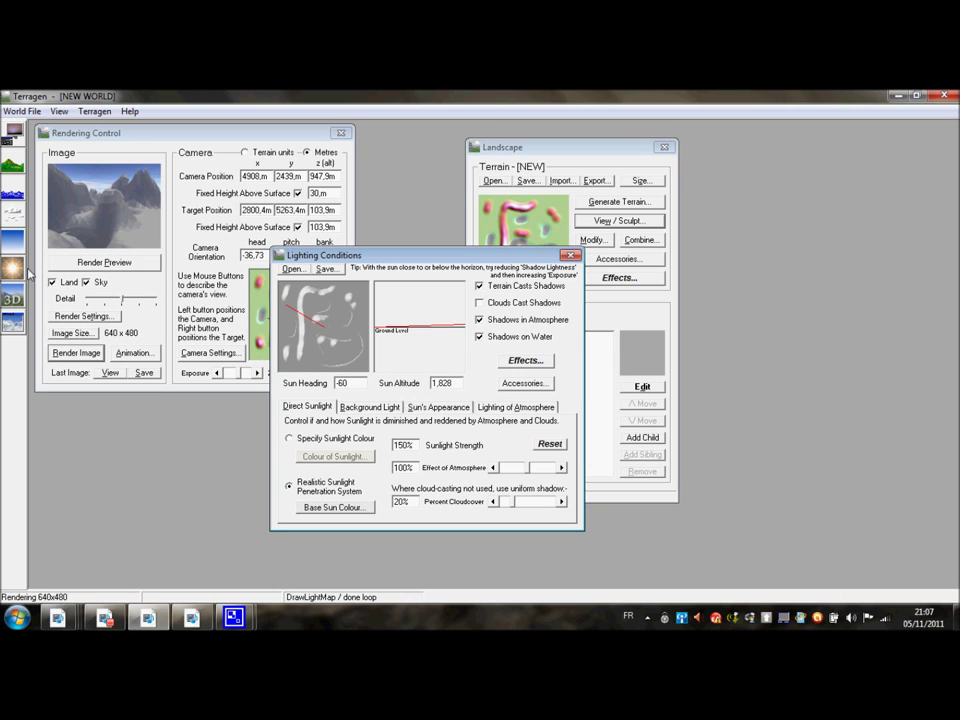
left_click(76, 353)
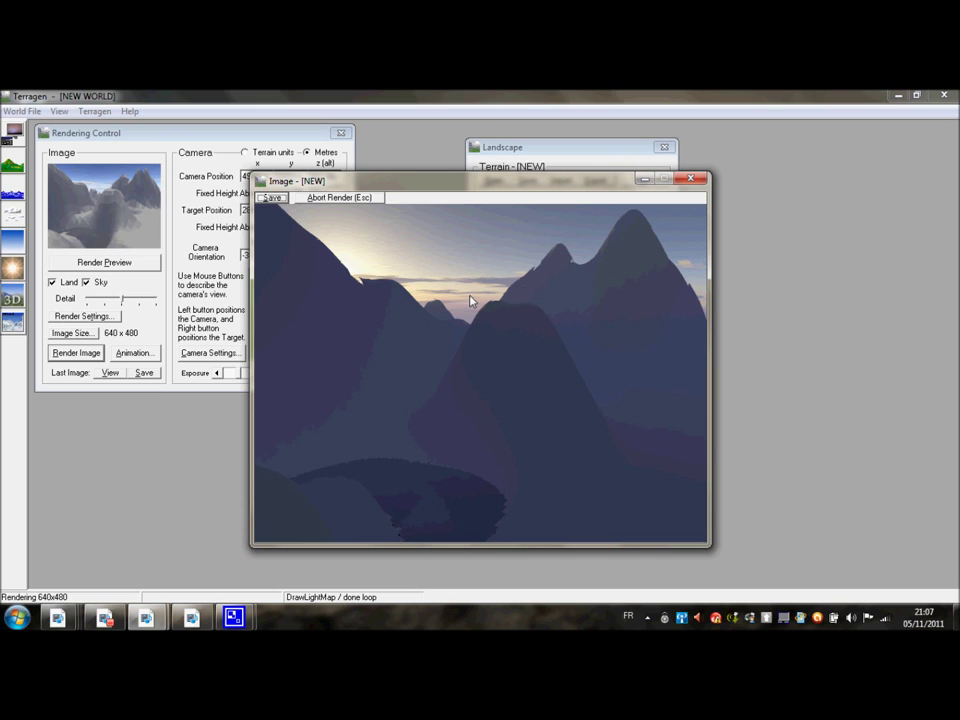
left_click(690, 179)
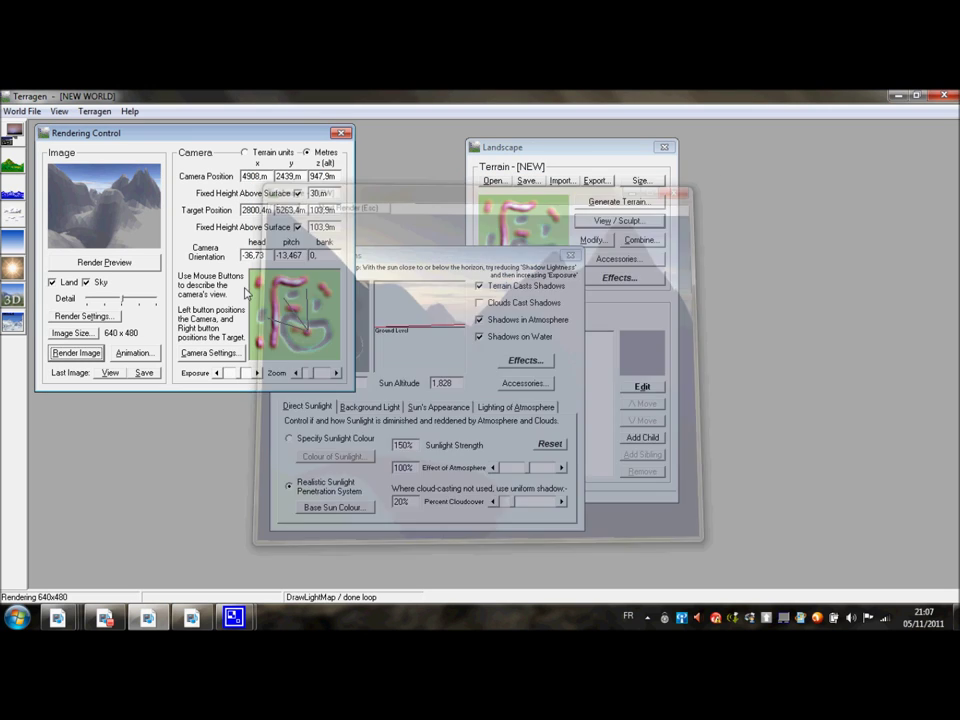
- Turn the sun heading to -48.814 so it glows between the peaks
left_click(400, 255)
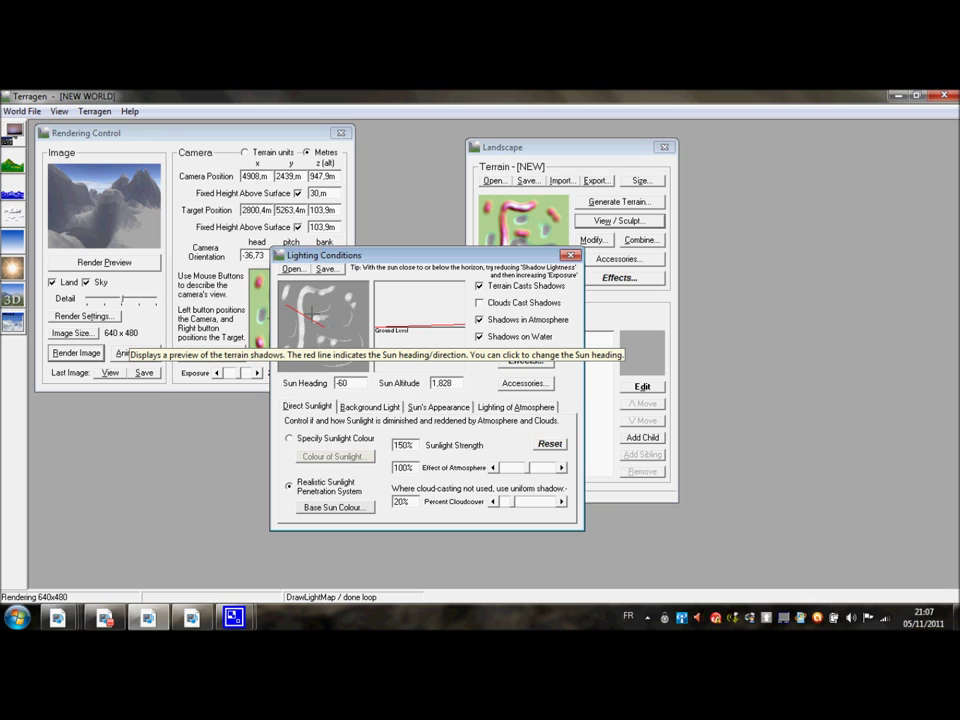
left_click_drag(291, 306, 301, 351)
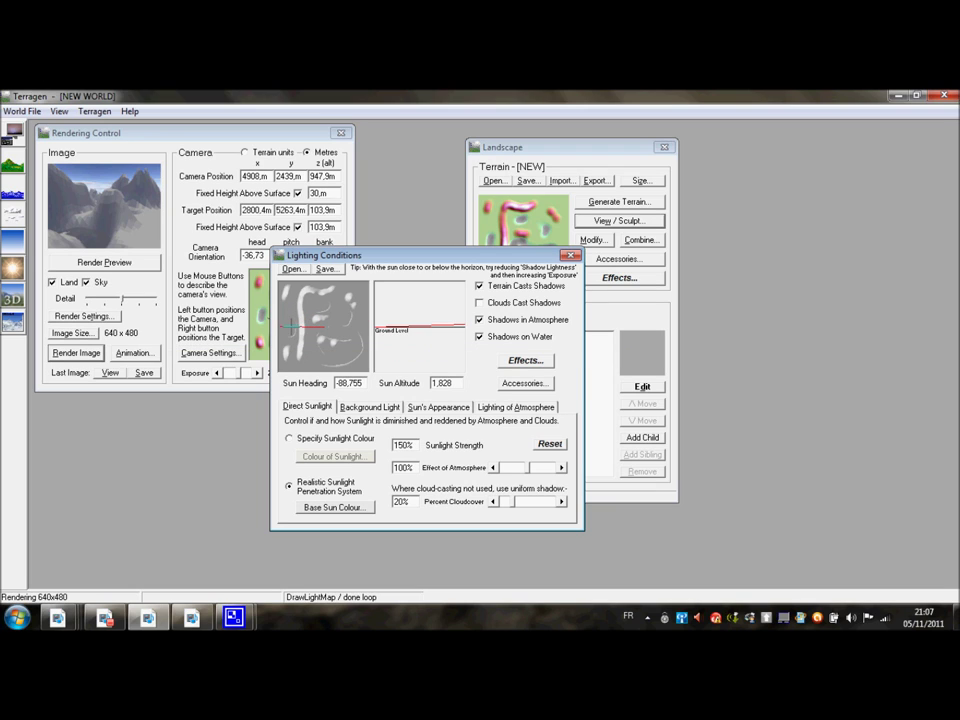
left_click_drag(299, 351, 314, 318)
left_click(569, 256)
- Render the full image with the new sun heading and close it
left_click(76, 352)
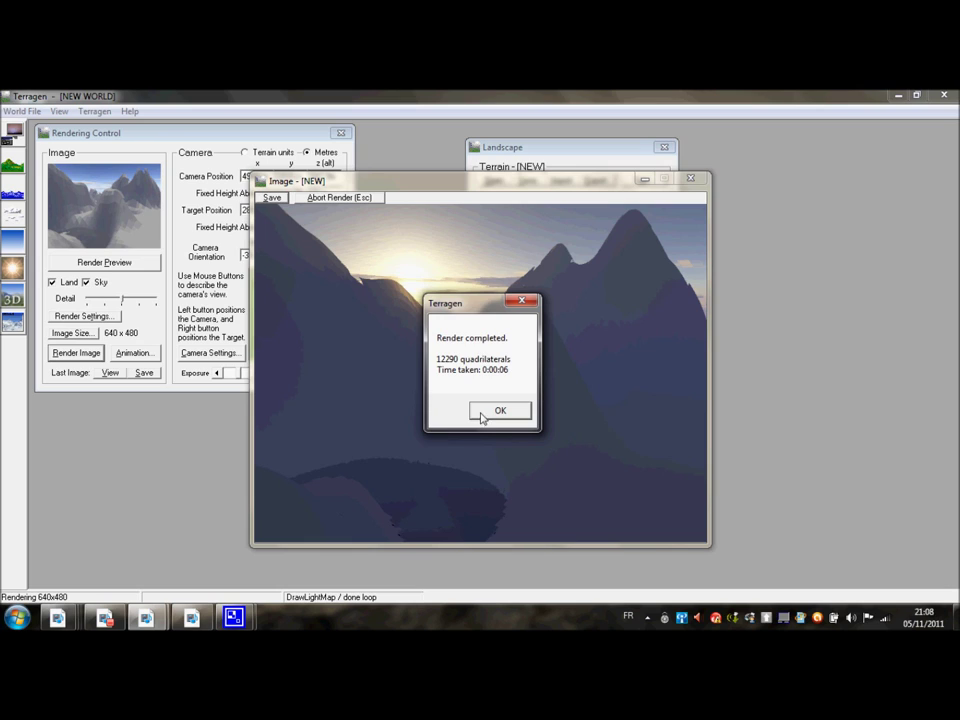
left_click(482, 413)
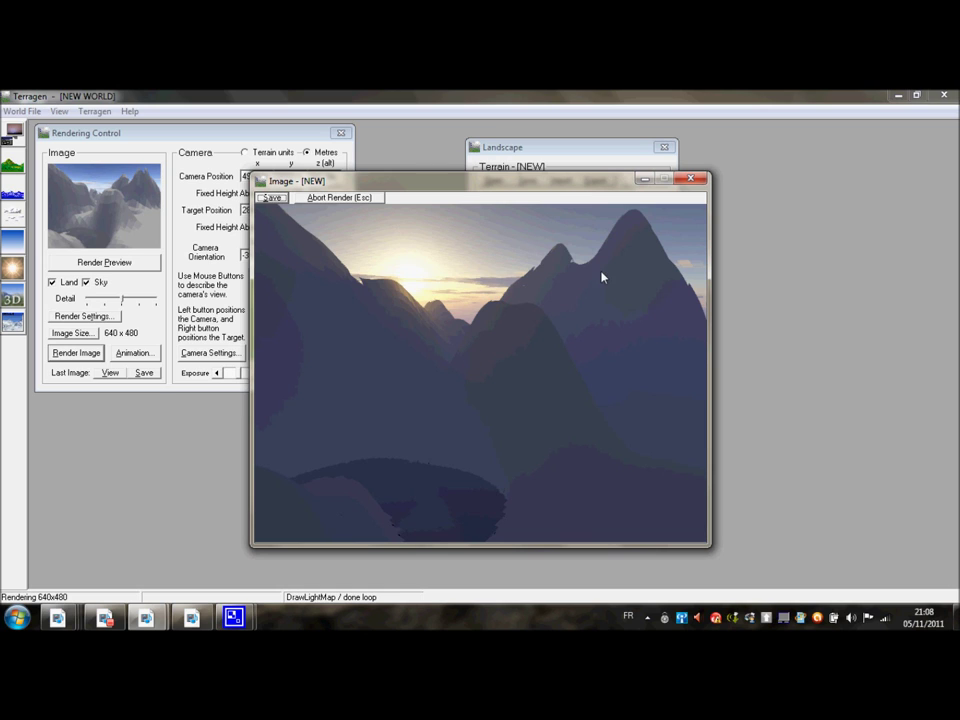
left_click(690, 179)
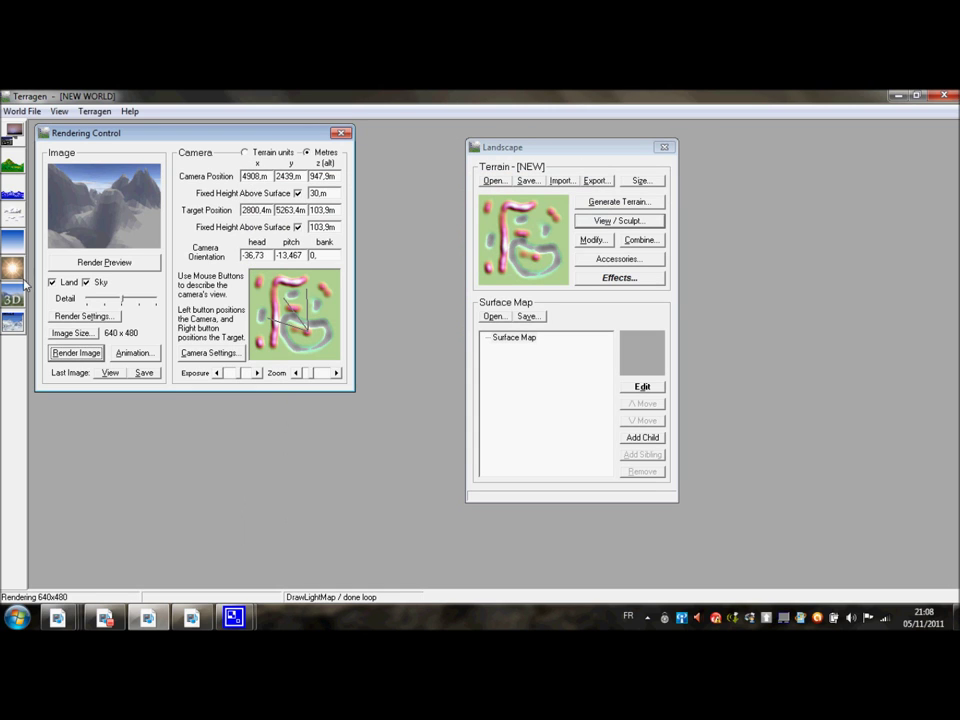
left_click(12, 268)
- Raise the sun to about 14° and set a custom magenta sunlight colour with no green
left_click(446, 309)
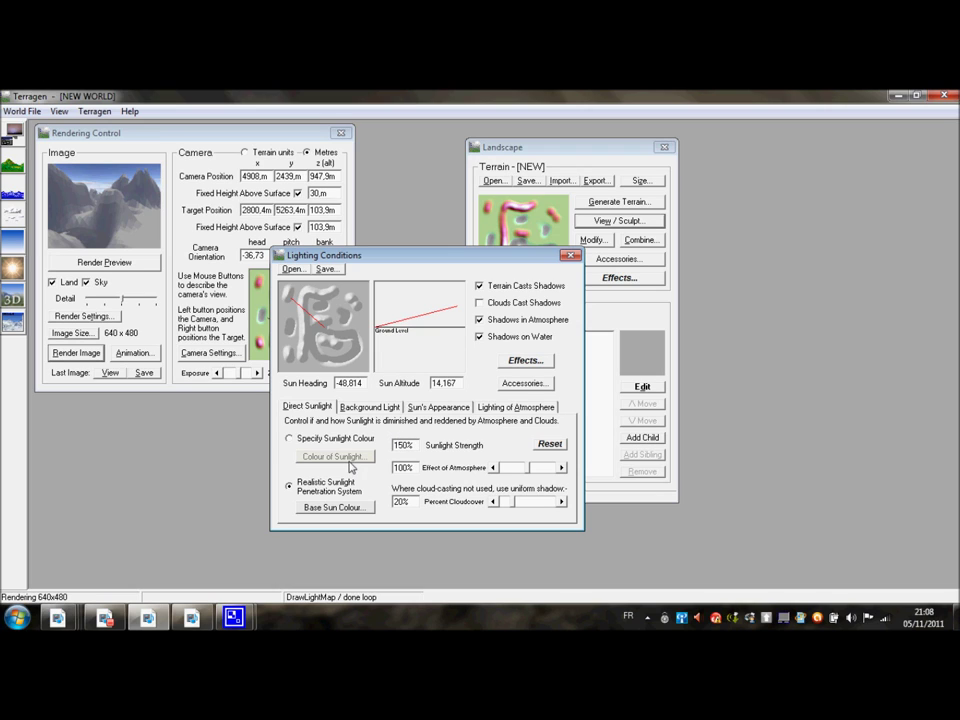
left_click(291, 440)
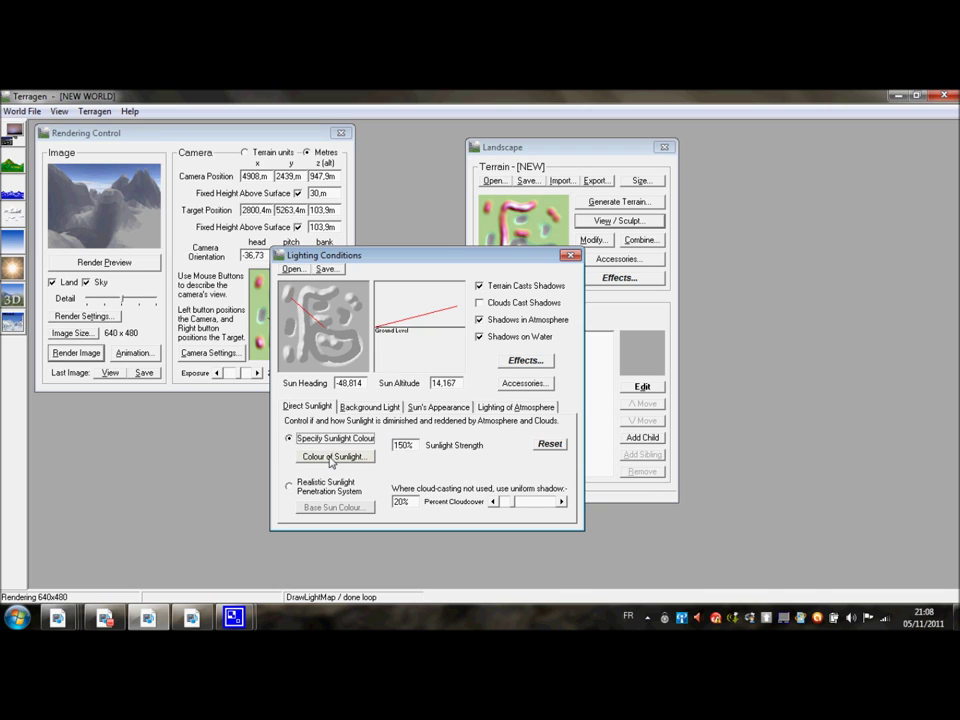
left_click(361, 463)
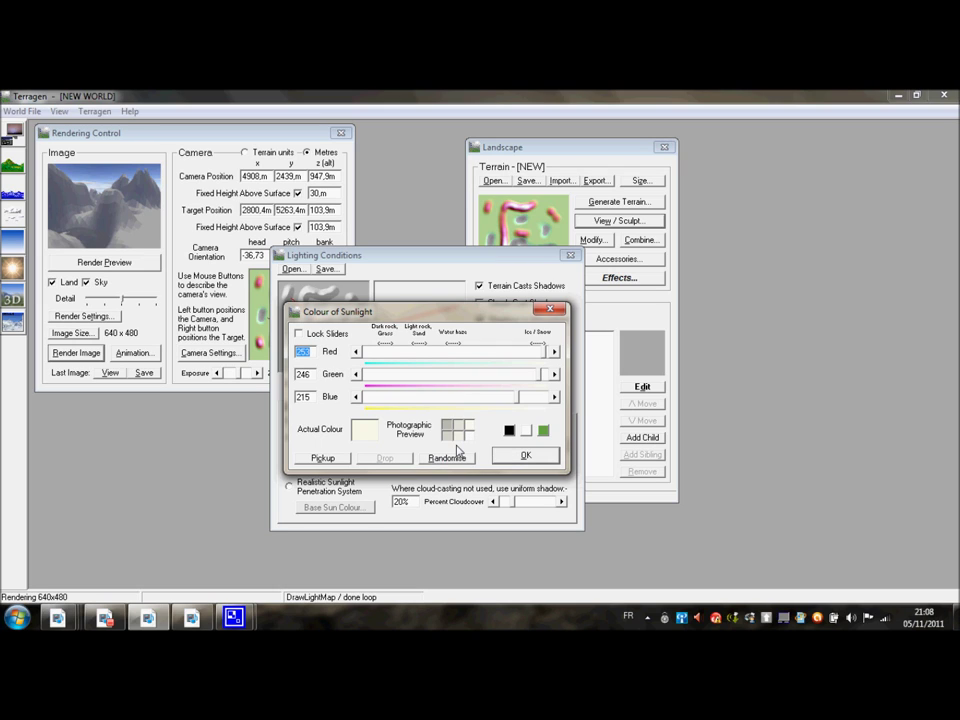
left_click_drag(540, 375, 356, 401)
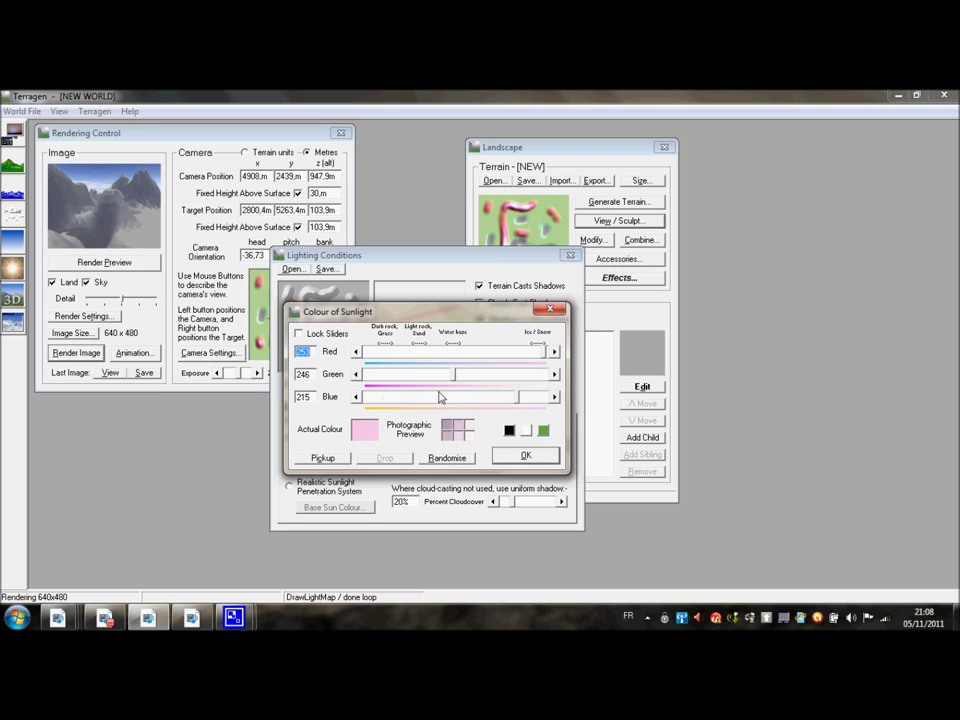
left_click(521, 455)
- Render the full 640×480 image under magenta sunlight, then close the finished render
left_click(76, 352)
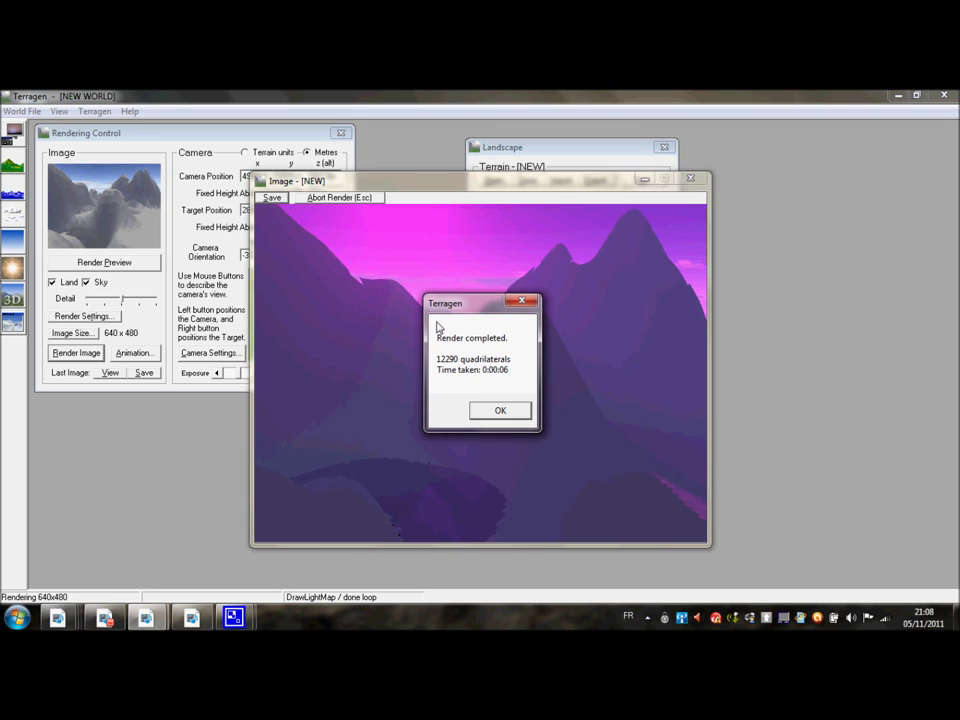
left_click(485, 410)
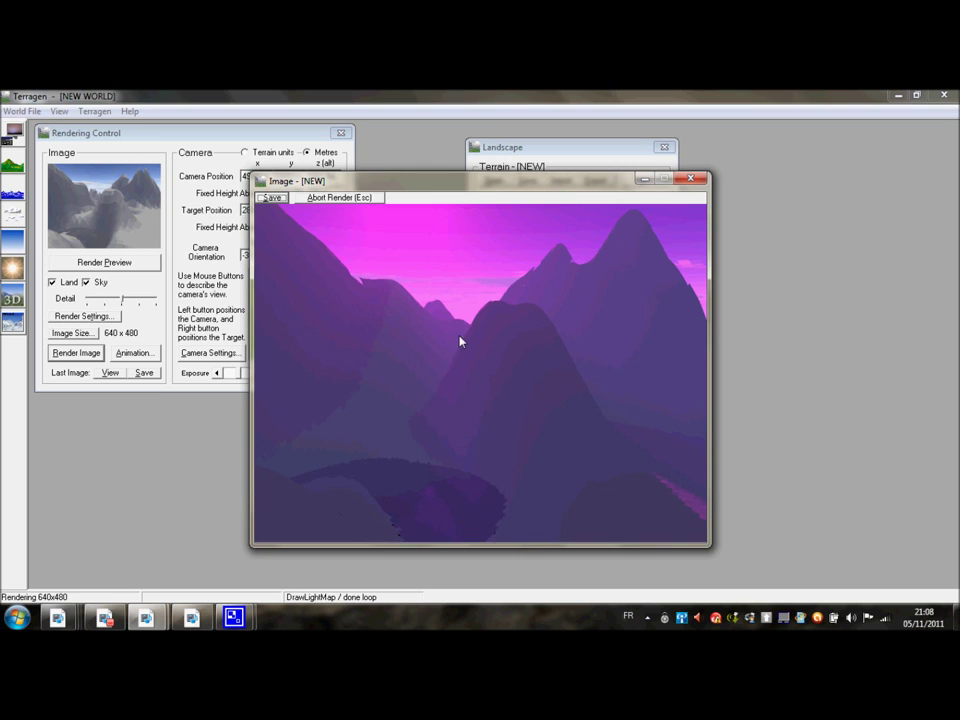
left_click(692, 180)
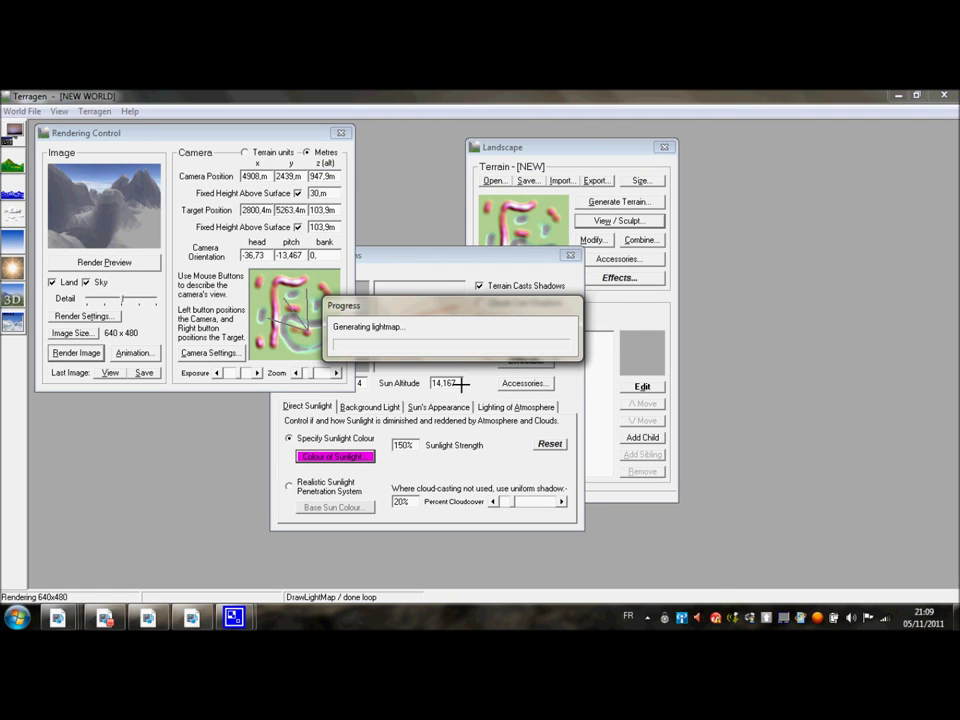
- Tilt the camera up to show more pink sky, re-render the magenta-lit peaks, and close the image
left_click_drag(367, 370, 370, 349)
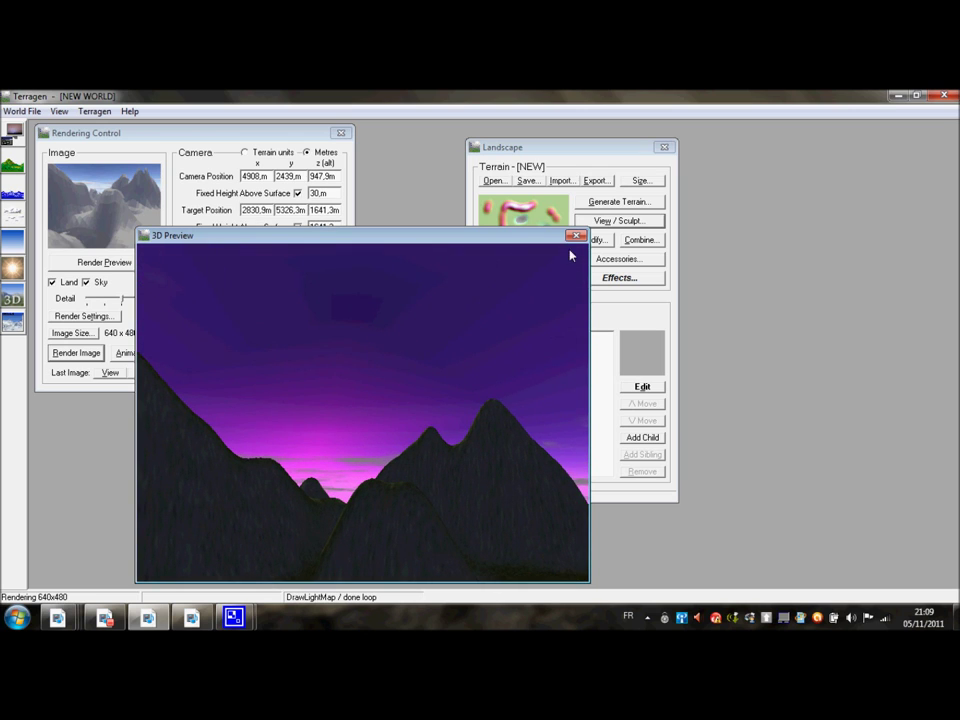
left_click(576, 235)
left_click(76, 352)
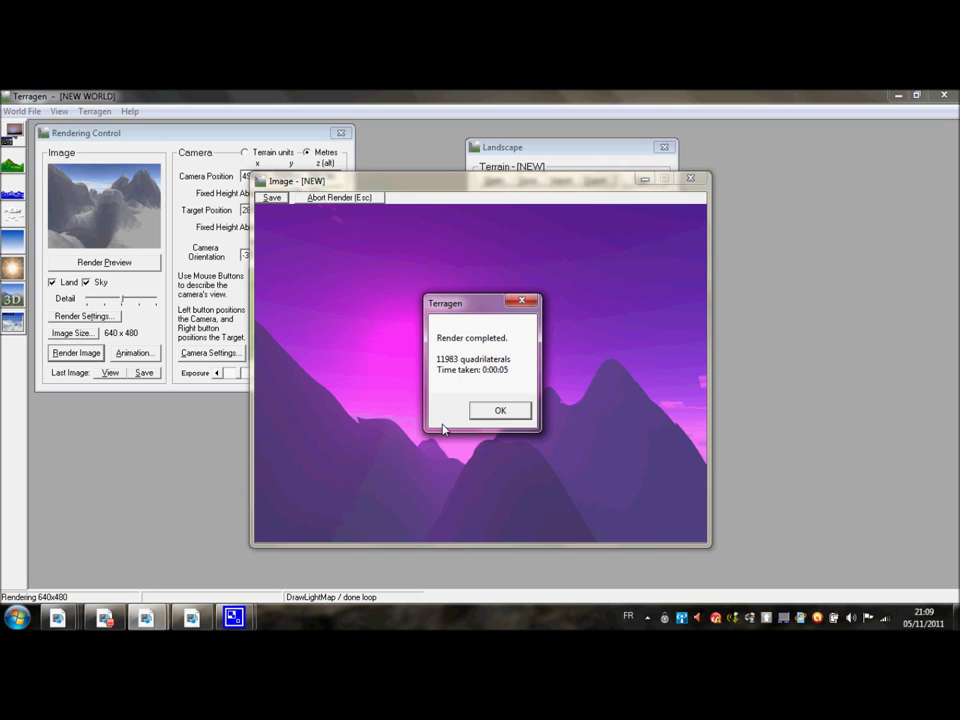
left_click(496, 414)
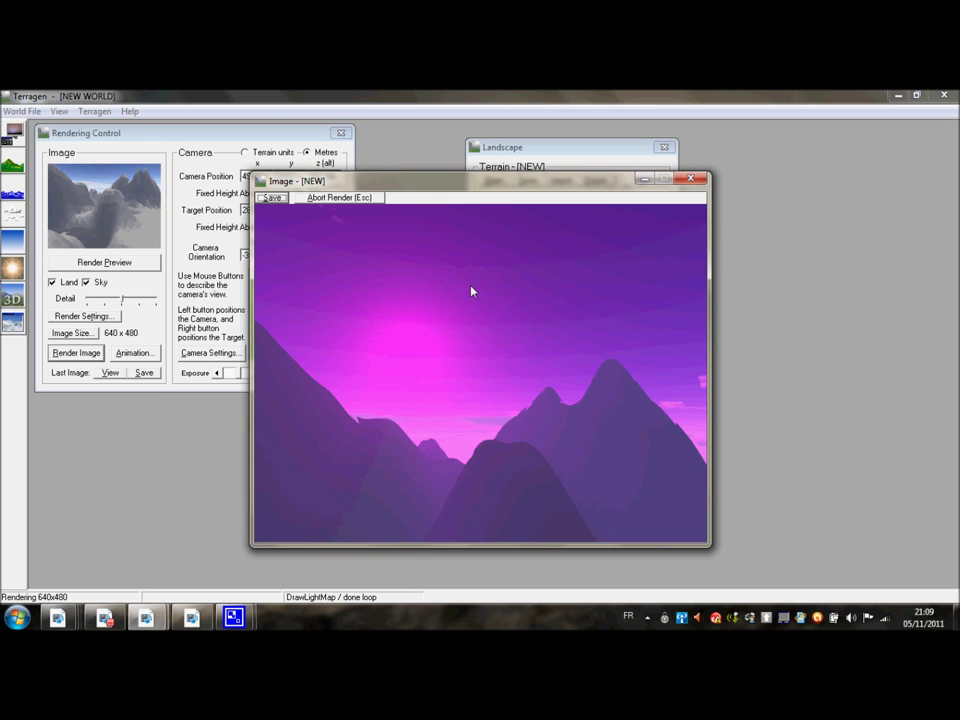
left_click(697, 181)
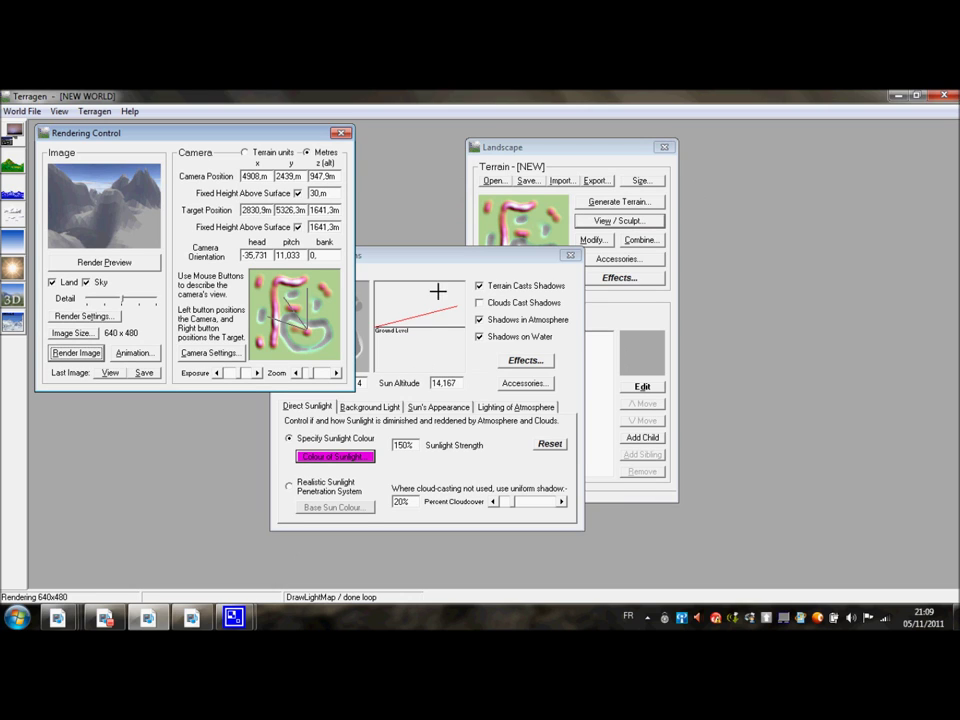
- Set the Colour of Sunlight to the white preset (255/255/255) in Lighting Conditions
left_click(310, 445)
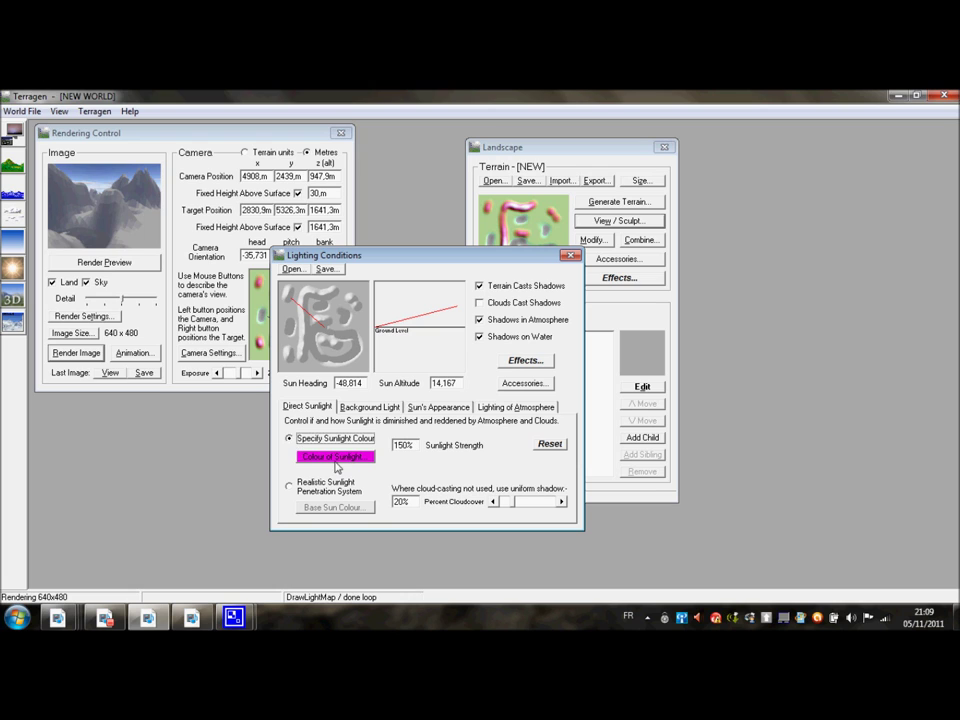
left_click(338, 457)
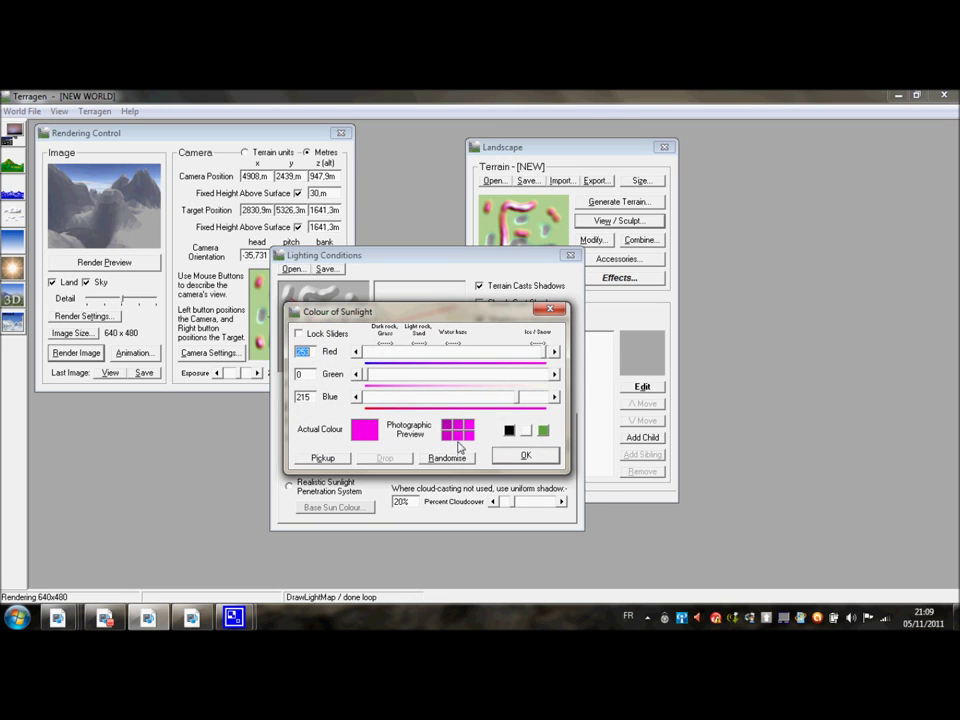
left_click(526, 430)
left_click(525, 455)
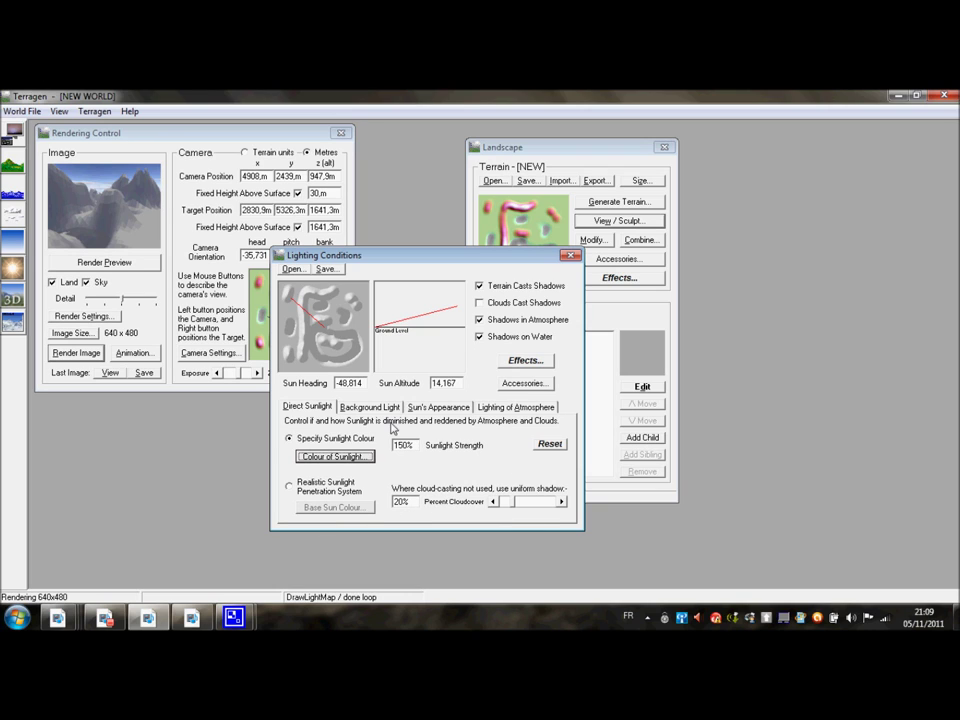
left_click(381, 408)
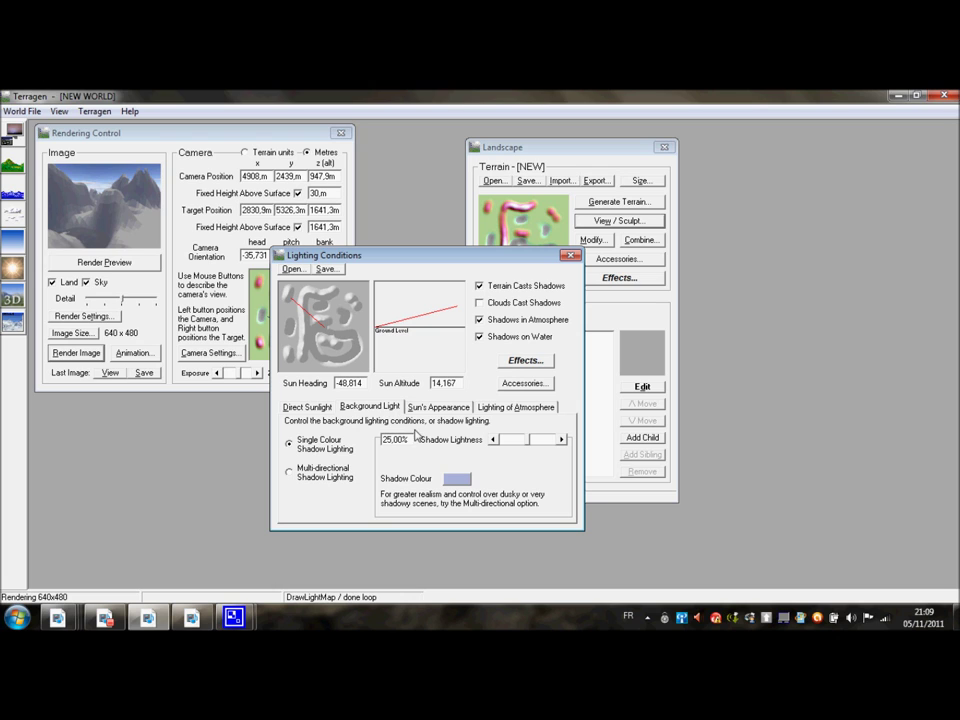
- Leave the background shadow colour unchanged and set the sun's corona size to 0
left_click(456, 478)
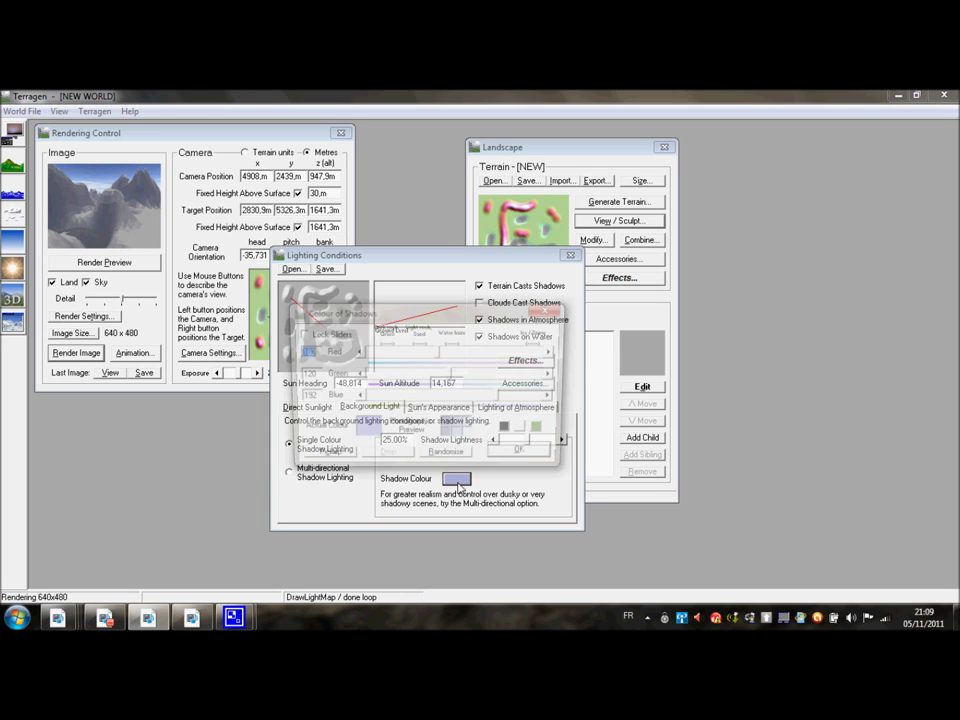
left_click(527, 457)
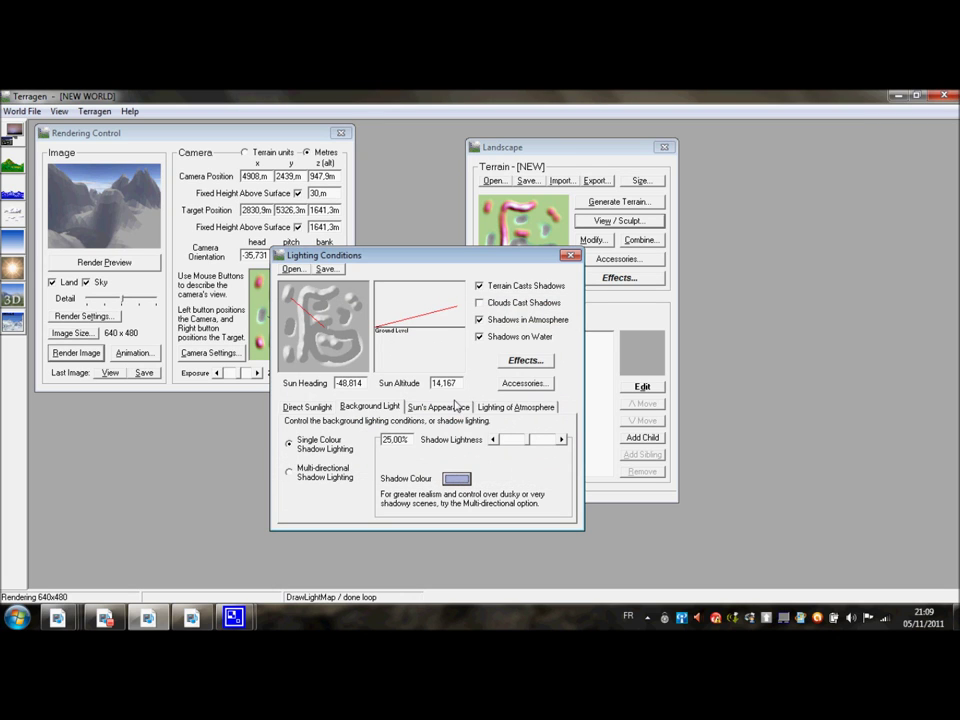
left_click(450, 409)
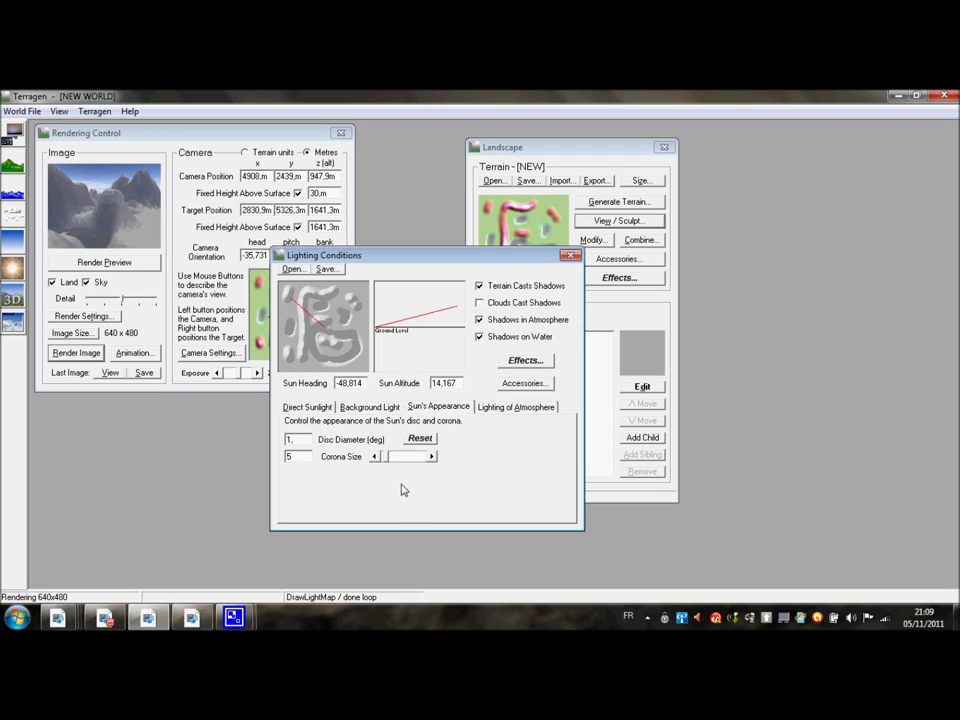
left_click_drag(387, 462, 436, 459)
left_click_drag(426, 458, 384, 460)
- Raise the atmosphere glow amount to 300% and close Lighting Conditions
left_click(490, 411)
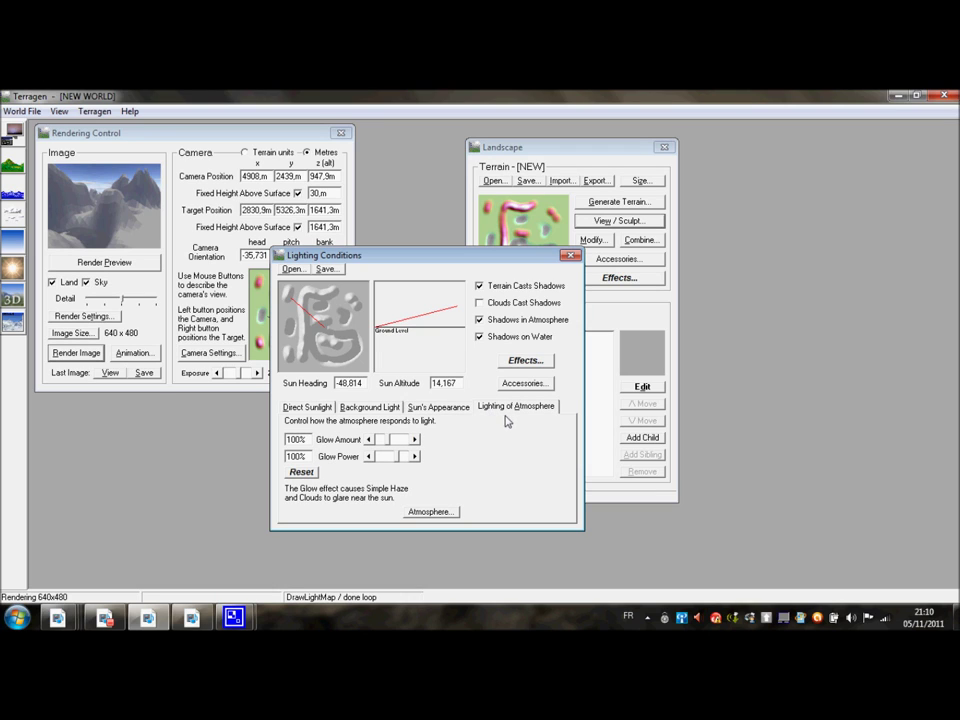
left_click_drag(381, 439, 413, 438)
left_click(570, 255)
- Render the 640×480 hazy white-glow mountain scene and close the finished image
left_click(80, 353)
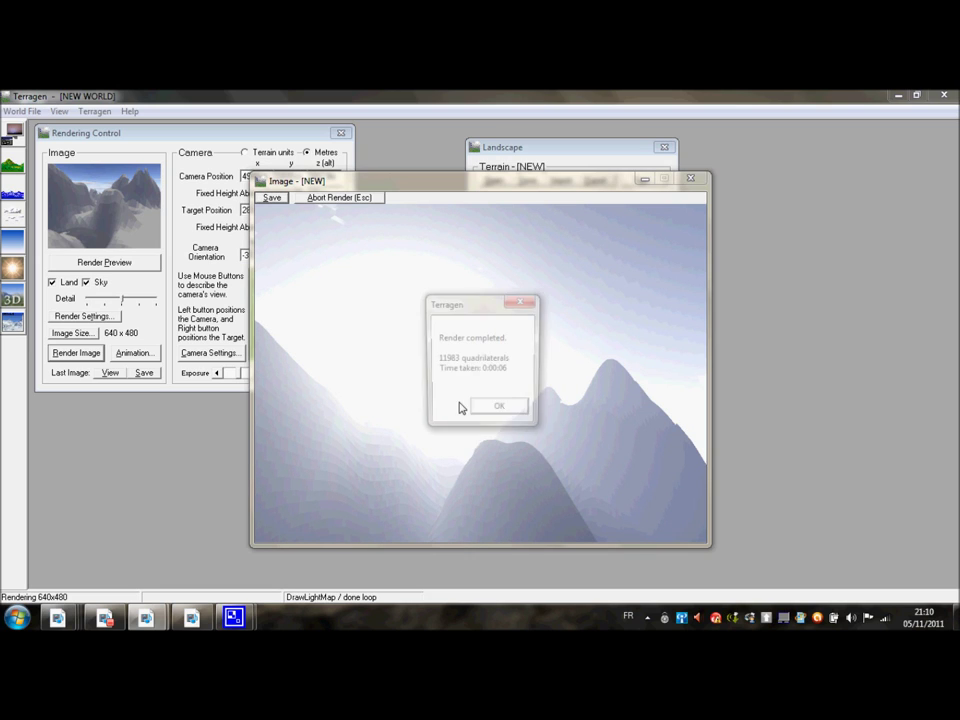
left_click(494, 411)
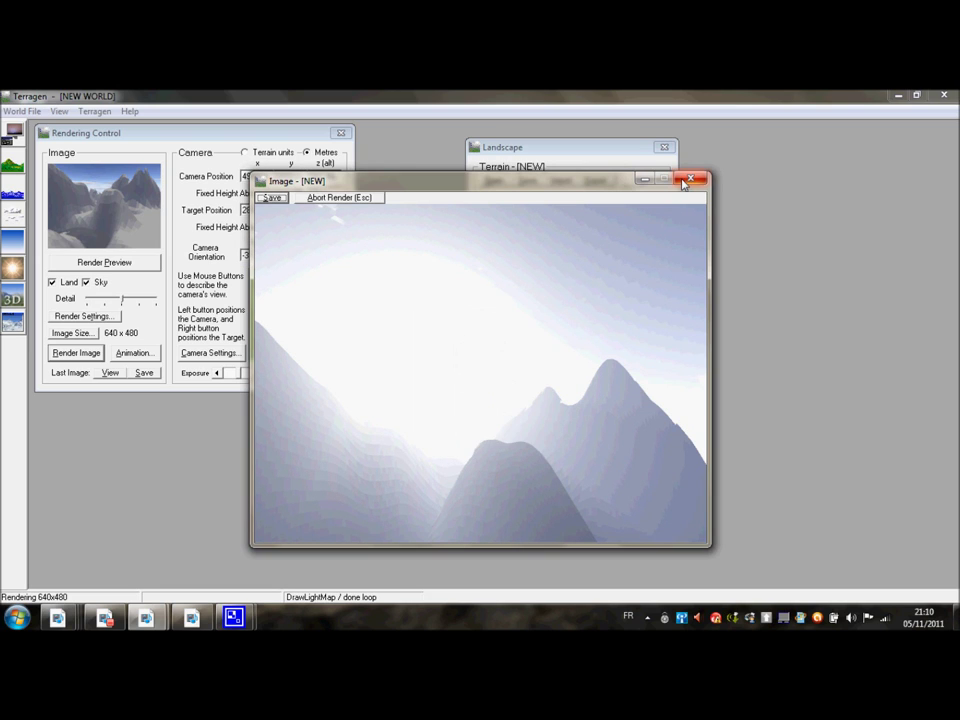
left_click(692, 181)
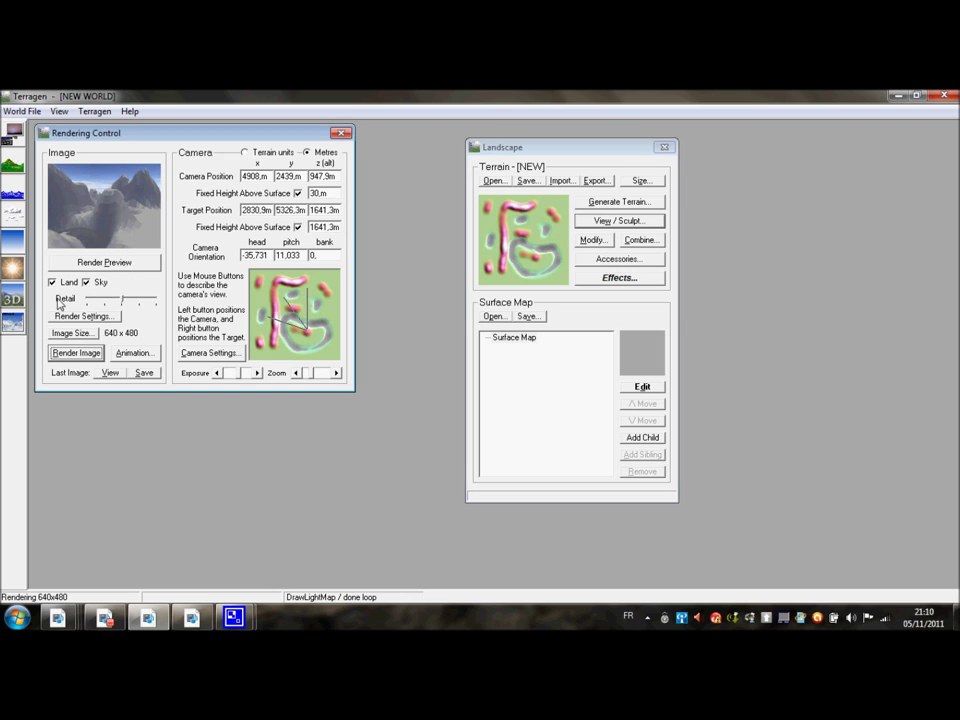
- Tilt the camera down onto the river valley in the 3D preview
left_click(12, 302)
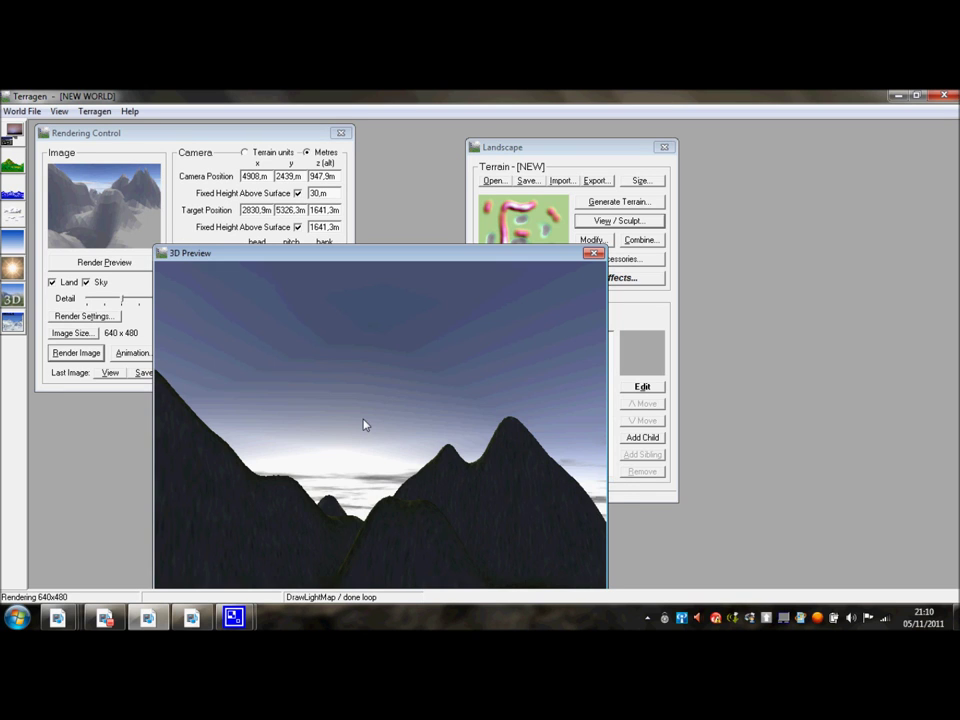
mouse_move(360, 445)
left_mouse_down()
mouse_move(356, 490)
mouse_move(365, 487)
left_mouse_up()
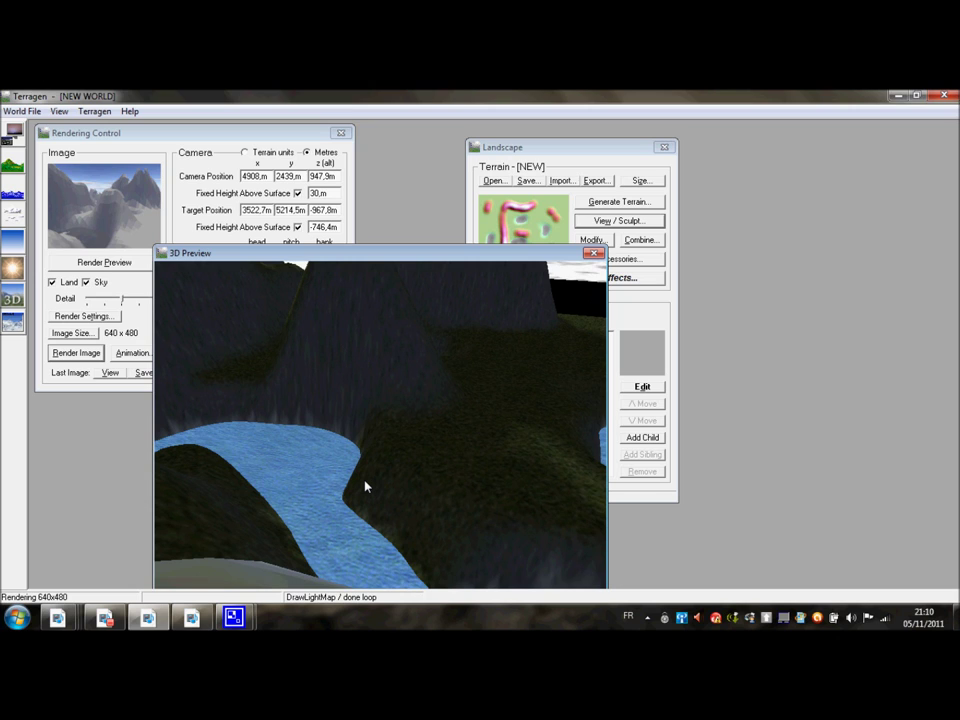
left_click(594, 253)
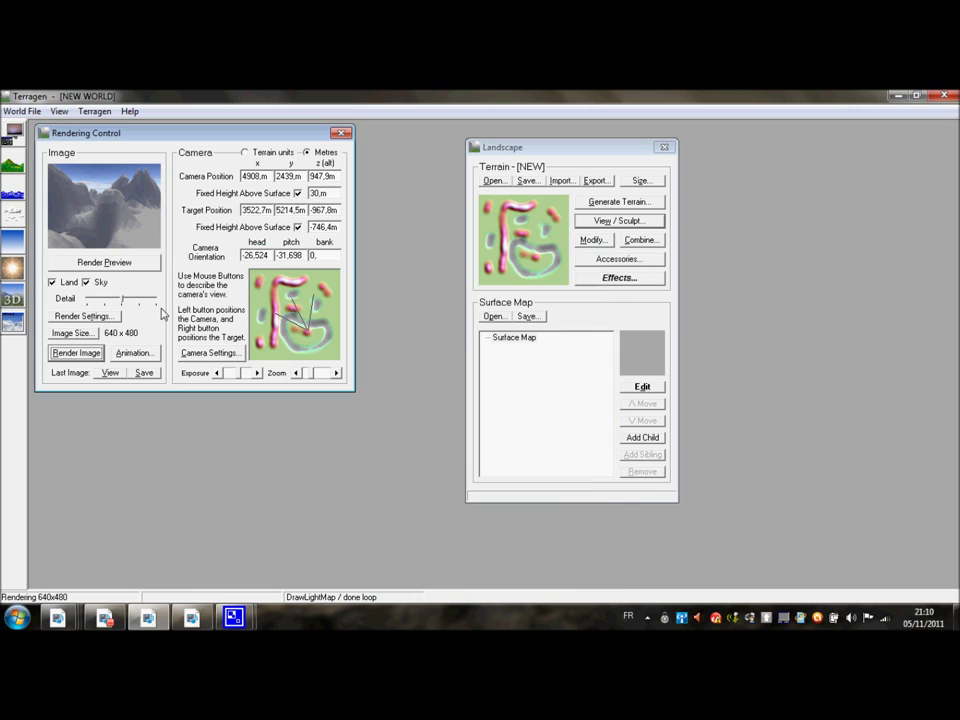
- Lower the atmosphere glow amount to 293% and the glow power to 19%
left_click(12, 268)
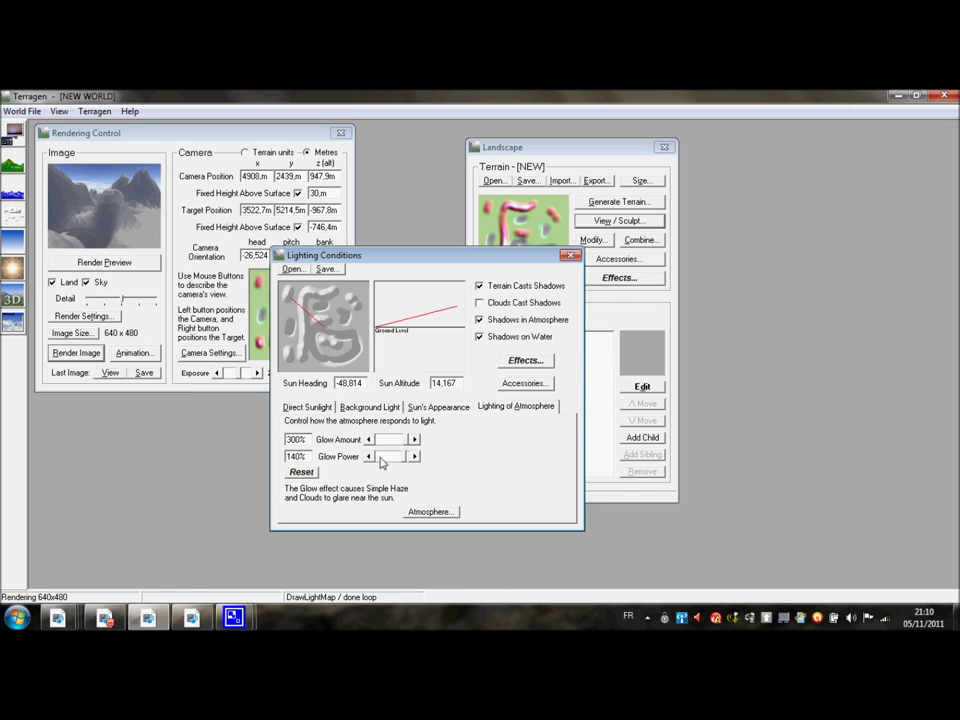
left_click_drag(409, 441, 386, 444)
left_click_drag(390, 456, 381, 456)
left_click(292, 408)
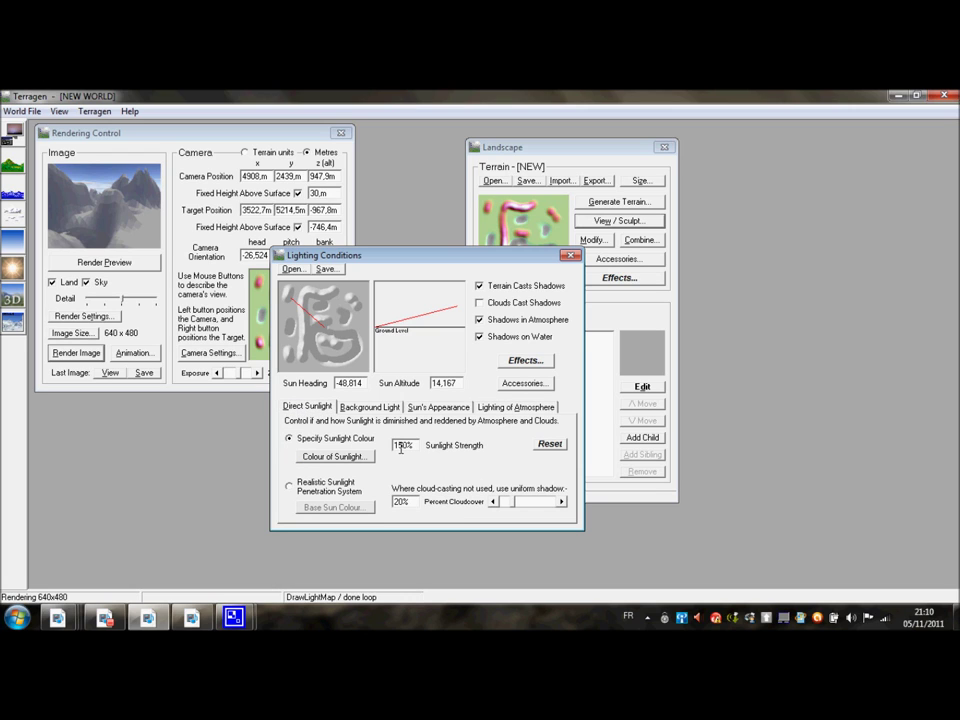
left_click(570, 255)
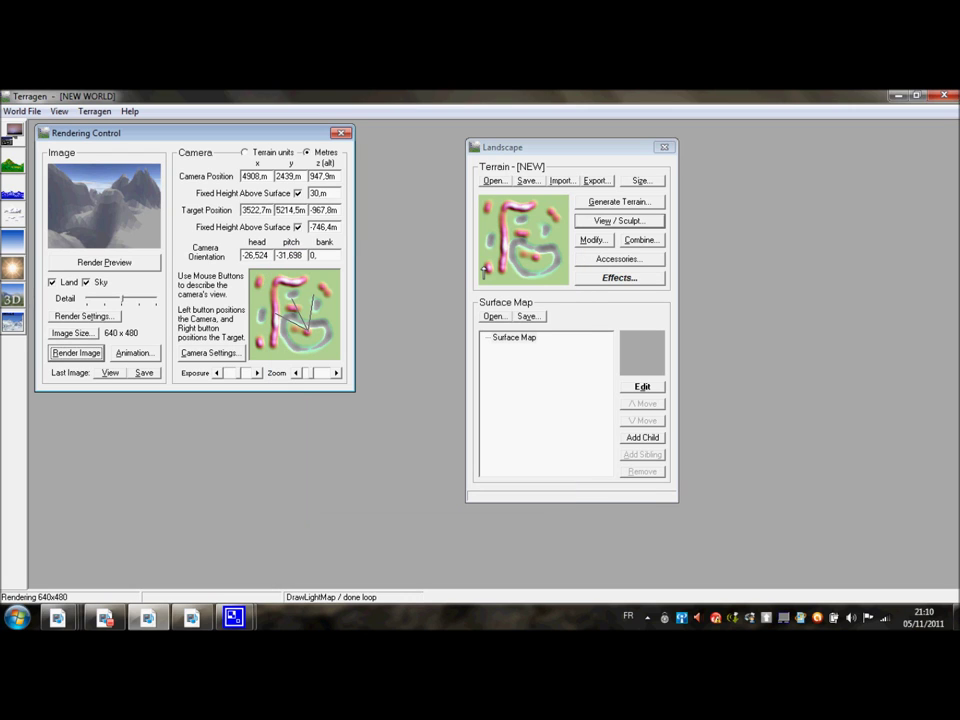
- Render the new close-up valley view at 640×480 and close the image
left_click(76, 352)
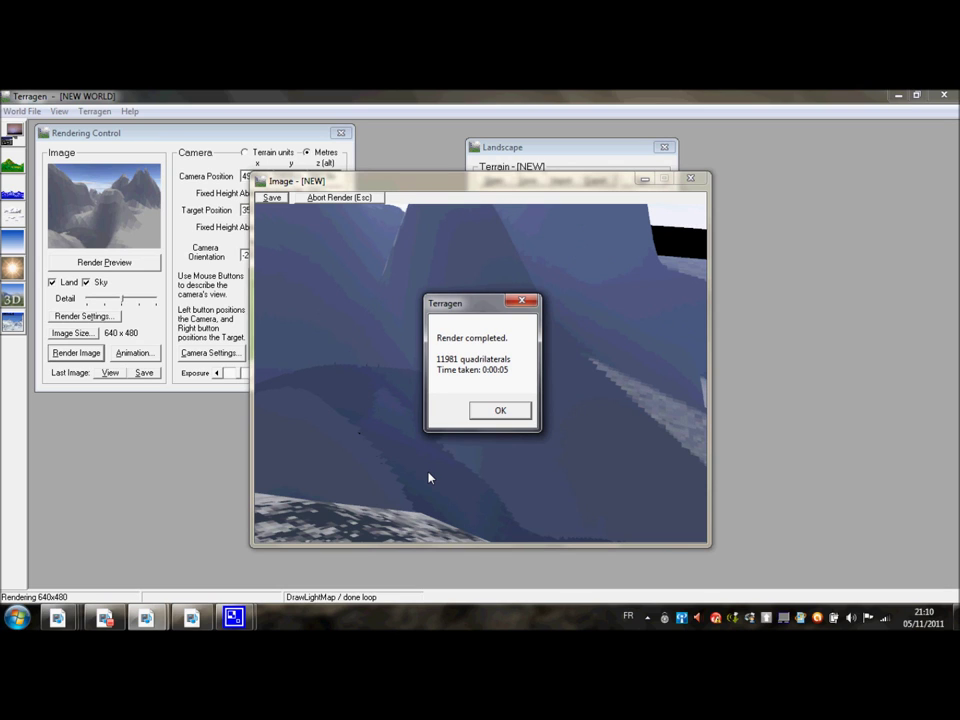
left_click(500, 412)
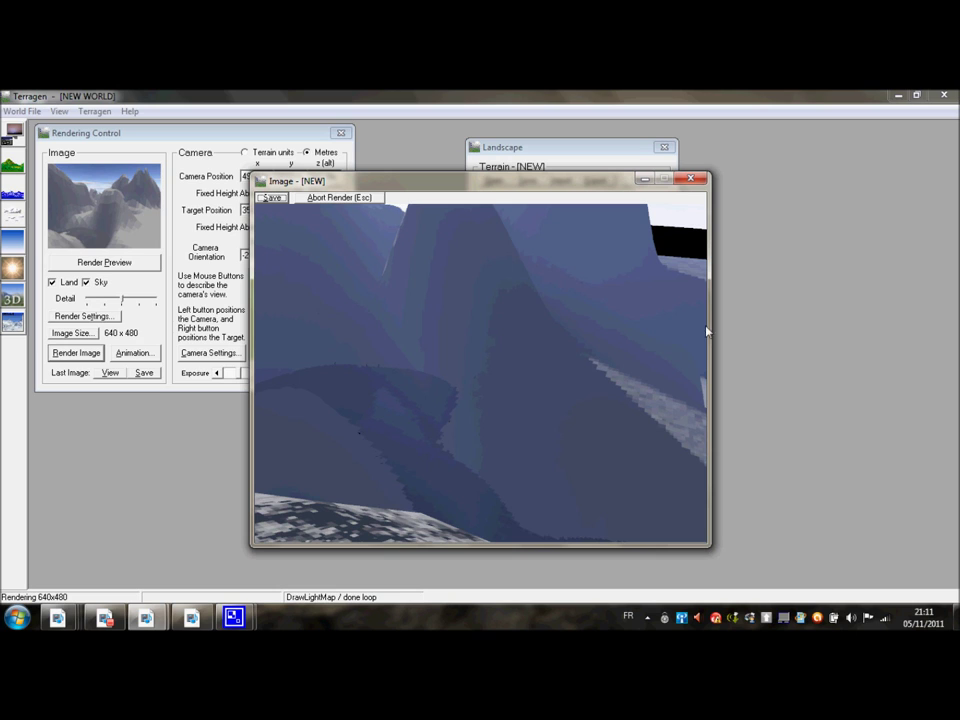
left_click(690, 180)
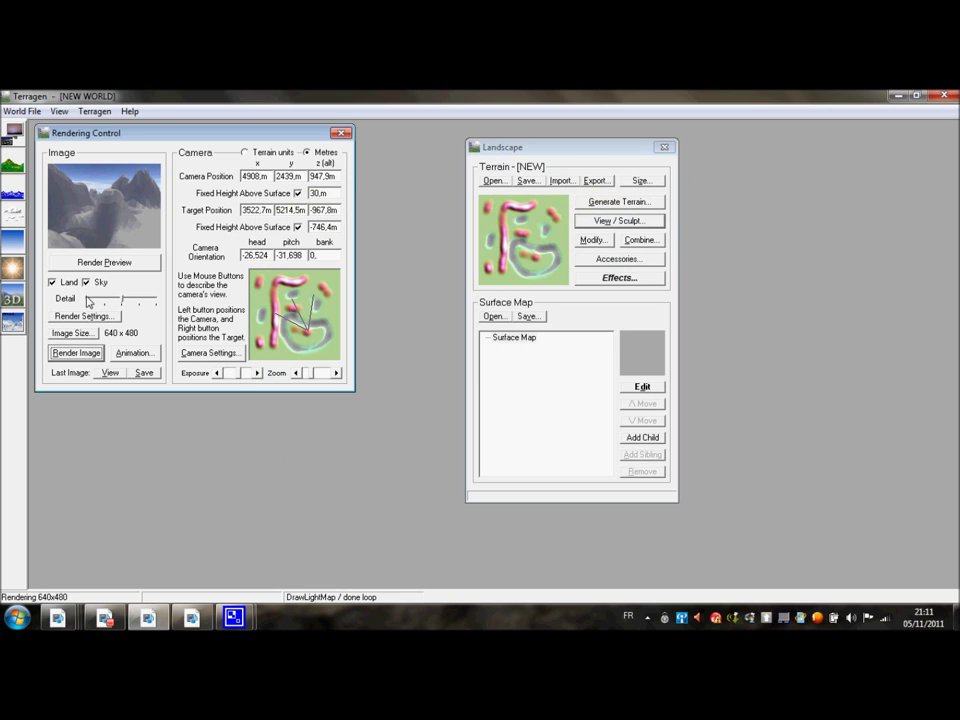
- Refresh the preview at maximum detail and raise the sun almost overhead (about 88.6°)
left_click_drag(139, 299, 156, 299)
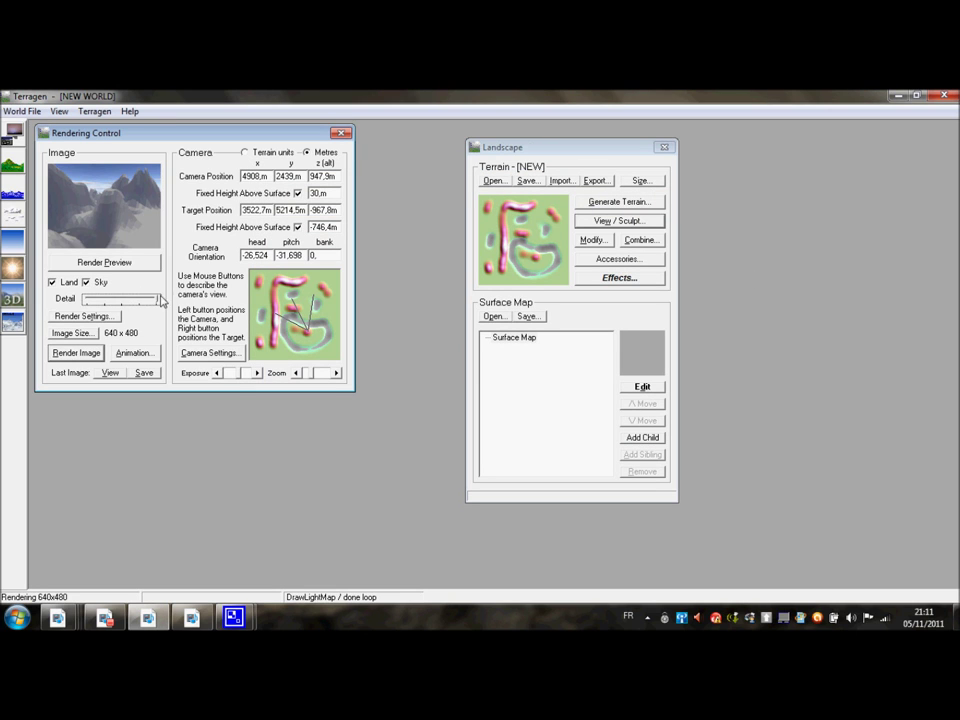
left_click(144, 266)
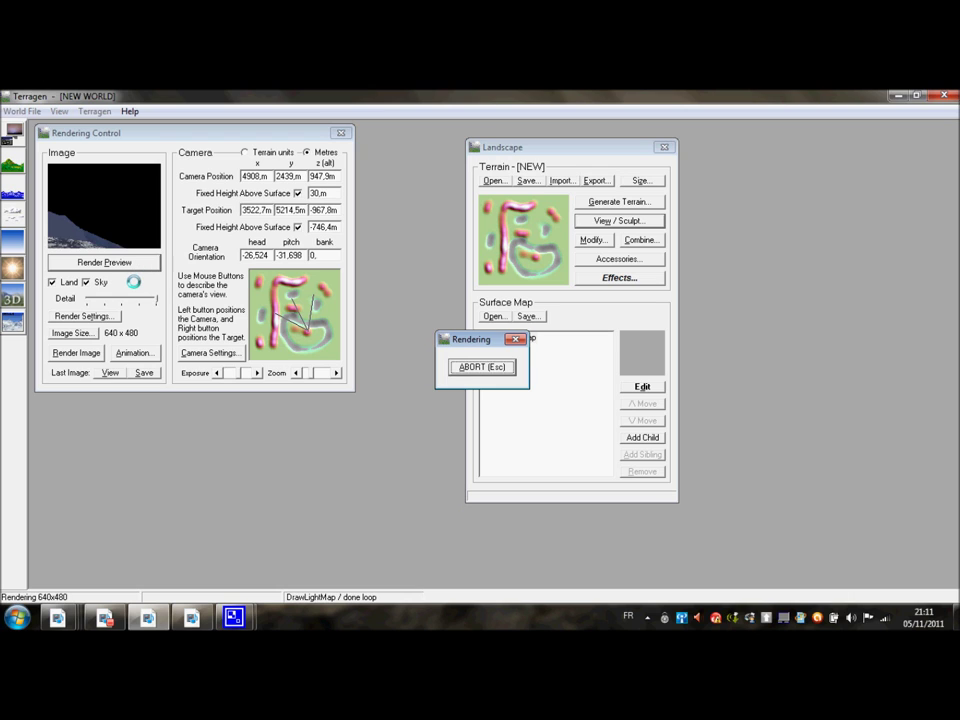
left_click(12, 268)
left_click_drag(423, 307, 400, 268)
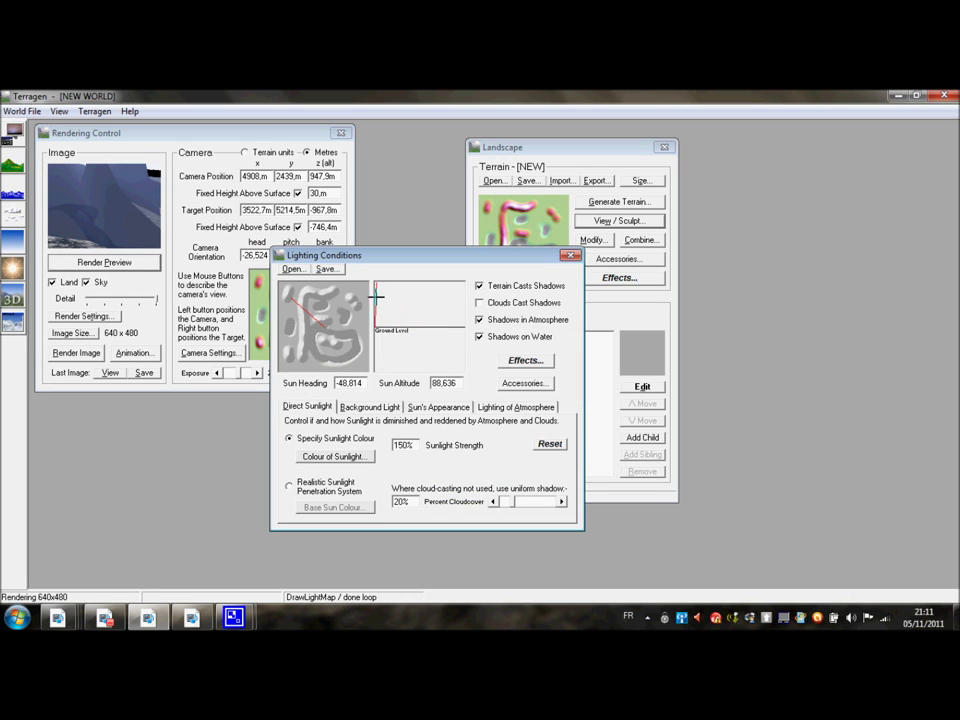
left_click(569, 255)
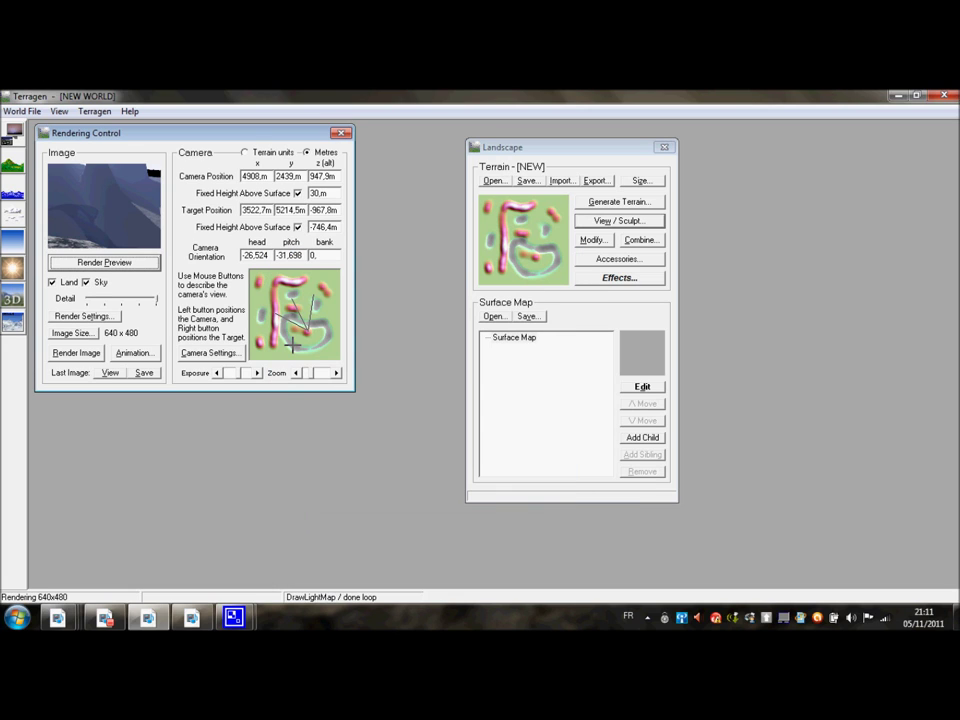
- Render the full 640×480 image of the terrain under the overhead sun
left_click(78, 352)
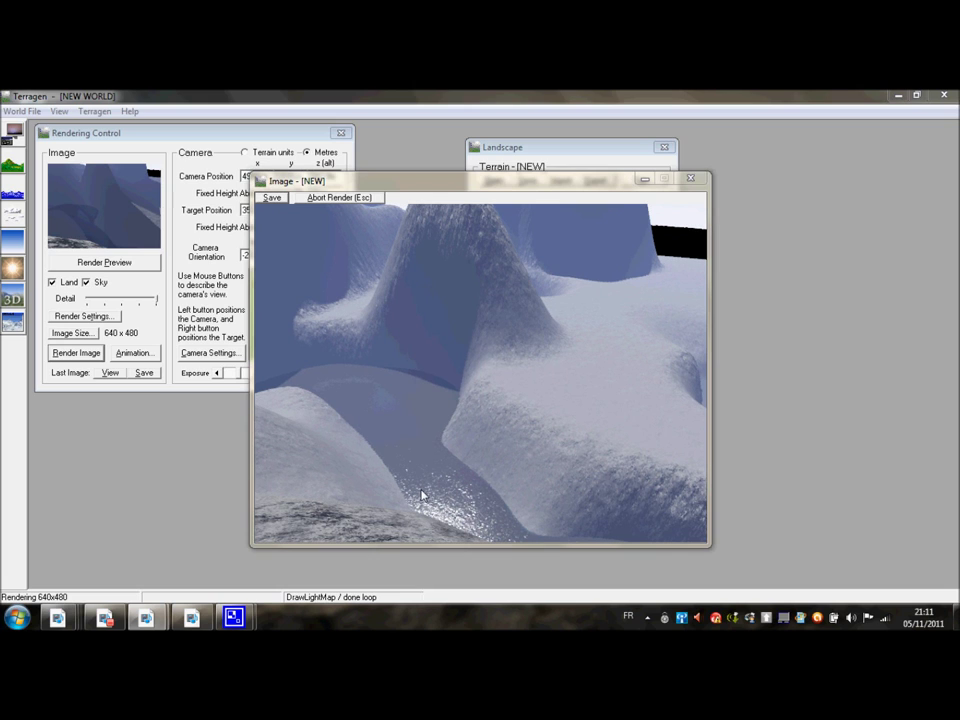
left_click(505, 412)
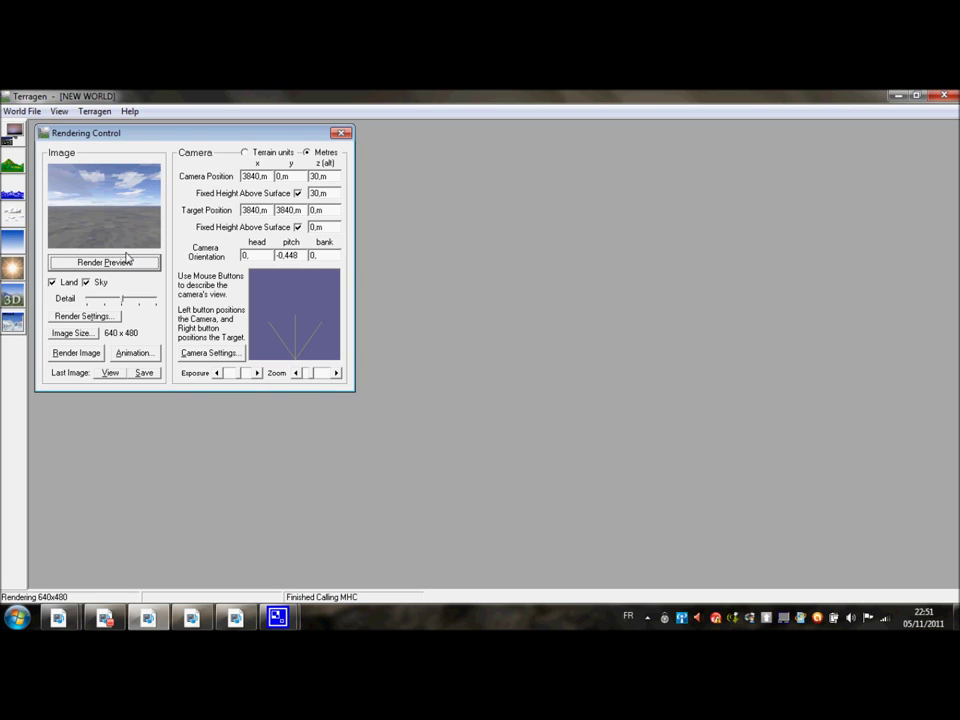
left_click(22, 111)
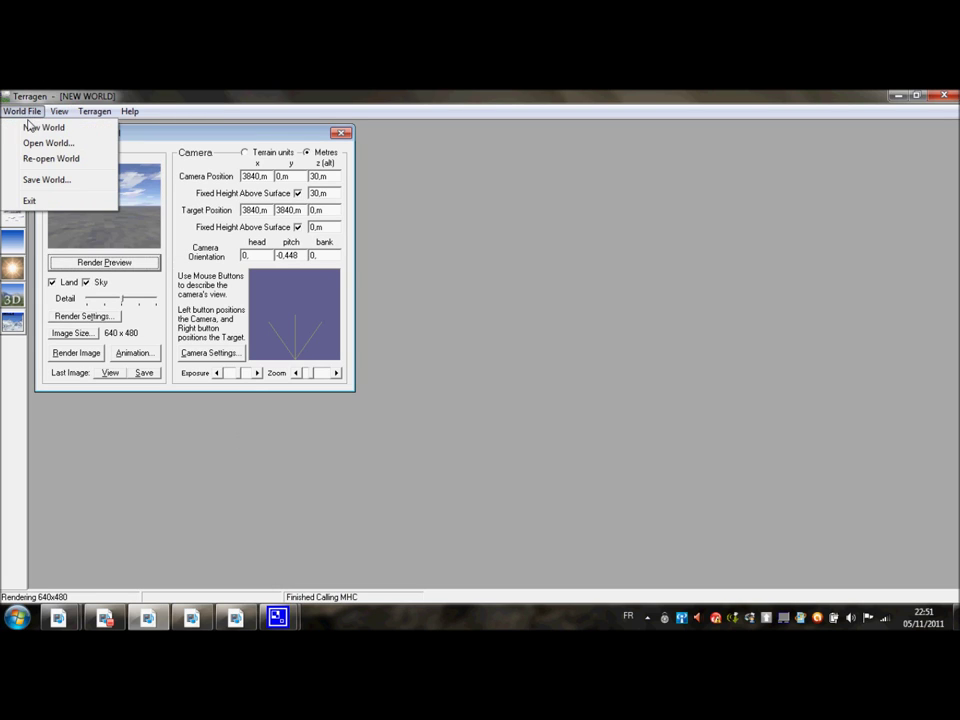
- Start a new empty world, discarding the current one, and preview it at maximum detail
left_click(30, 127)
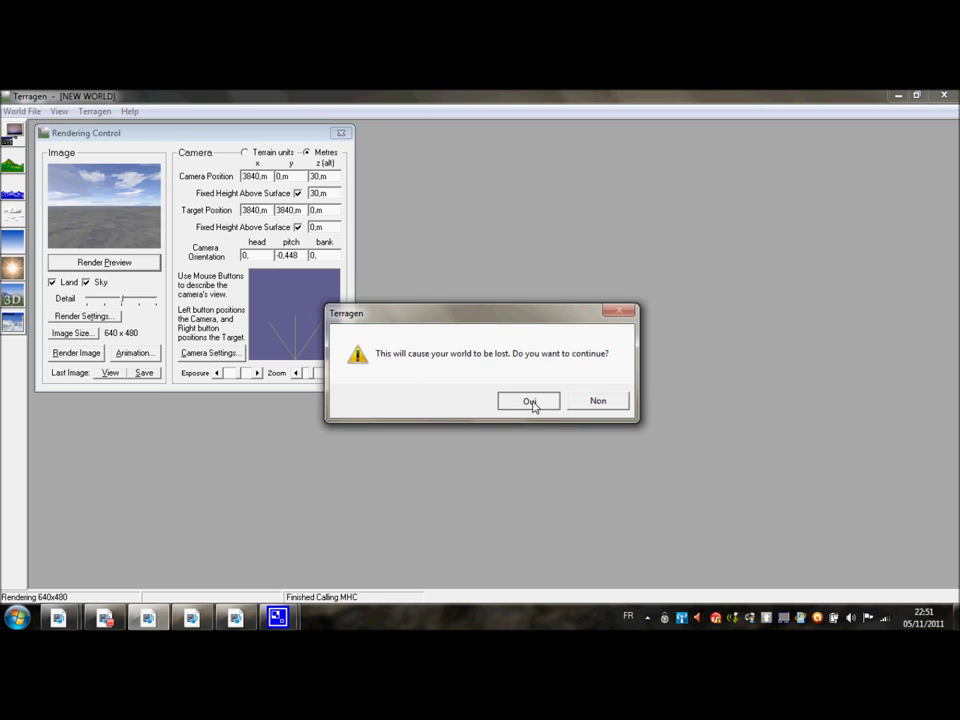
left_click(530, 401)
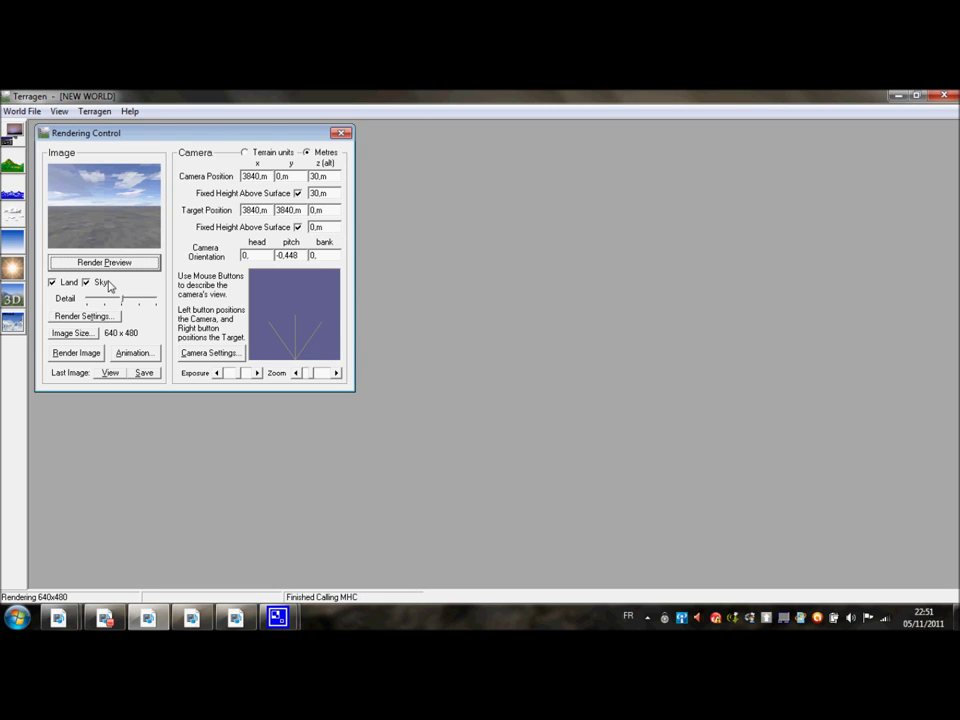
left_click_drag(122, 299, 156, 299)
left_click(140, 264)
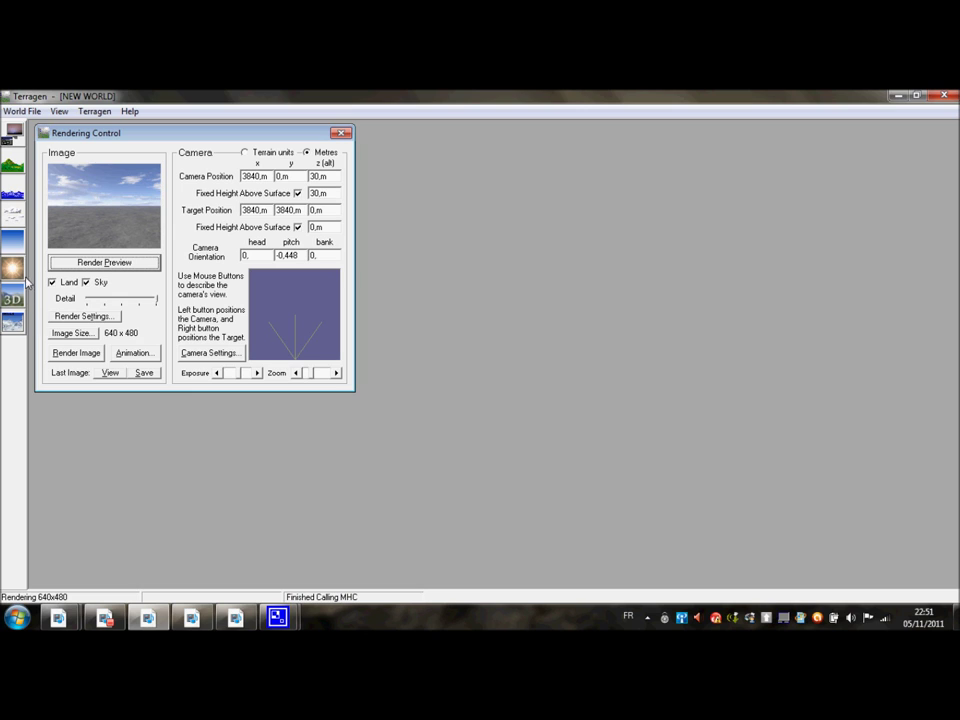
- Generate a Cloudscape layer with the largest cloud size set near maximum
left_click(13, 214)
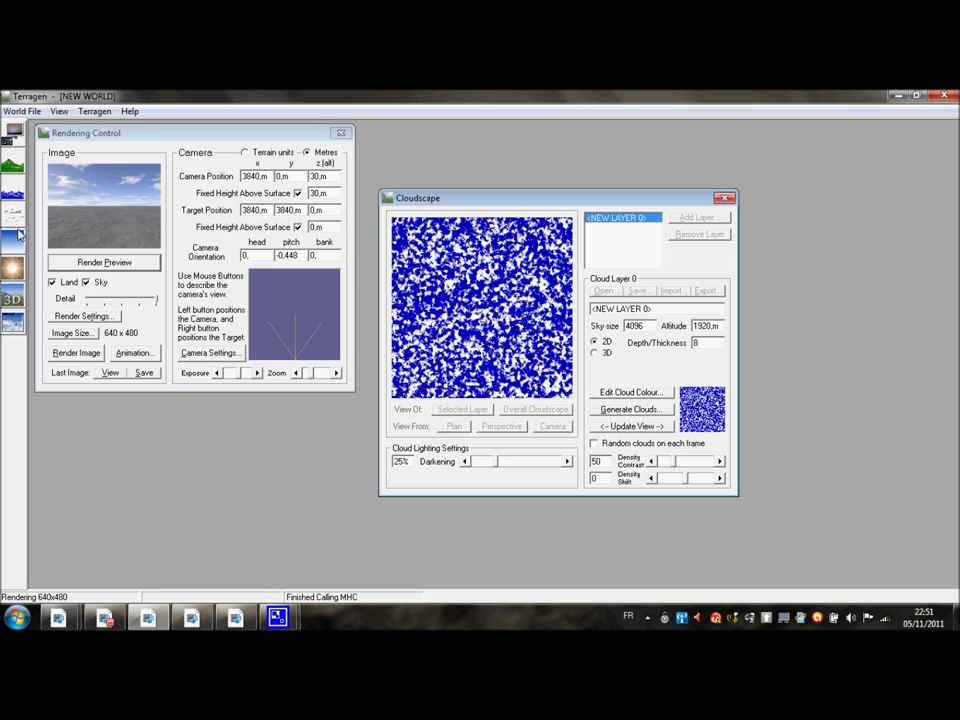
left_click(668, 410)
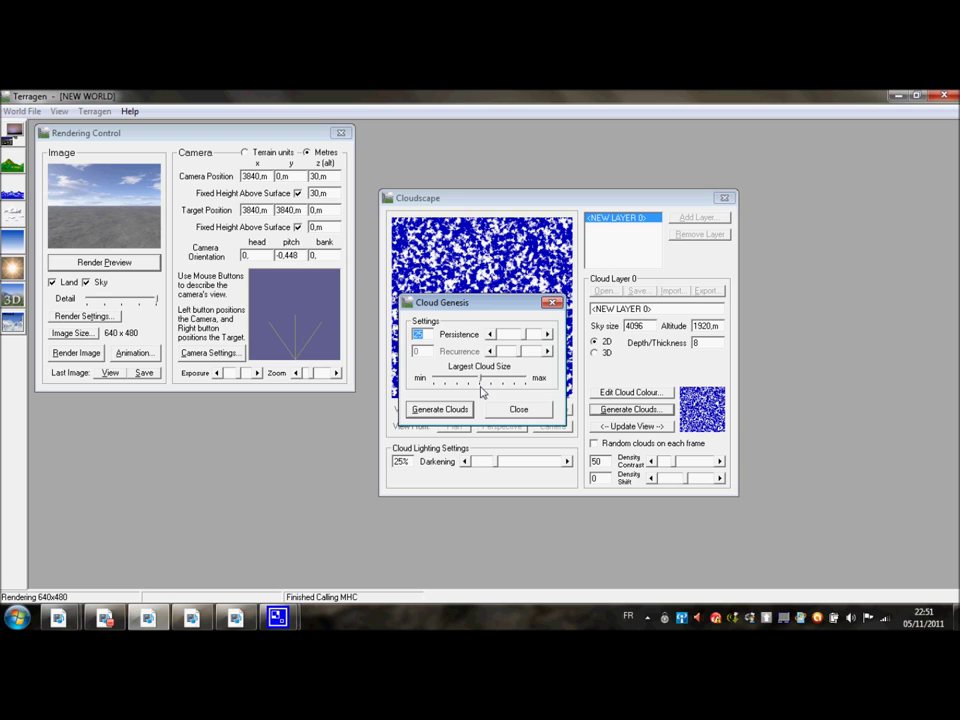
left_click_drag(483, 382, 530, 384)
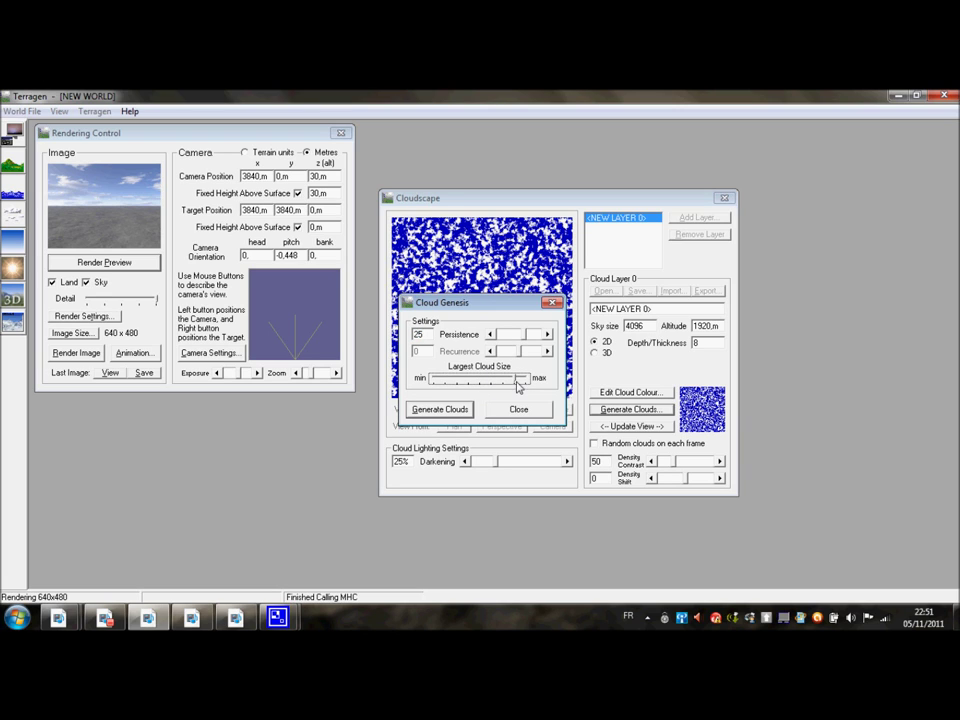
left_click_drag(493, 303, 490, 417)
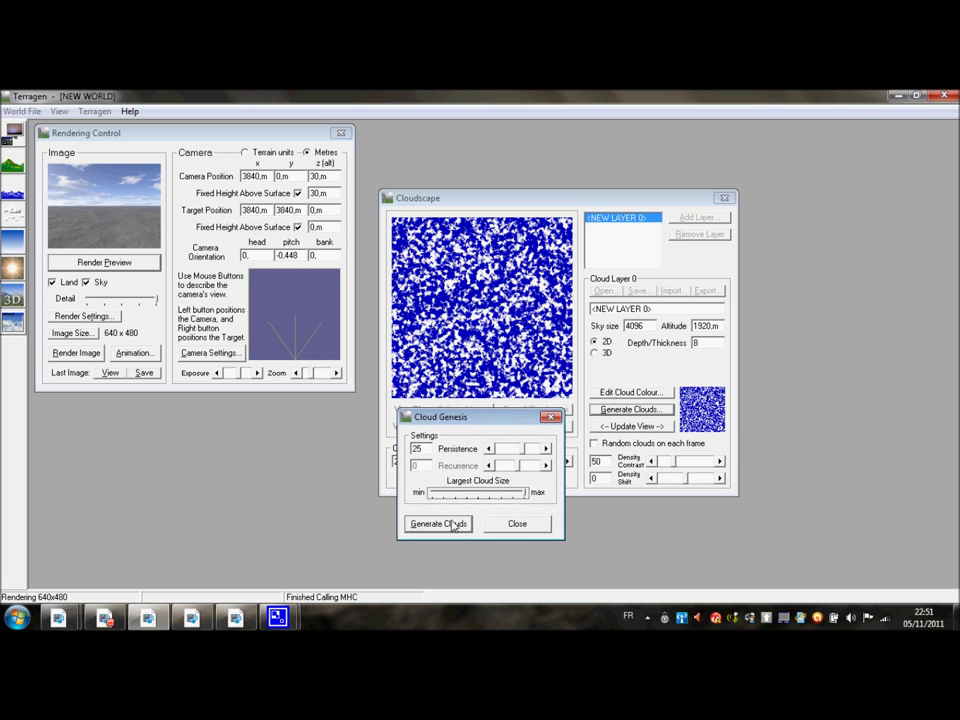
left_click(456, 524)
left_click_drag(524, 491, 420, 500)
left_click(437, 523)
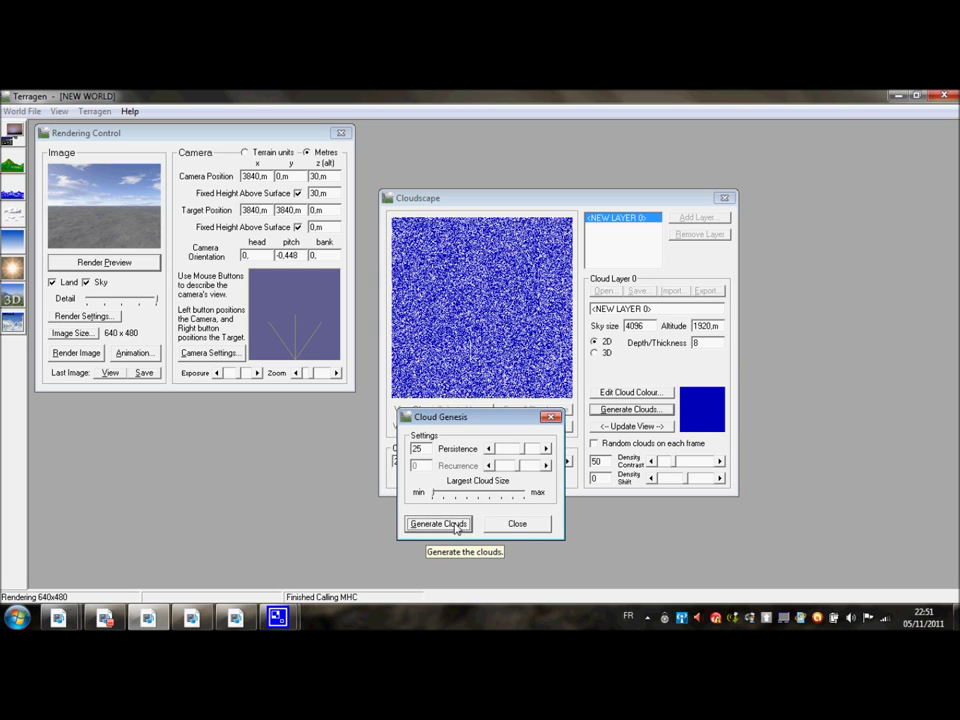
left_click_drag(434, 493, 505, 496)
left_click(458, 523)
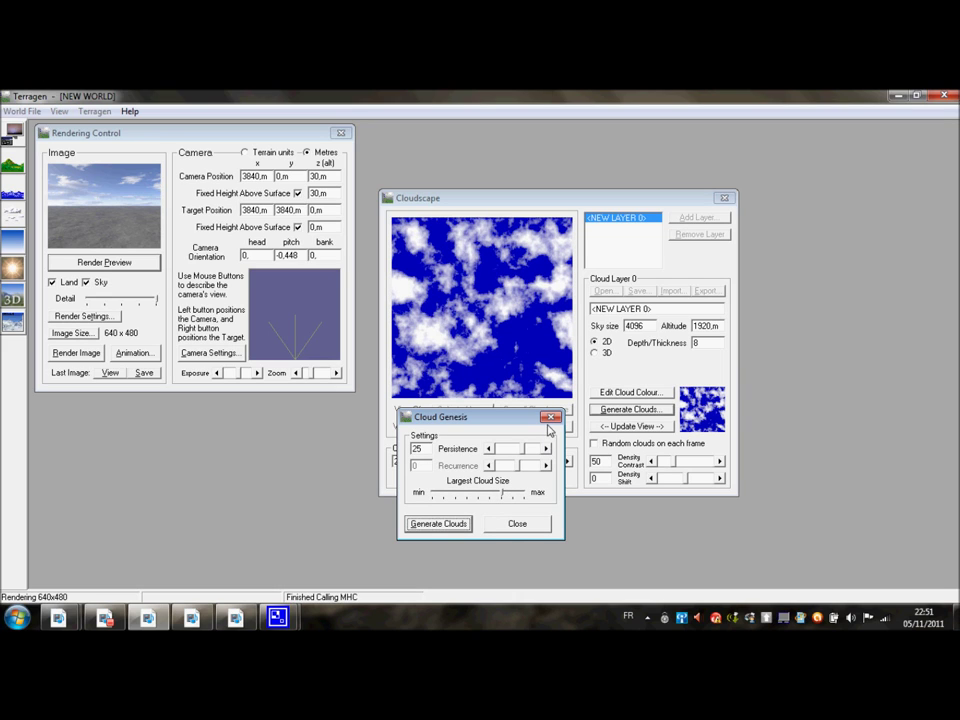
left_click(551, 418)
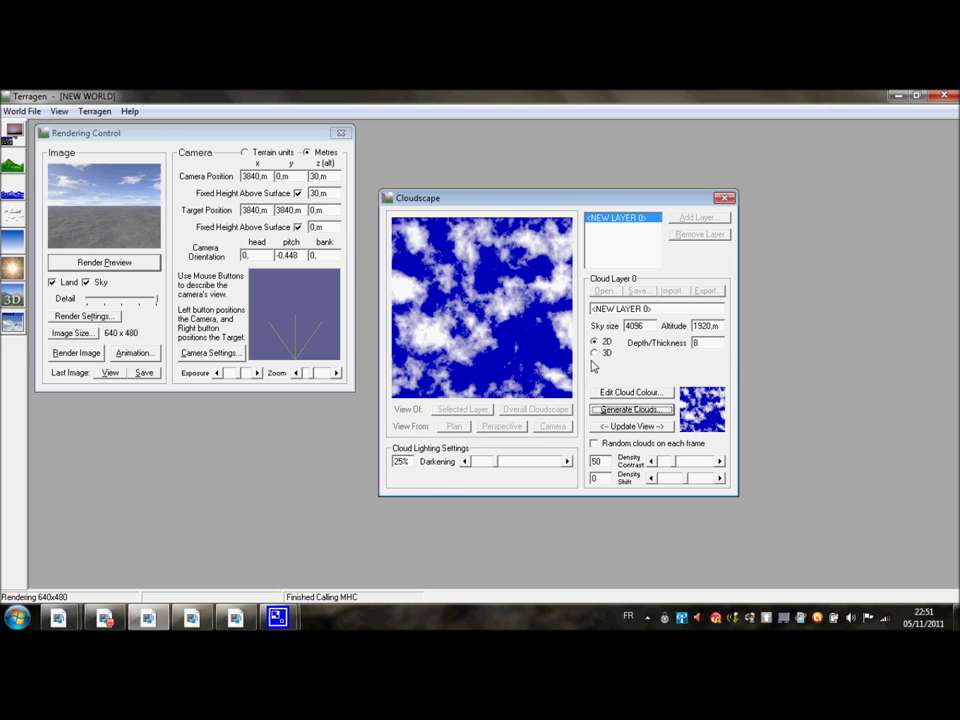
- Make the clouds 3D and preview them with a teal colour (red set to 0)
left_click(596, 353)
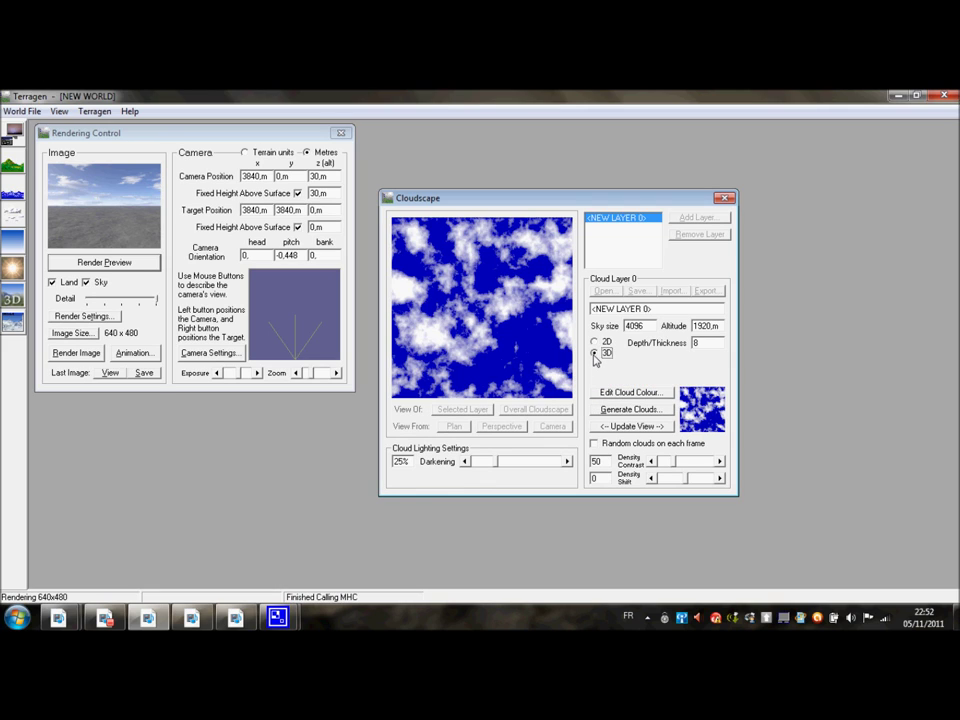
left_click(140, 261)
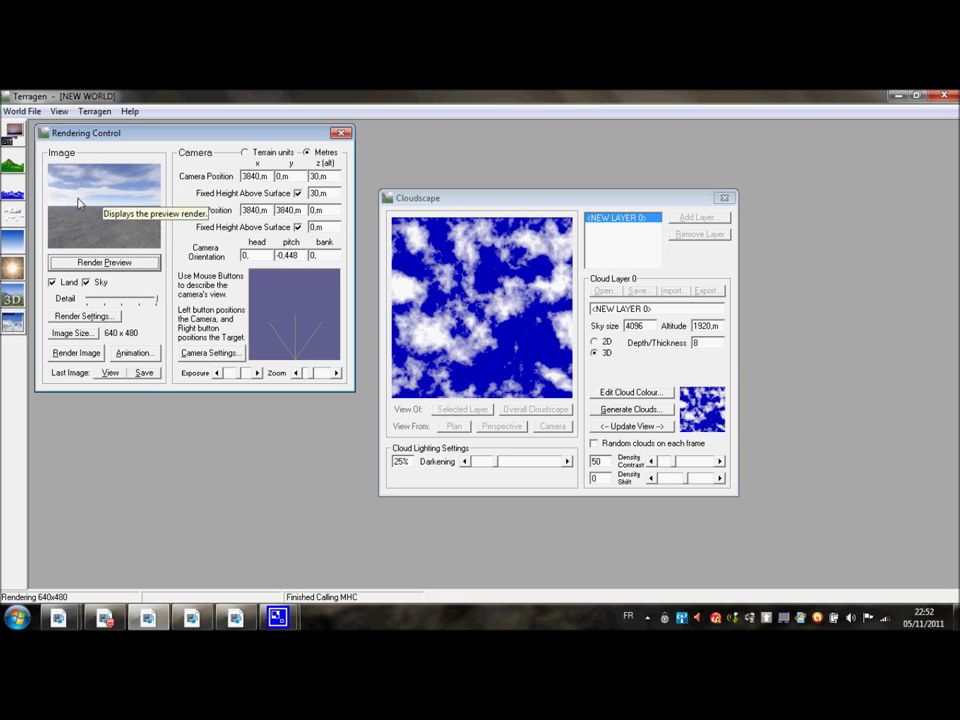
left_click(662, 392)
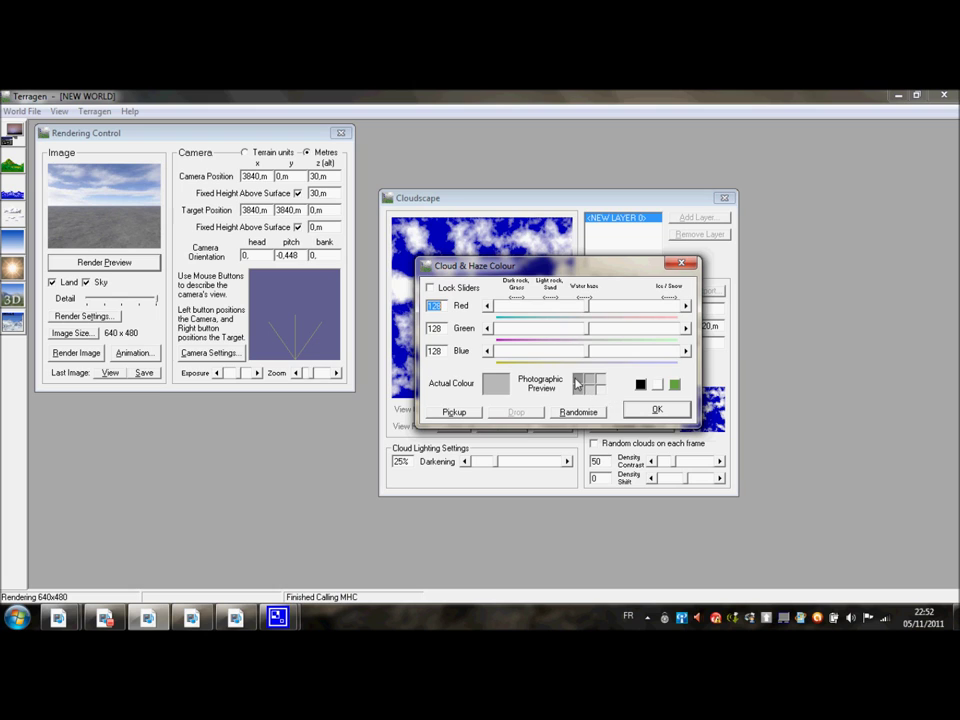
left_click(520, 307)
left_click(520, 307)
key("Return")
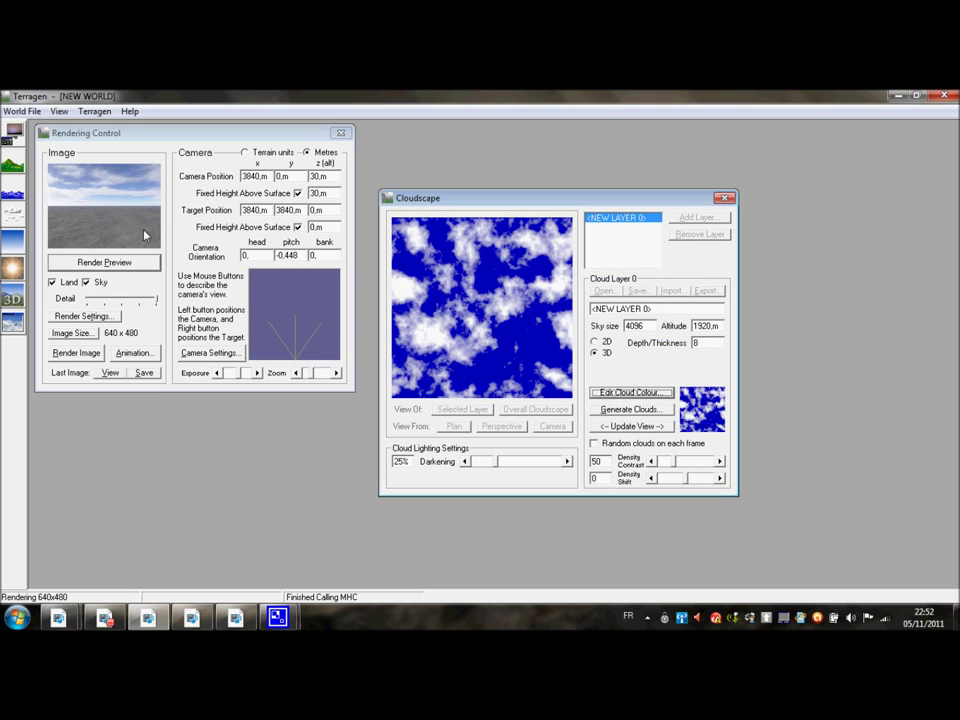
left_click(137, 263)
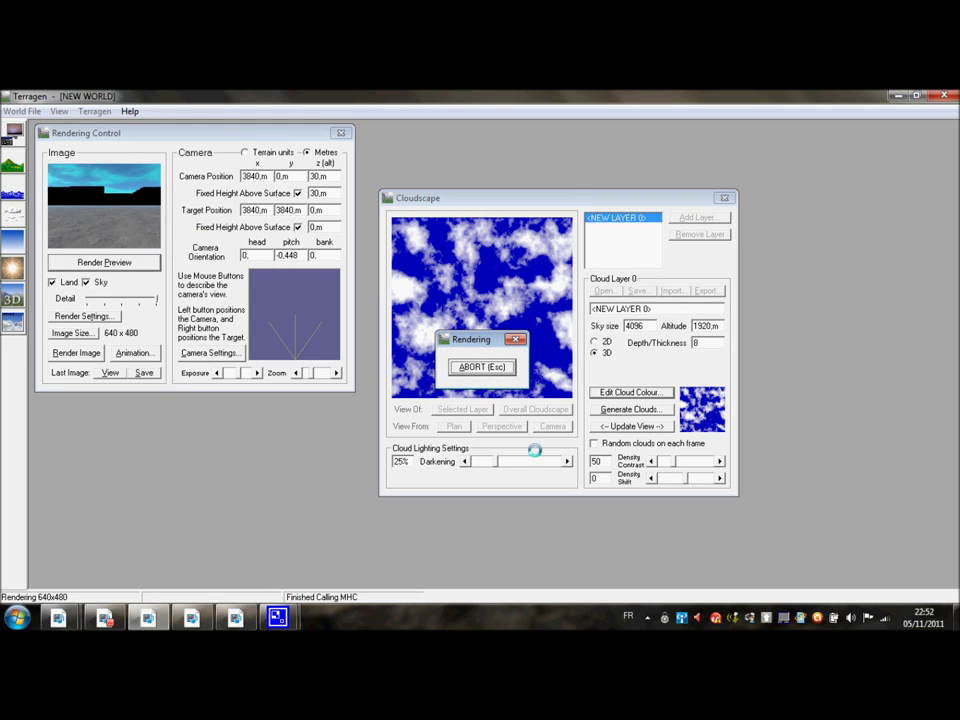
- Recolour the clouds red with green and blue at 0, and preview the pink sky
left_click(627, 394)
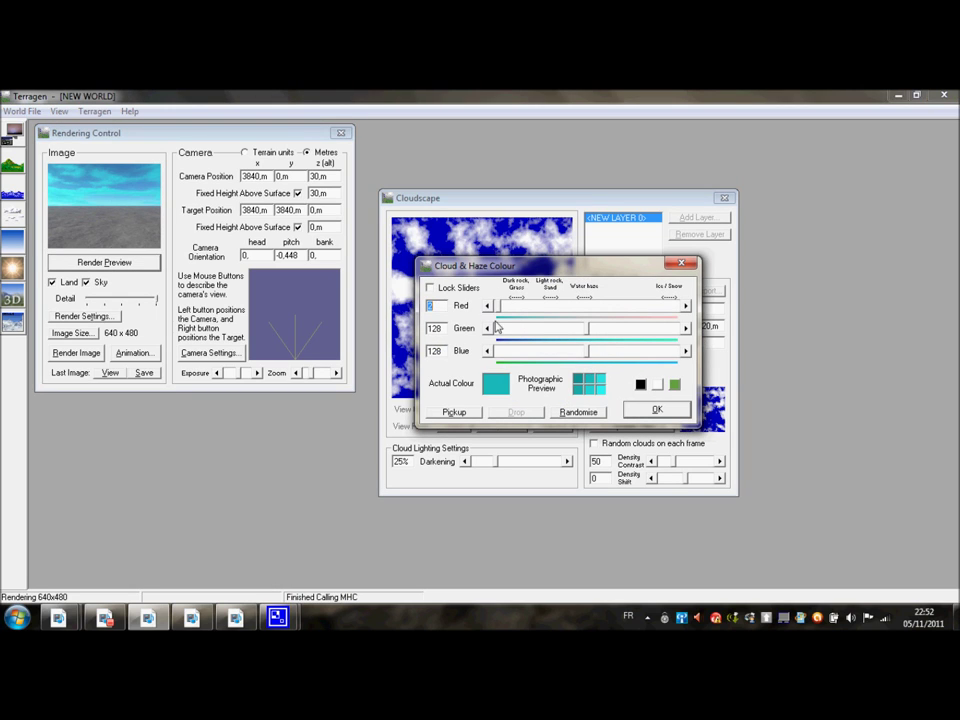
left_click_drag(589, 328, 498, 328)
left_click_drag(561, 351, 500, 350)
left_click(655, 409)
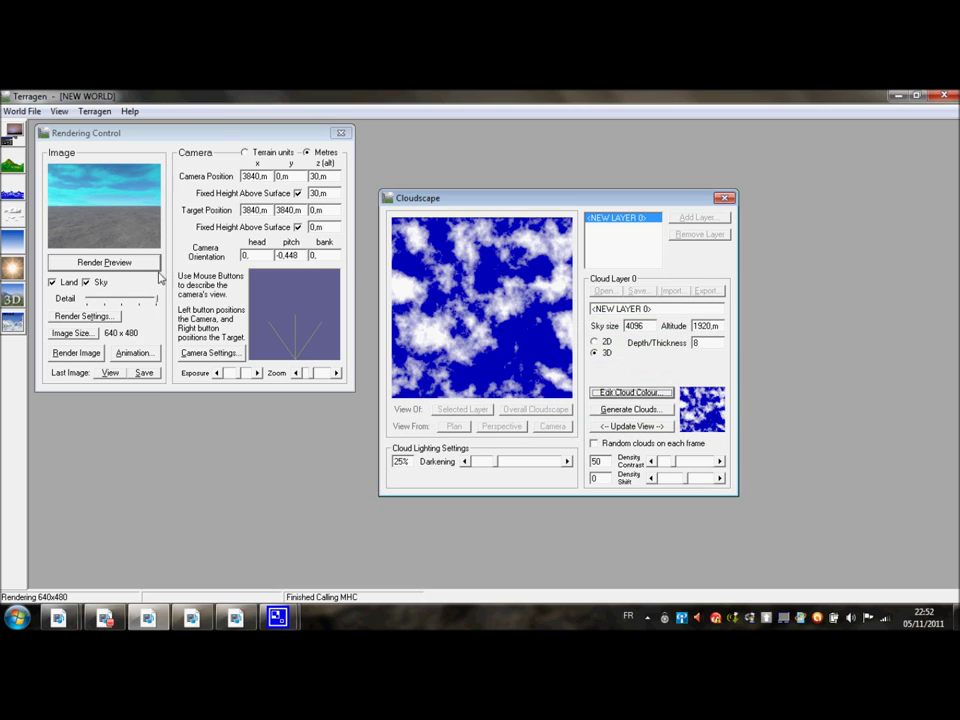
left_click(110, 262)
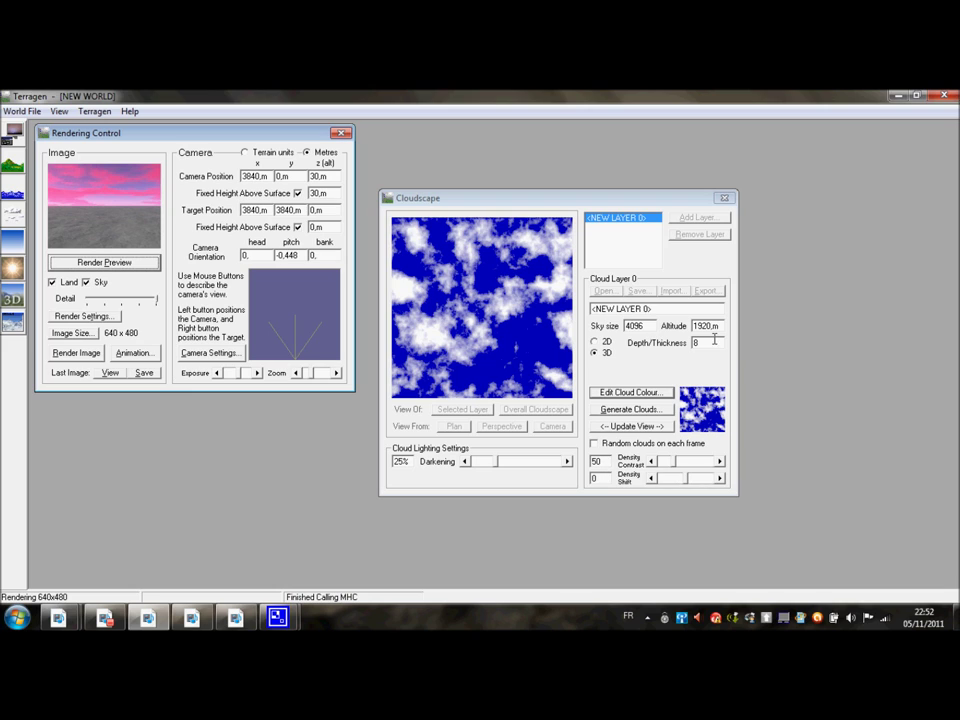
mouse_move(706, 326)
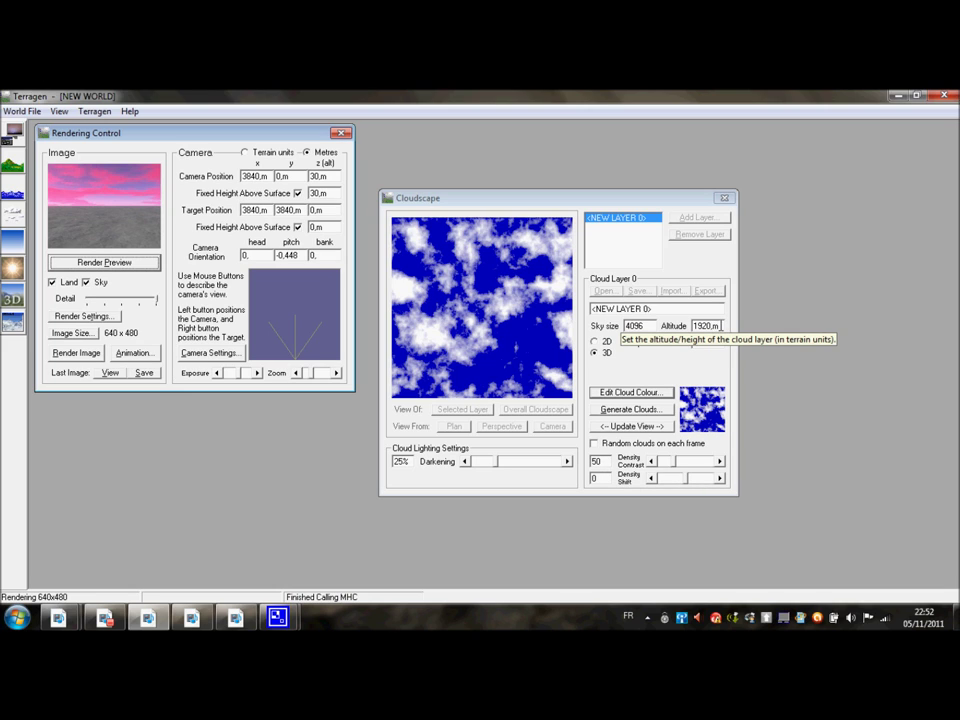
- Check the cloud altitude value, then close the Cloudscape settings
left_click(721, 326)
double_click(721, 326)
left_click(721, 326)
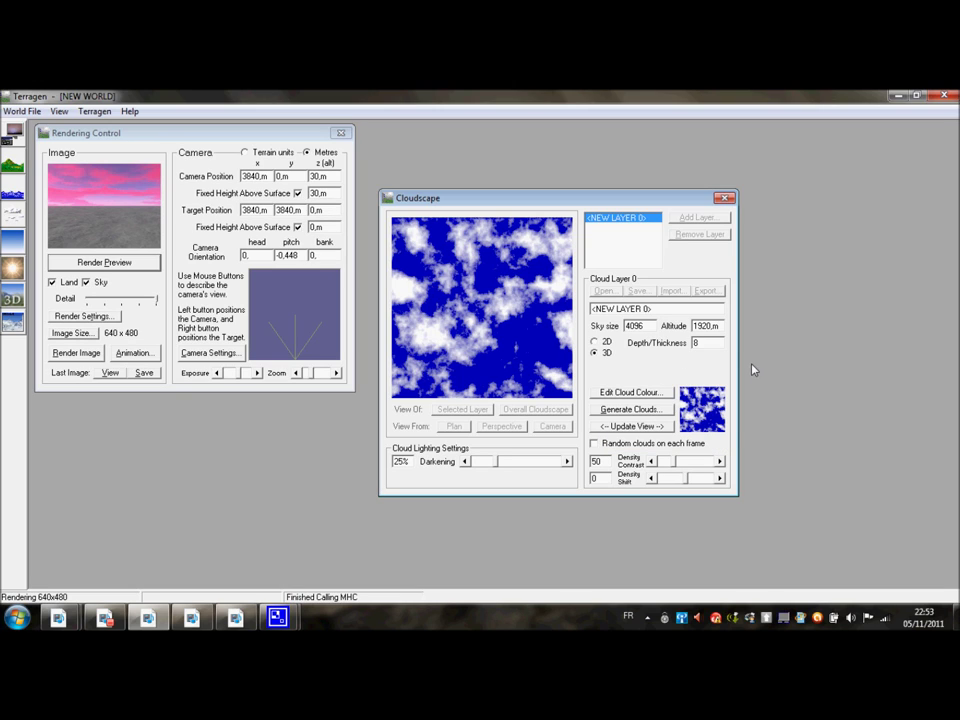
left_click(725, 197)
left_click(13, 242)
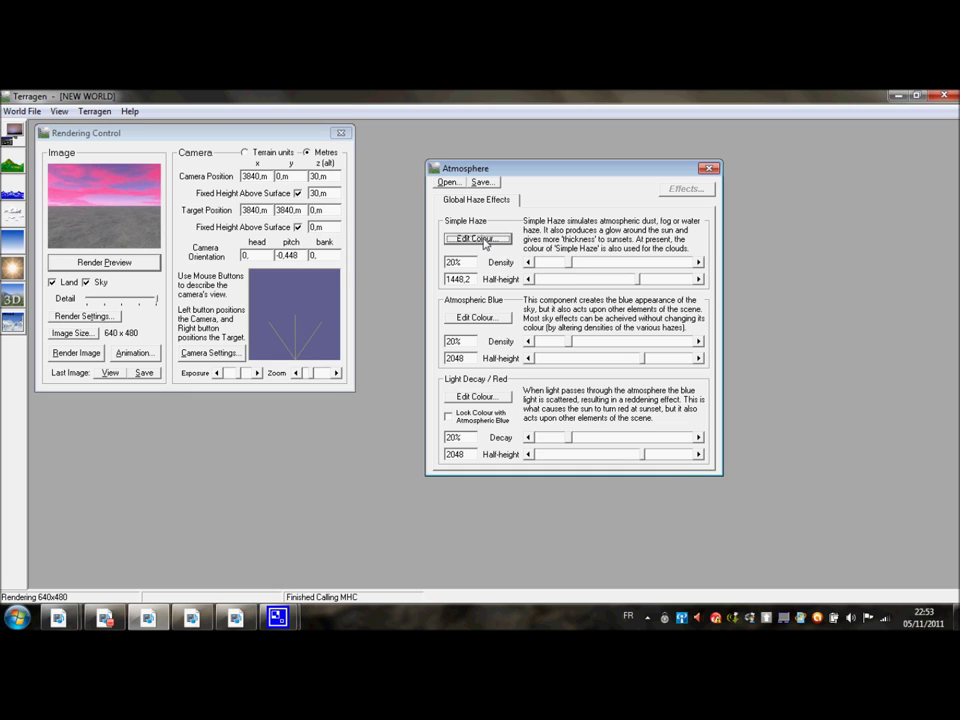
- Tint the atmosphere haze yellow by adding green to its colour
left_click(485, 241)
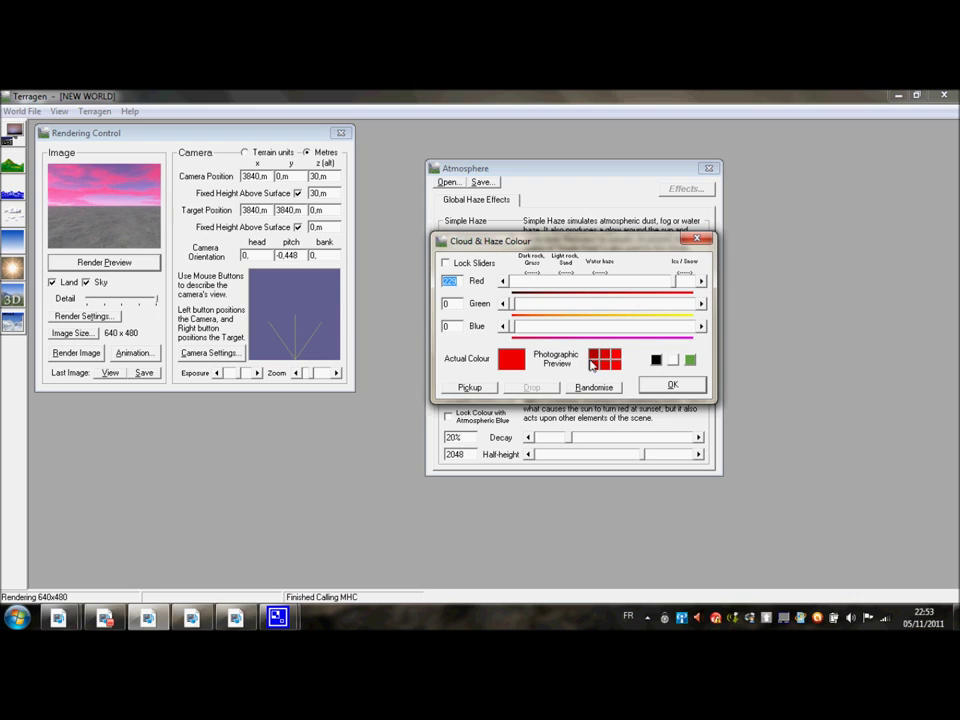
left_click_drag(513, 311, 540, 313)
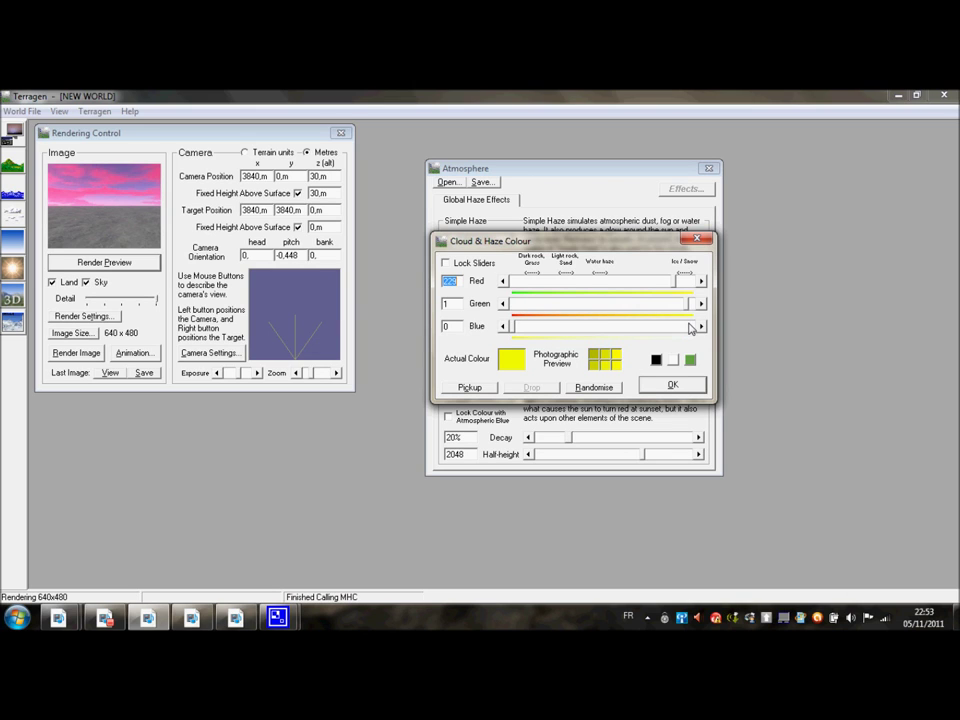
left_click(677, 384)
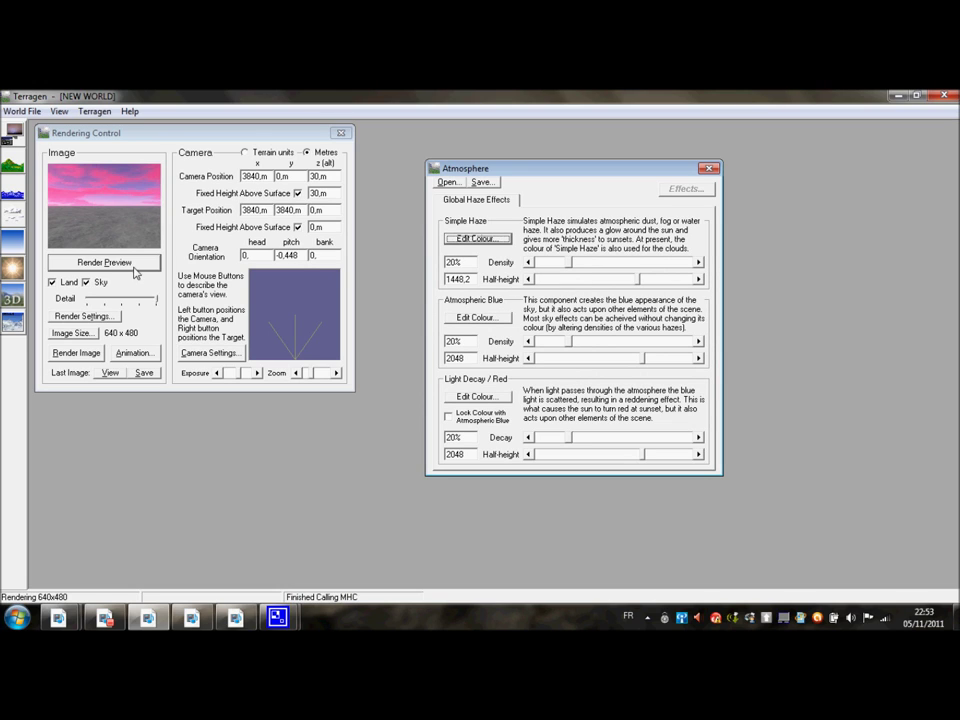
- Preview the yellow-tinted cloudy sky, lower render detail slightly, and render the full image
left_click(102, 262)
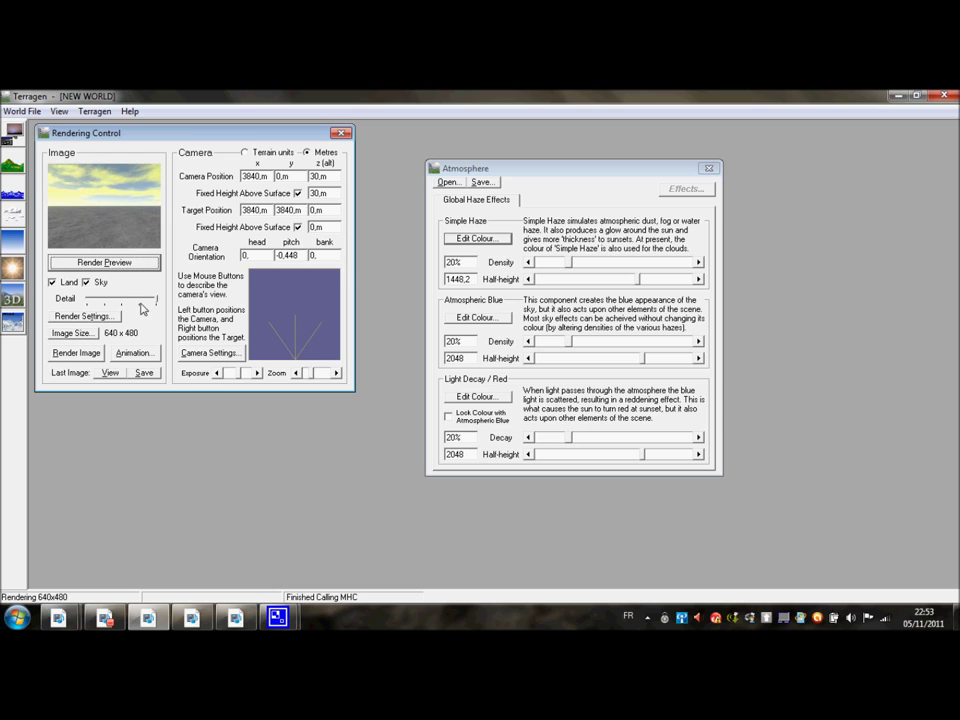
left_click_drag(148, 301, 140, 300)
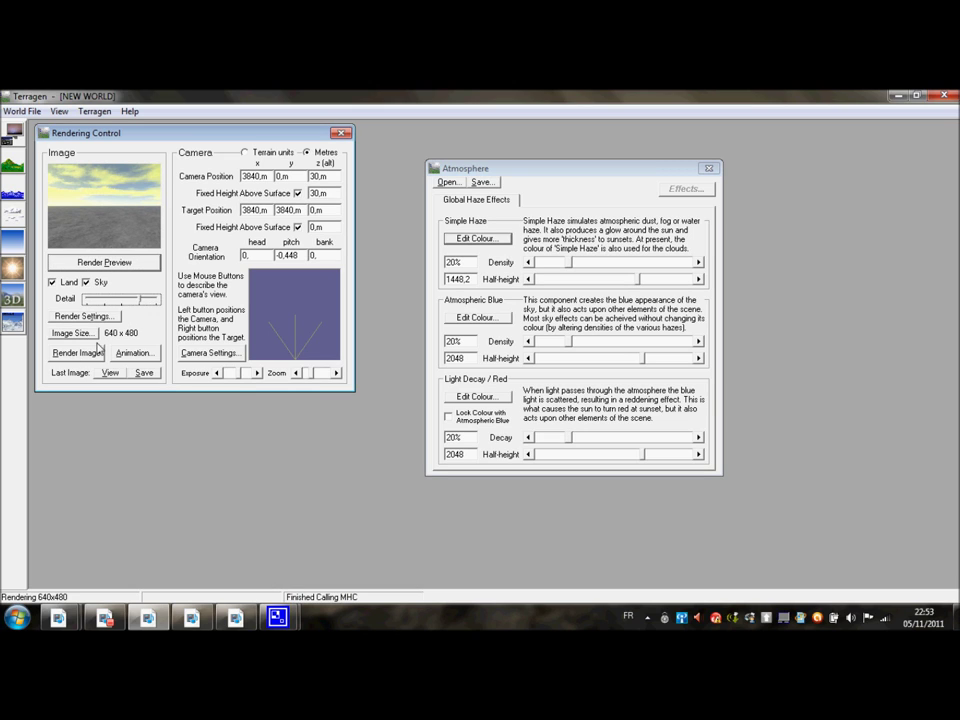
left_click(76, 352)
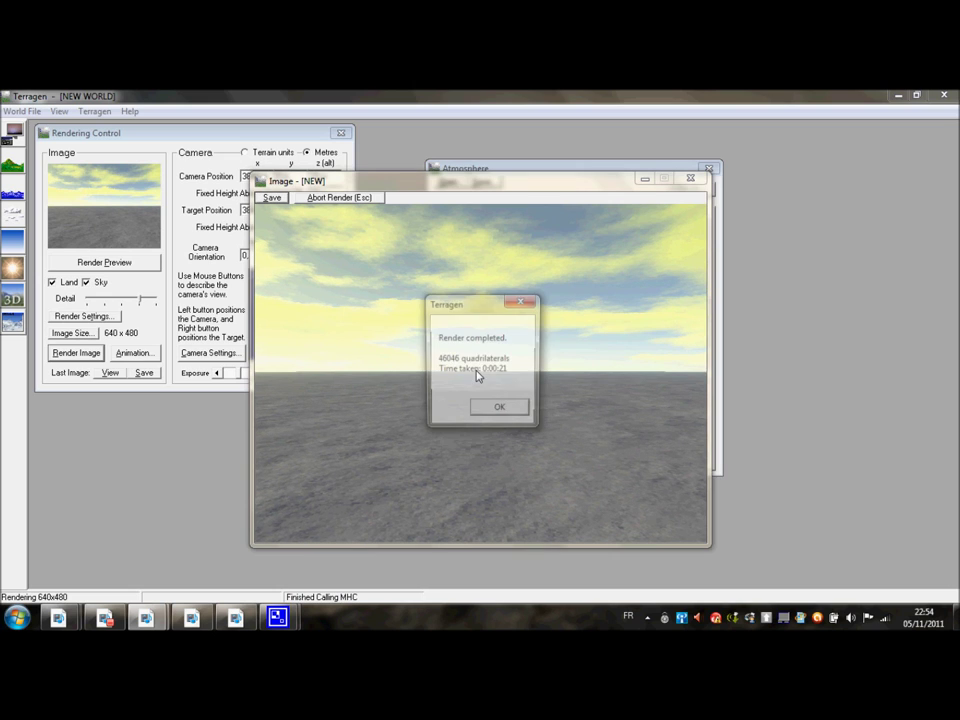
- Dismiss the render-completed message and close the finished yellow-sky 640x480 render
left_click(502, 410)
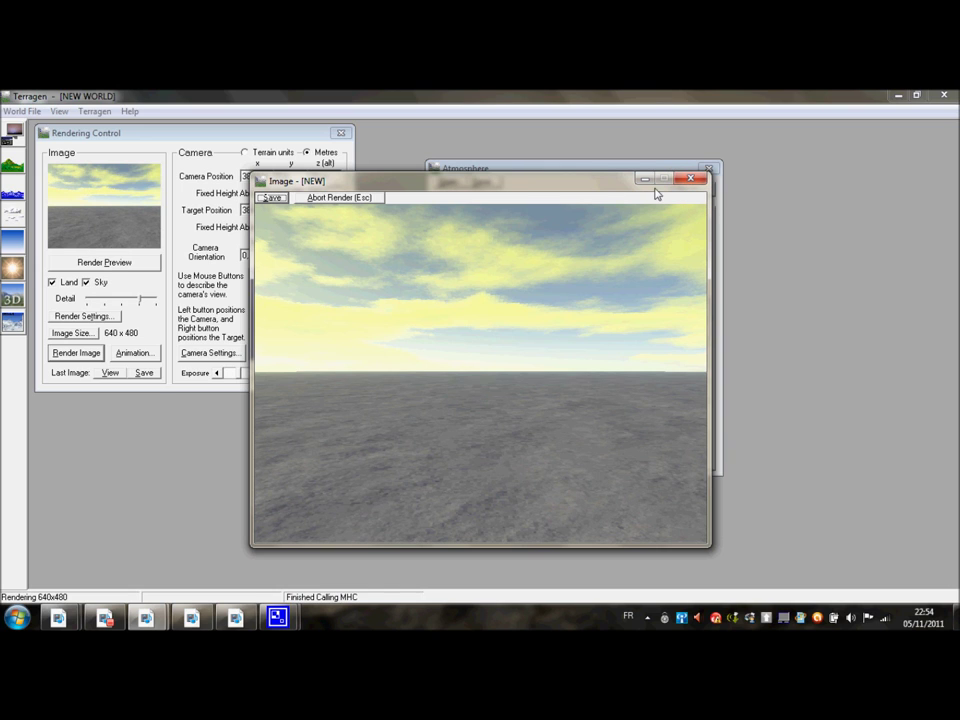
left_click(689, 179)
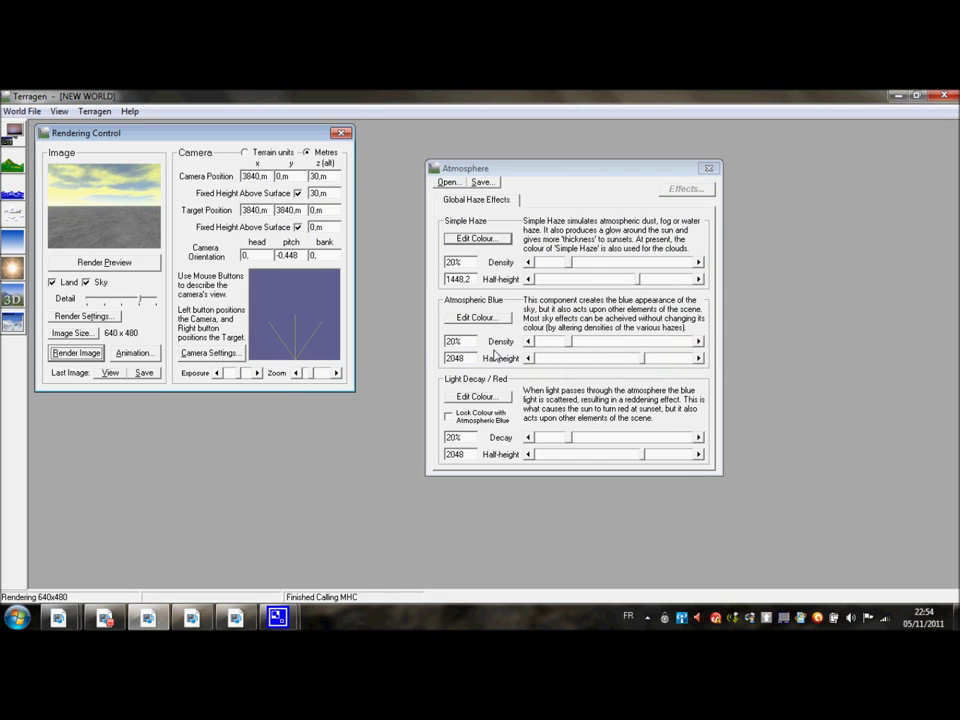
- Test-render with Simple Haze density at 100%, then abort the render
left_click(589, 263)
left_click_drag(589, 263, 689, 263)
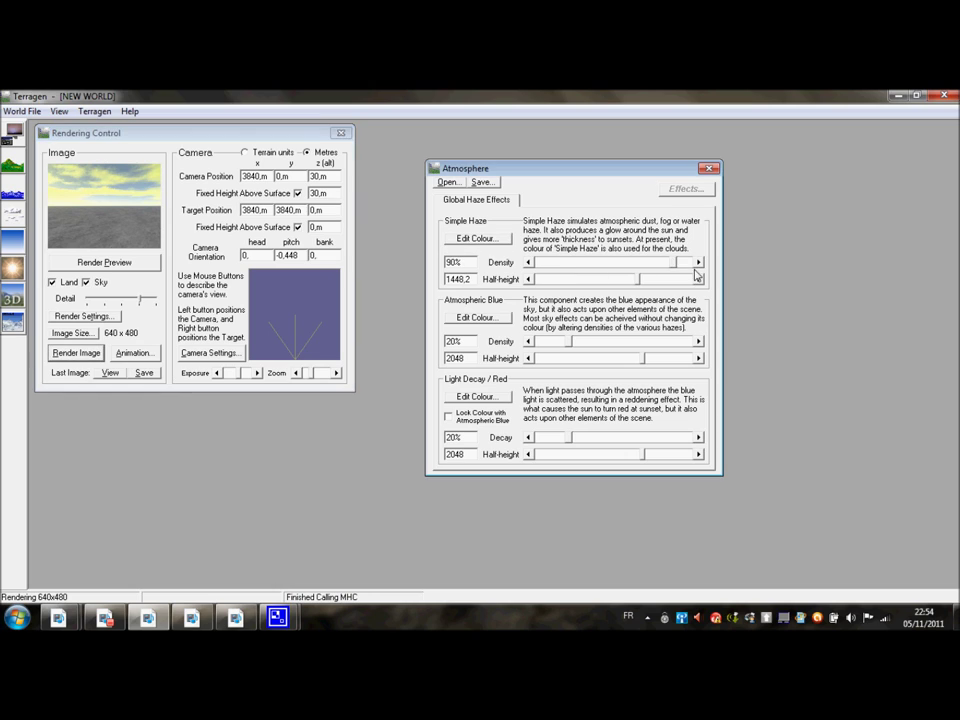
left_click(84, 356)
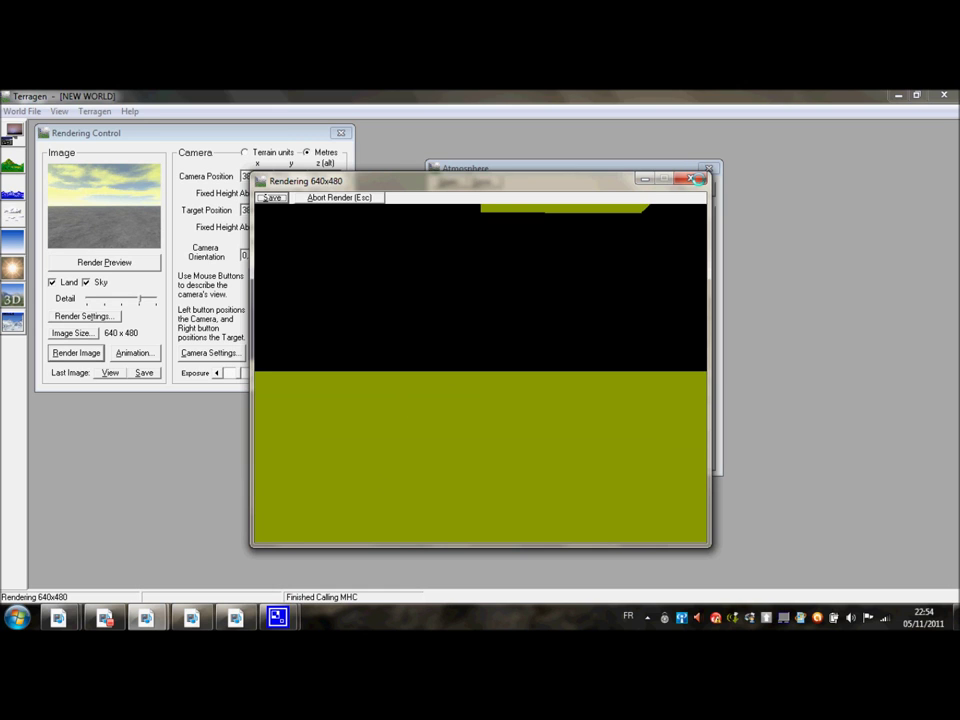
left_click(692, 180)
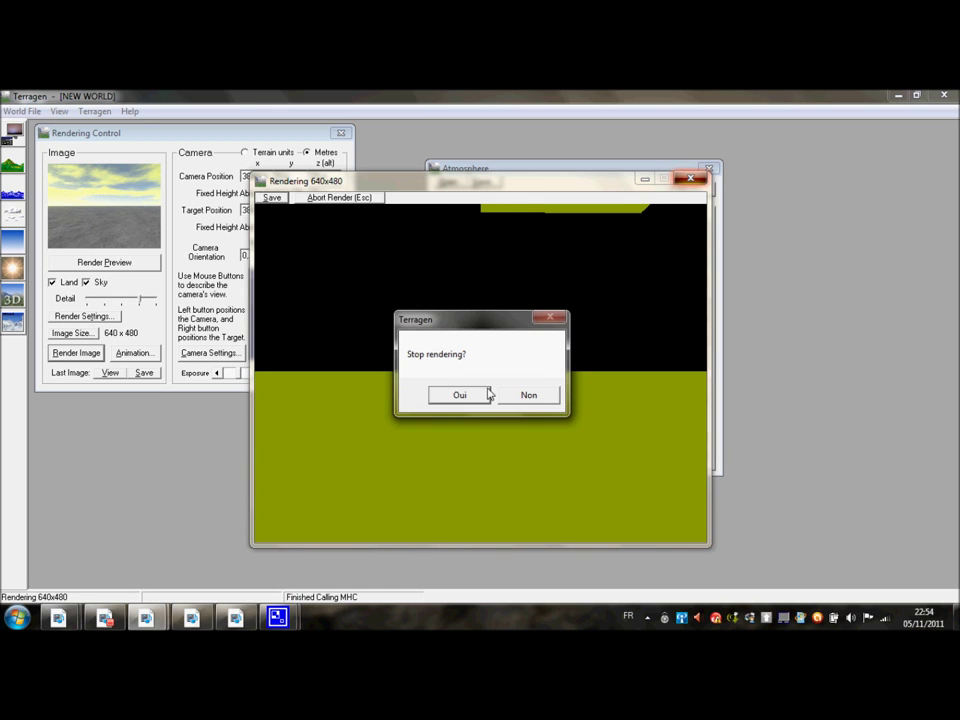
left_click(461, 394)
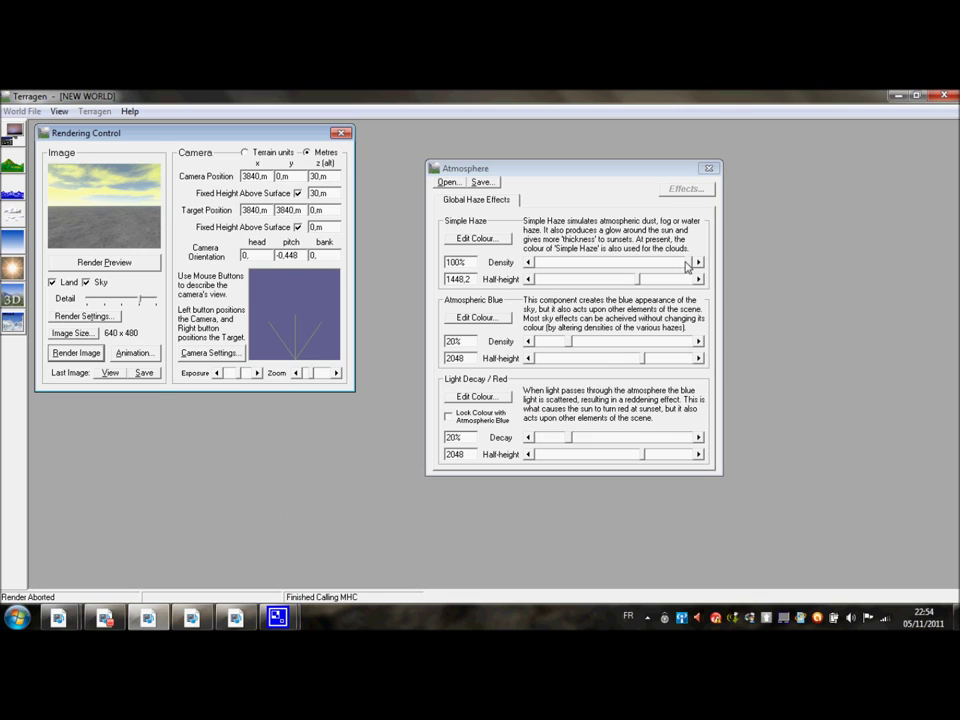
- Lower Simple Haze density to 54%, start a new render, then abort it
left_click_drag(690, 263, 620, 263)
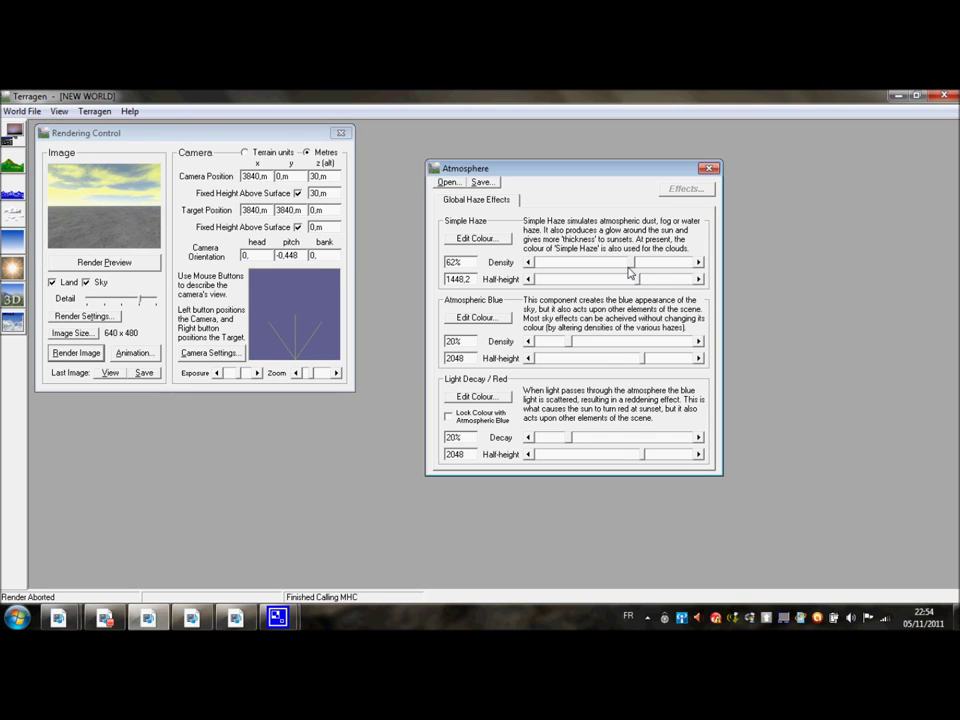
left_click(95, 351)
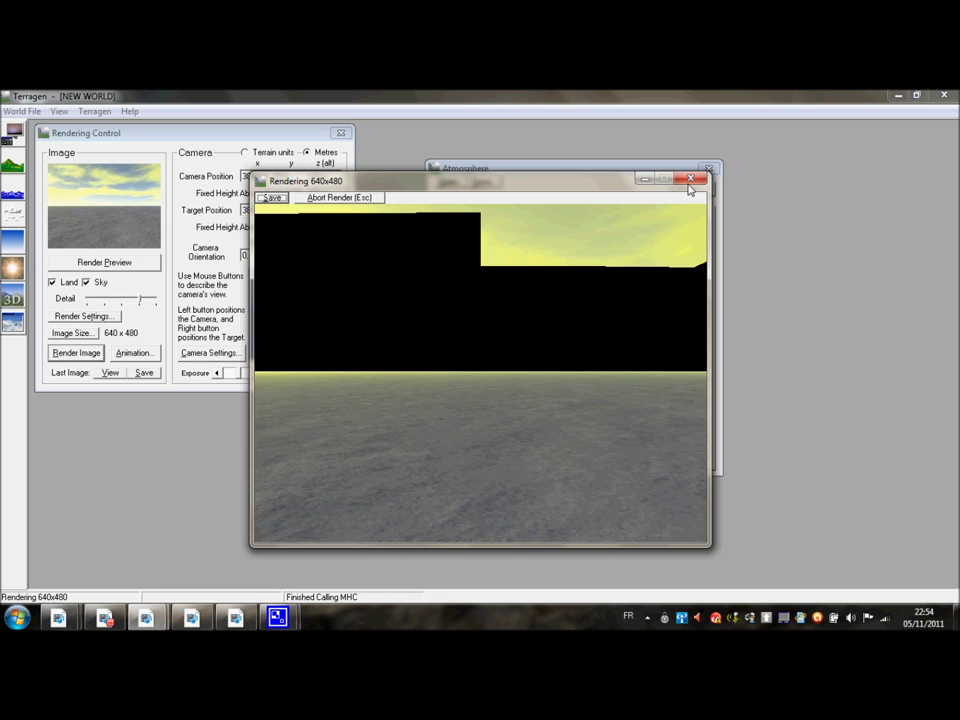
key("Escape")
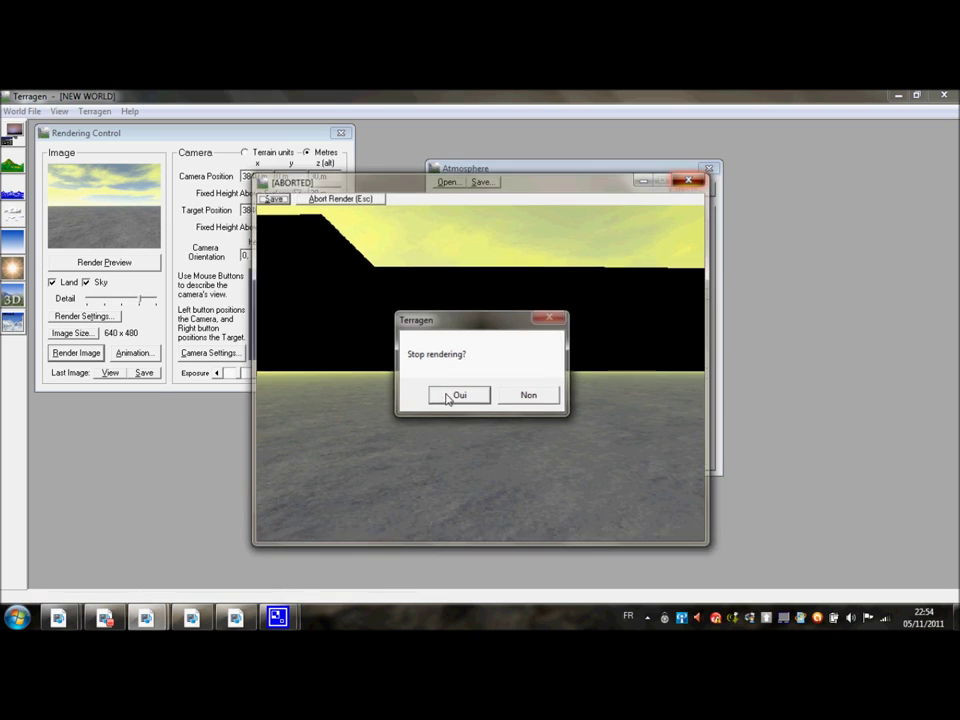
left_click(443, 394)
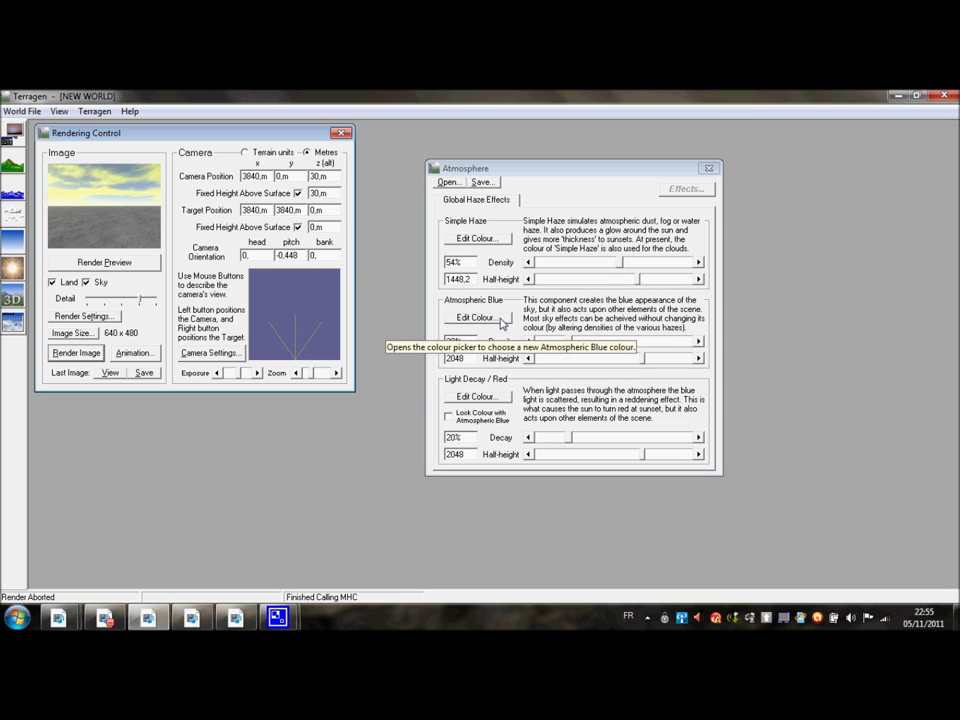
- Change the Atmospheric Blue colour to orange-red (red 256) and refresh the preview
left_click(503, 321)
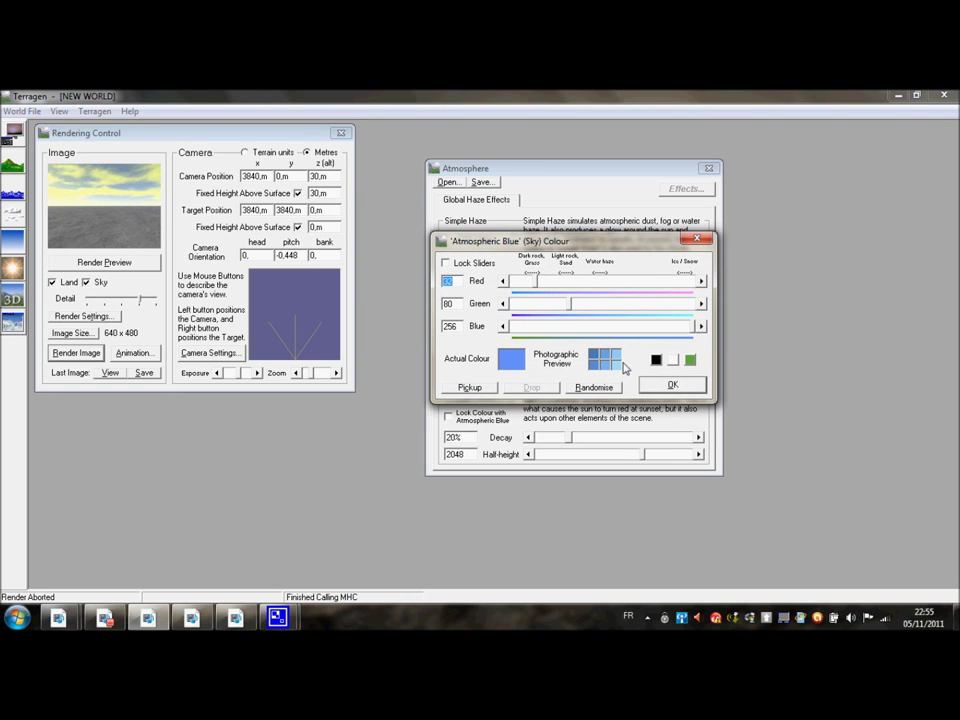
left_click(690, 359)
left_click_drag(530, 281, 700, 281)
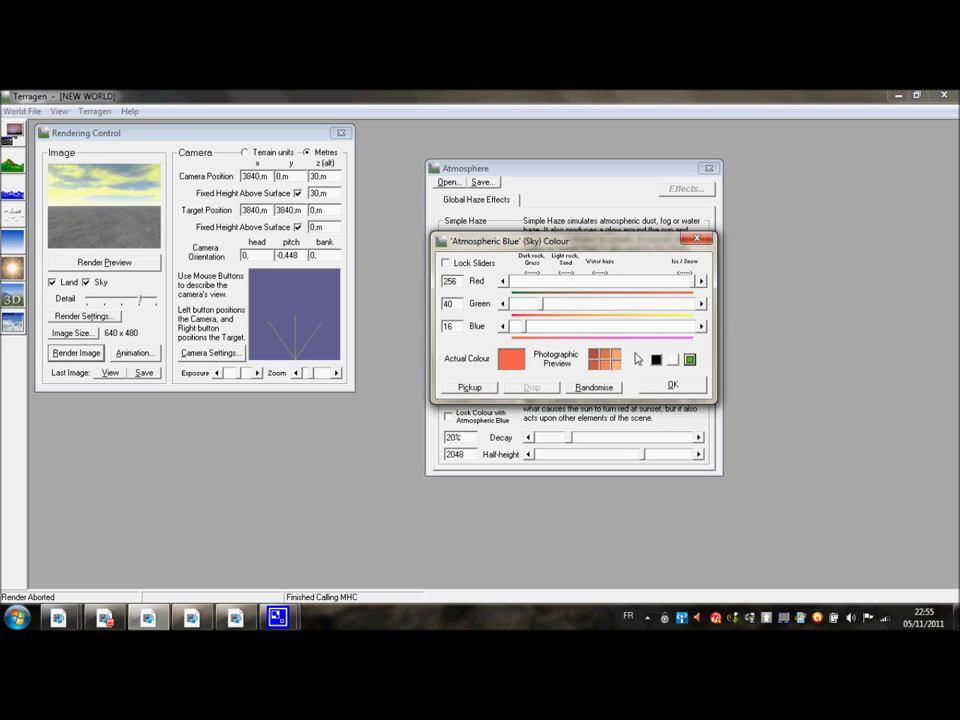
left_click(540, 327)
left_click(672, 385)
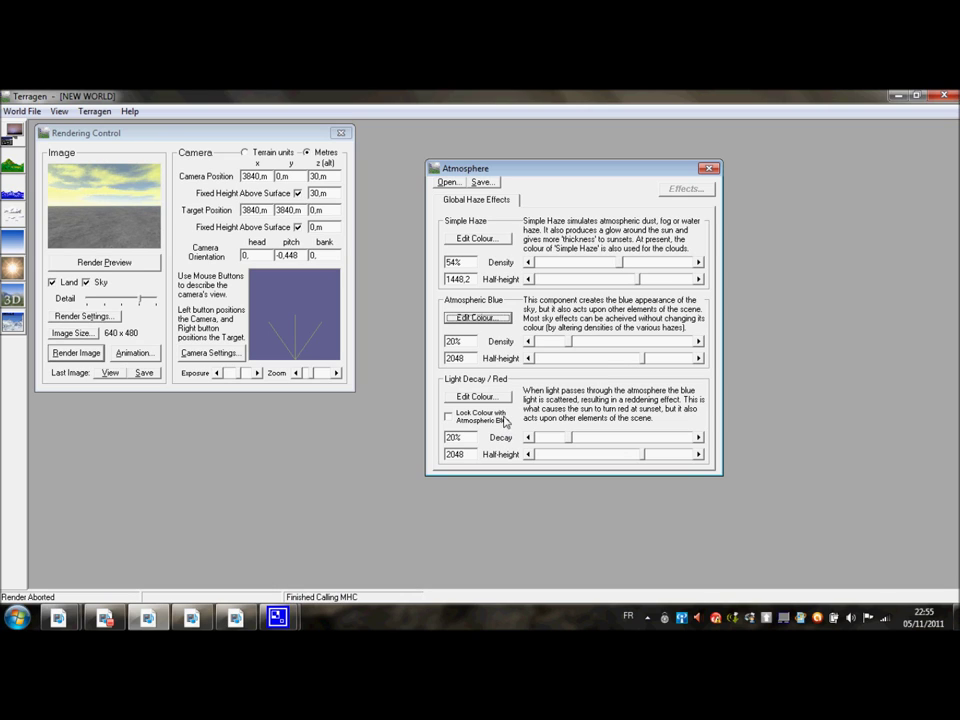
left_click(128, 261)
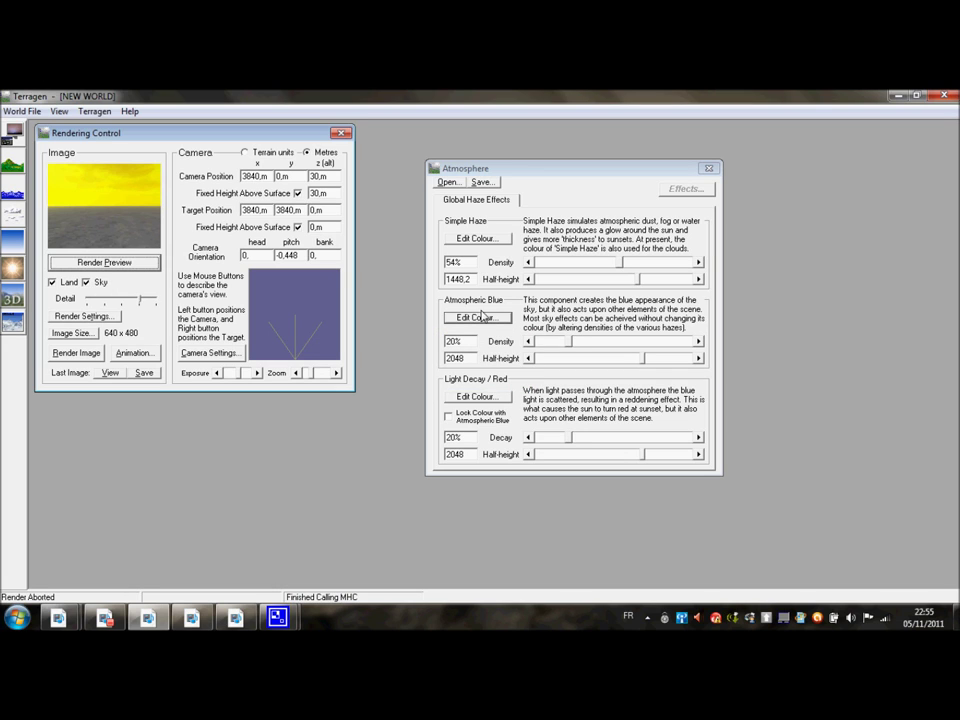
- Set the cloud and haze colour to green by removing all red
left_click(469, 242)
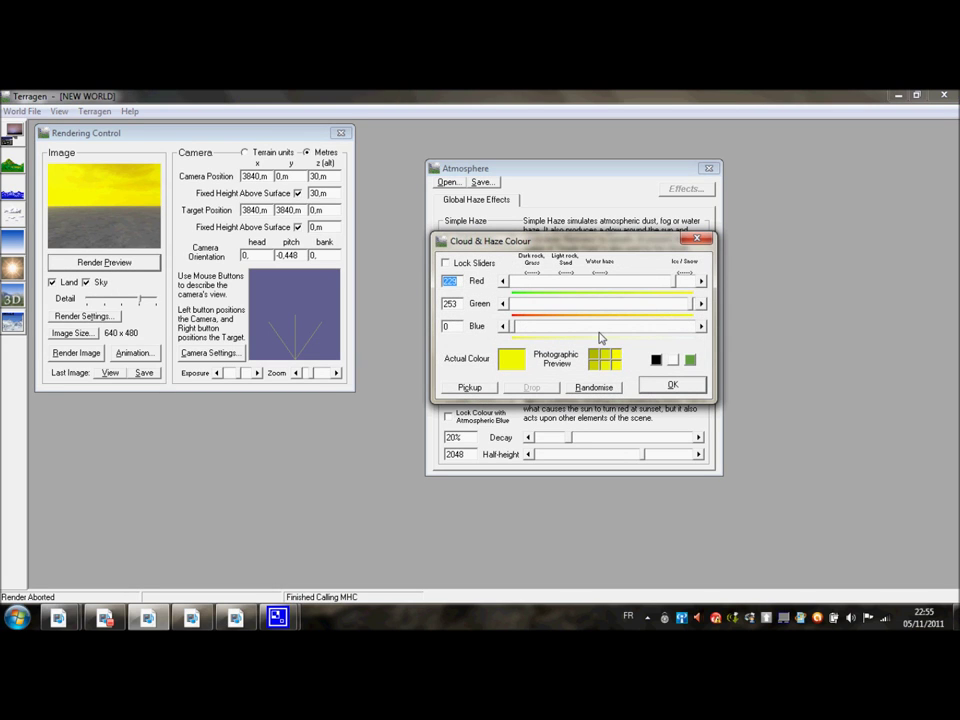
left_click_drag(686, 281, 510, 281)
left_click(670, 386)
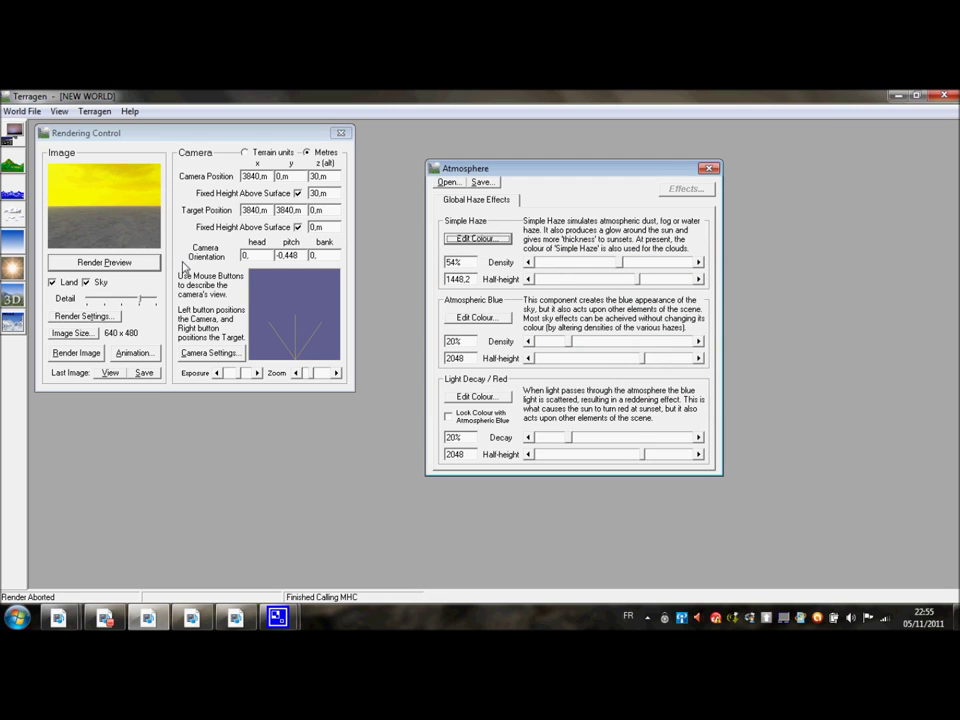
left_click(104, 262)
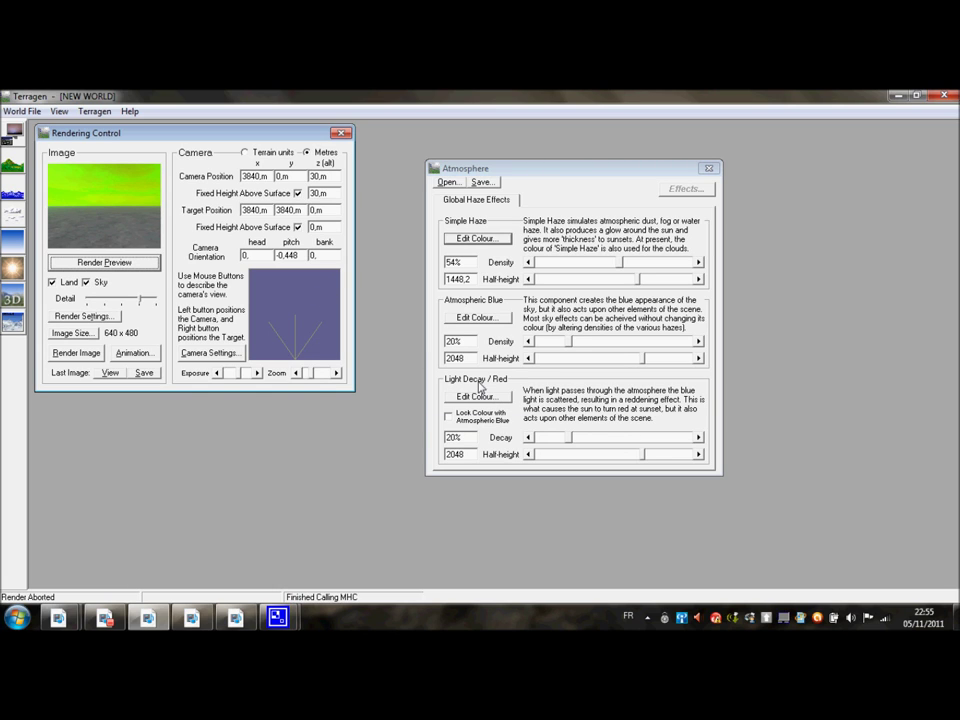
- Close the light decay colour picker unchanged and close the Atmosphere settings
left_click(484, 400)
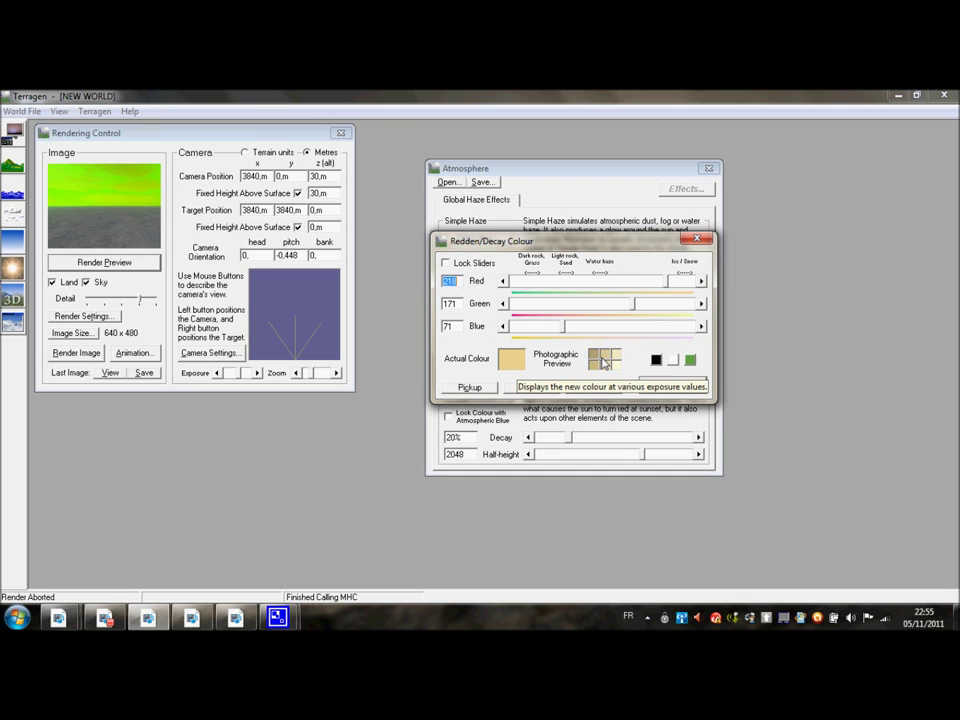
left_click(706, 241)
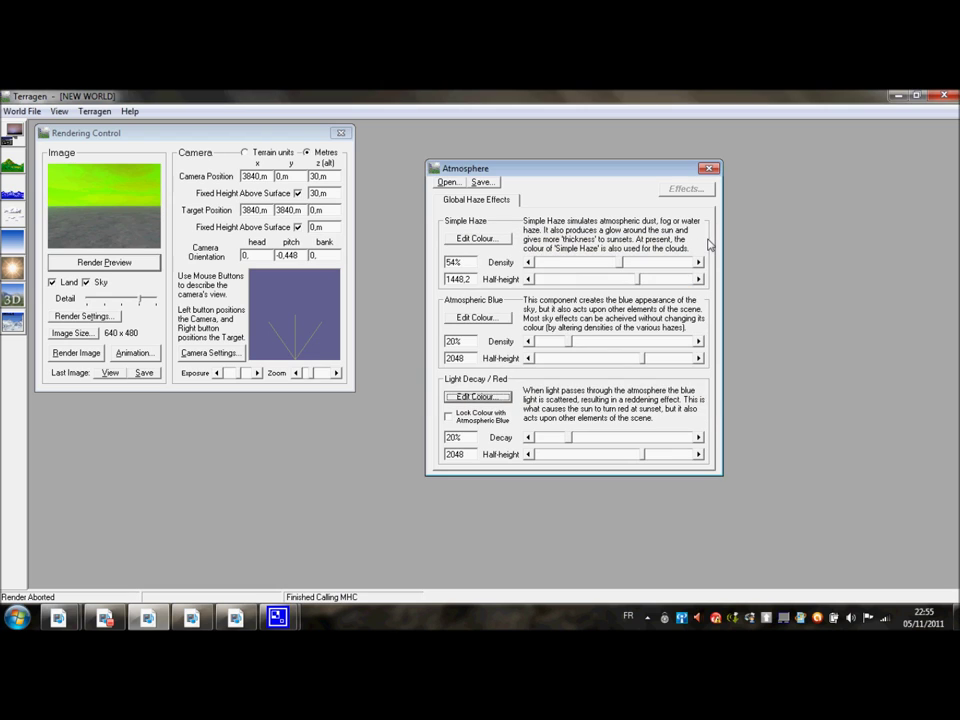
left_click(707, 169)
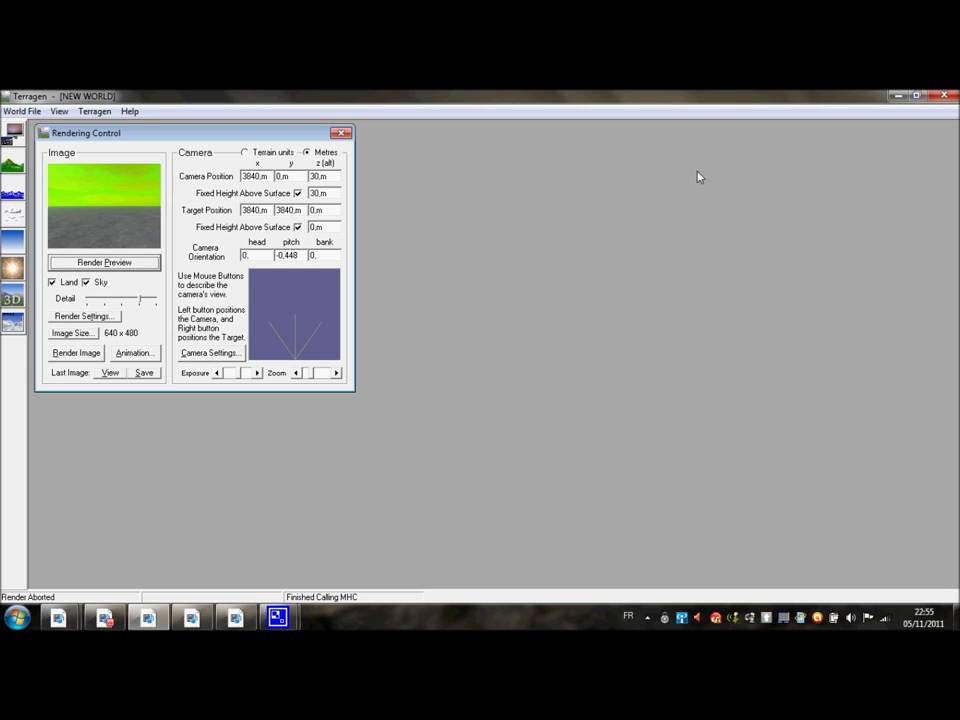